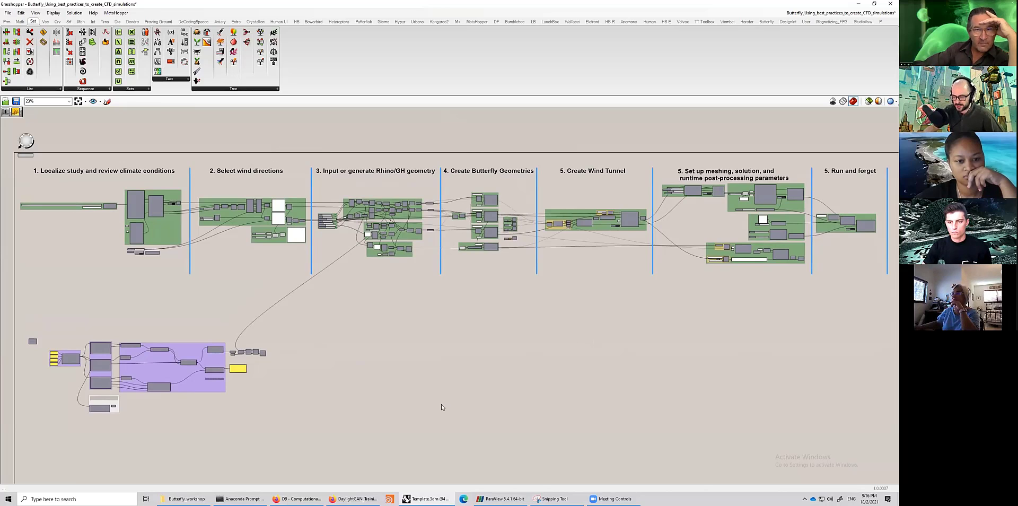
# - Move the lower purple component cluster upward, closer to the workflow sections
pyautogui.moveTo(17, 425); pyautogui.dragTo(330, 310)
pyautogui.moveTo(194, 386); pyautogui.dragTo(202, 348)
pyautogui.click(200, 413)
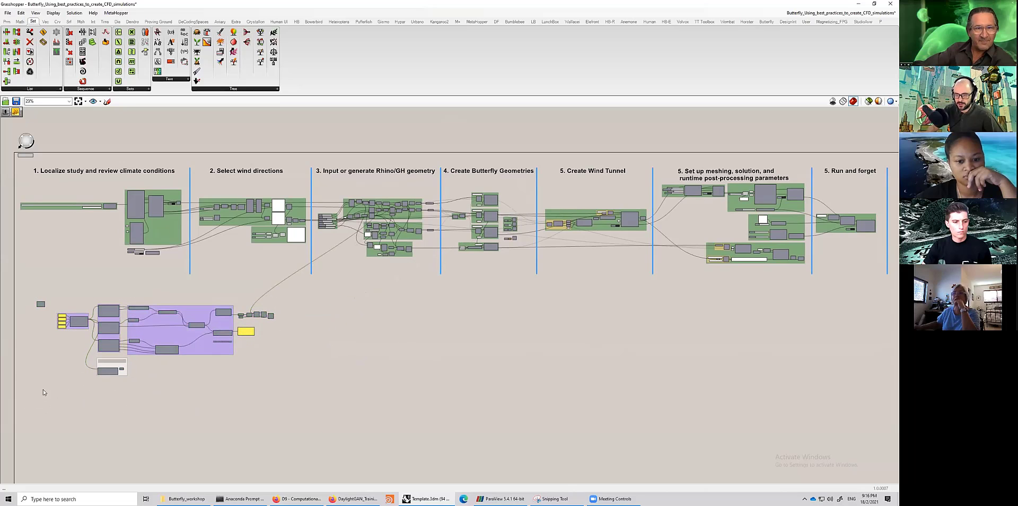
# - Select the first workflow sections and the lower component cluster in turn to review their extents
pyautogui.moveTo(12, 390); pyautogui.dragTo(188, 406)
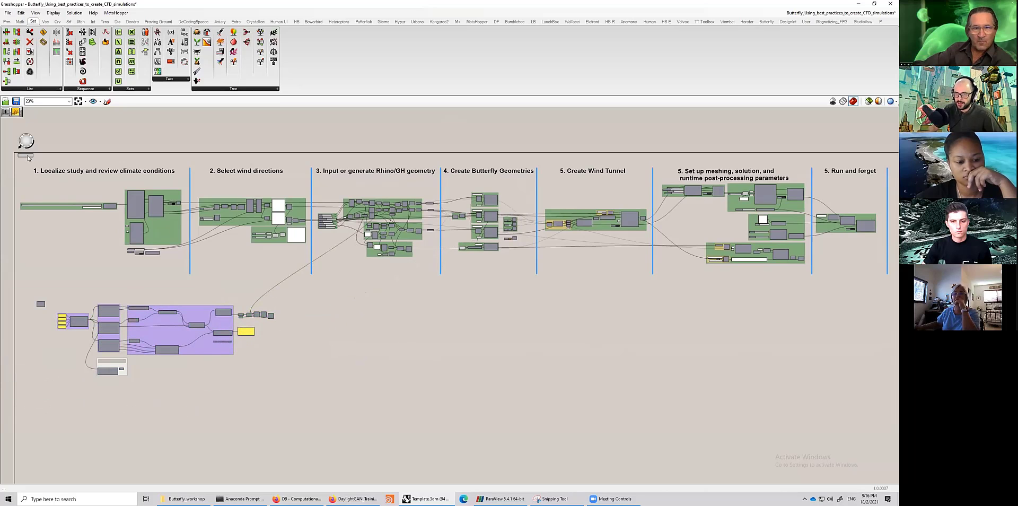
pyautogui.moveTo(14, 166); pyautogui.dragTo(530, 311)
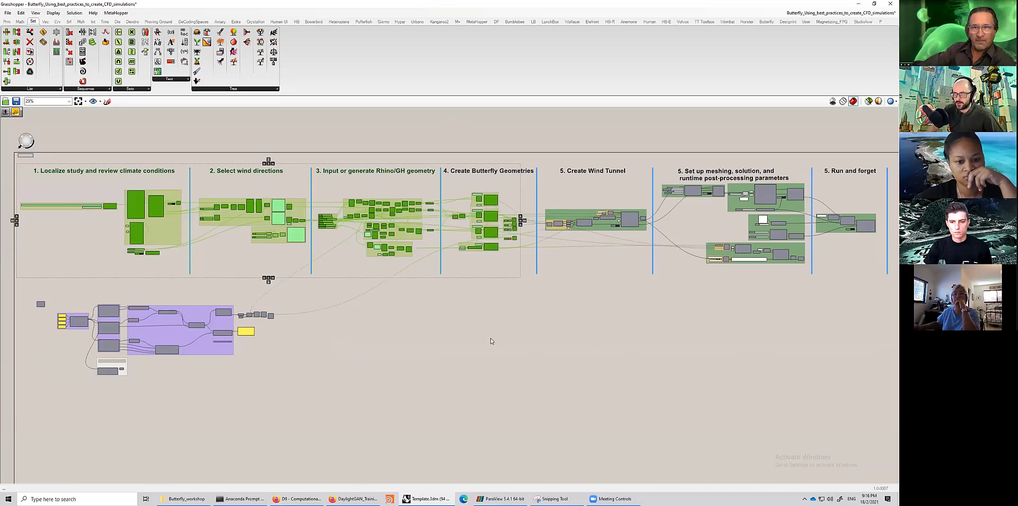
pyautogui.click(161, 178)
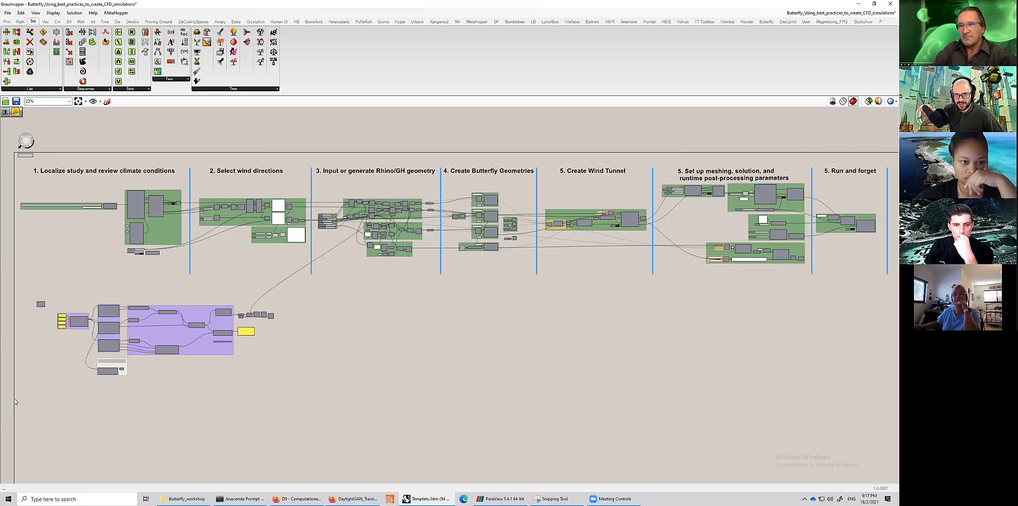
pyautogui.moveTo(15, 398); pyautogui.dragTo(311, 280)
pyautogui.click(302, 353)
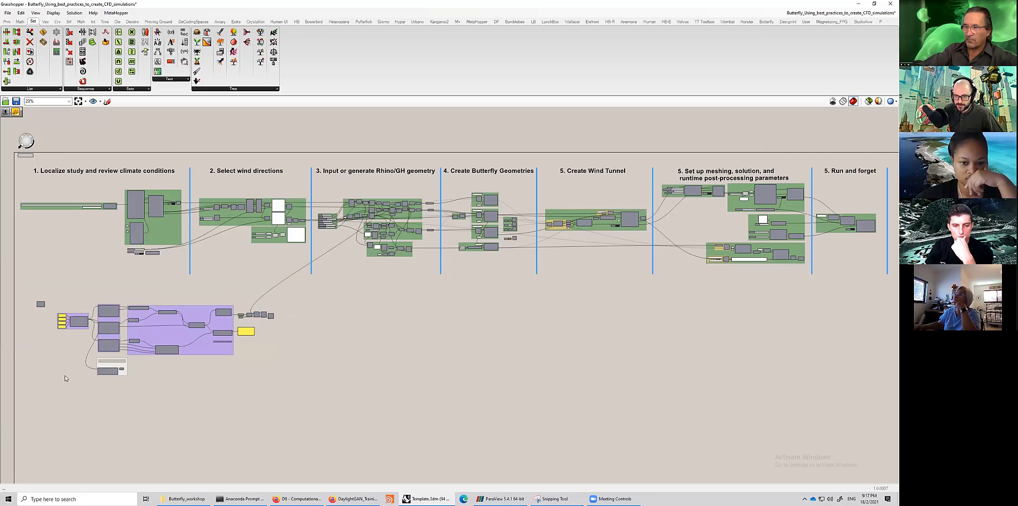
pyautogui.moveTo(10, 392); pyautogui.dragTo(768, 218)
pyautogui.moveTo(672, 357); pyautogui.dragTo(673, 357)
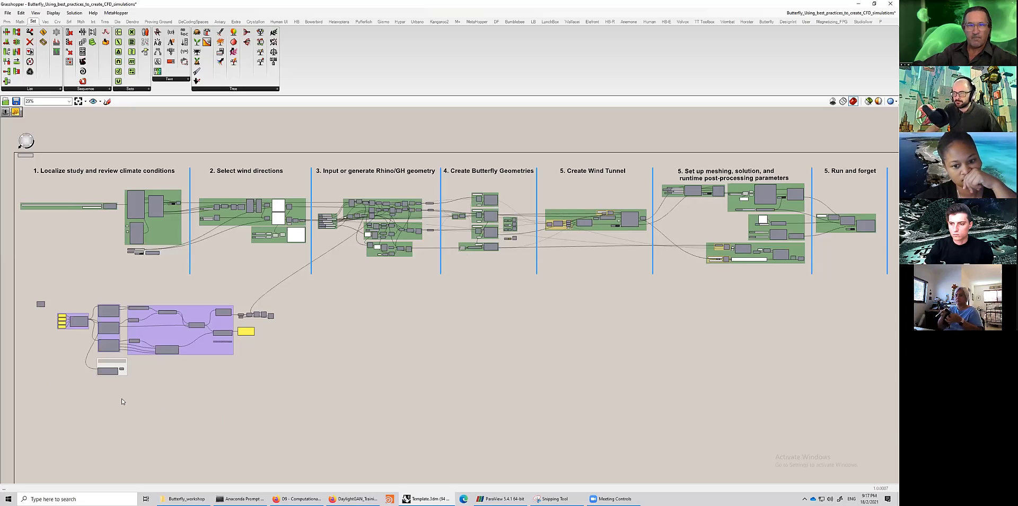
pyautogui.moveTo(21, 394); pyautogui.dragTo(313, 293)
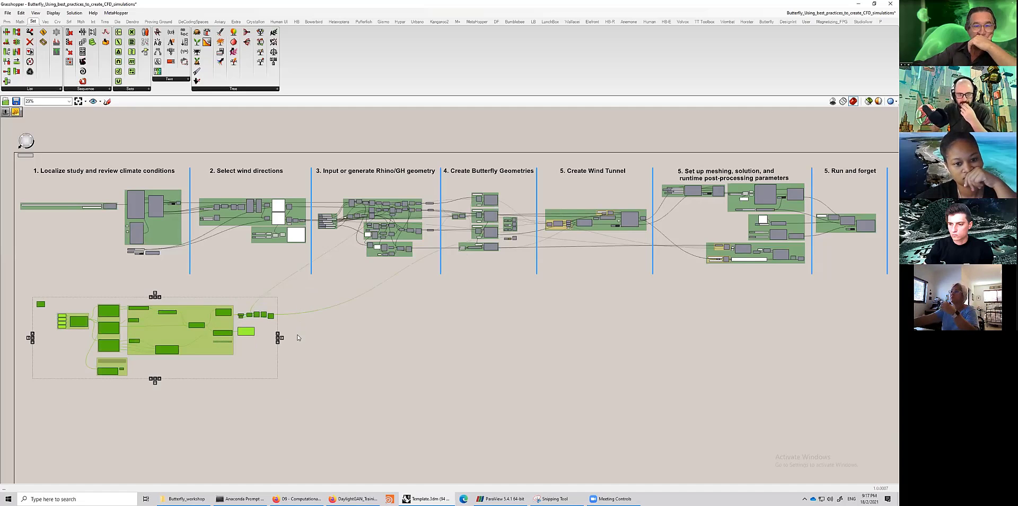
pyautogui.click(295, 371)
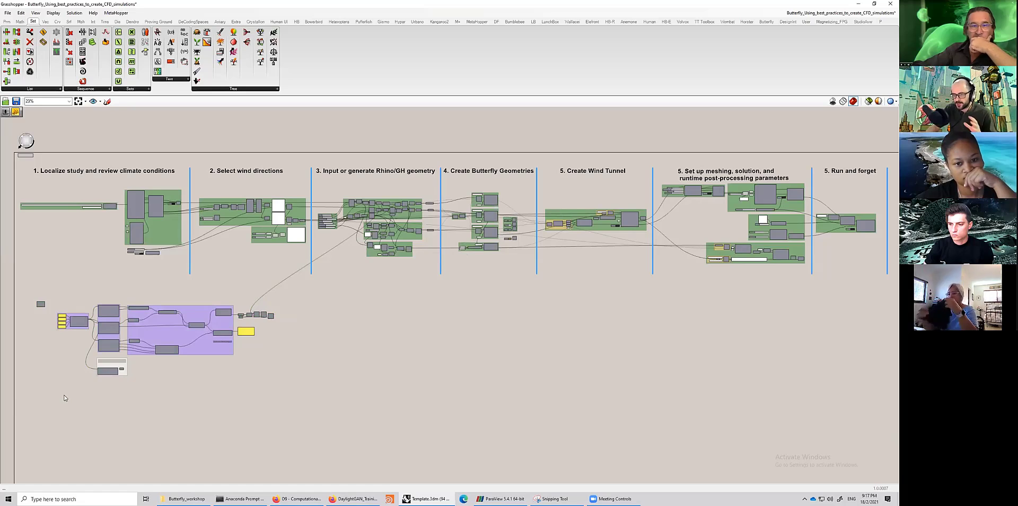
pyautogui.moveTo(14, 393); pyautogui.dragTo(319, 339)
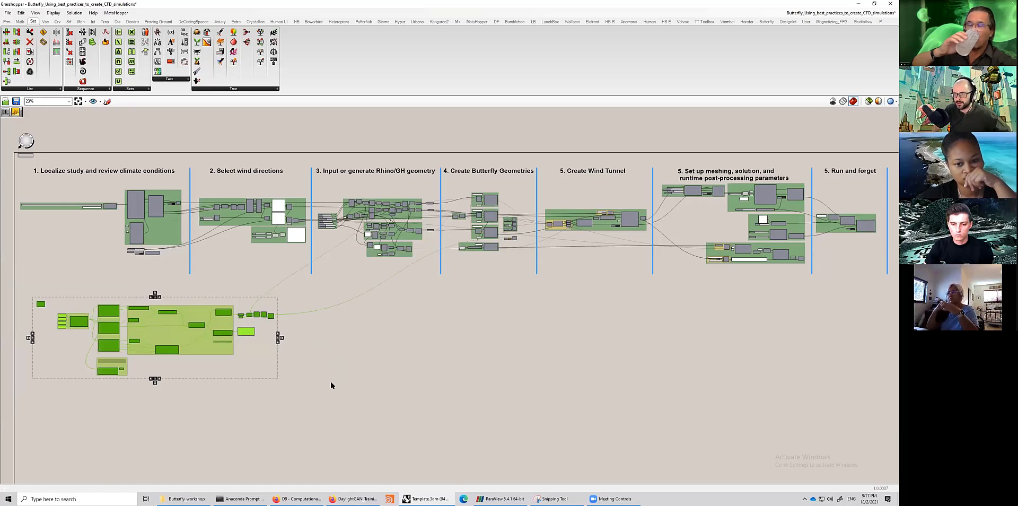
pyautogui.click(331, 383)
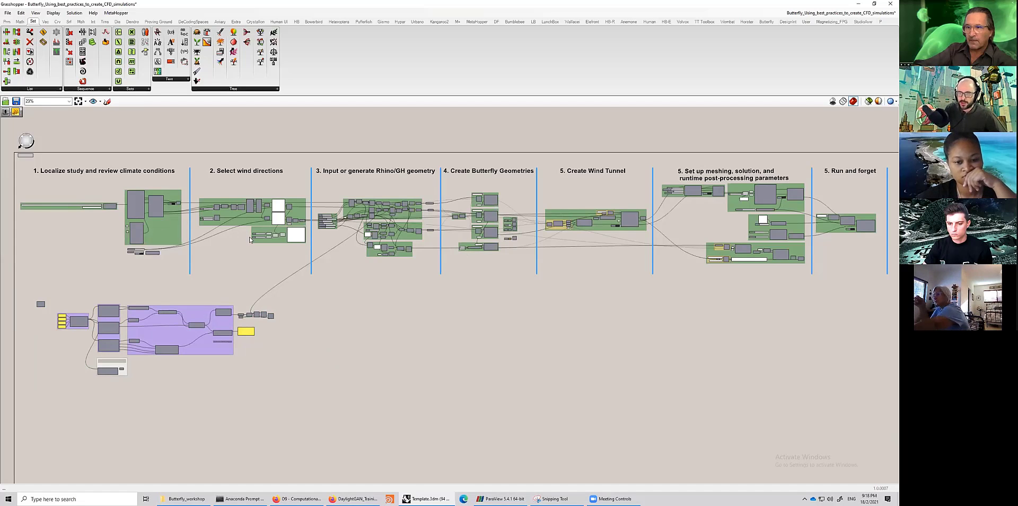
# - Zoom into the Localize study and review climate conditions section to examine the weather URL and EPW components
pyautogui.moveTo(179, 270); pyautogui.dragTo(225, 277, button='right')
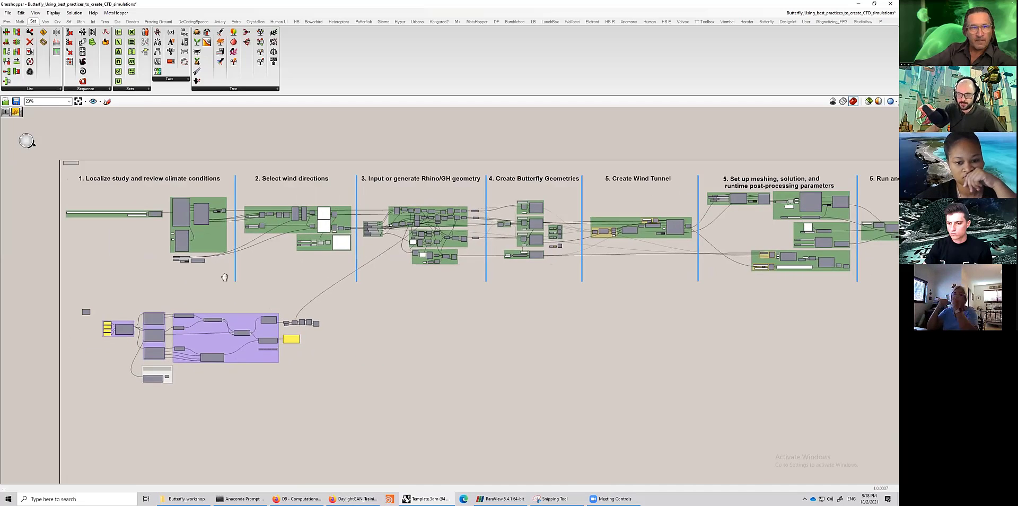
pyautogui.scroll(5, 225, 277)
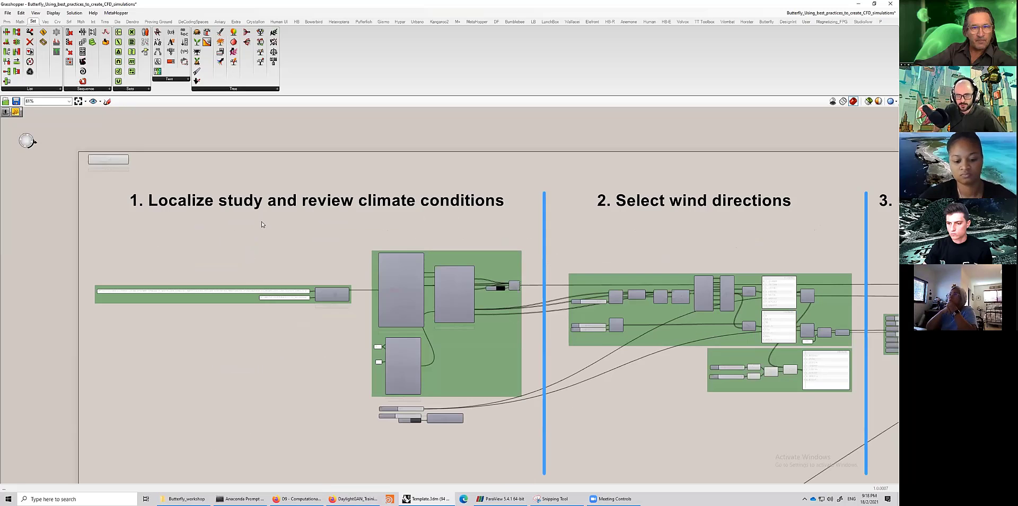
pyautogui.moveTo(273, 229); pyautogui.dragTo(304, 178, button='right')
pyautogui.scroll(1, 251, 337)
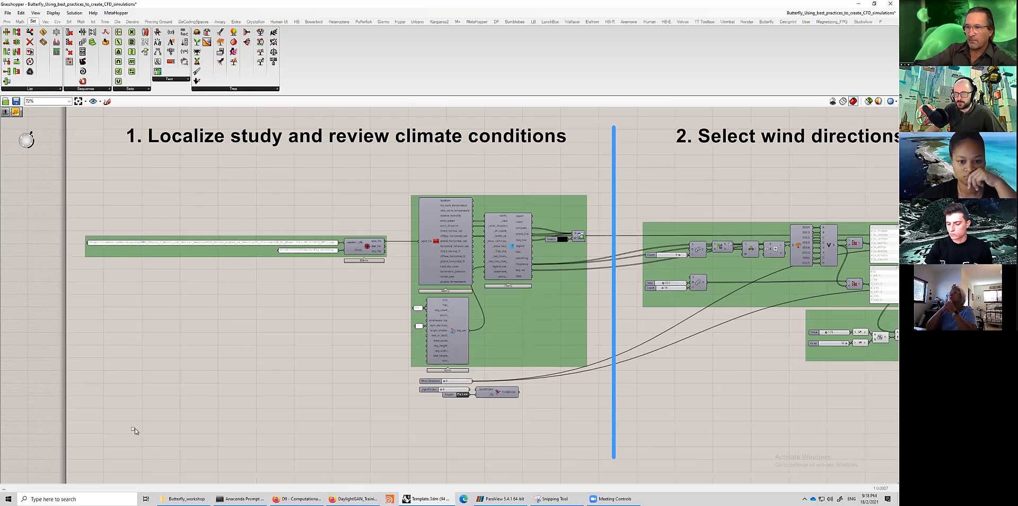
pyautogui.moveTo(104, 438); pyautogui.dragTo(225, 377)
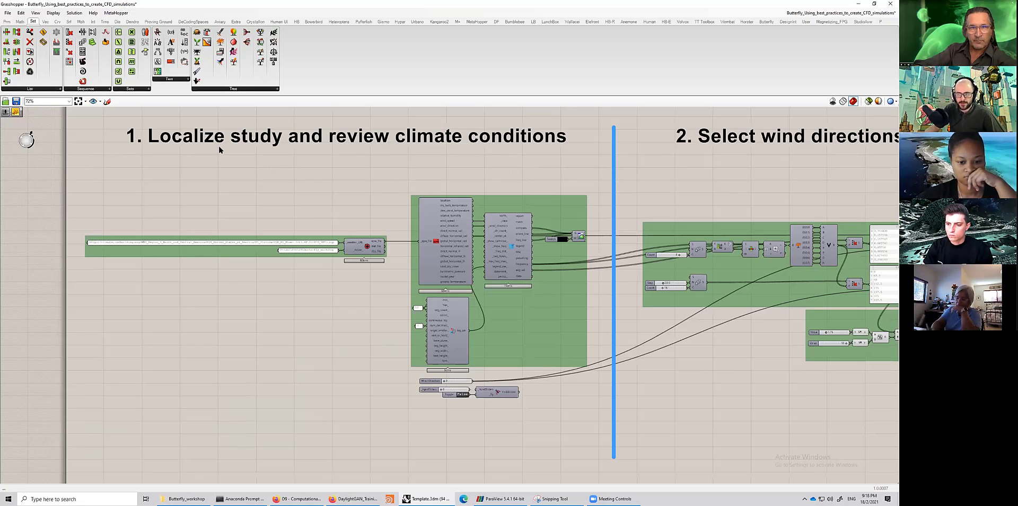
pyautogui.scroll(5, 213, 226)
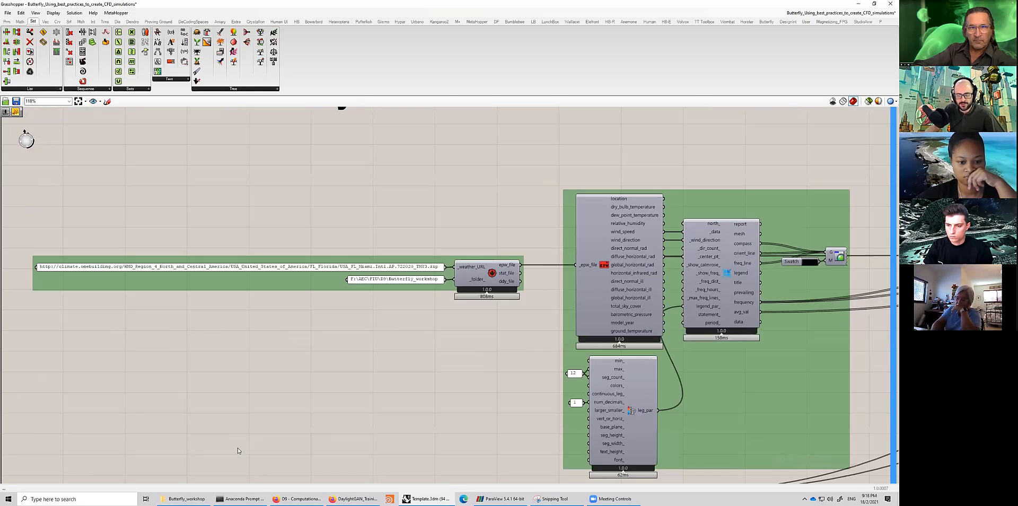
# - Switch to the epwmap page in the browser and compare the Miami weather station entries
pyautogui.click(300, 498)
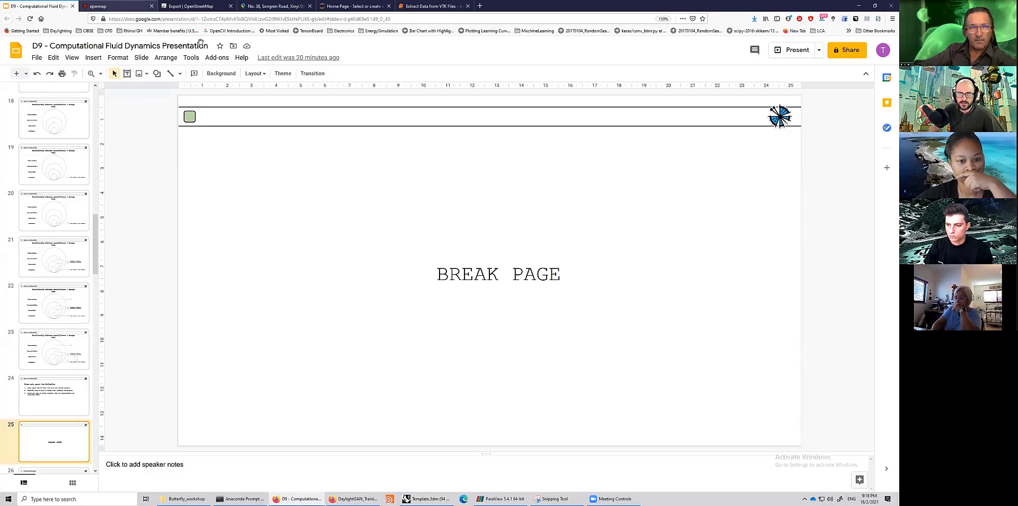
pyautogui.hotkey('ctrl', 'Tab')
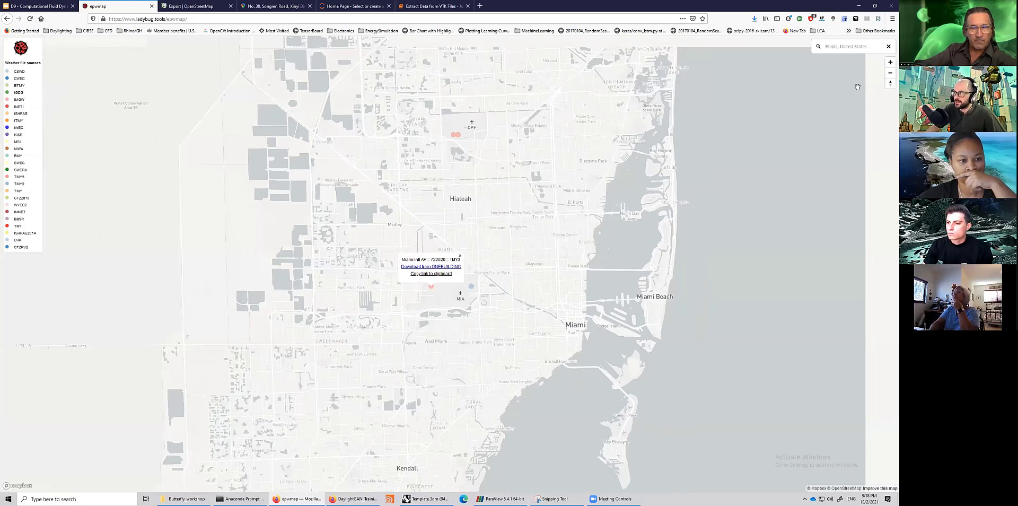
pyautogui.scroll(-2, 266, 331)
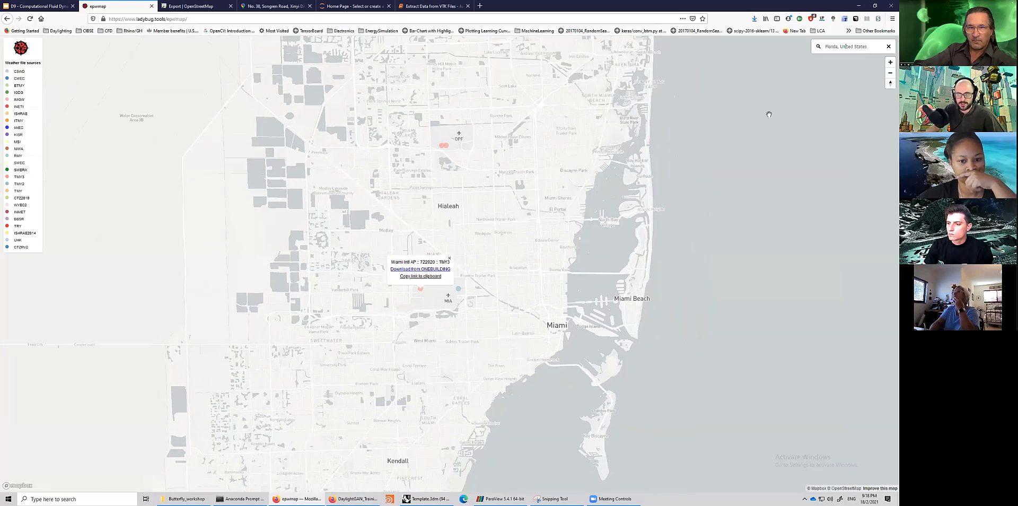
pyautogui.moveTo(498, 291); pyautogui.dragTo(485, 276)
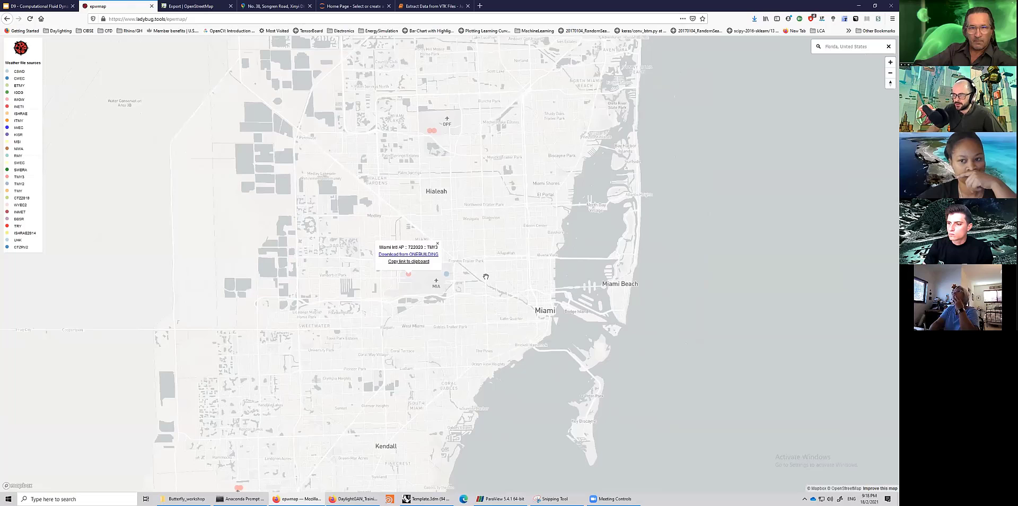
pyautogui.scroll(-2, 486, 315)
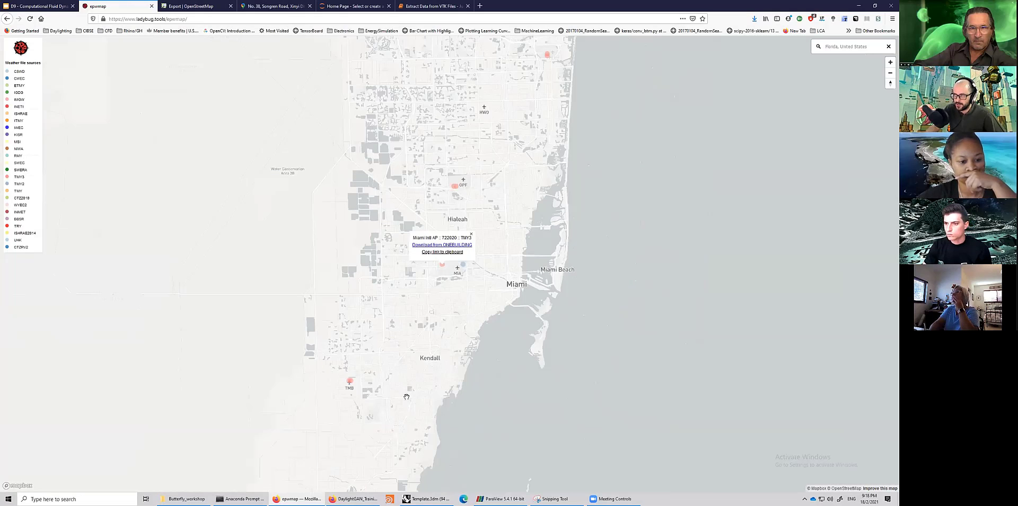
pyautogui.scroll(-3, 490, 228)
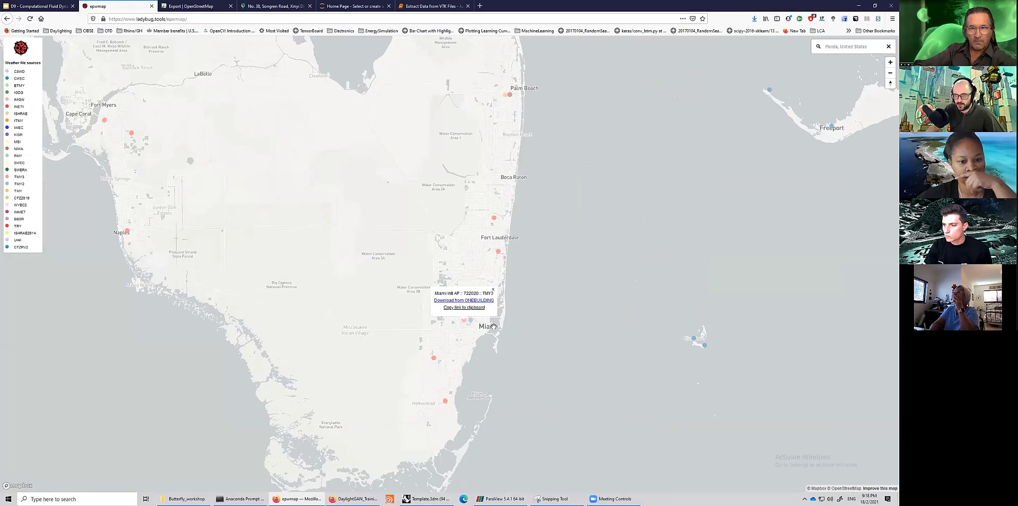
pyautogui.scroll(2, 485, 328)
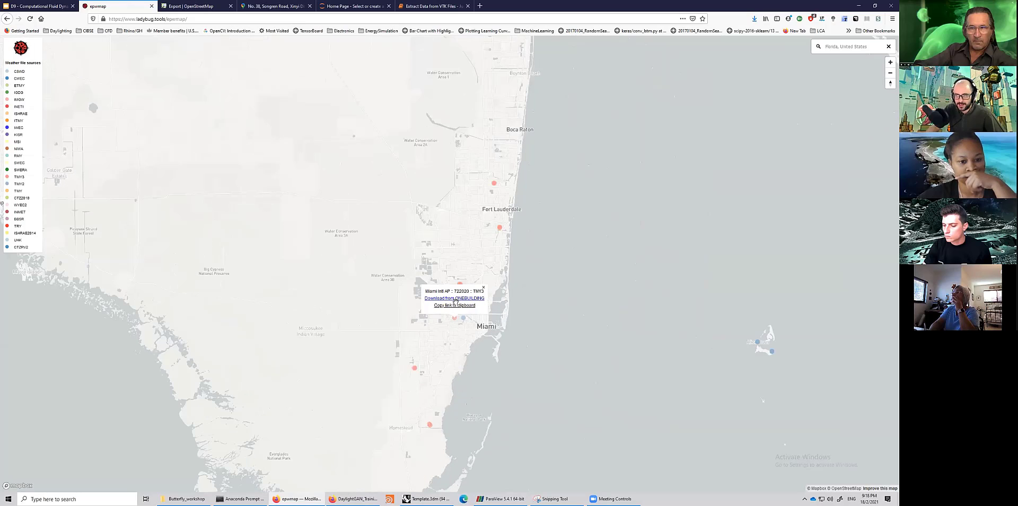
pyautogui.scroll(4, 467, 297)
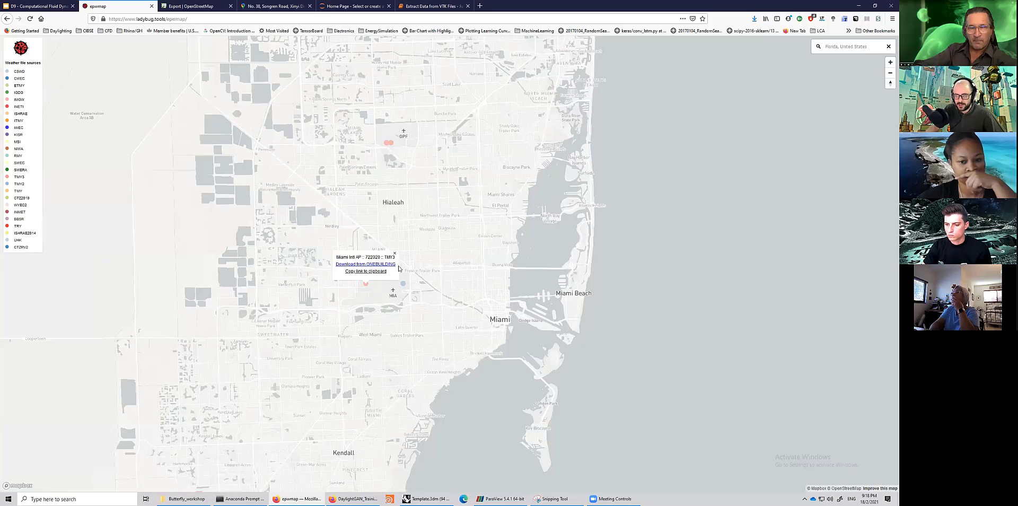
pyautogui.click(403, 283)
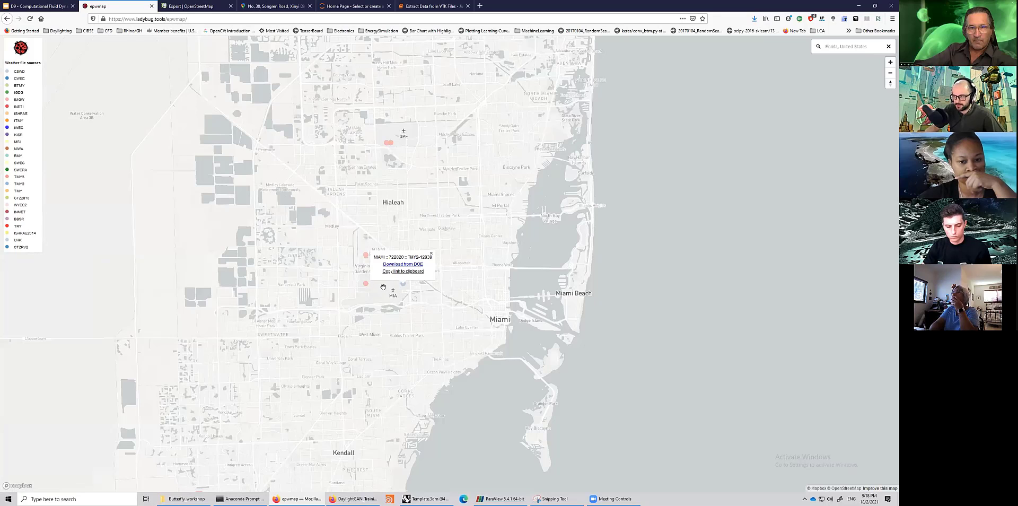
pyautogui.click(365, 285)
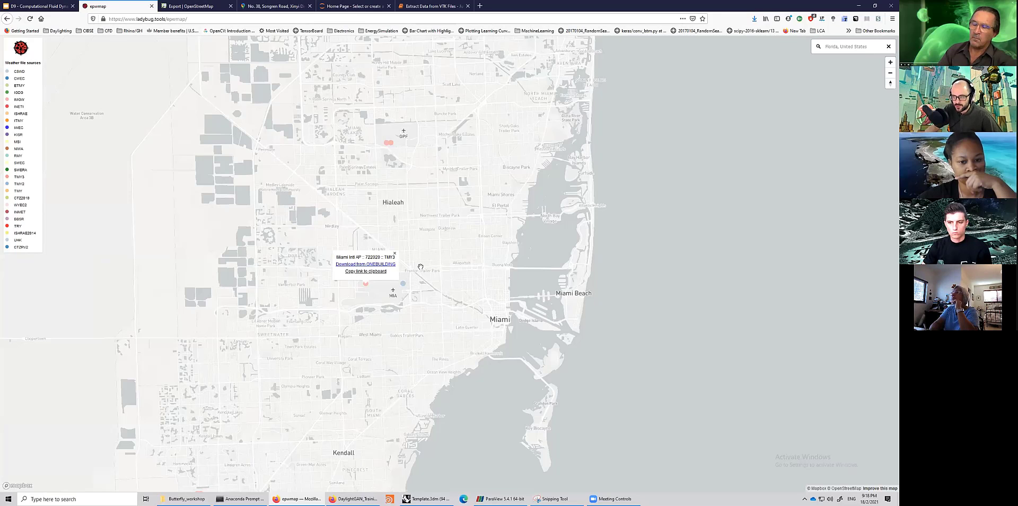
# - Zoom the map around the Miami Intl AP weather station to examine its surroundings
pyautogui.scroll(1, 397, 296)
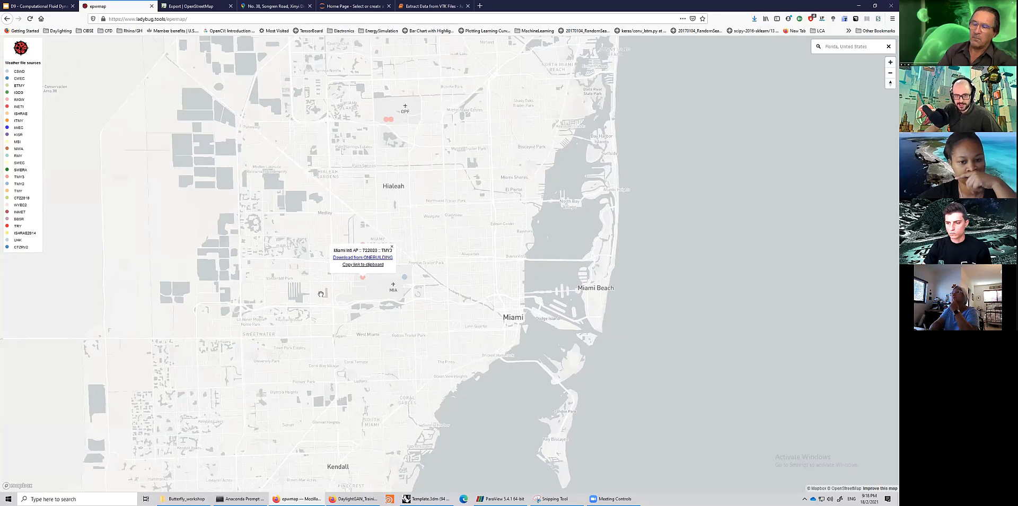
pyautogui.scroll(1, 377, 284)
pyautogui.scroll(2, 388, 249)
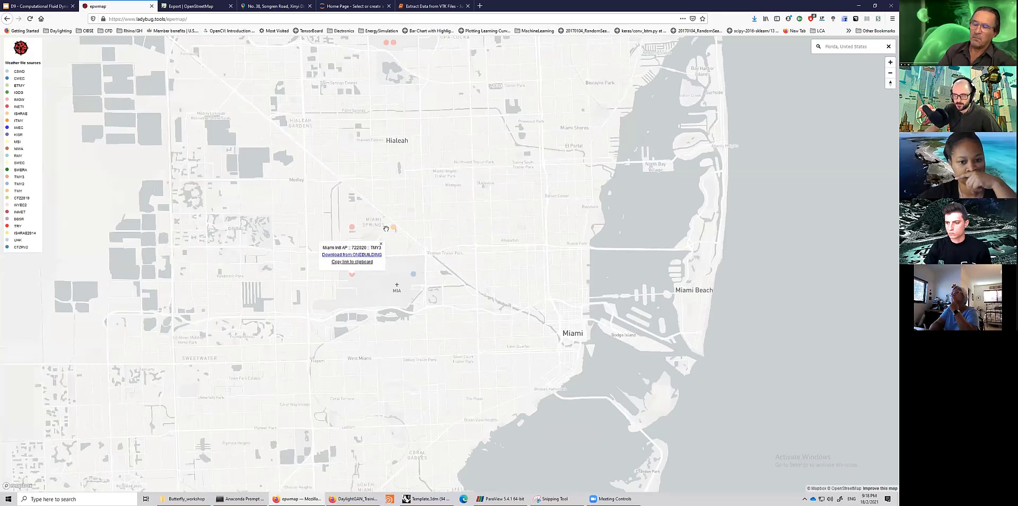
pyautogui.scroll(3, 318, 226)
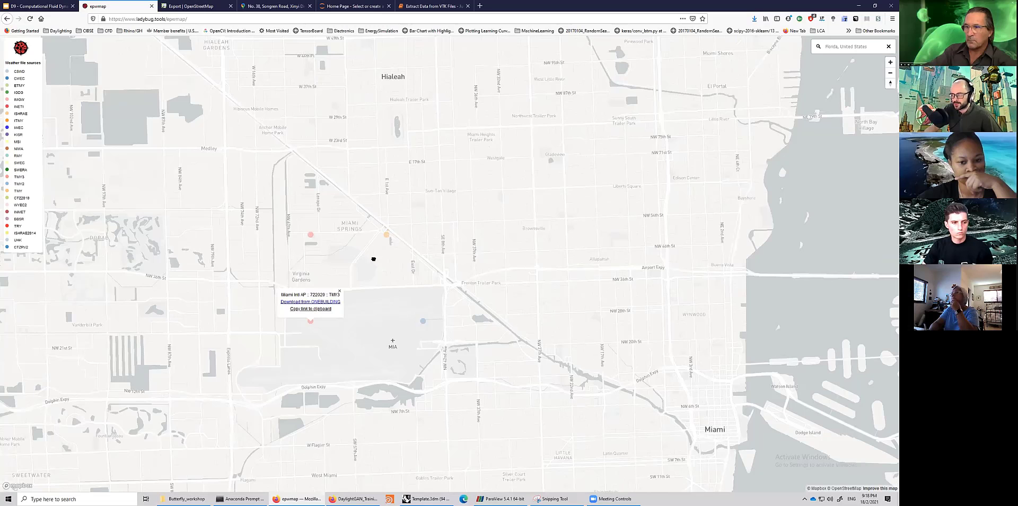
pyautogui.scroll(-2, 286, 209)
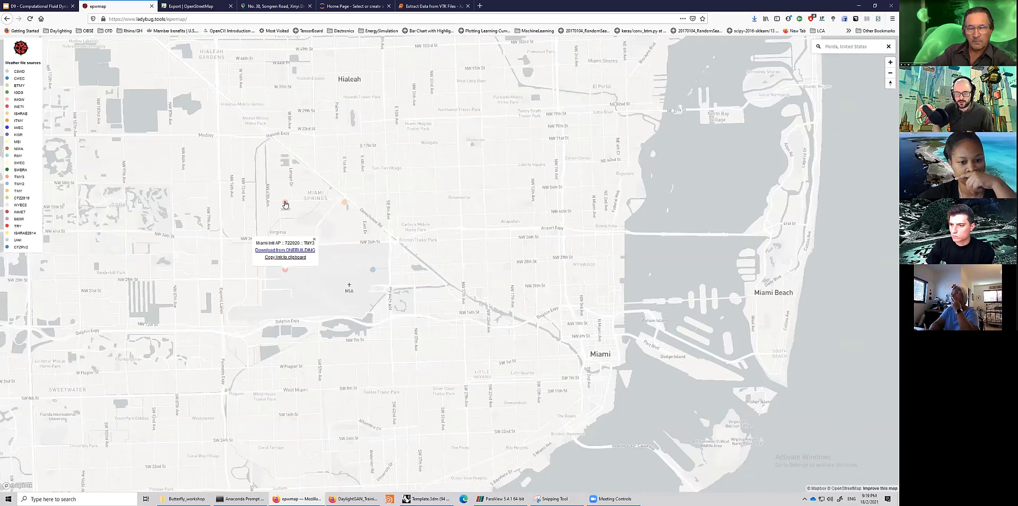
pyautogui.scroll(1, 285, 204)
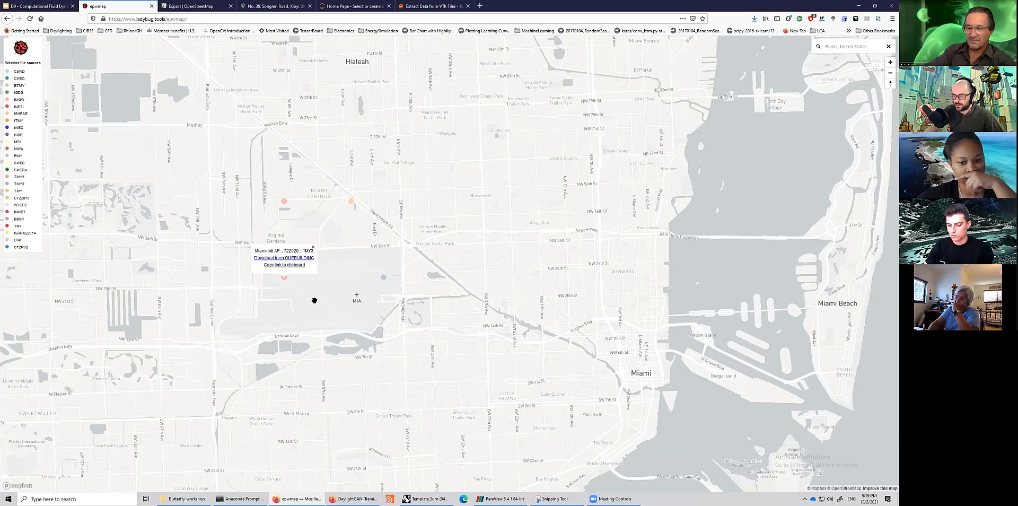
pyautogui.scroll(-1, 311, 304)
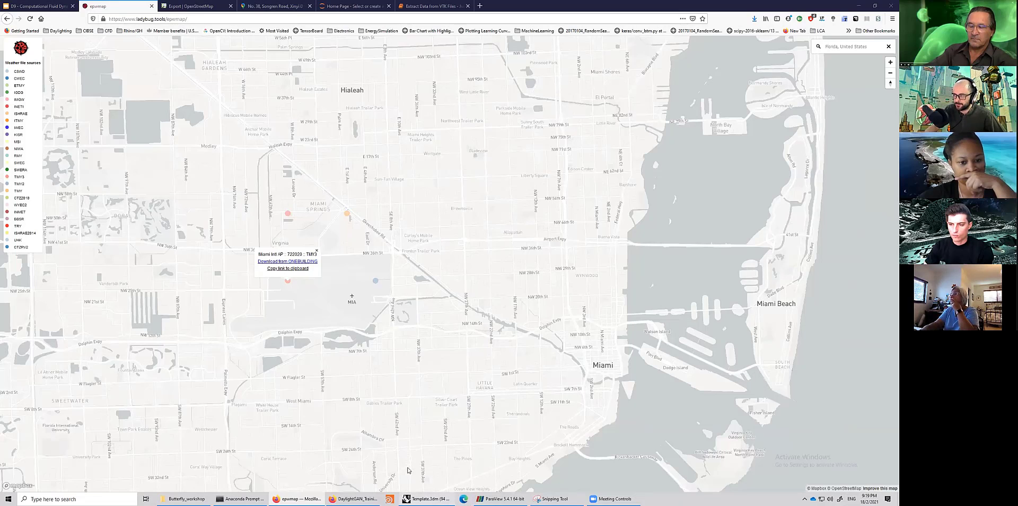
# - Paste the copied weather file link into a new panel beside the weather URL input, then delete that panel
pyautogui.hotkey('alt', 'Tab')
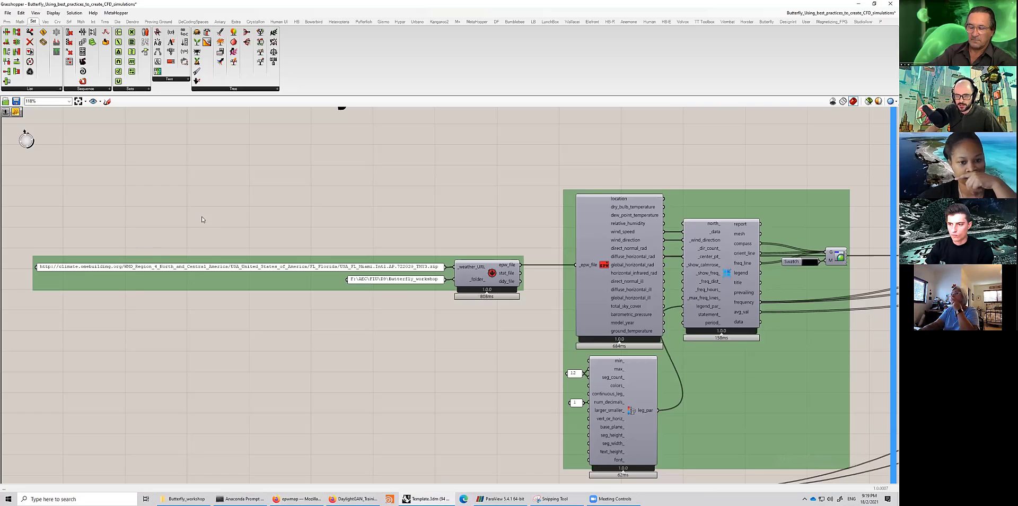
pyautogui.doubleClick(212, 243)
pyautogui.write('http://climate.onebuilding.org/WMO_Region_4_North_and_Central_America/USA_United_States_of_America/FL_Florida/USA_FL_Miami.Intl.AP.722020_TMY3.zip')
pyautogui.press('Return')
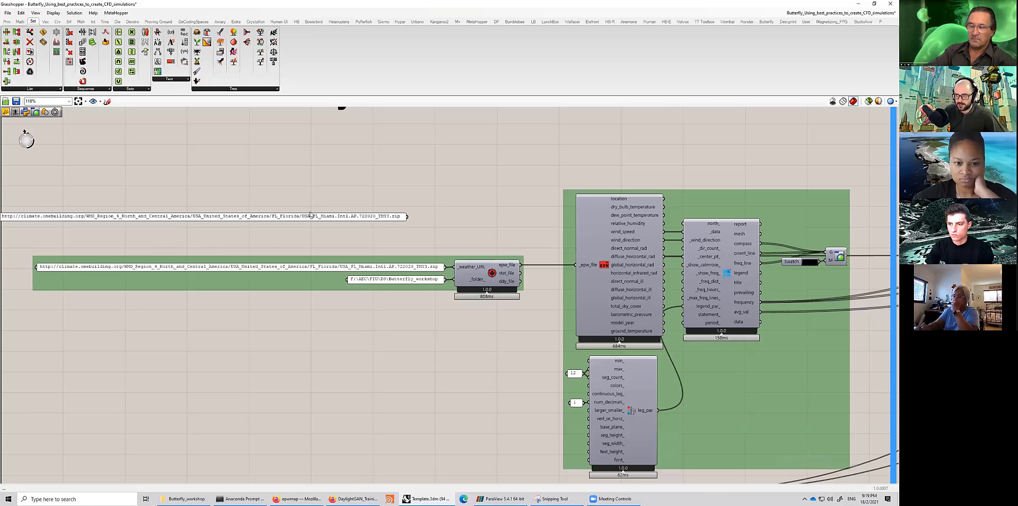
pyautogui.moveTo(313, 219); pyautogui.dragTo(350, 245)
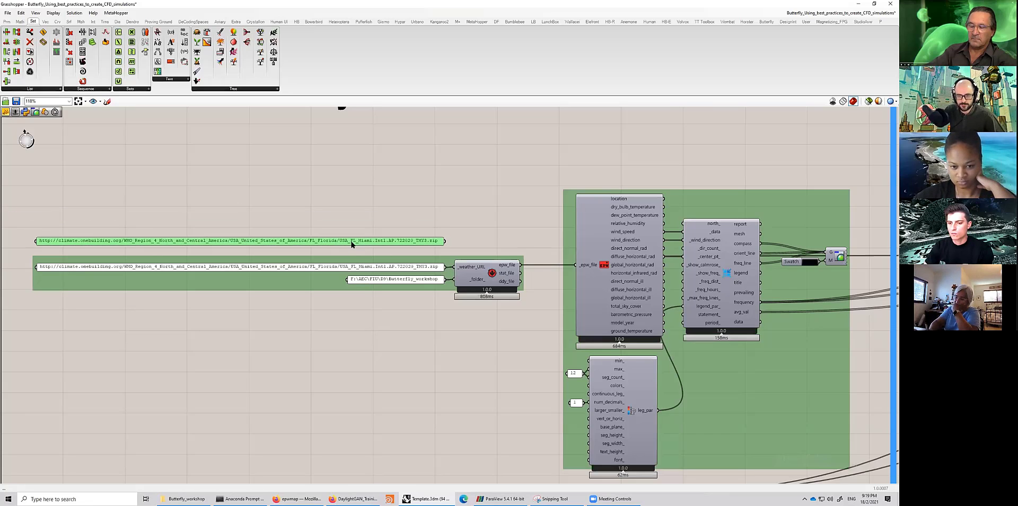
pyautogui.press('Delete')
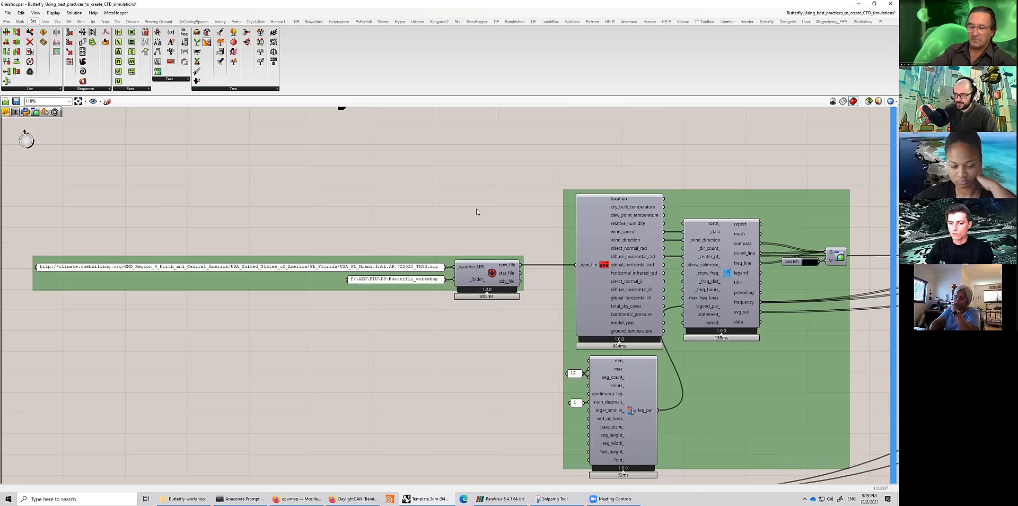
# - Examine the weather download component with its URL and folder path inputs
pyautogui.click(477, 273)
pyautogui.scroll(3, 443, 274)
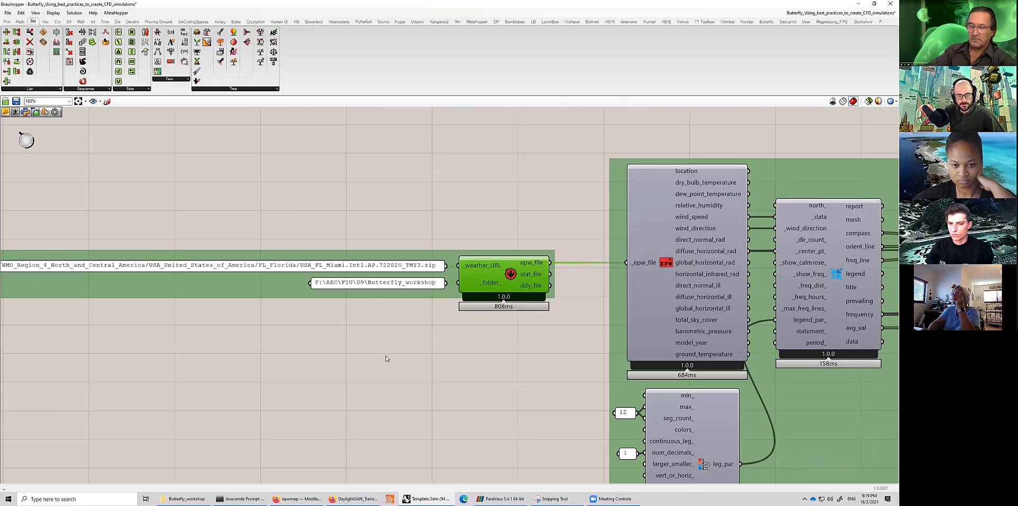
pyautogui.click(406, 284)
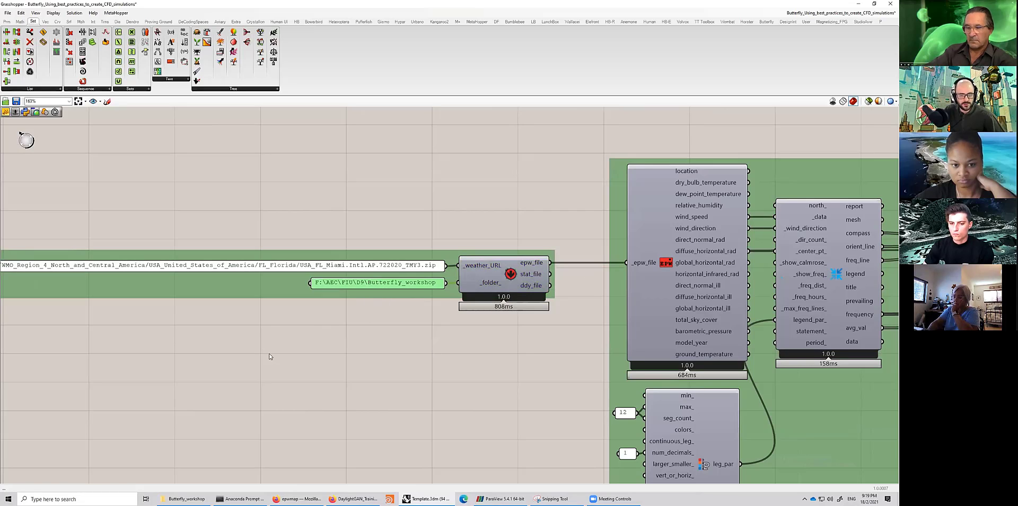
pyautogui.click(509, 277)
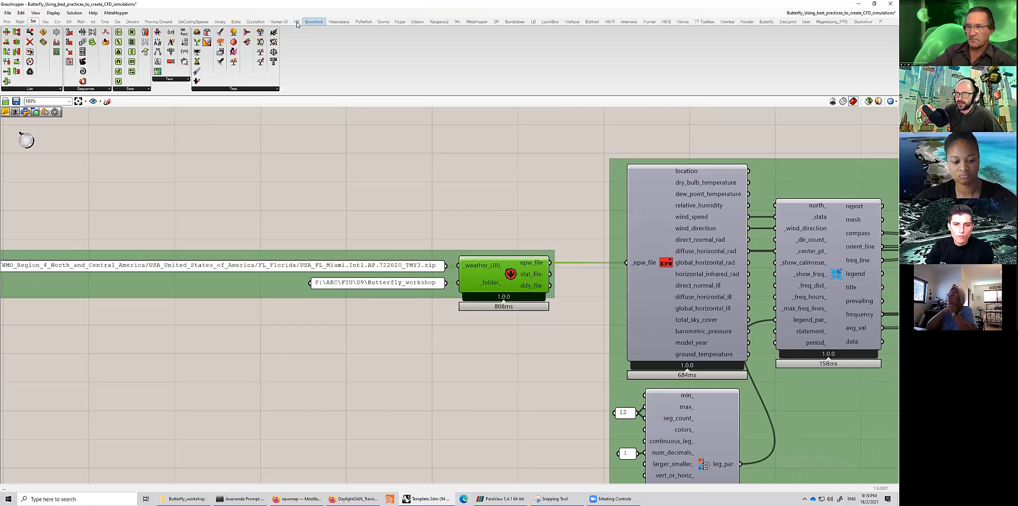
pyautogui.click(533, 22)
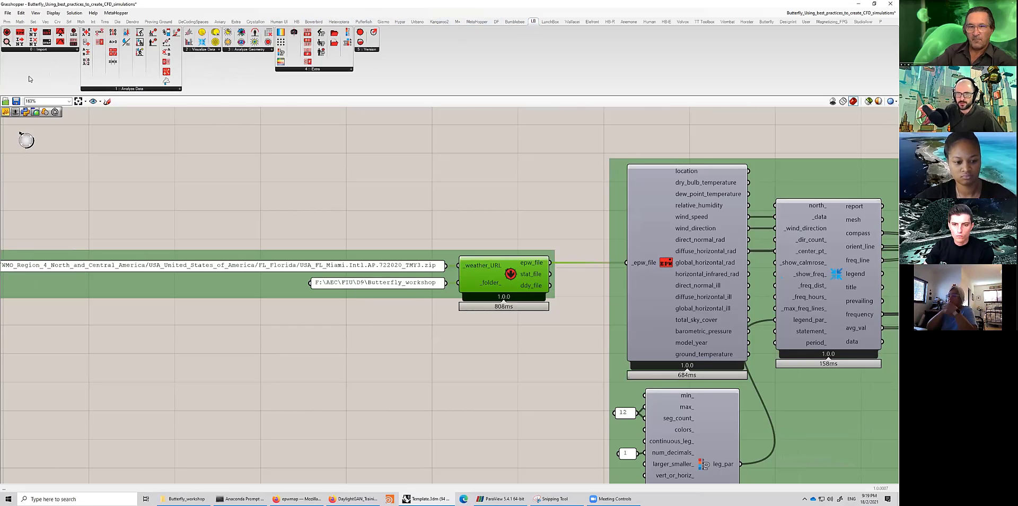
pyautogui.click(32, 49)
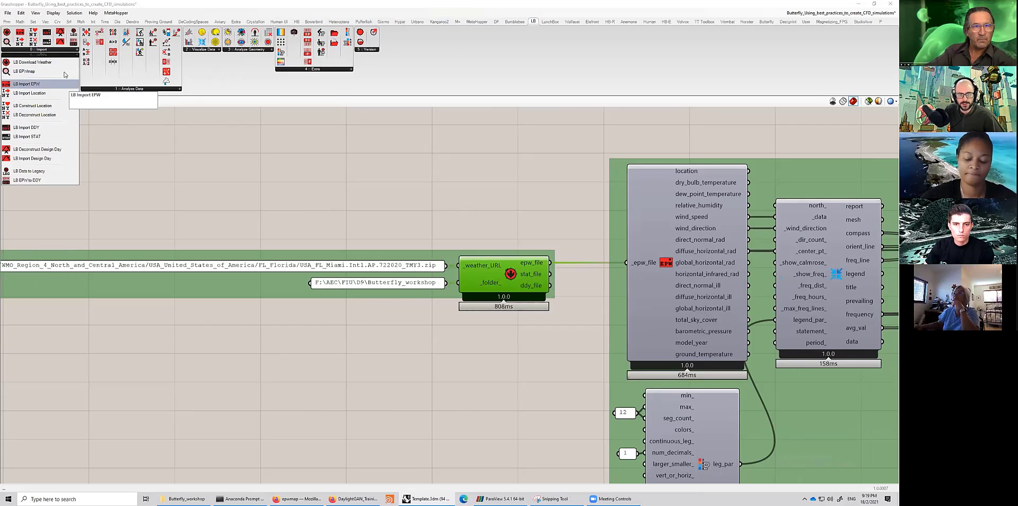
pyautogui.moveTo(330, 182); pyautogui.dragTo(337, 186)
pyautogui.click(337, 186)
pyautogui.press('Delete')
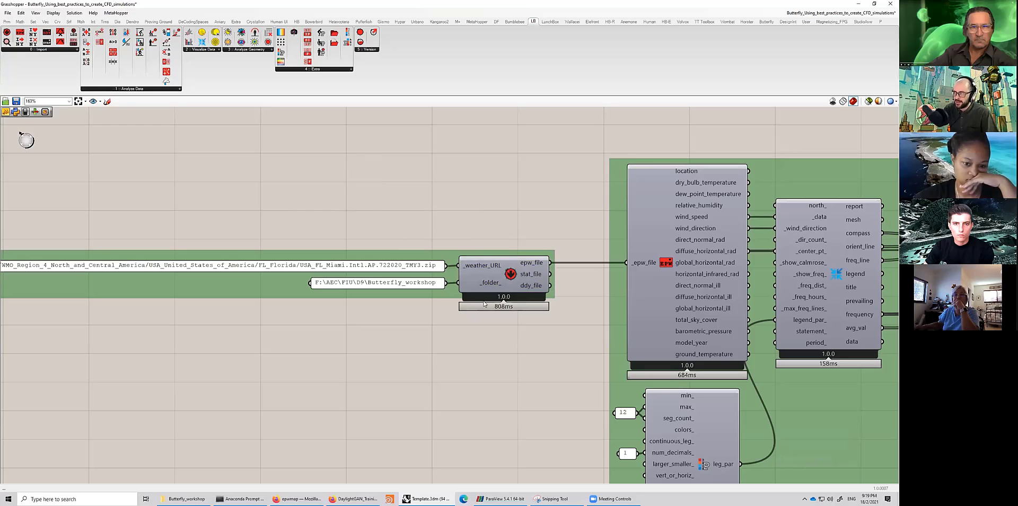
pyautogui.scroll(-4, 390, 316)
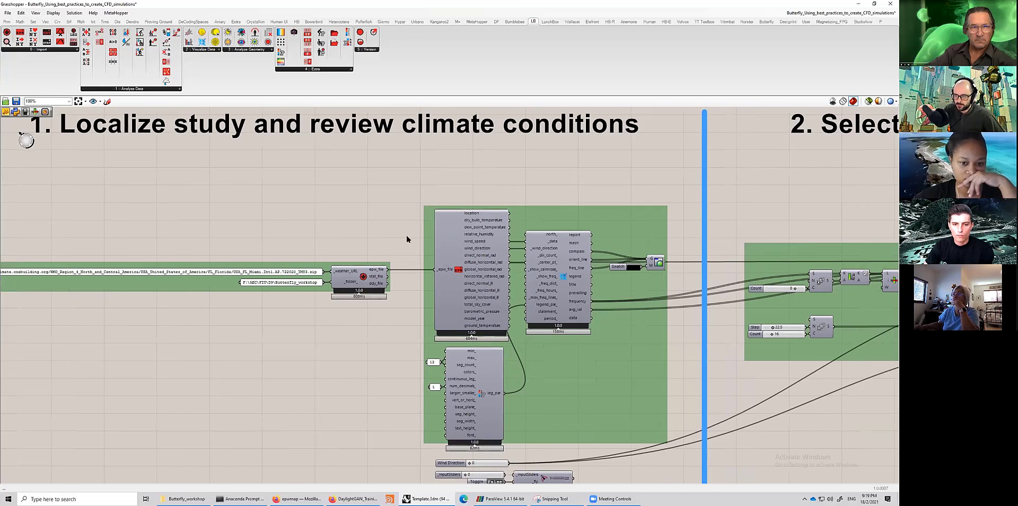
pyautogui.scroll(3, 516, 295)
pyautogui.scroll(-1, 392, 271)
pyautogui.click(394, 268)
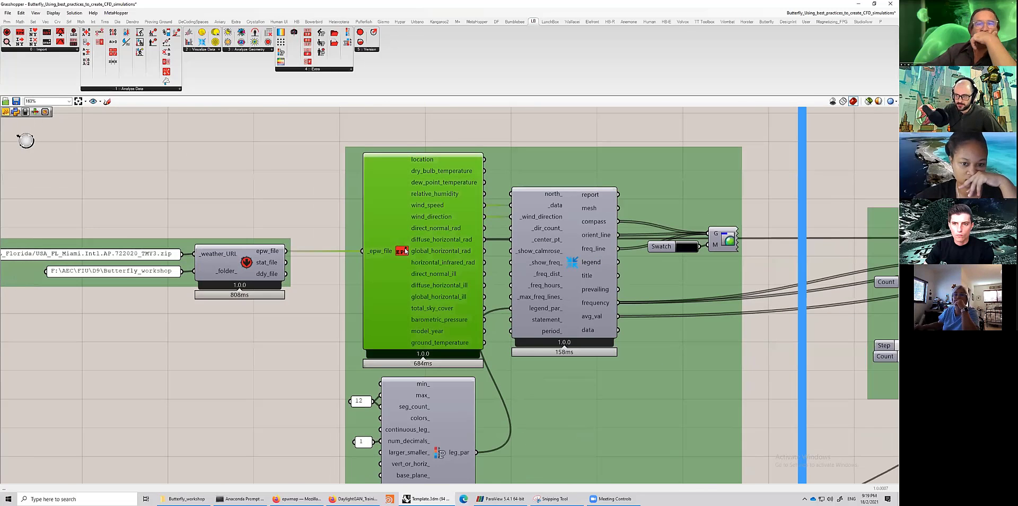
pyautogui.click(41, 49)
pyautogui.moveTo(26, 85); pyautogui.dragTo(287, 235)
pyautogui.press('Delete')
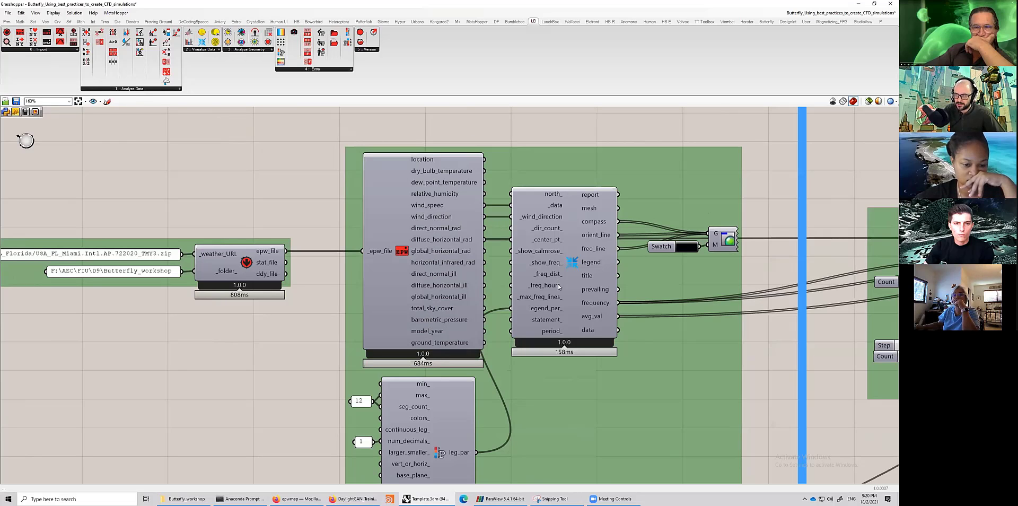
# - Select the EPW import and wind rose components to trace their connections
pyautogui.click(571, 268)
pyautogui.click(430, 220)
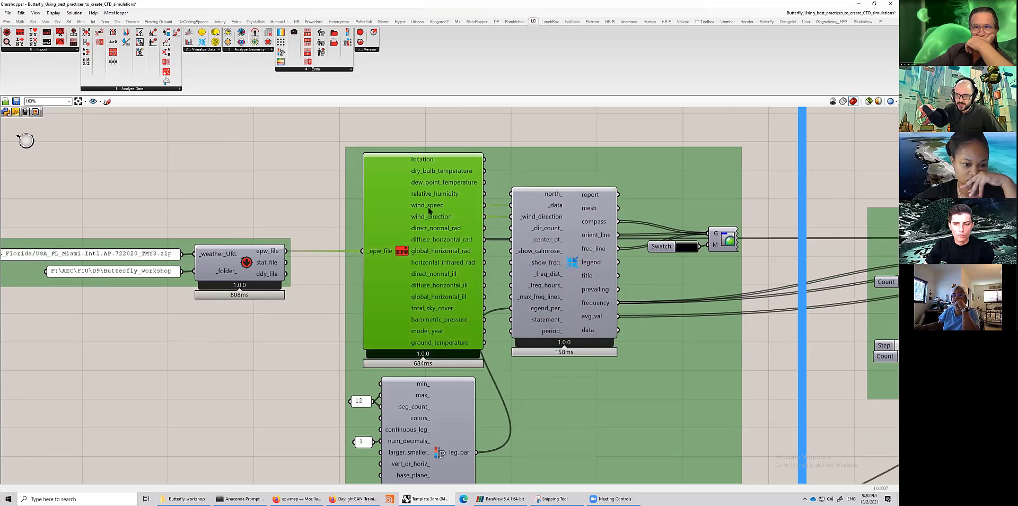
pyautogui.click(575, 263)
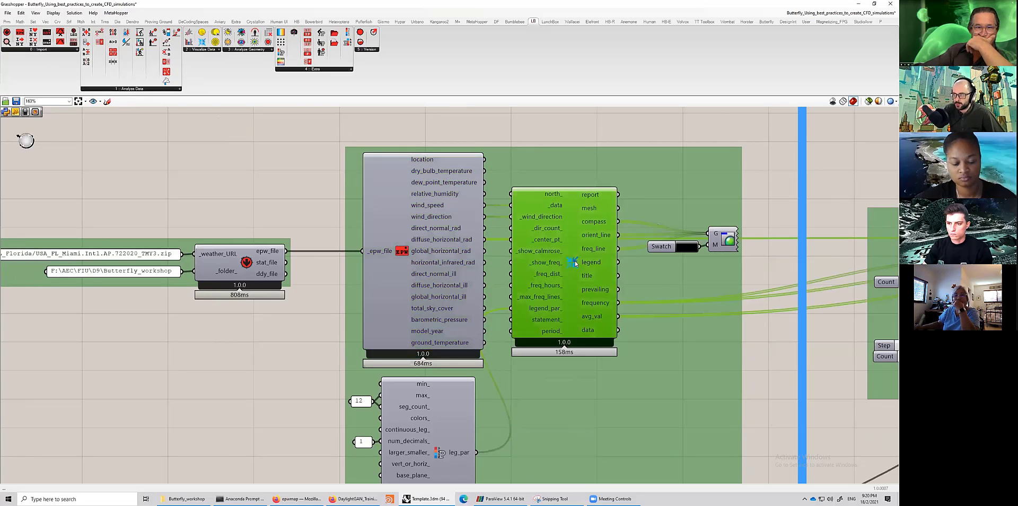
pyautogui.middleClick(576, 263)
pyautogui.click(589, 237)
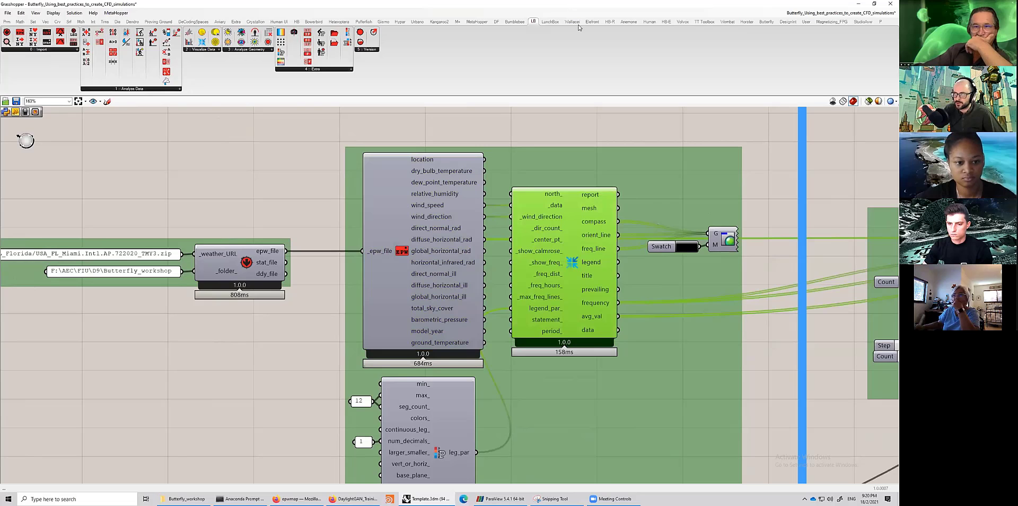
# - Maximize the Rhino Top viewport and browse the Grasshopper definition overview
pyautogui.doubleClick(451, 3)
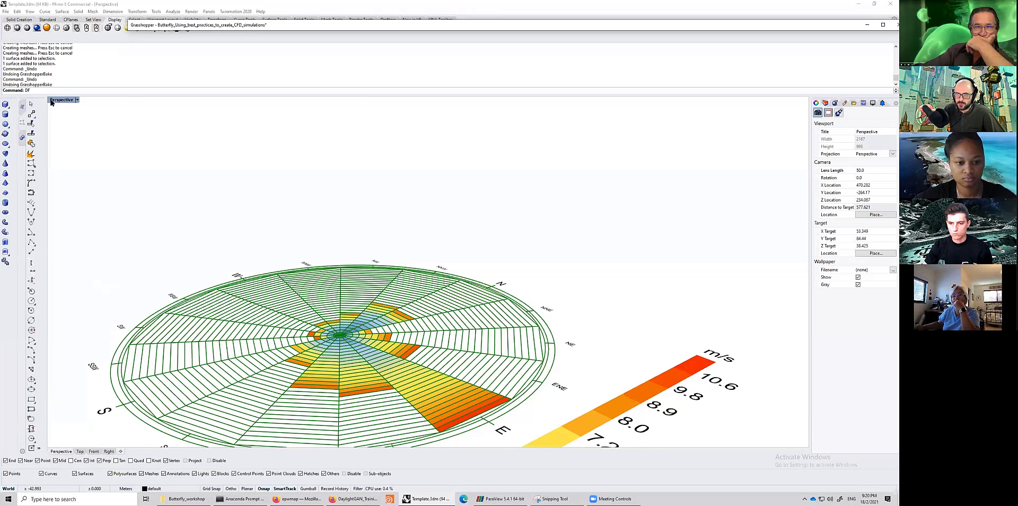
pyautogui.doubleClick(52, 100)
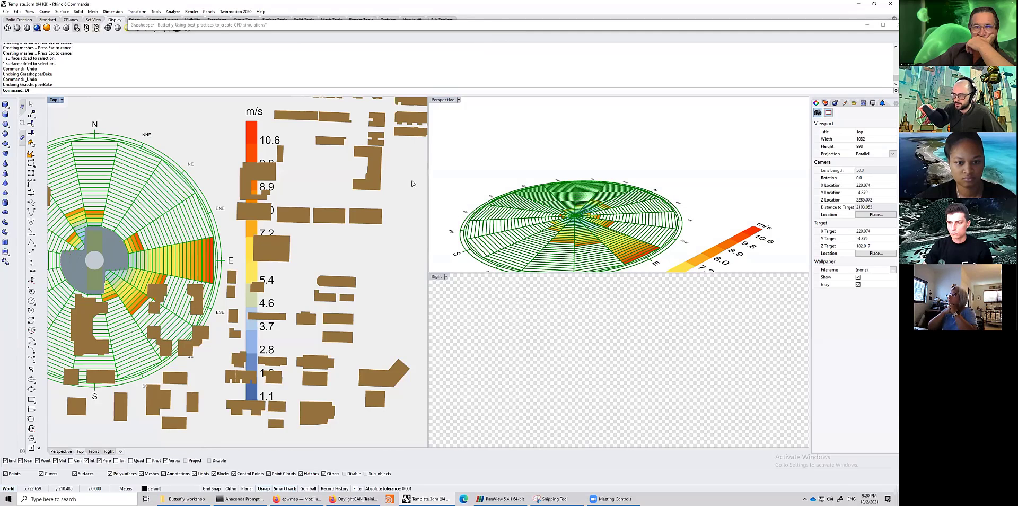
pyautogui.doubleClick(54, 100)
pyautogui.doubleClick(456, 25)
pyautogui.scroll(-4, 481, 212)
pyautogui.moveTo(794, 274); pyautogui.dragTo(633, 207, button='right')
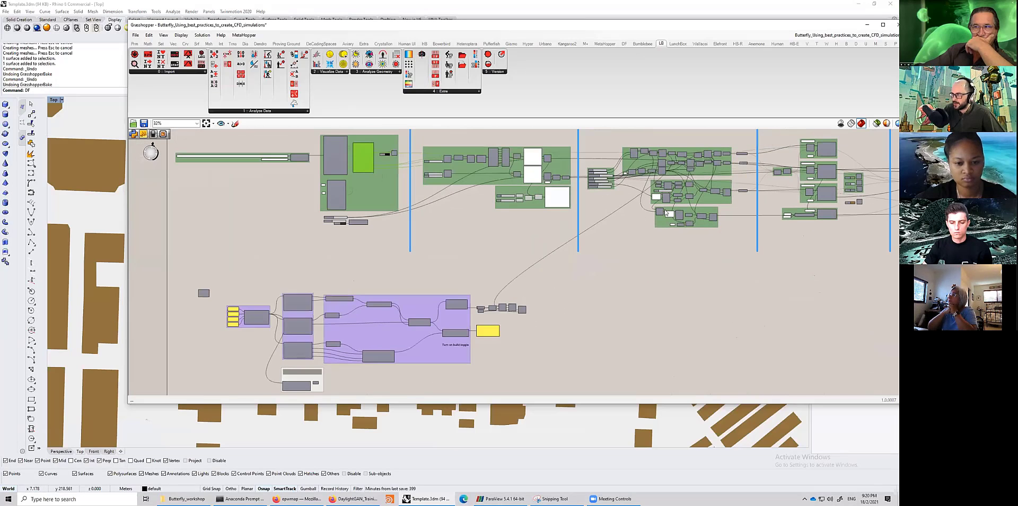
pyautogui.scroll(6, 682, 255)
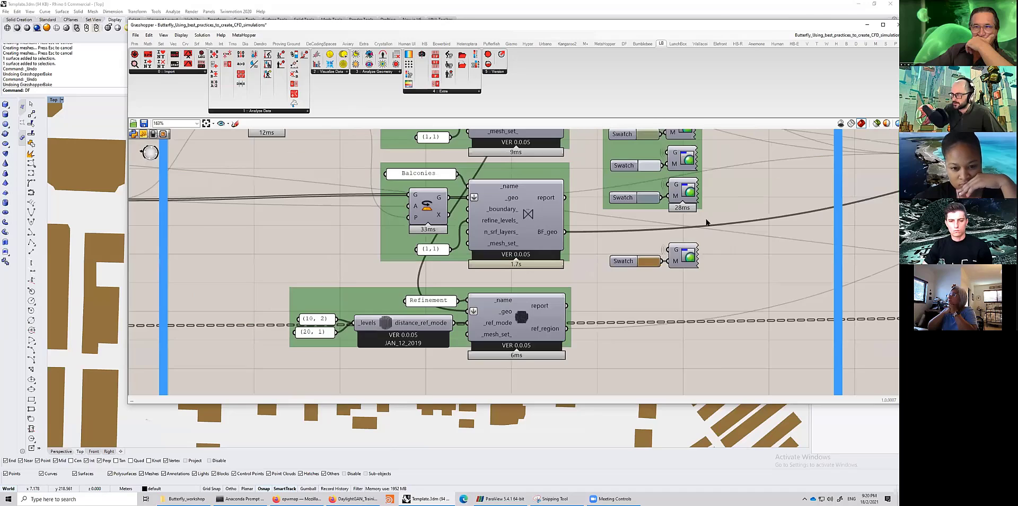
pyautogui.click(683, 256)
pyautogui.scroll(-2, 676, 273)
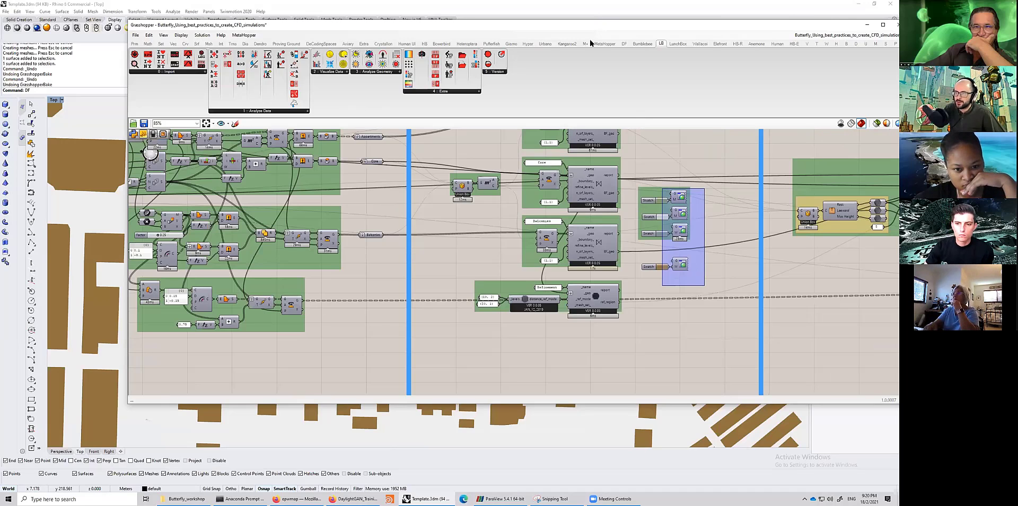
# - Examine the Miami wind rose in the Top viewport, zooming on its directions and speed legend
pyautogui.doubleClick(430, 25)
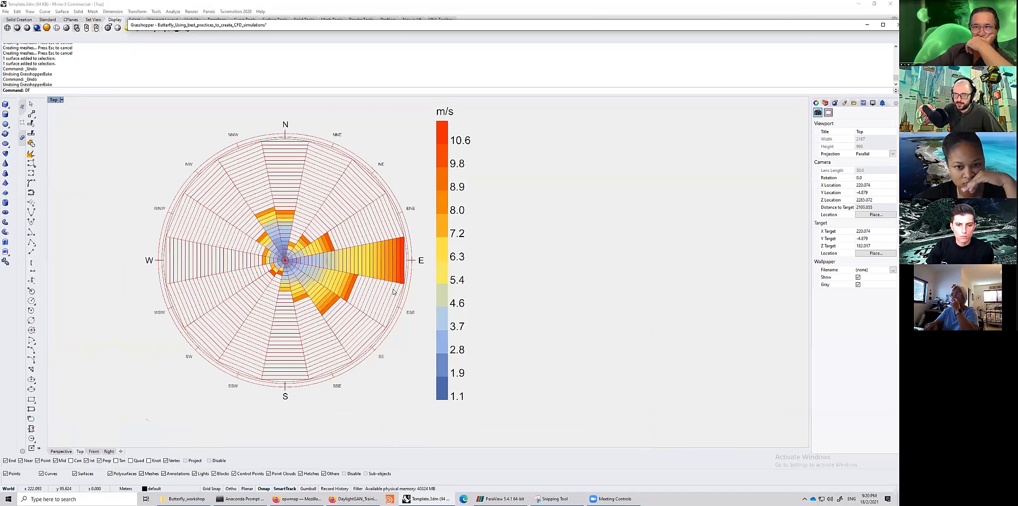
pyautogui.scroll(-2, 392, 289)
pyautogui.moveTo(380, 296); pyautogui.dragTo(385, 279, button='right')
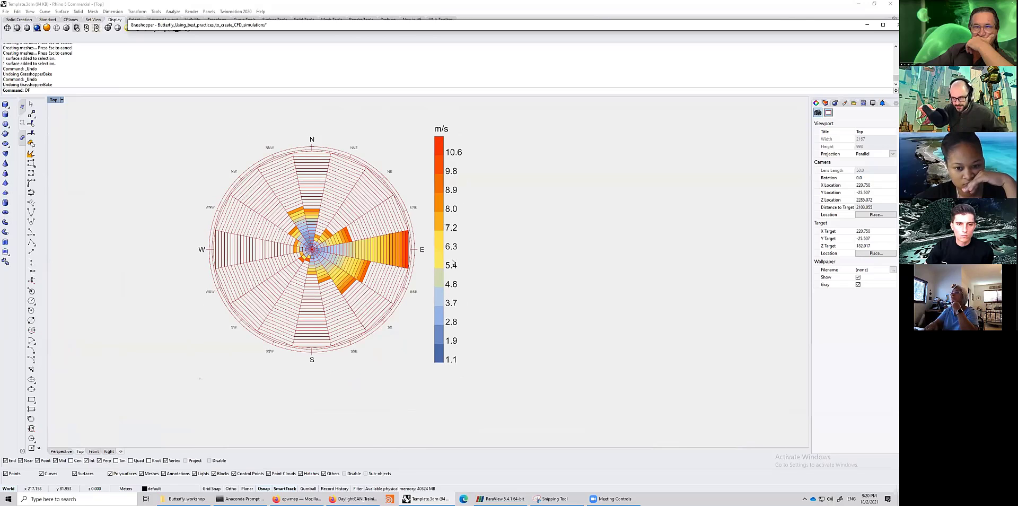
pyautogui.scroll(2, 365, 340)
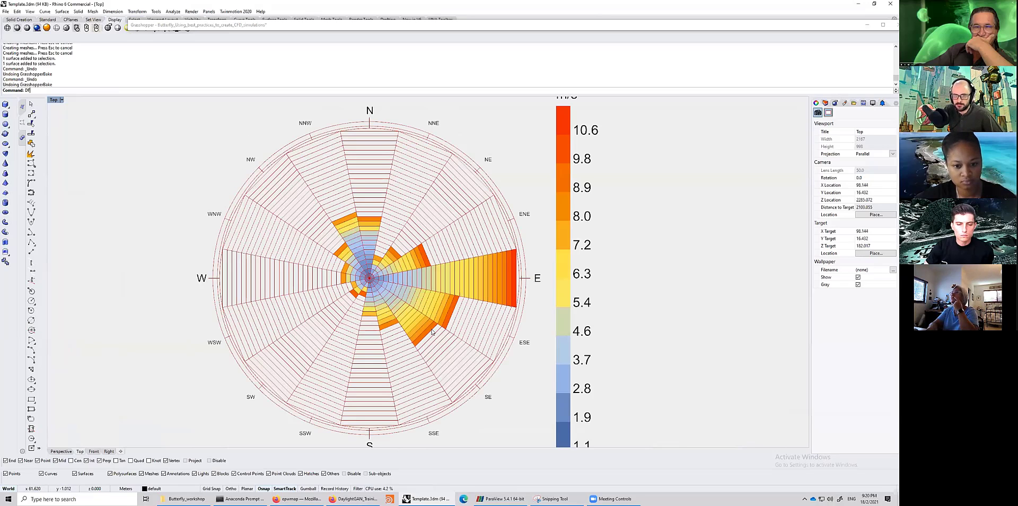
pyautogui.moveTo(436, 336); pyautogui.dragTo(432, 329, button='right')
pyautogui.scroll(-1, 468, 336)
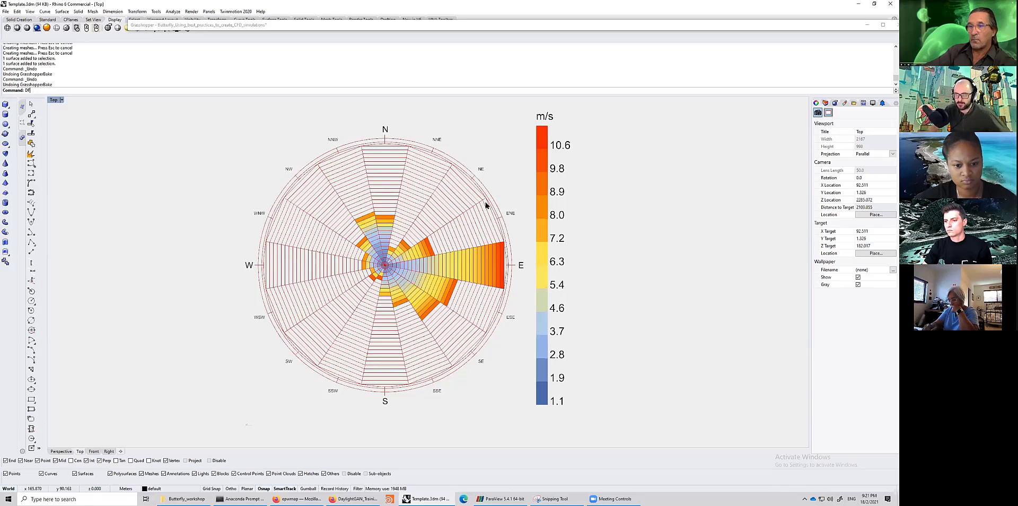
pyautogui.moveTo(447, 224); pyautogui.dragTo(453, 228, button='right')
# - Browse the wind direction and speed processing group that follows the wind rose
pyautogui.doubleClick(472, 26)
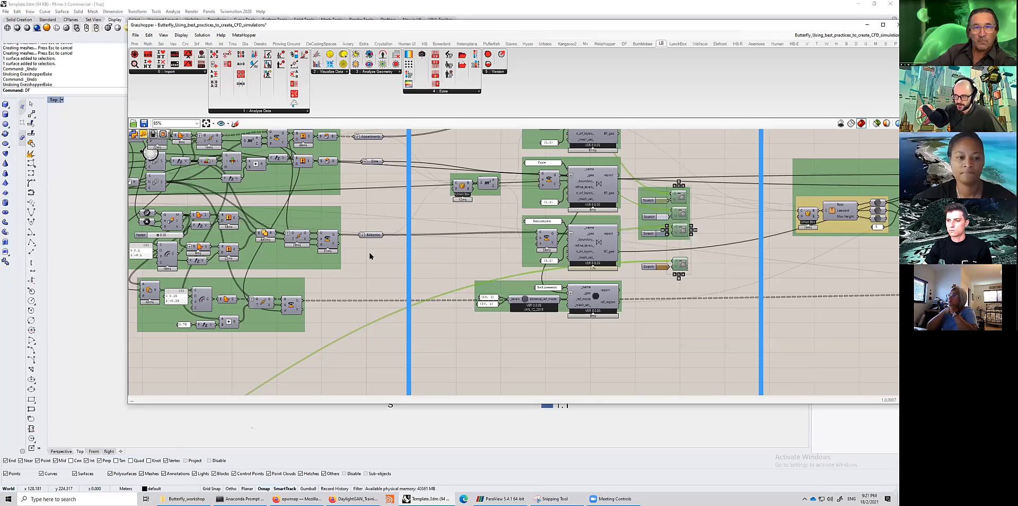
pyautogui.scroll(5, 472, 262)
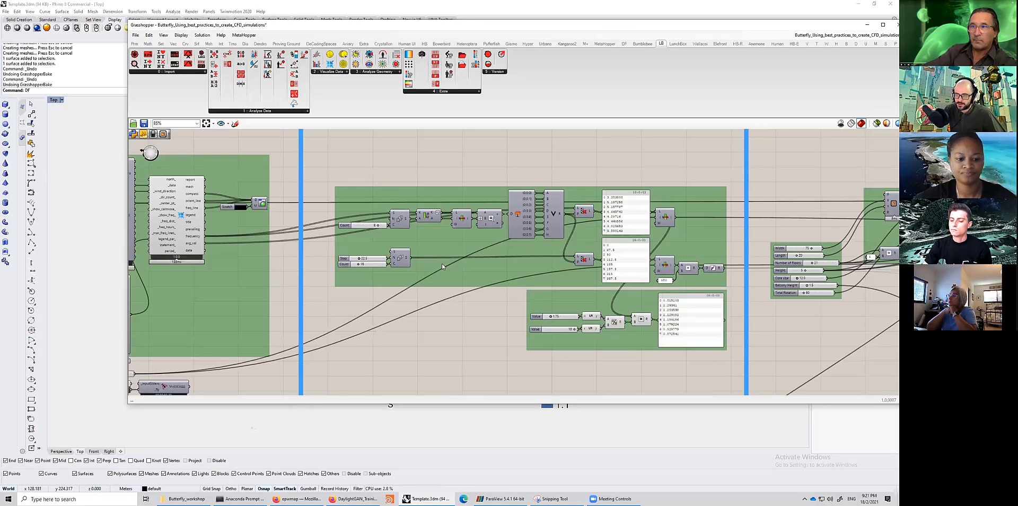
pyautogui.scroll(1, 491, 299)
pyautogui.moveTo(492, 299); pyautogui.dragTo(803, 321, button='right')
pyautogui.moveTo(447, 287); pyautogui.dragTo(380, 283, button='right')
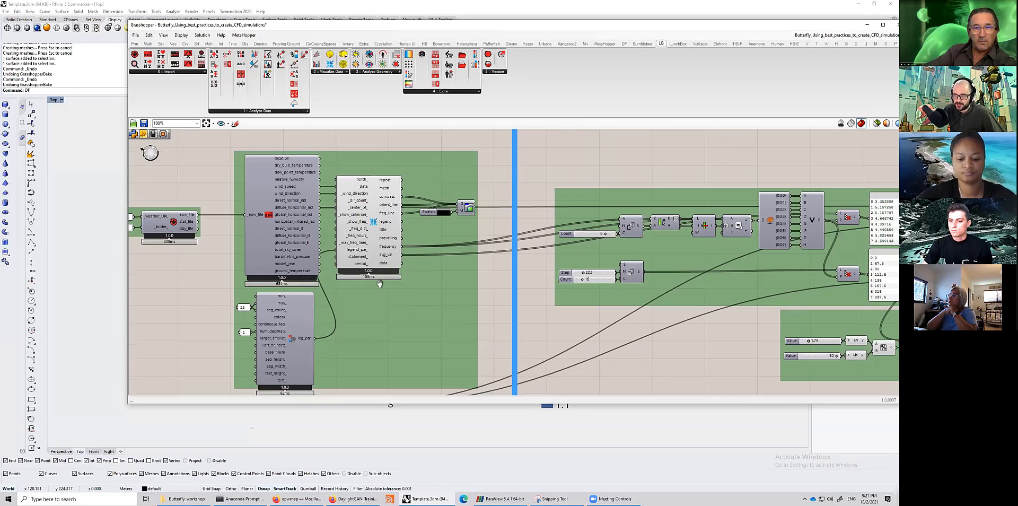
pyautogui.moveTo(556, 282); pyautogui.dragTo(377, 279, button='right')
pyautogui.moveTo(514, 257); pyautogui.dragTo(376, 265, button='right')
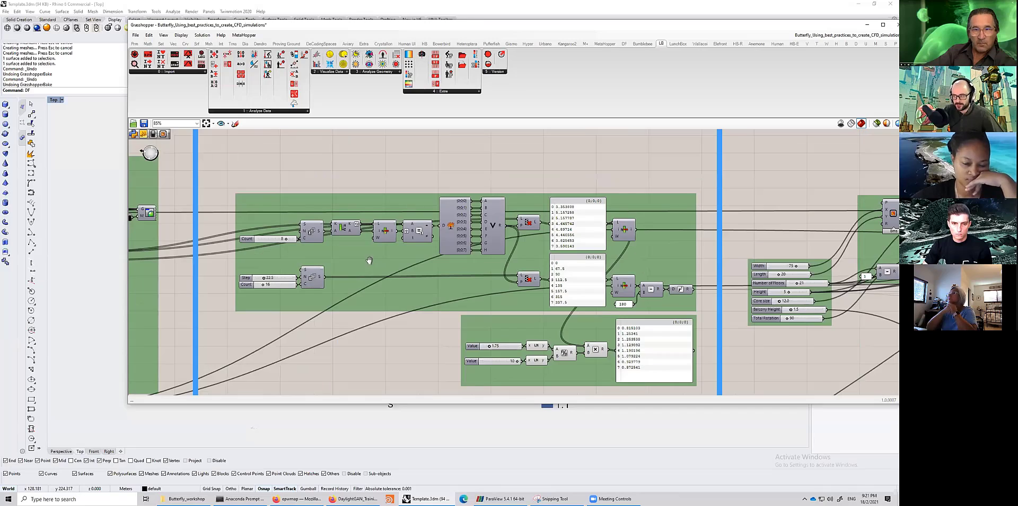
pyautogui.scroll(-1, 367, 258)
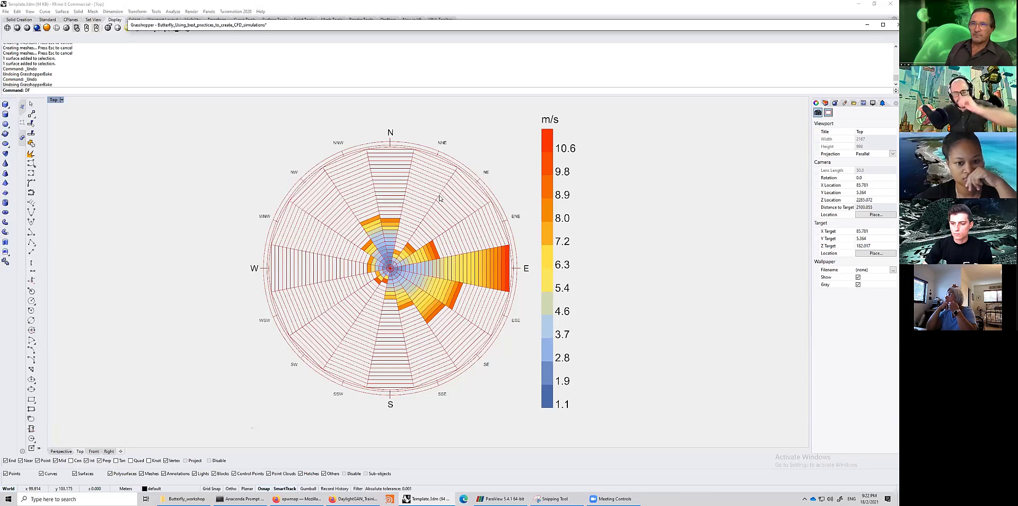
# - Examine the wind direction Count slider and the panels listing wind speeds and directions
pyautogui.doubleClick(421, 25)
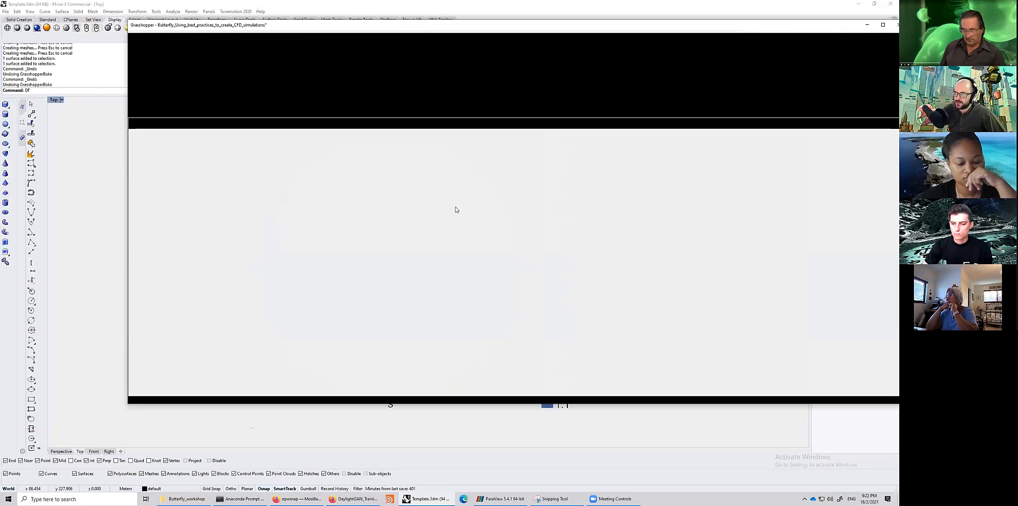
pyautogui.moveTo(352, 258); pyautogui.dragTo(390, 265, button='right')
pyautogui.moveTo(280, 171)
pyautogui.mouseDown()
pyautogui.moveTo(434, 286)
pyautogui.moveTo(597, 364)
pyautogui.moveTo(696, 372)
pyautogui.mouseUp()
pyautogui.click(431, 144)
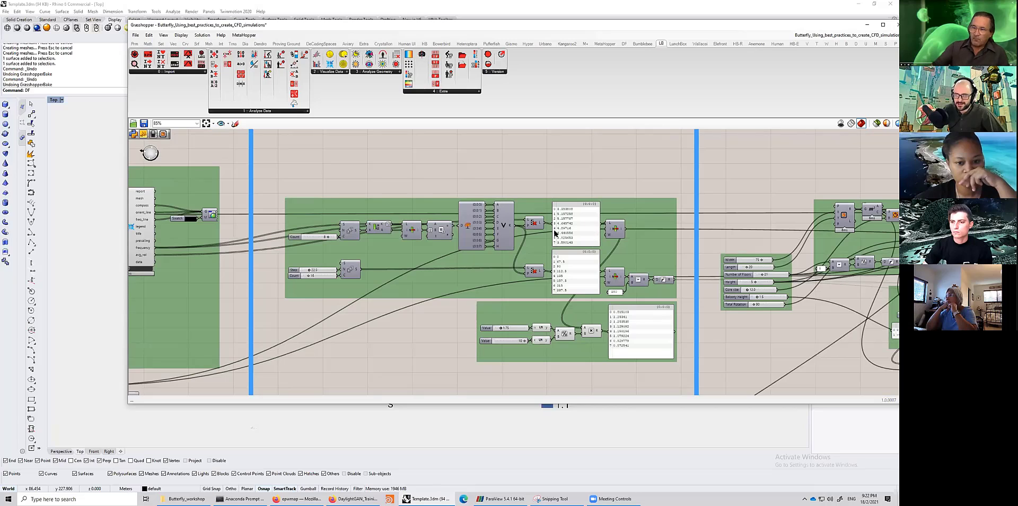
pyautogui.scroll(2, 273, 236)
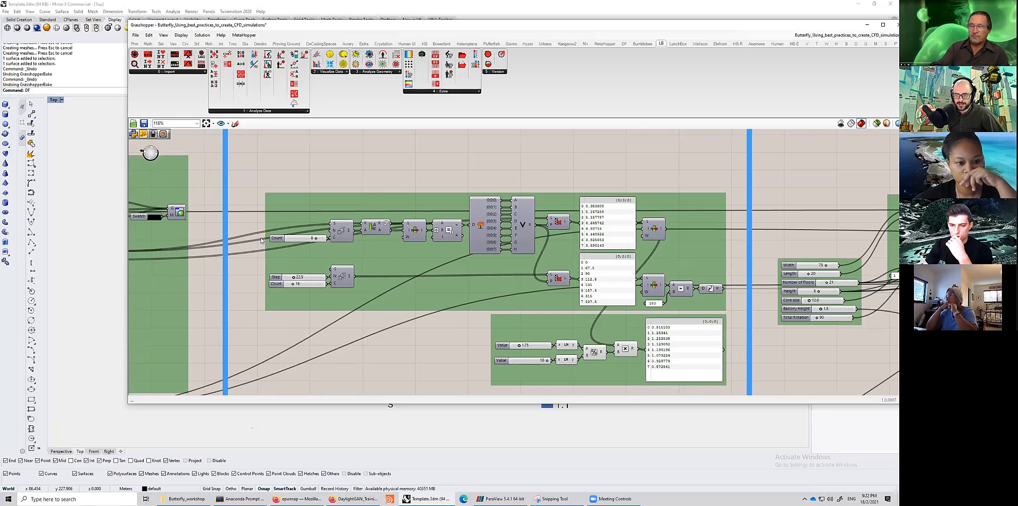
pyautogui.scroll(1, 244, 247)
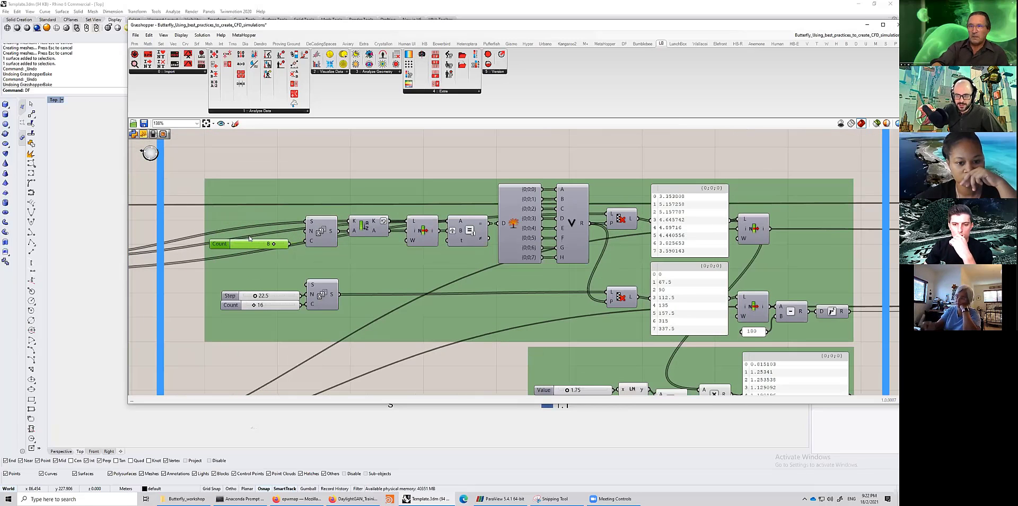
pyautogui.click(247, 242)
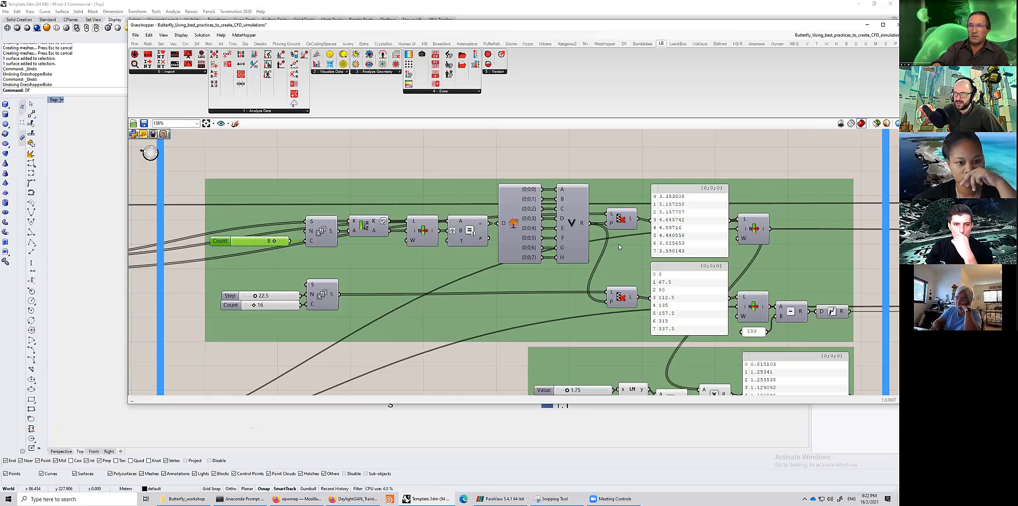
pyautogui.click(690, 251)
pyautogui.moveTo(580, 275); pyautogui.dragTo(493, 267, button='right')
pyautogui.scroll(1, 280, 247)
pyautogui.scroll(-3, 452, 268)
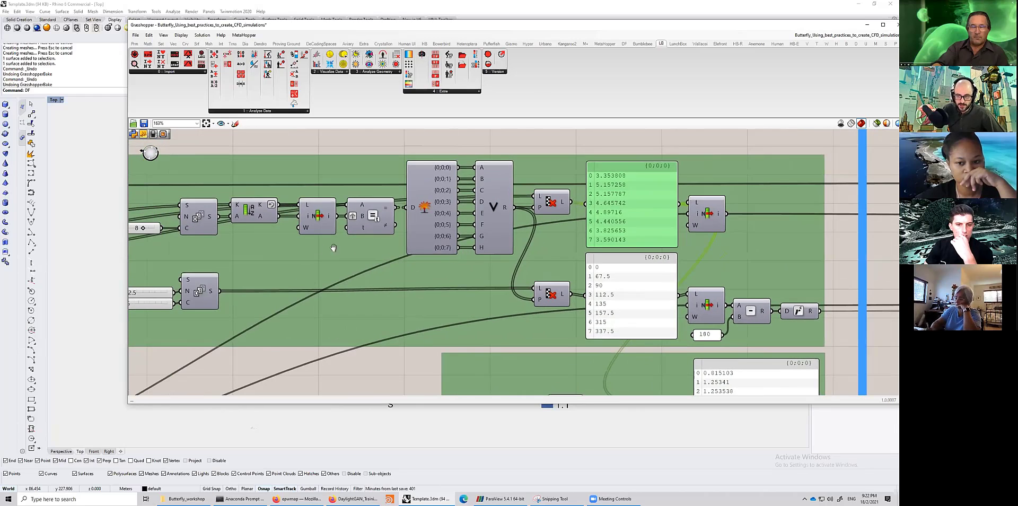
pyautogui.scroll(-2, 507, 224)
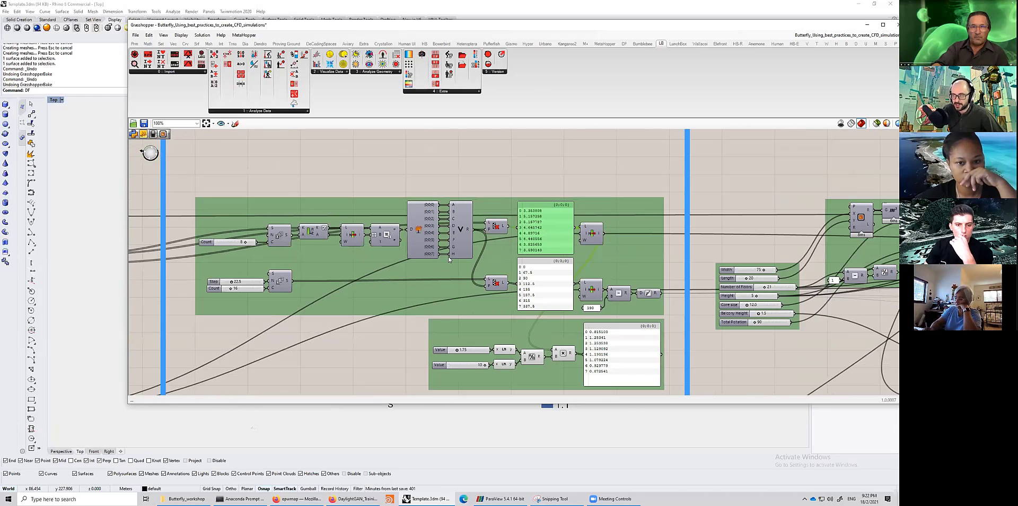
pyautogui.scroll(4, 449, 259)
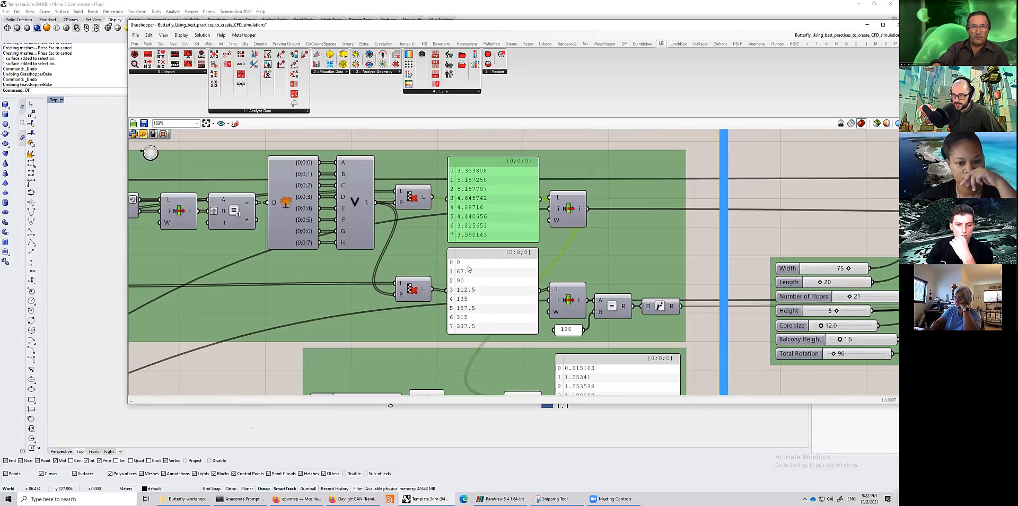
pyautogui.click(466, 267)
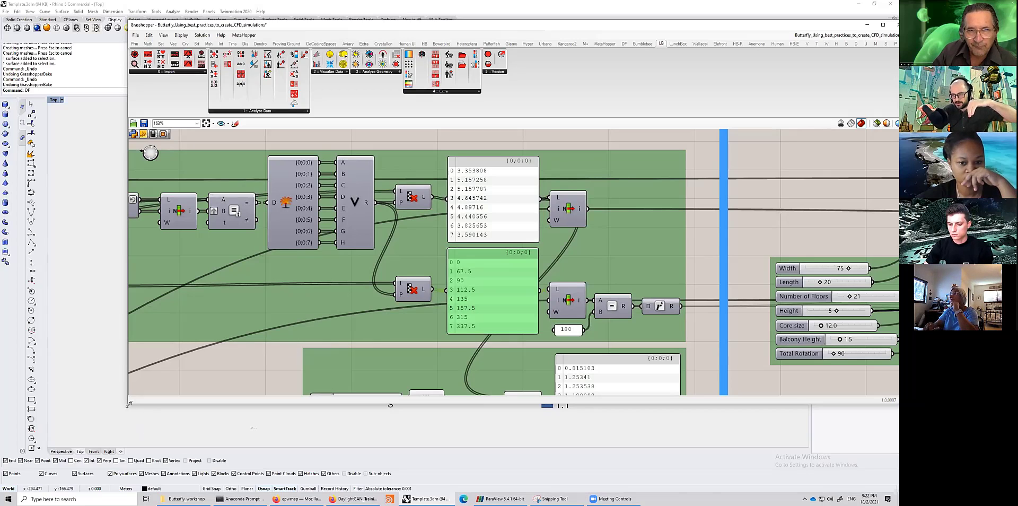
# - Resize the Grasshopper window to sit beside the Rhino Top viewport showing the wind rose and its legend
pyautogui.moveTo(129, 405); pyautogui.dragTo(531, 476)
pyautogui.moveTo(743, 352); pyautogui.dragTo(614, 357, button='right')
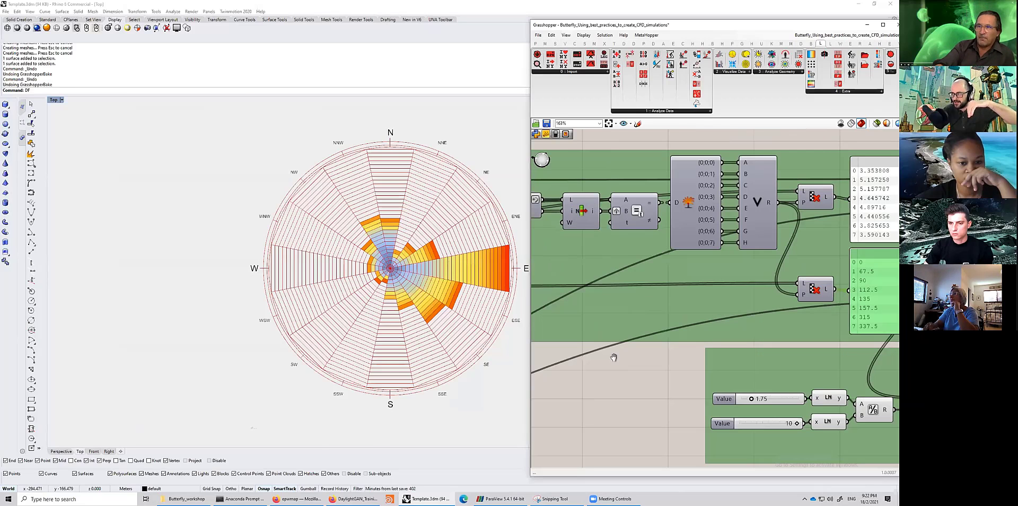
pyautogui.moveTo(391, 226); pyautogui.dragTo(236, 229, button='right')
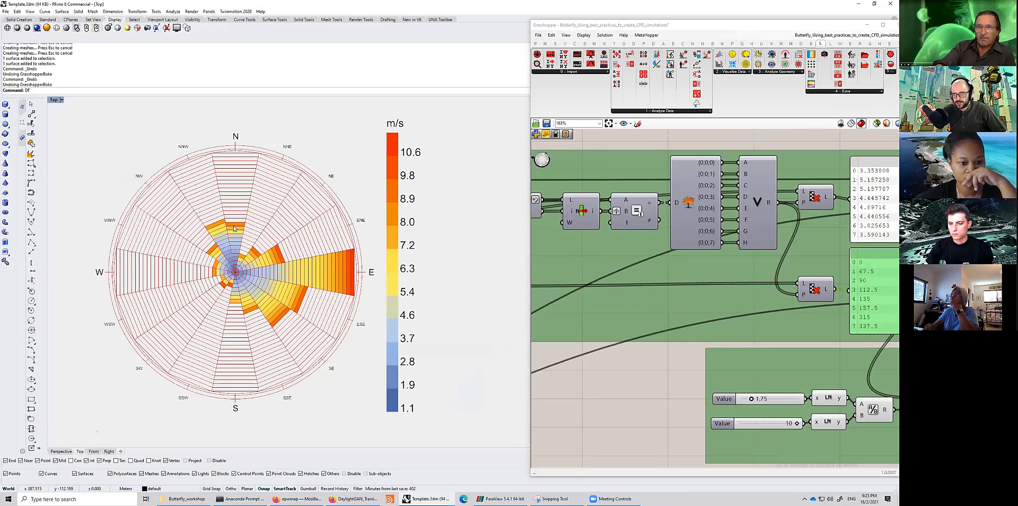
pyautogui.moveTo(729, 252); pyautogui.dragTo(573, 258, button='right')
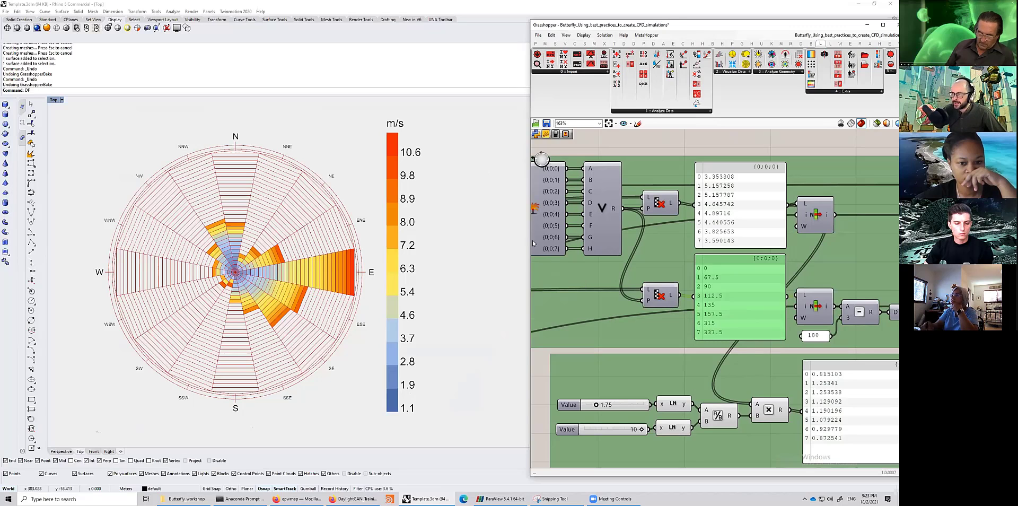
pyautogui.scroll(-3, 671, 308)
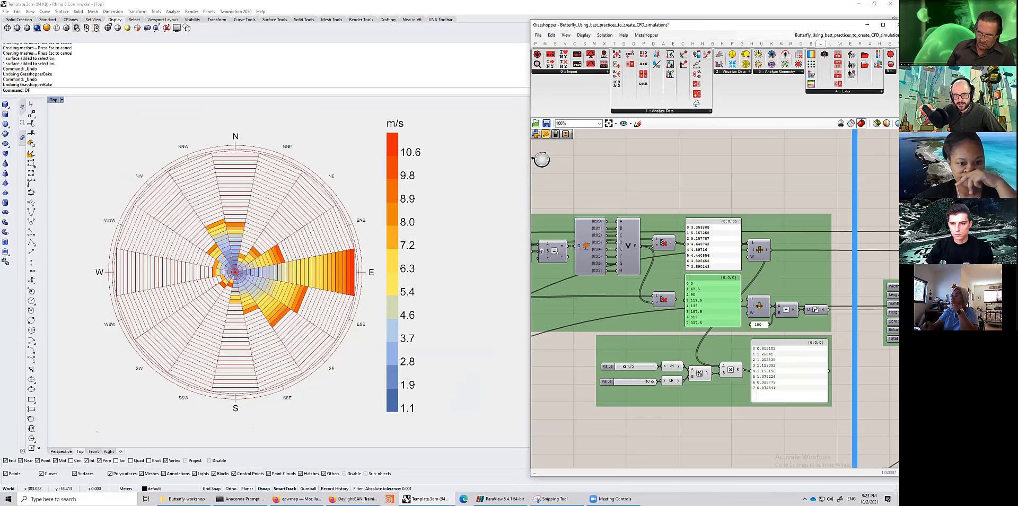
pyautogui.moveTo(532, 158); pyautogui.dragTo(435, 158)
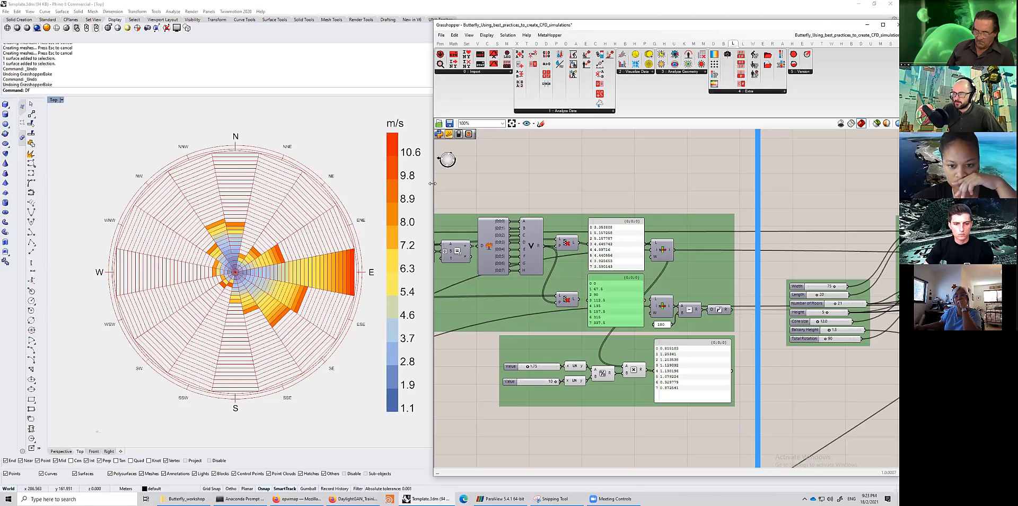
# - Browse the wind direction, geometry input and Butterfly geometry sections of the definition, inspecting the Rotate component
pyautogui.scroll(-3, 494, 244)
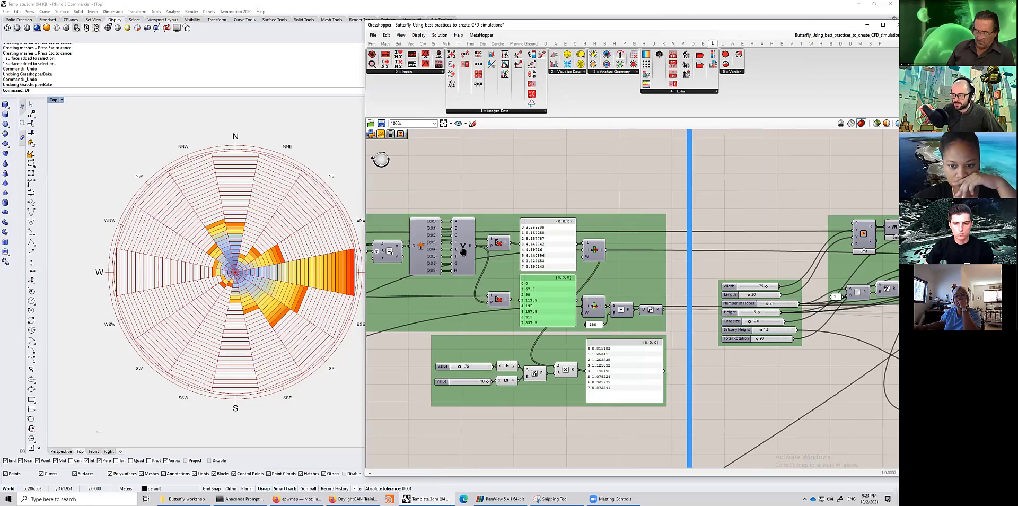
pyautogui.scroll(-1, 555, 272)
pyautogui.moveTo(662, 285); pyautogui.dragTo(612, 287, button='right')
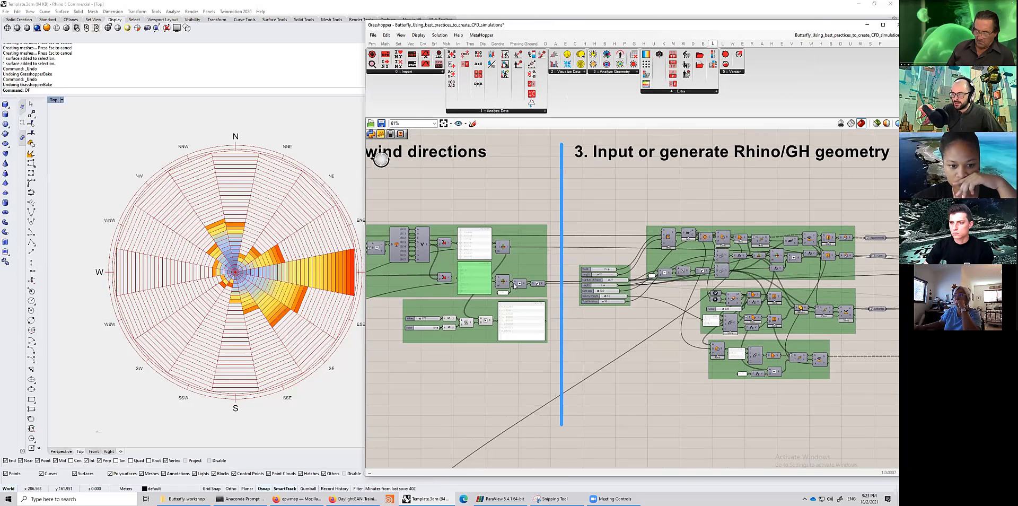
pyautogui.scroll(3, 613, 287)
pyautogui.scroll(-2, 612, 287)
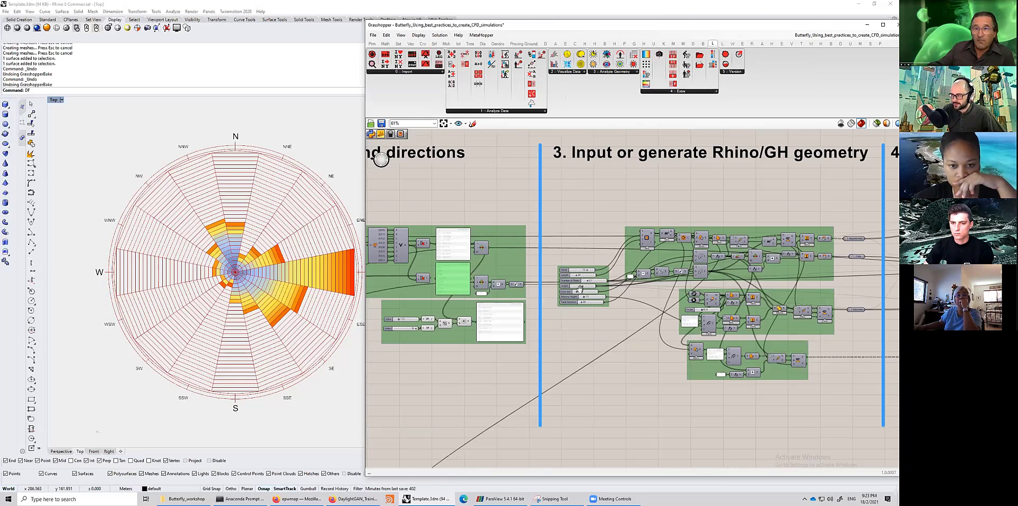
pyautogui.scroll(-2, 580, 289)
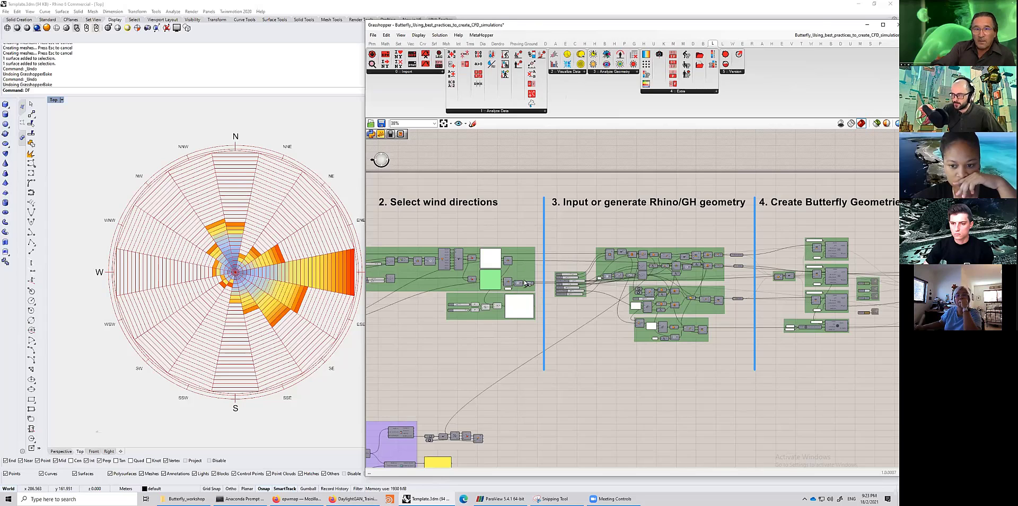
pyautogui.moveTo(806, 253); pyautogui.dragTo(654, 217, button='right')
pyautogui.scroll(6, 666, 250)
pyautogui.click(659, 193)
pyautogui.scroll(1, 660, 190)
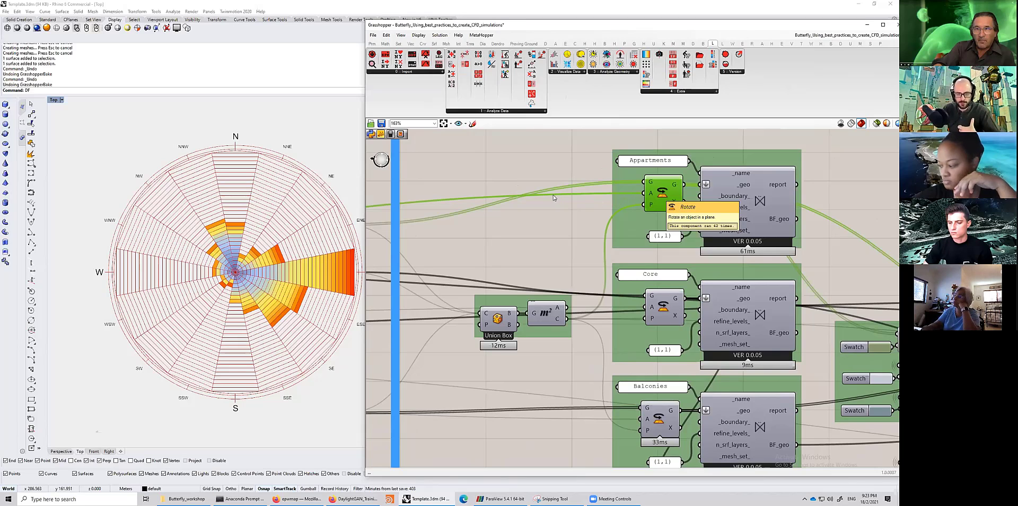
pyautogui.scroll(-4, 532, 226)
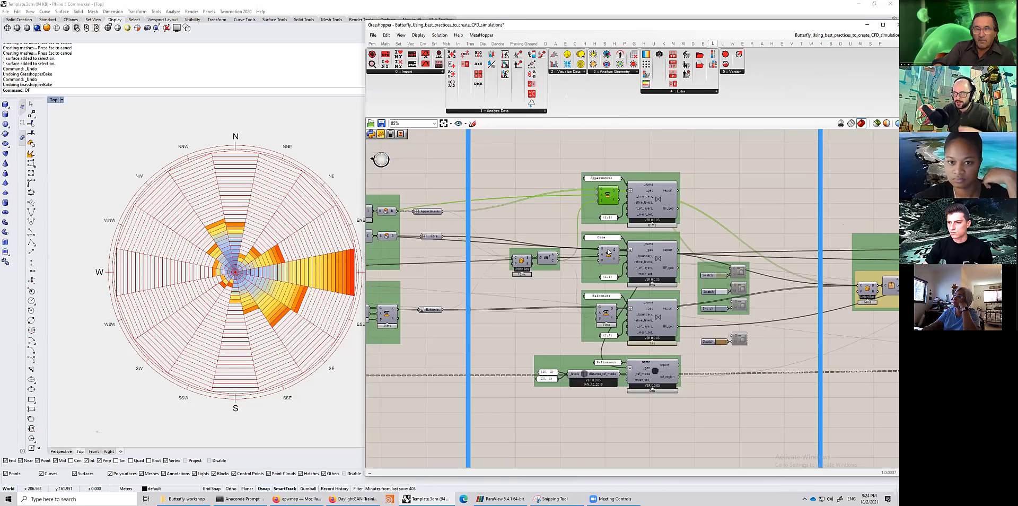
pyautogui.scroll(-2, 455, 194)
pyautogui.moveTo(446, 201); pyautogui.dragTo(643, 218, button='right')
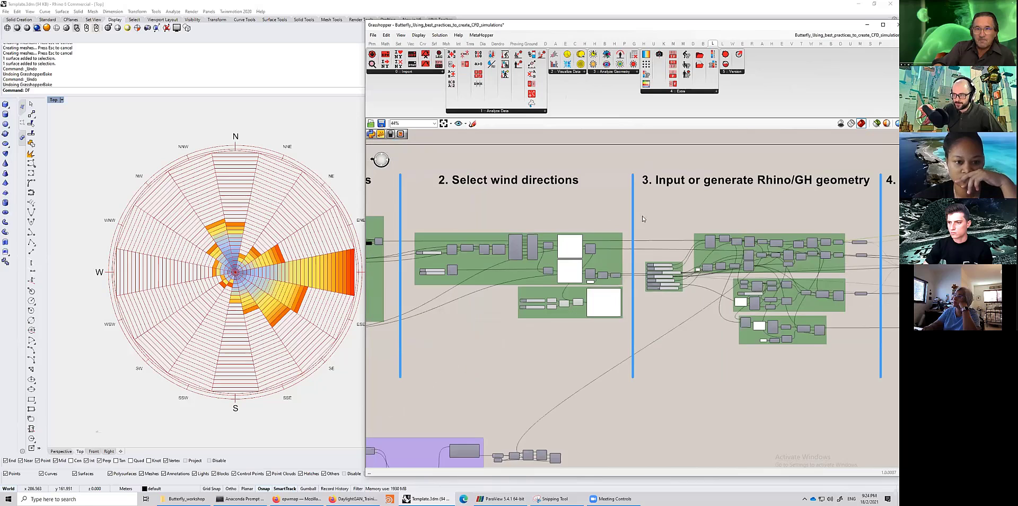
pyautogui.moveTo(379, 222); pyautogui.dragTo(522, 244, button='right')
pyautogui.moveTo(424, 236); pyautogui.dragTo(517, 243, button='right')
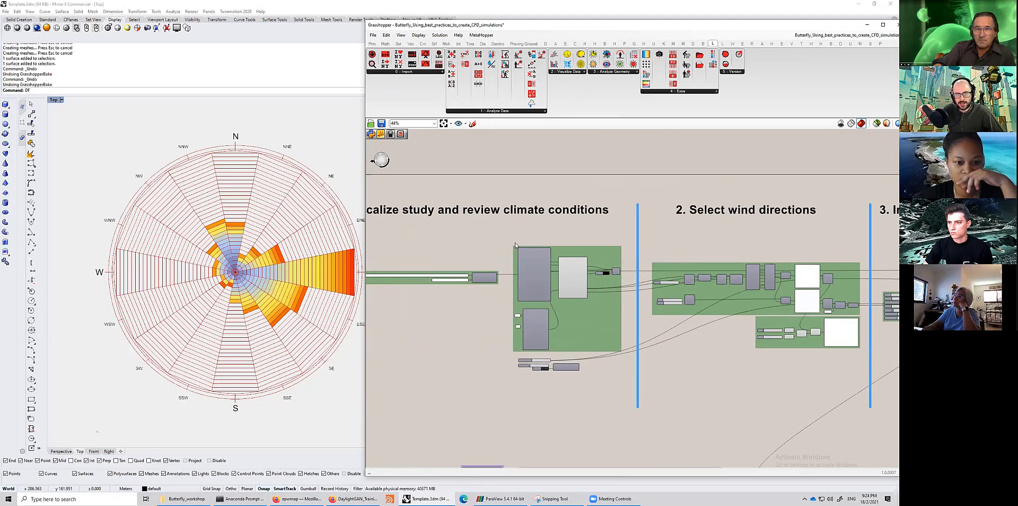
pyautogui.moveTo(739, 252); pyautogui.dragTo(589, 247, button='right')
pyautogui.scroll(2, 646, 212)
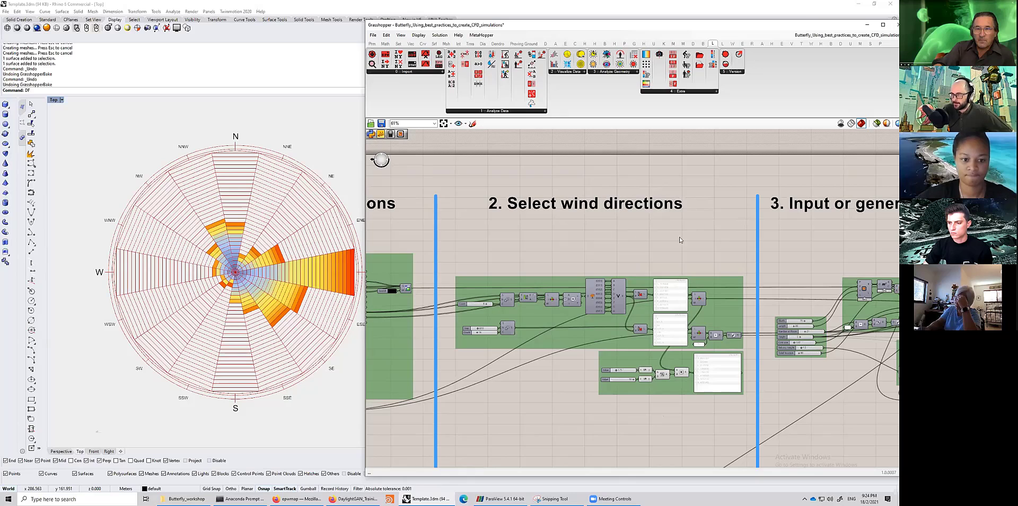
pyautogui.moveTo(796, 260); pyautogui.dragTo(658, 236, button='right')
pyautogui.moveTo(657, 169); pyautogui.dragTo(596, 161, button='right')
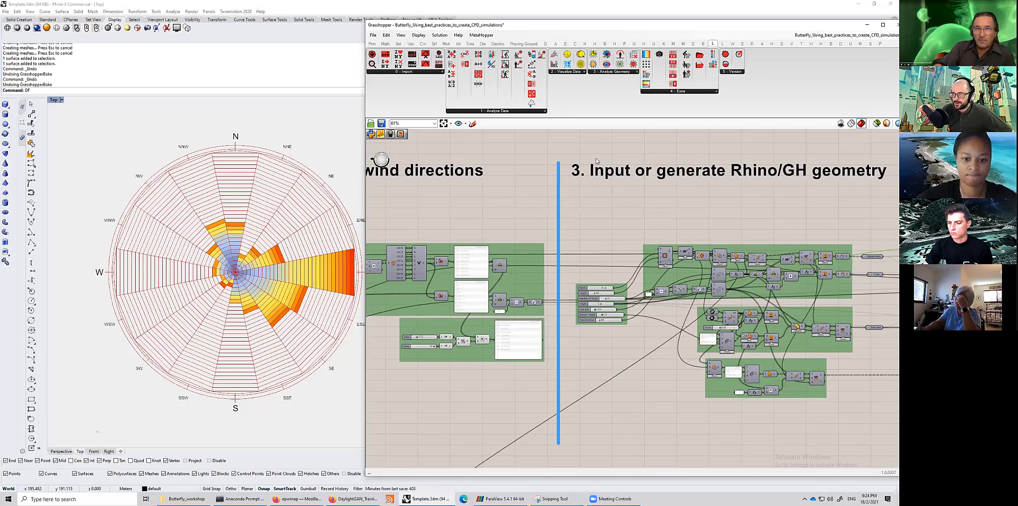
pyautogui.moveTo(758, 193); pyautogui.dragTo(663, 188, button='right')
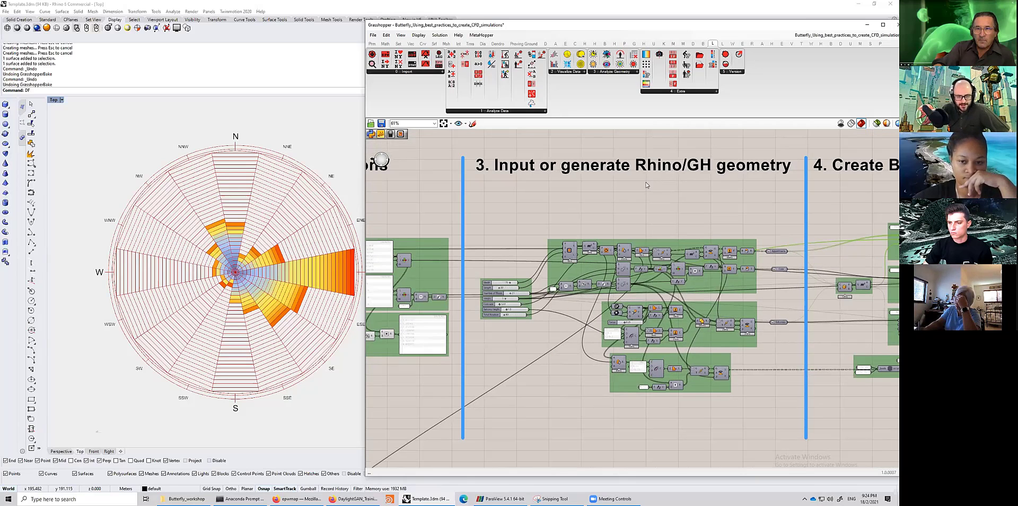
# - Select the components of the geometry input group to inspect them, then move on toward the Butterfly Geometries section
pyautogui.moveTo(453, 194); pyautogui.dragTo(793, 431)
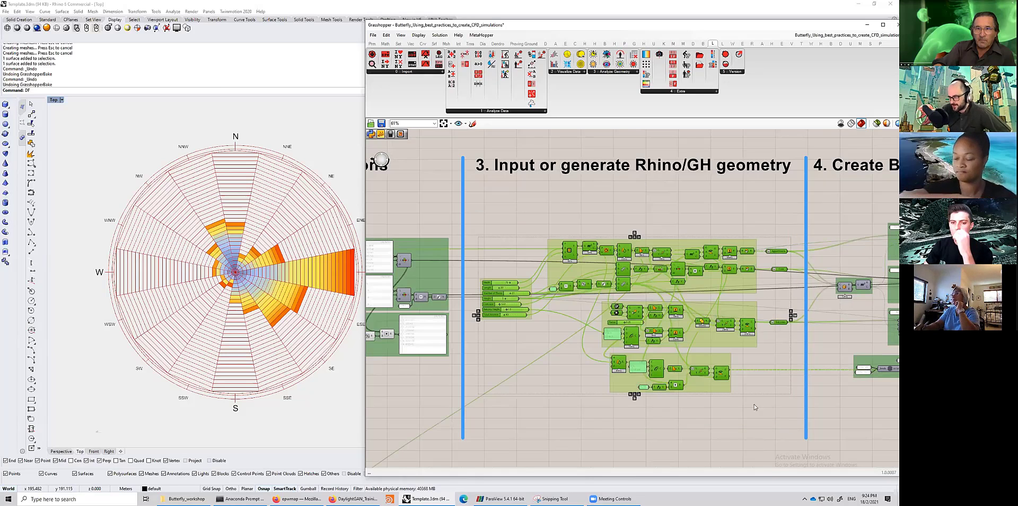
pyautogui.click(547, 210)
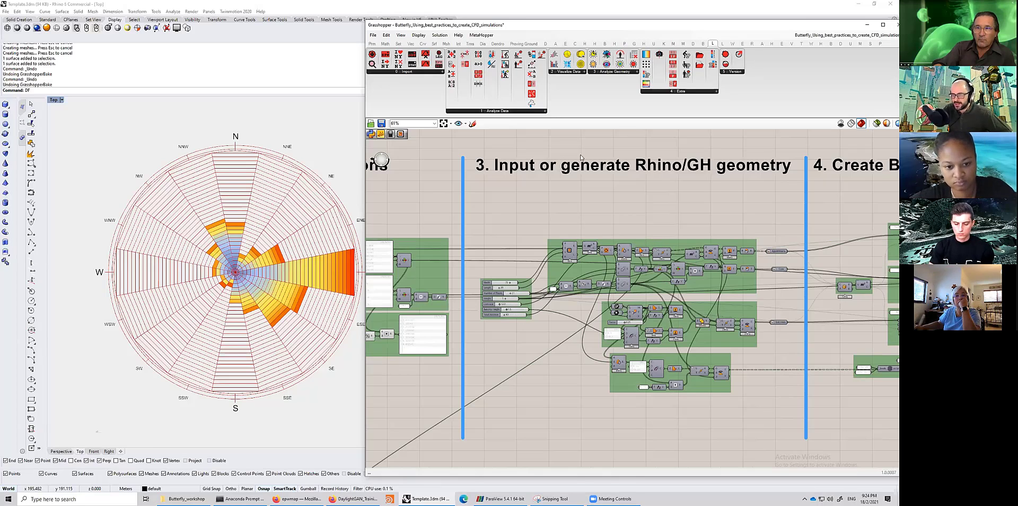
pyautogui.moveTo(611, 185); pyautogui.dragTo(563, 166, button='right')
pyautogui.moveTo(722, 331); pyautogui.dragTo(629, 347, button='right')
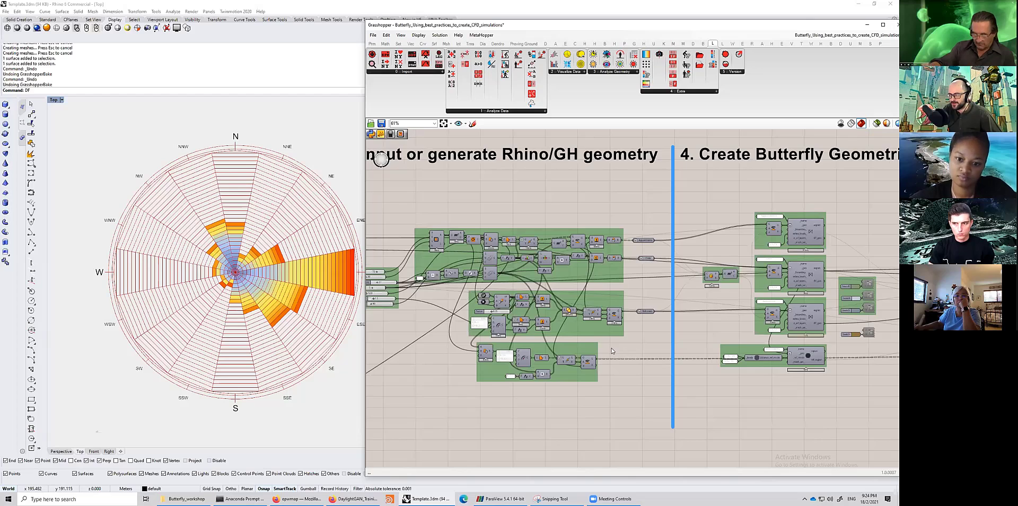
pyautogui.scroll(3, 630, 348)
pyautogui.moveTo(611, 350)
pyautogui.mouseDown()
pyautogui.moveTo(662, 176)
pyautogui.moveTo(656, 313)
pyautogui.moveTo(622, 337)
pyautogui.mouseUp()
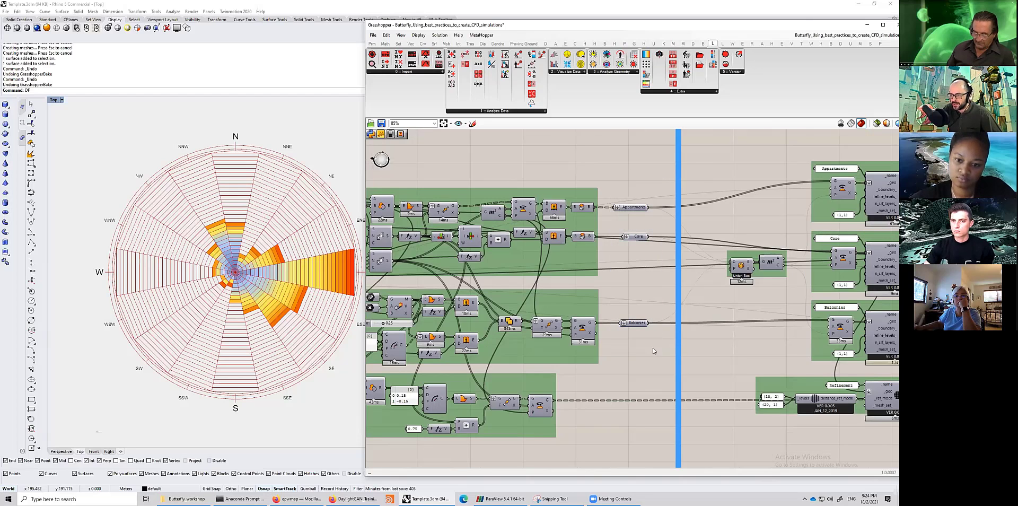
pyautogui.scroll(-4, 646, 336)
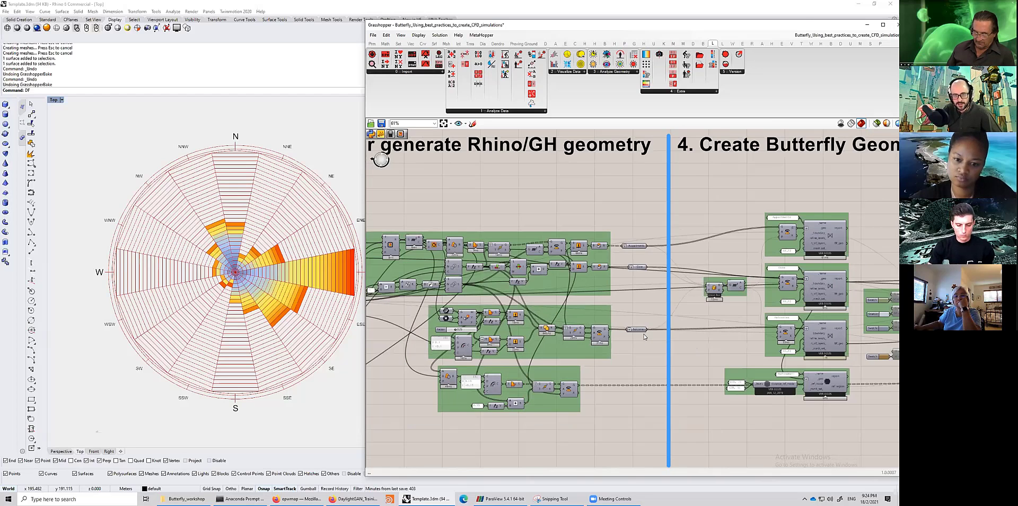
pyautogui.scroll(-1, 644, 336)
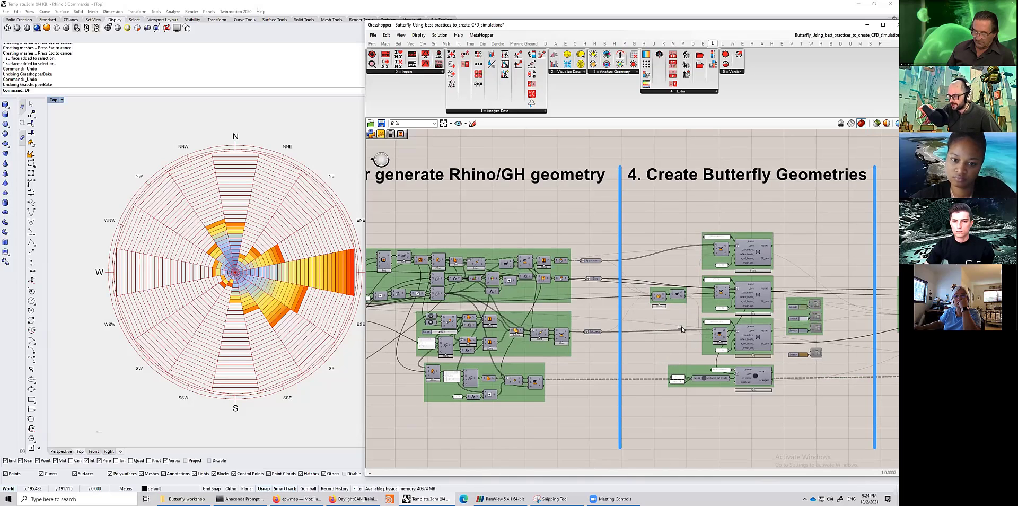
# - Turn on the preview of the geometry components between the Butterfly geometry groups to show the building and context in Rhino
pyautogui.moveTo(748, 255); pyautogui.dragTo(604, 240, button='right')
pyautogui.moveTo(659, 354); pyautogui.dragTo(697, 250)
pyautogui.middleClick(698, 245)
pyautogui.click(713, 253)
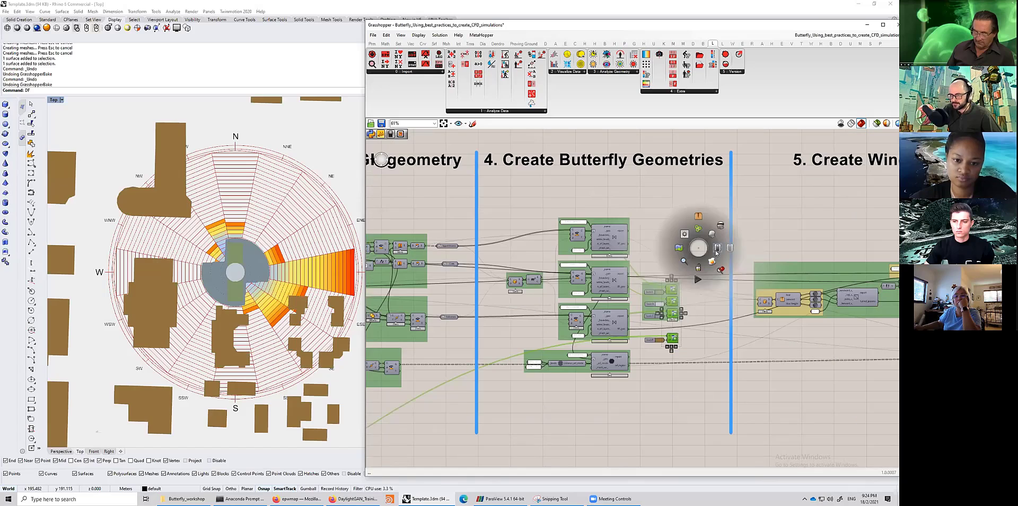
pyautogui.middleClick(691, 277)
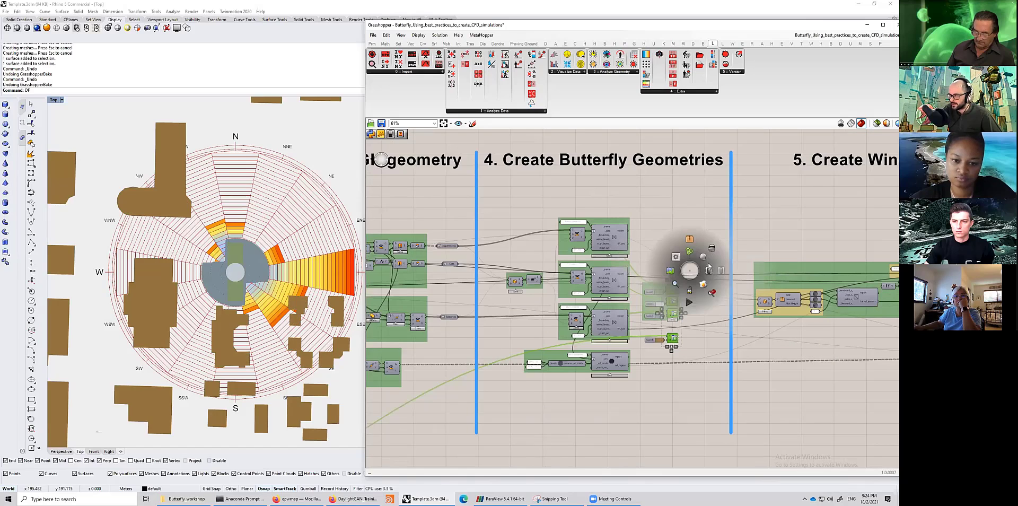
pyautogui.click(704, 345)
# - Turn off the preview of the context buildings component
pyautogui.click(672, 339)
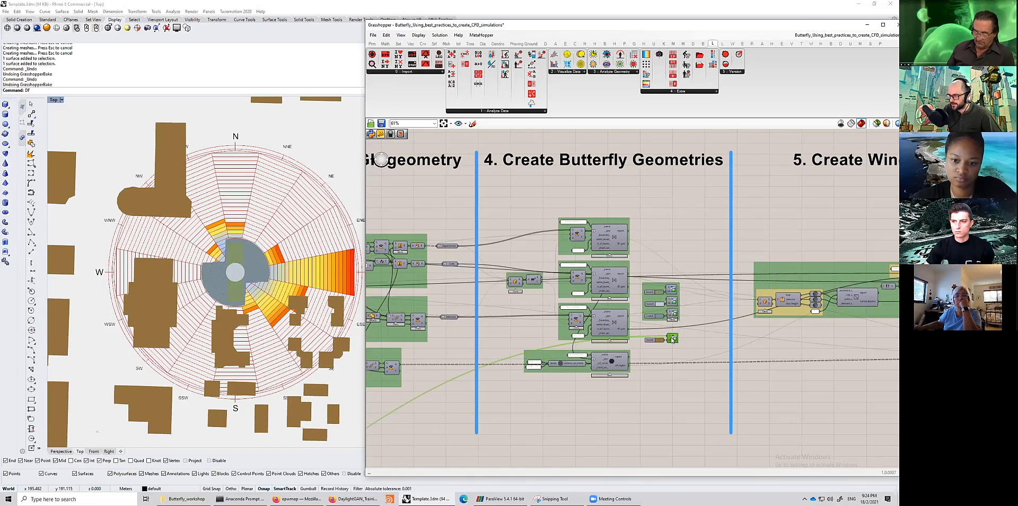
pyautogui.middleClick(673, 339)
pyautogui.click(700, 340)
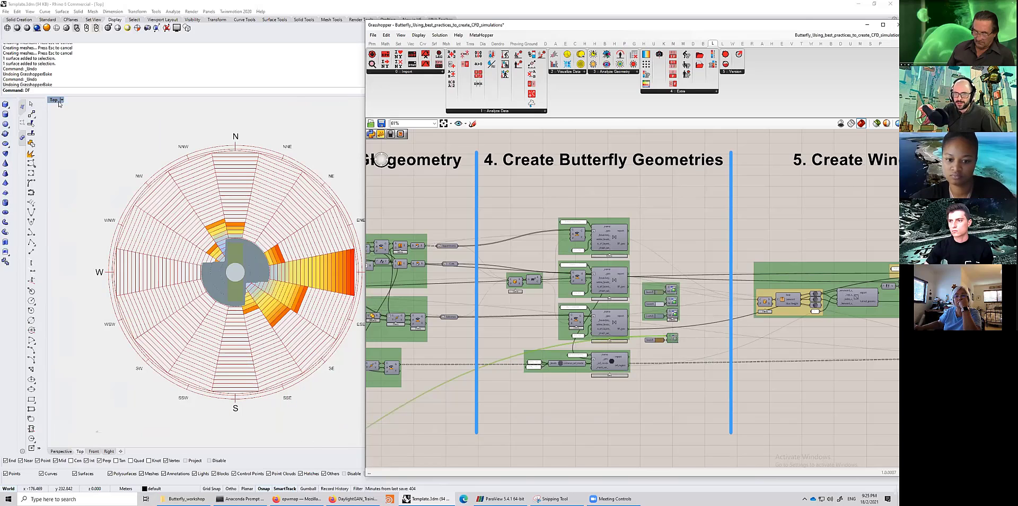
# - Collapse the Grasshopper window and maximize the Rhino Perspective viewport
pyautogui.scroll(-2, 505, 255)
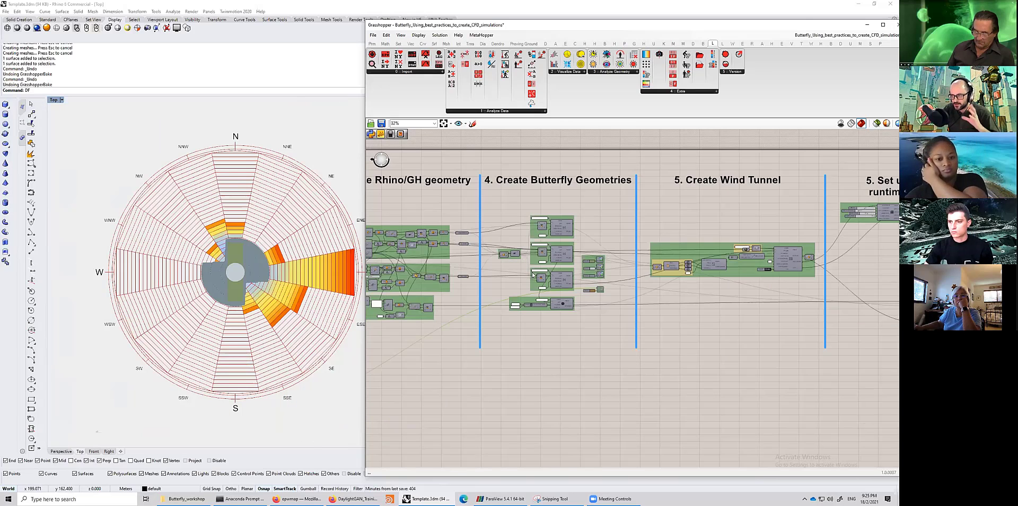
pyautogui.scroll(-1, 546, 282)
pyautogui.scroll(5, 544, 278)
pyautogui.click(559, 257)
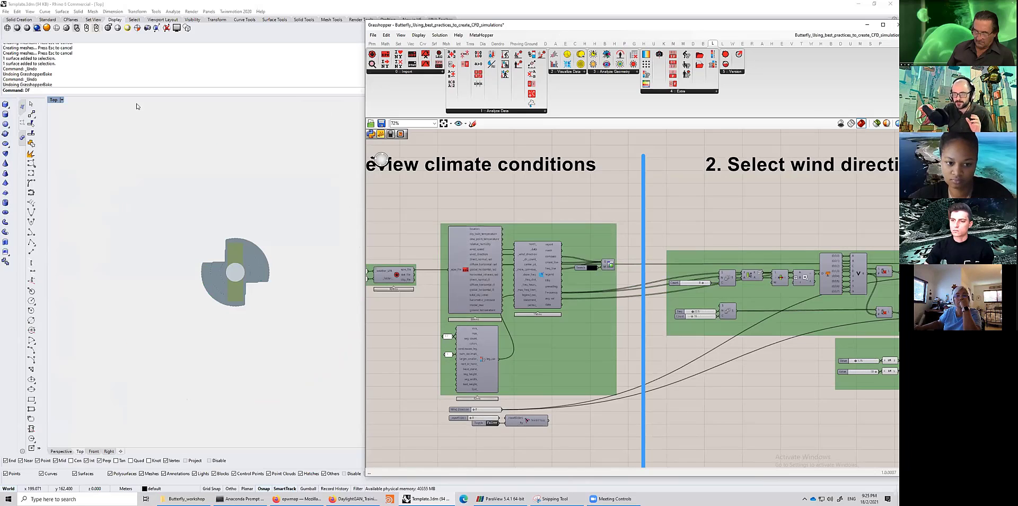
pyautogui.doubleClick(561, 25)
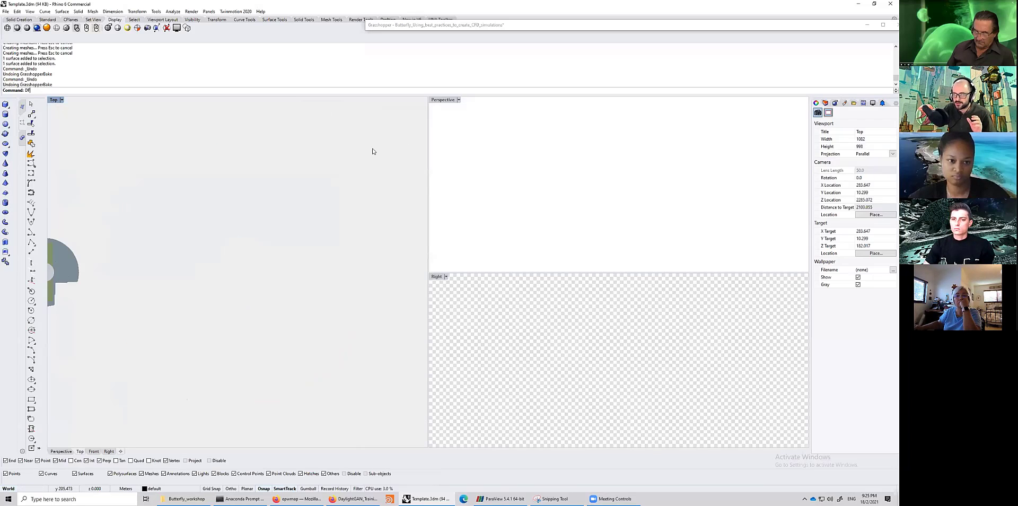
pyautogui.doubleClick(441, 100)
pyautogui.scroll(-5, 389, 231)
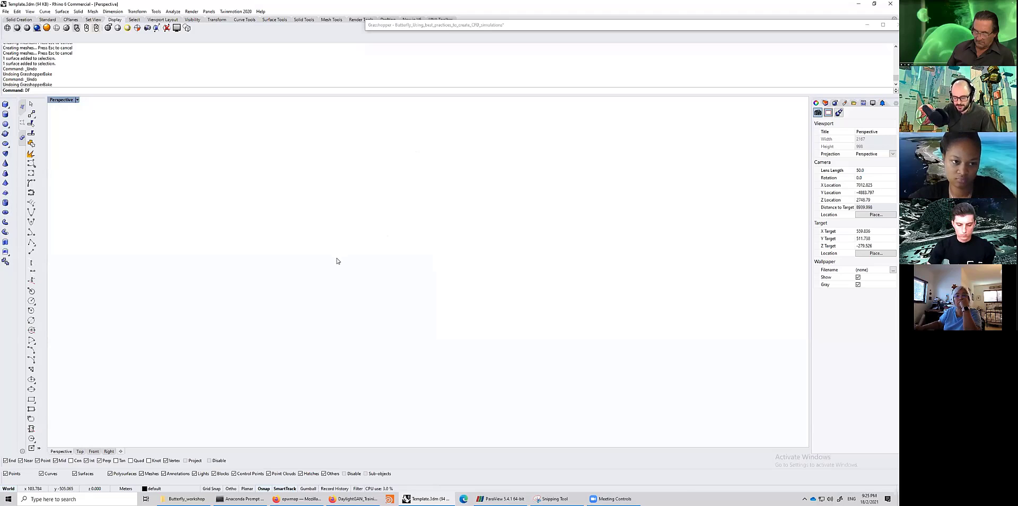
# - Restore the Grasshopper window and browse across to the Butterfly Geometries and Create Wind Tunnel sections
pyautogui.click(610, 29)
pyautogui.doubleClick(611, 29)
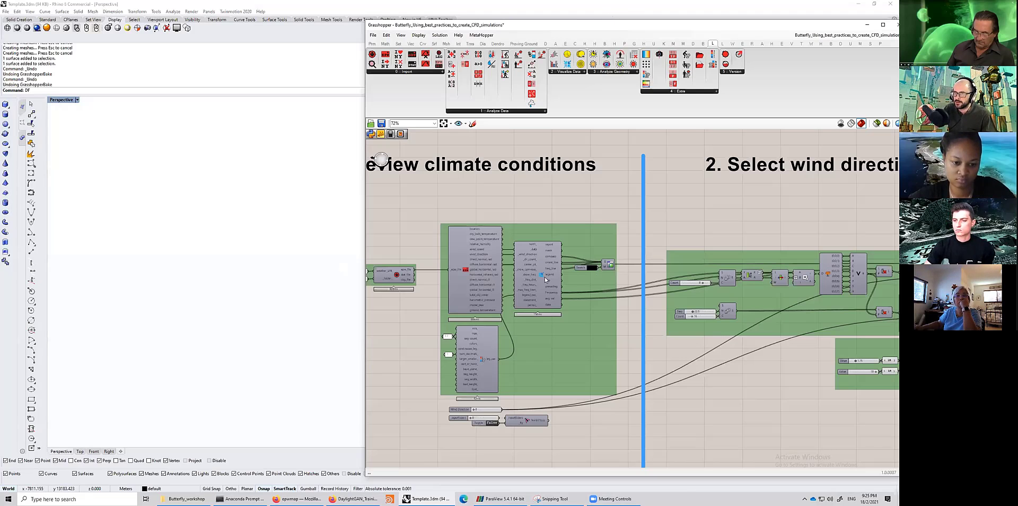
pyautogui.moveTo(618, 285); pyautogui.dragTo(591, 287, button='right')
pyautogui.moveTo(804, 287); pyautogui.dragTo(557, 289, button='right')
pyautogui.moveTo(839, 292); pyautogui.dragTo(676, 276, button='right')
pyautogui.moveTo(634, 304); pyautogui.dragTo(546, 304, button='right')
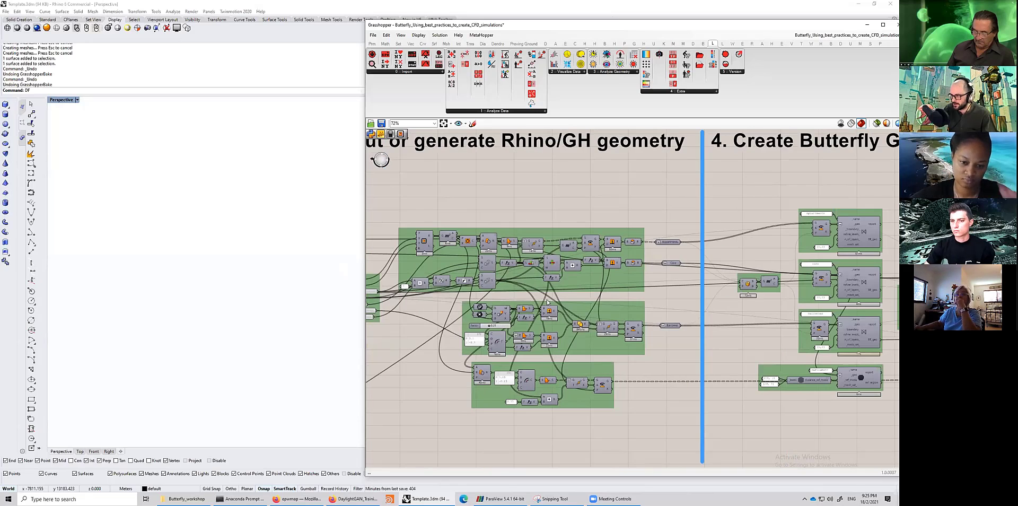
pyautogui.moveTo(875, 293); pyautogui.dragTo(491, 301, button='right')
# - Collapse the Grasshopper window again to view the building in the Perspective viewport
pyautogui.middleClick(545, 299)
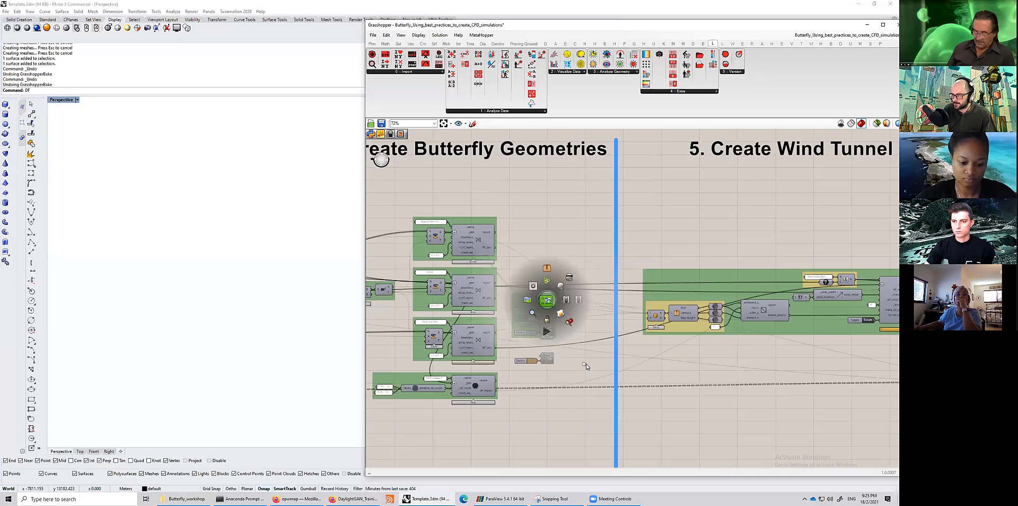
pyautogui.middleClick(585, 324)
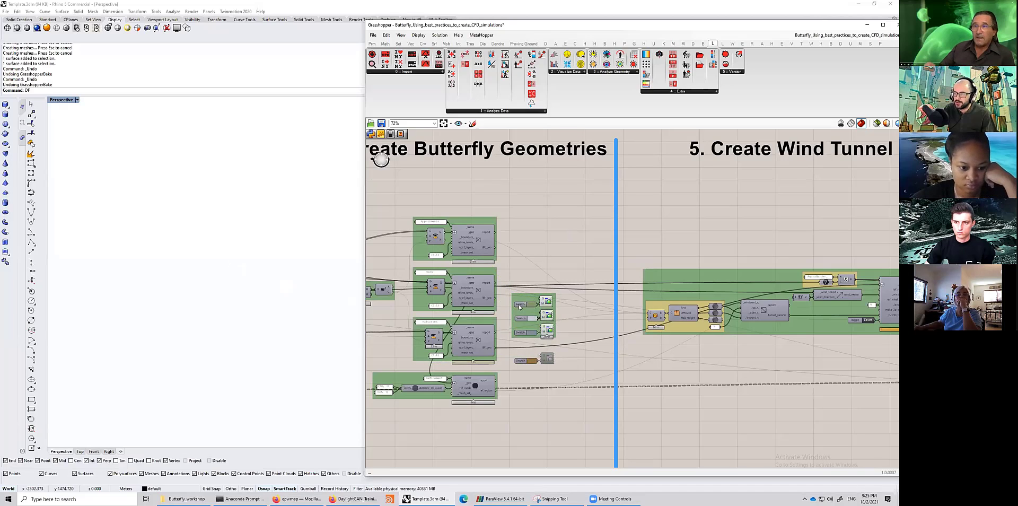
pyautogui.click(344, 268)
pyautogui.doubleClick(578, 26)
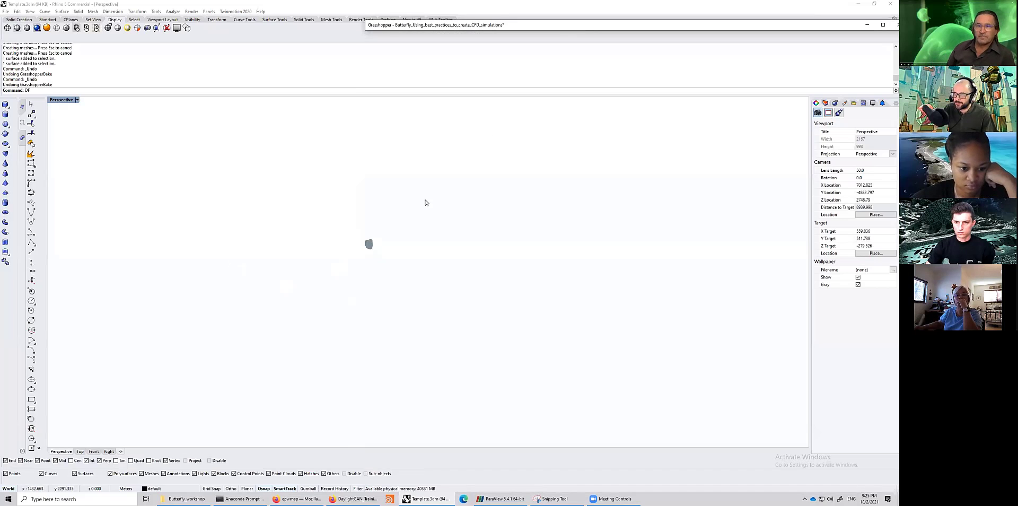
# - Orbit, zoom and pan around the building in the Perspective viewport to examine its floors, balconies and core
pyautogui.keyDown('shift'); pyautogui.moveTo(376, 247); pyautogui.dragTo(468, 186, button='right'); pyautogui.keyUp('shift')
pyautogui.scroll(10, 468, 186)
pyautogui.keyDown('shift'); pyautogui.moveTo(428, 230); pyautogui.dragTo(396, 237, button='right'); pyautogui.keyUp('shift')
pyautogui.scroll(10, 421, 276)
pyautogui.scroll(2, 414, 256)
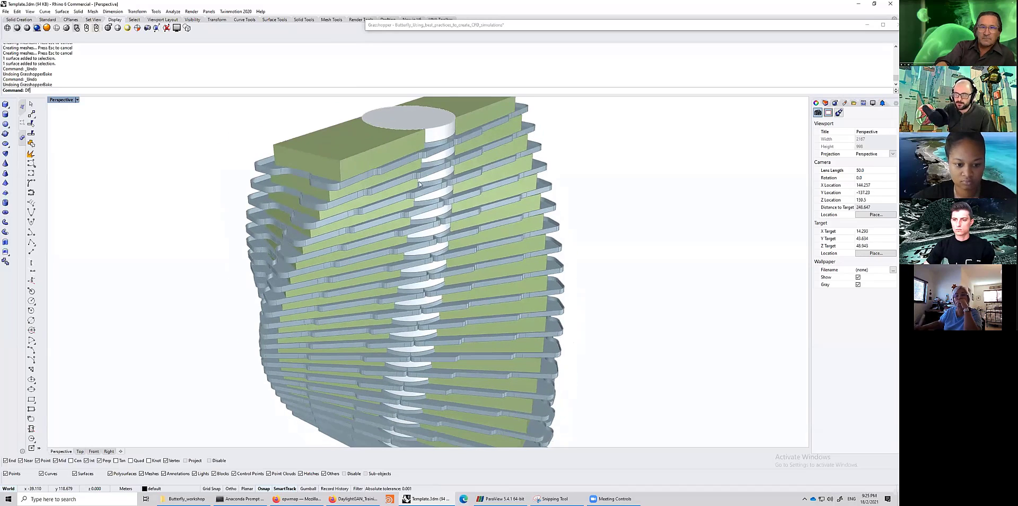
pyautogui.moveTo(432, 337); pyautogui.dragTo(407, 323, button='right')
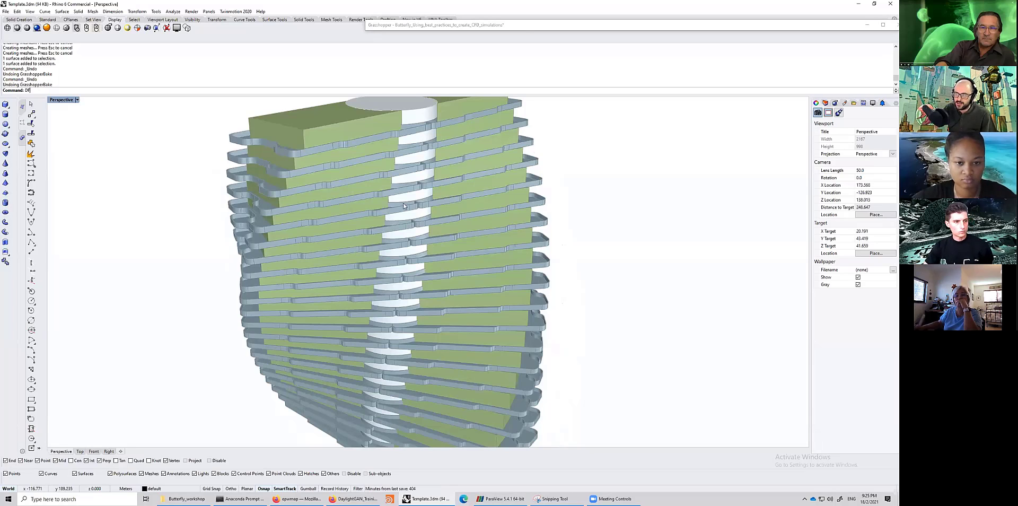
pyautogui.moveTo(421, 211); pyautogui.dragTo(360, 197, button='right')
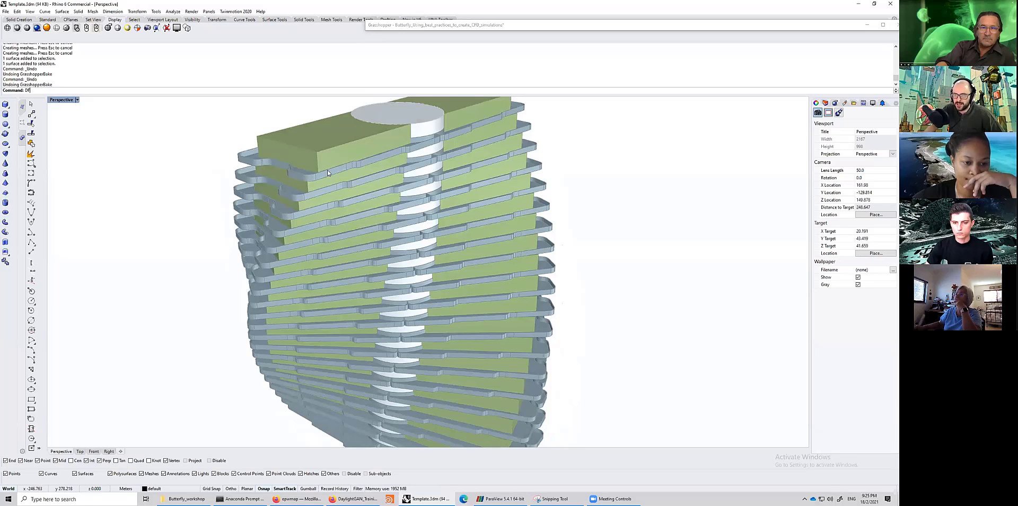
pyautogui.moveTo(380, 184); pyautogui.dragTo(449, 203, button='right')
pyautogui.scroll(5, 446, 234)
pyautogui.scroll(-2, 419, 226)
pyautogui.scroll(-4, 421, 225)
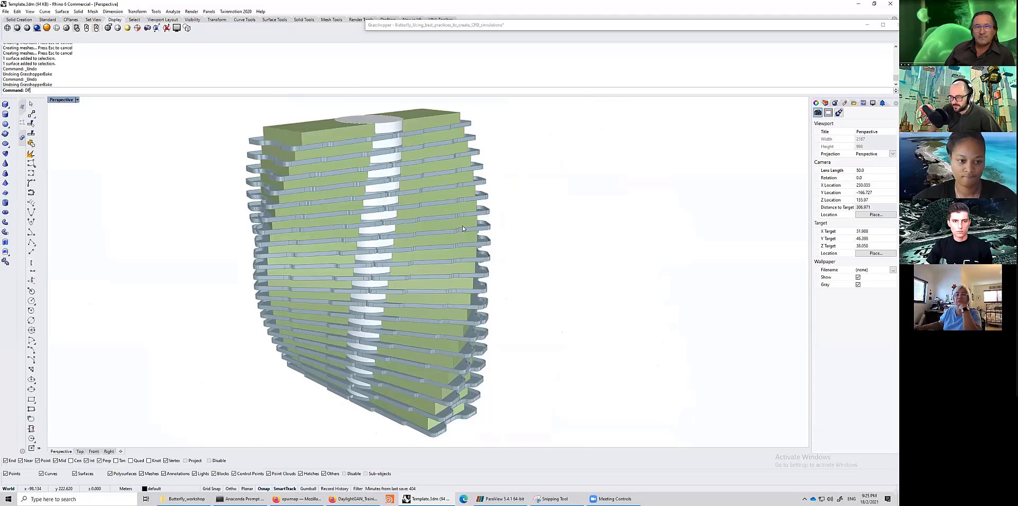
pyautogui.moveTo(463, 229); pyautogui.dragTo(468, 232, button='right')
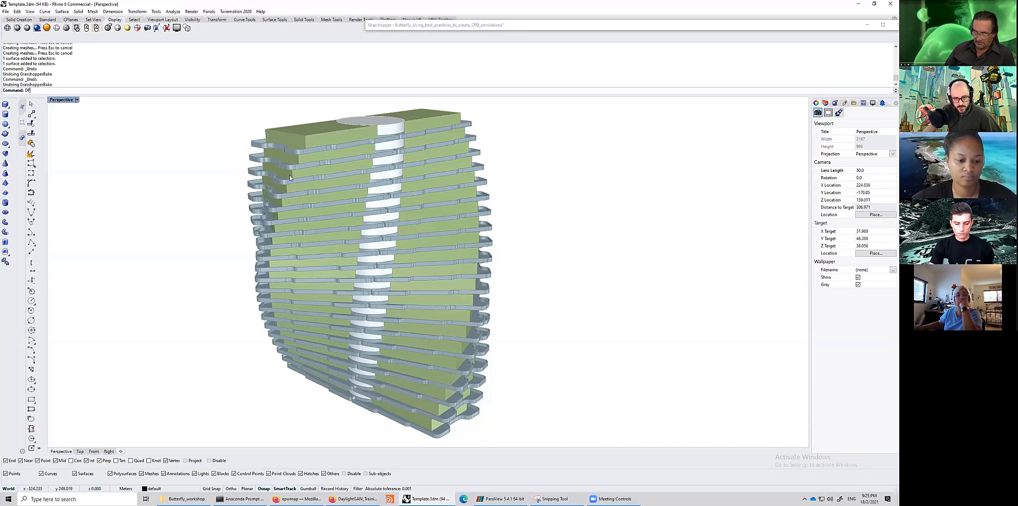
pyautogui.scroll(-2, 290, 175)
pyautogui.moveTo(235, 109); pyautogui.dragTo(503, 401)
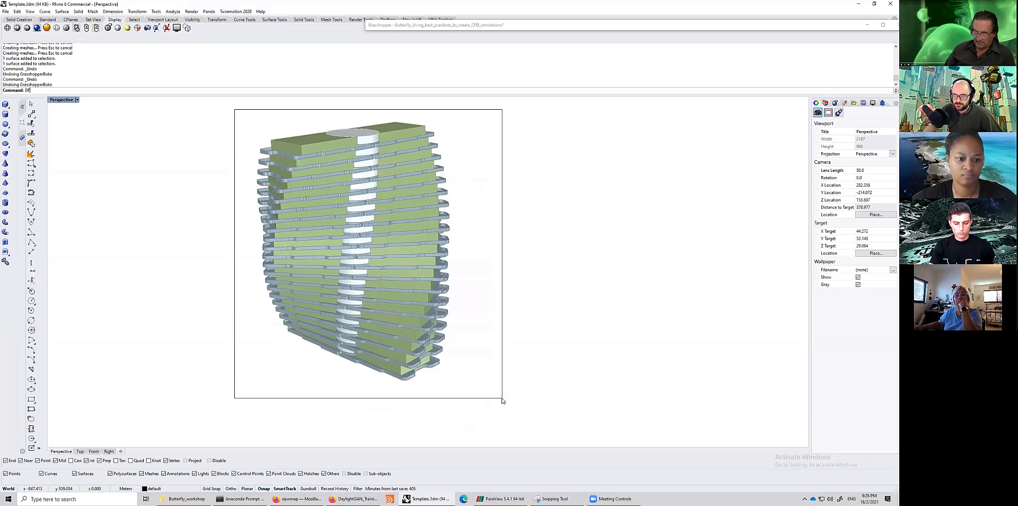
pyautogui.moveTo(232, 107); pyautogui.dragTo(511, 414)
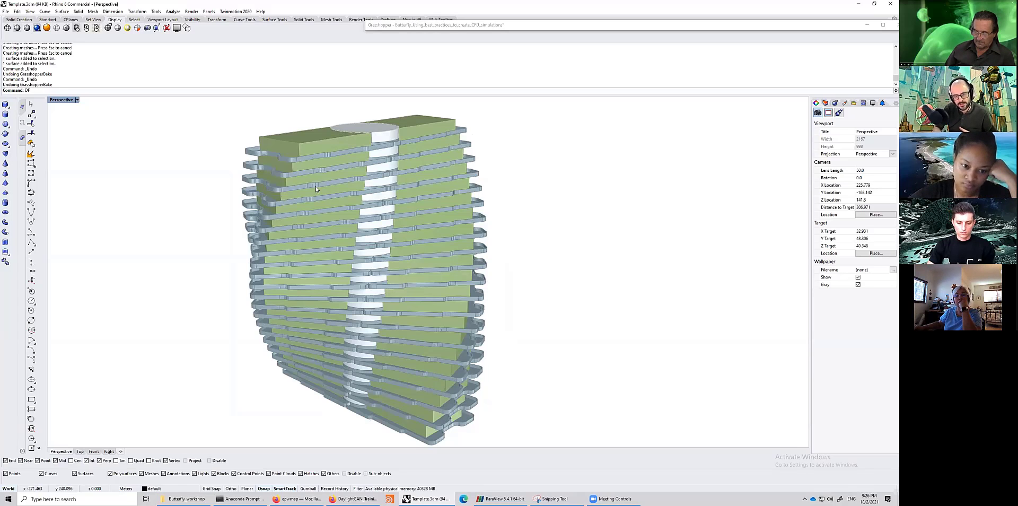
pyautogui.scroll(3, 317, 177)
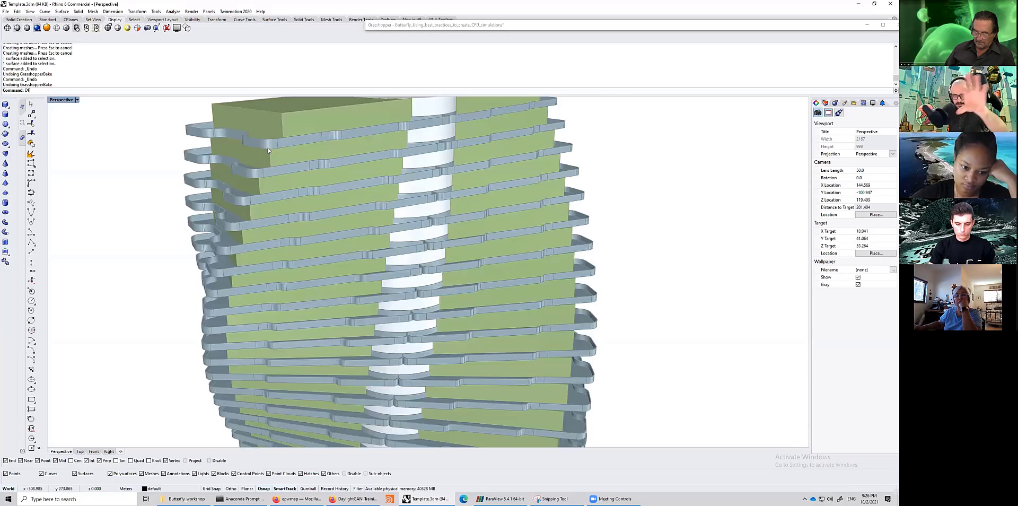
pyautogui.scroll(2, 263, 155)
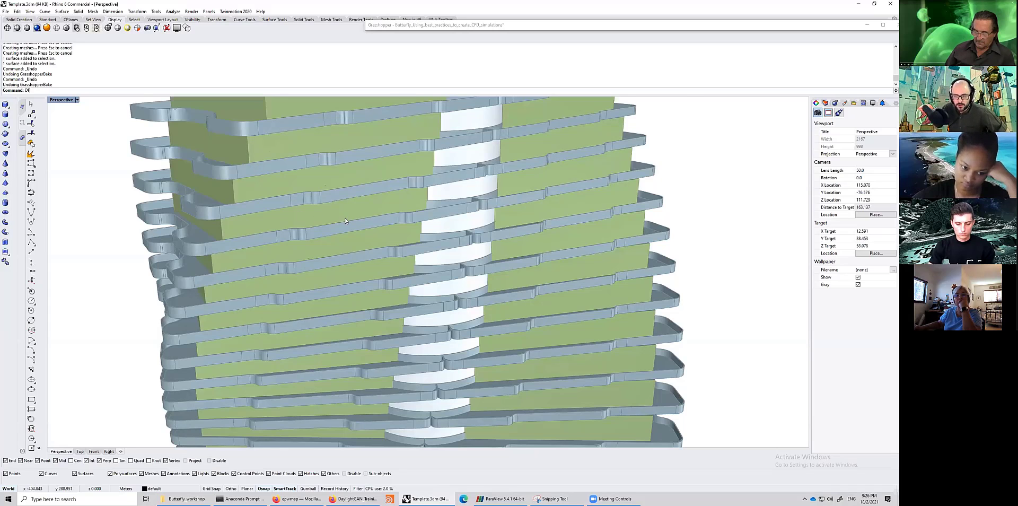
pyautogui.scroll(-5, 345, 220)
pyautogui.keyDown('shift'); pyautogui.moveTo(387, 249); pyautogui.dragTo(409, 268, button='right'); pyautogui.keyUp('shift')
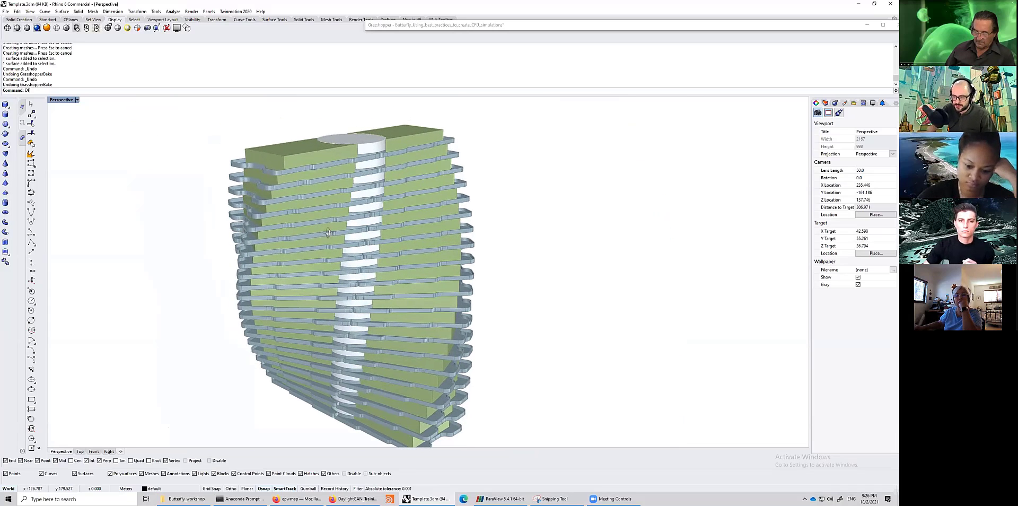
pyautogui.moveTo(328, 233); pyautogui.dragTo(351, 233, button='right')
# - Restore the Grasshopper window and browse to the Rhino/GH geometry and Create Butterfly Geometries sections
pyautogui.doubleClick(529, 25)
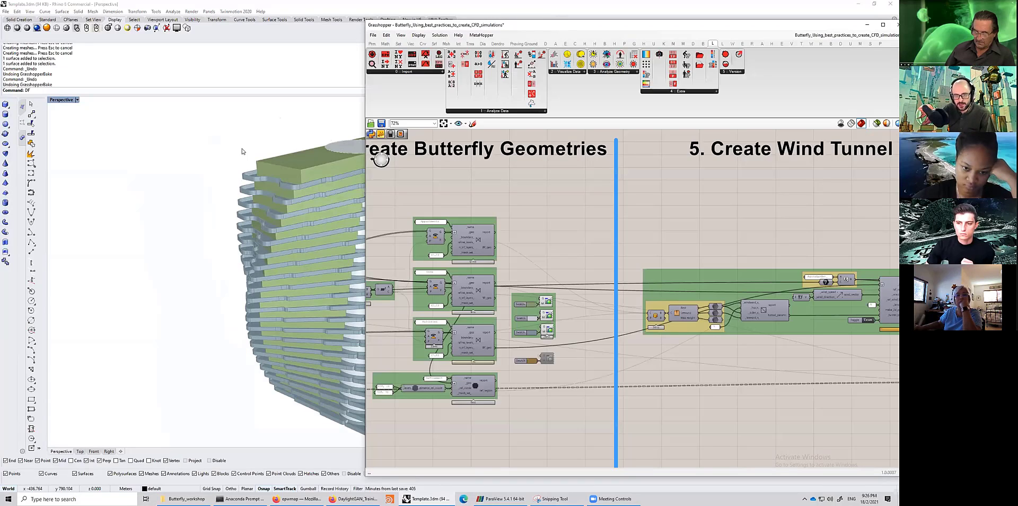
pyautogui.moveTo(209, 116); pyautogui.dragTo(513, 417)
pyautogui.keyDown('shift'); pyautogui.moveTo(537, 334); pyautogui.dragTo(535, 303, button='right'); pyautogui.keyUp('shift')
pyautogui.doubleClick(531, 25)
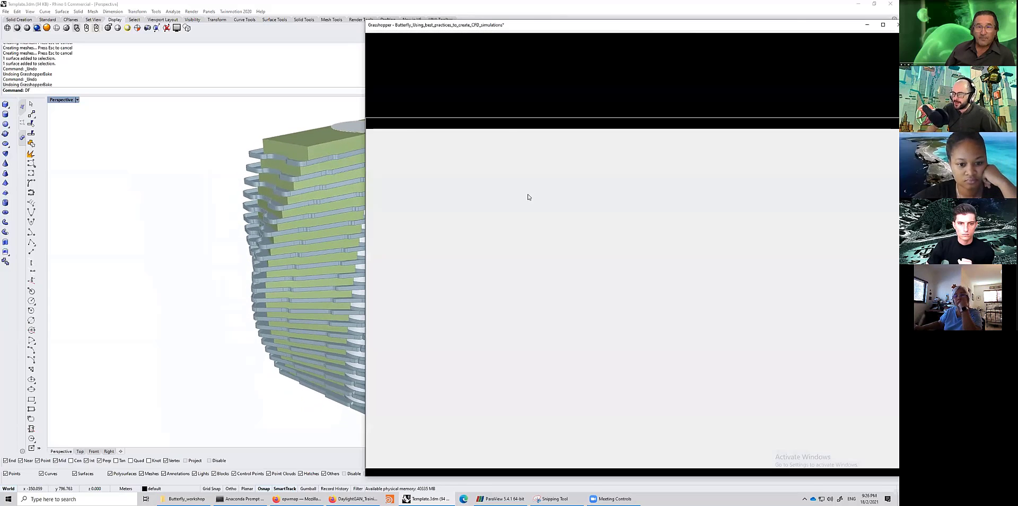
pyautogui.scroll(-2, 582, 244)
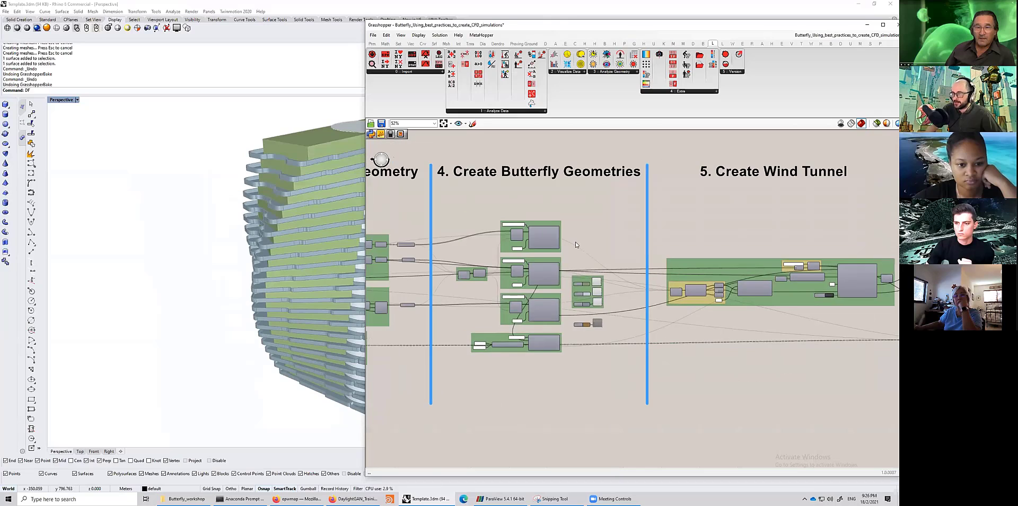
pyautogui.moveTo(452, 218); pyautogui.dragTo(647, 209, button='right')
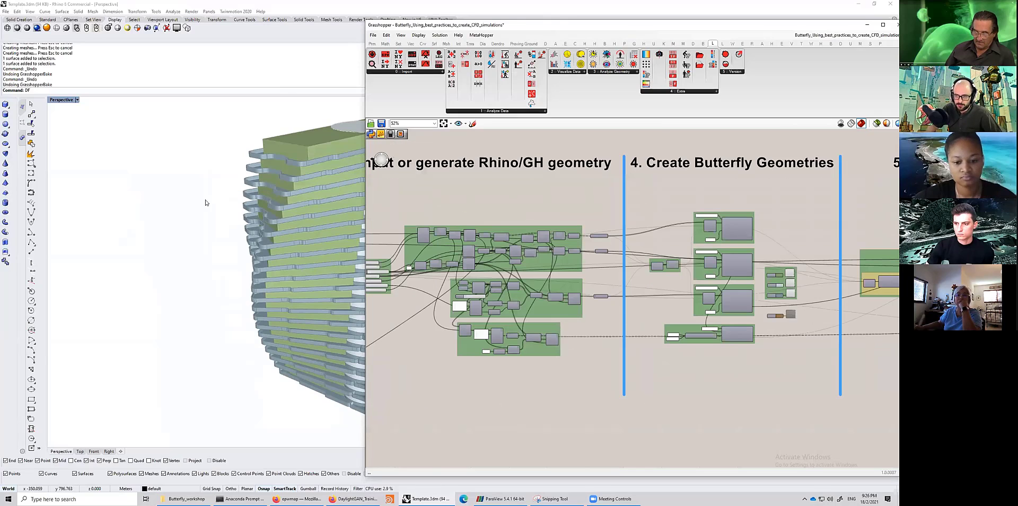
pyautogui.scroll(1, 582, 242)
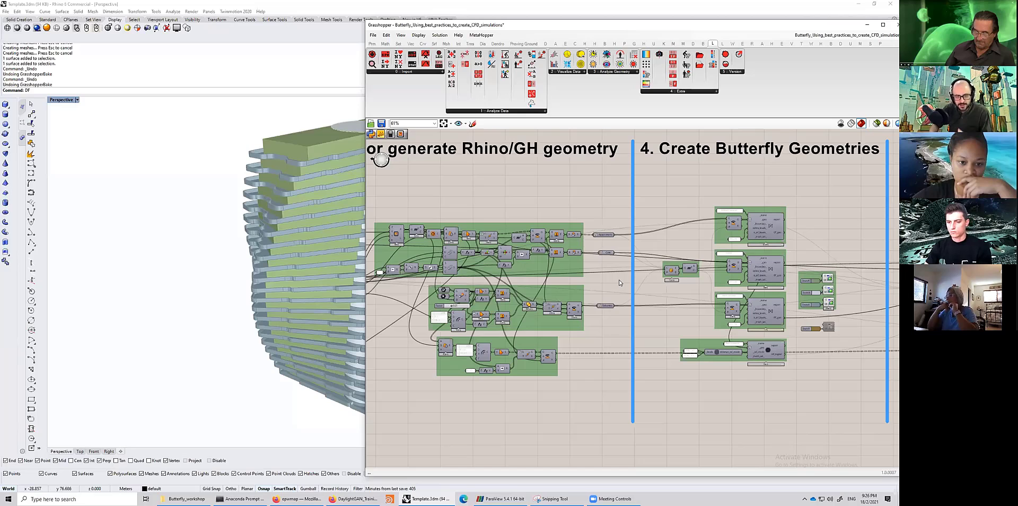
# - Zoom in on the geometry groups and inspect the contents of the Balconies geometry parameter
pyautogui.moveTo(674, 295); pyautogui.dragTo(630, 297, button='right')
pyautogui.moveTo(457, 189); pyautogui.dragTo(429, 192, button='right')
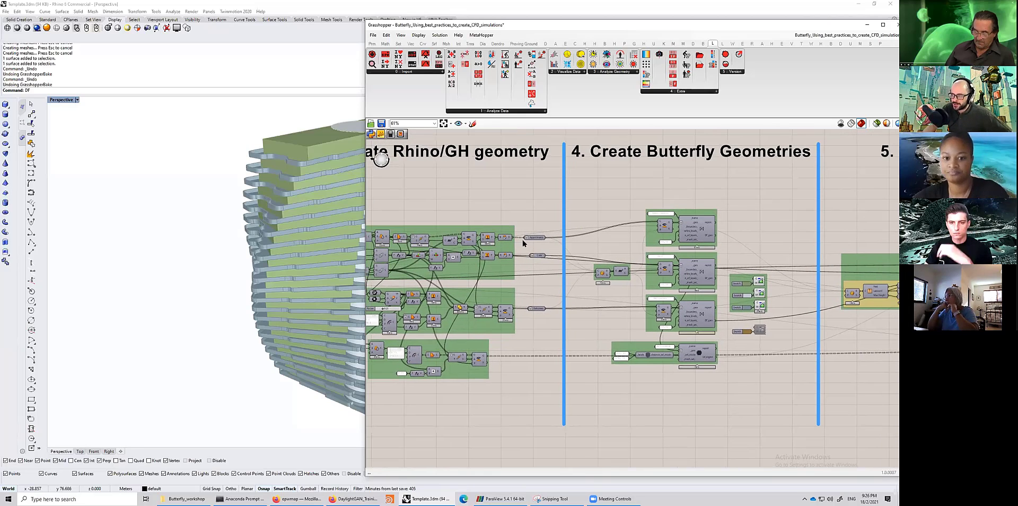
pyautogui.scroll(3, 535, 281)
pyautogui.click(526, 382)
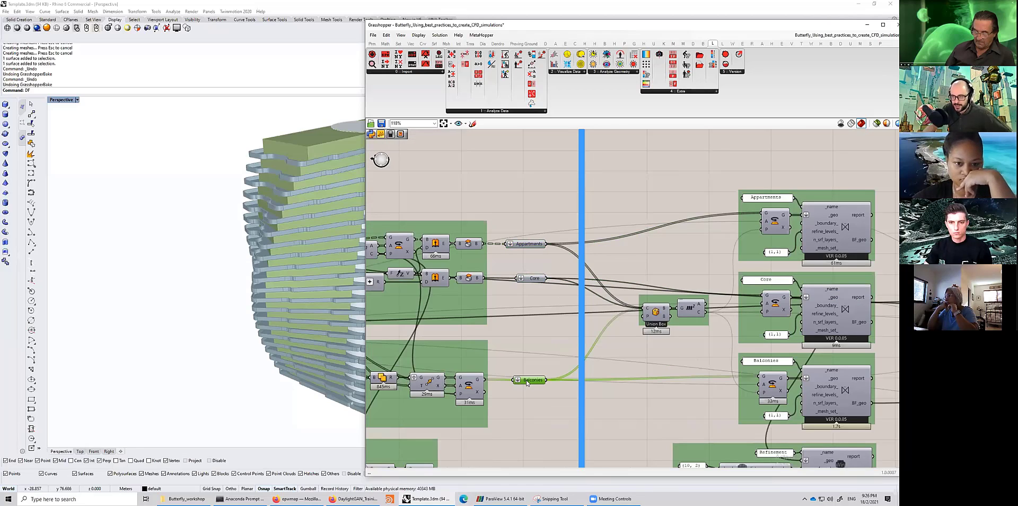
pyautogui.moveTo(526, 382)
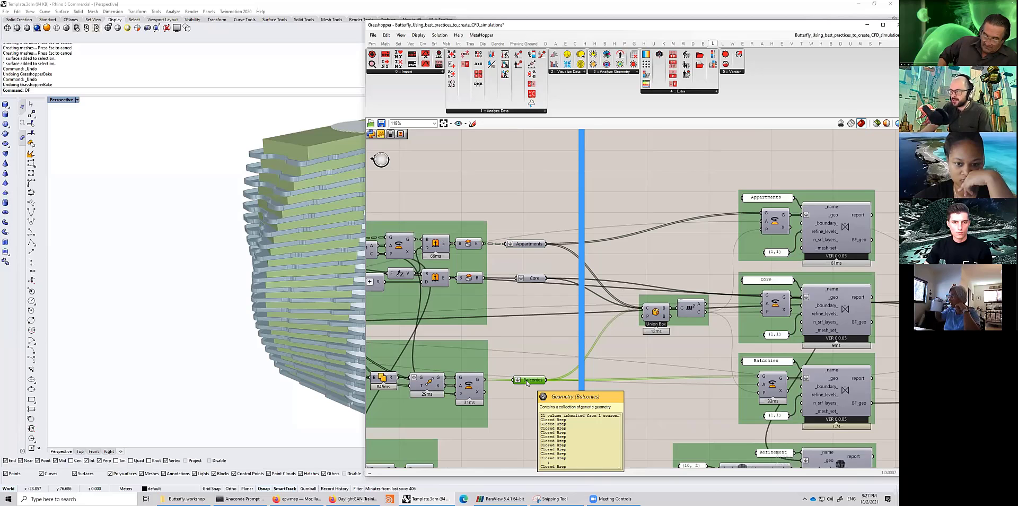
# - Resize the Grasshopper window so the building in the Rhino viewport shows alongside the canvas
pyautogui.moveTo(597, 243); pyautogui.dragTo(538, 232, button='right')
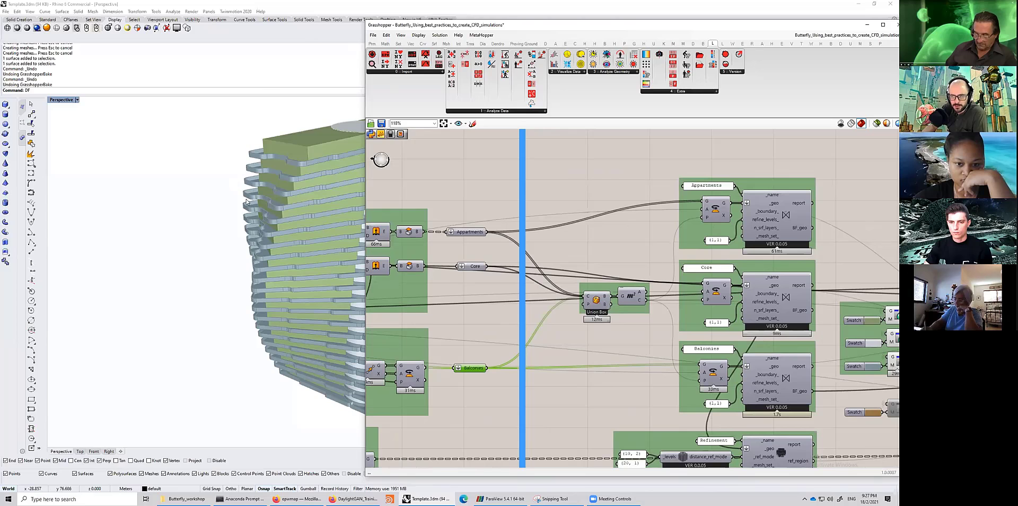
pyautogui.keyDown('shift'); pyautogui.moveTo(227, 247); pyautogui.dragTo(128, 248, button='right'); pyautogui.keyUp('shift')
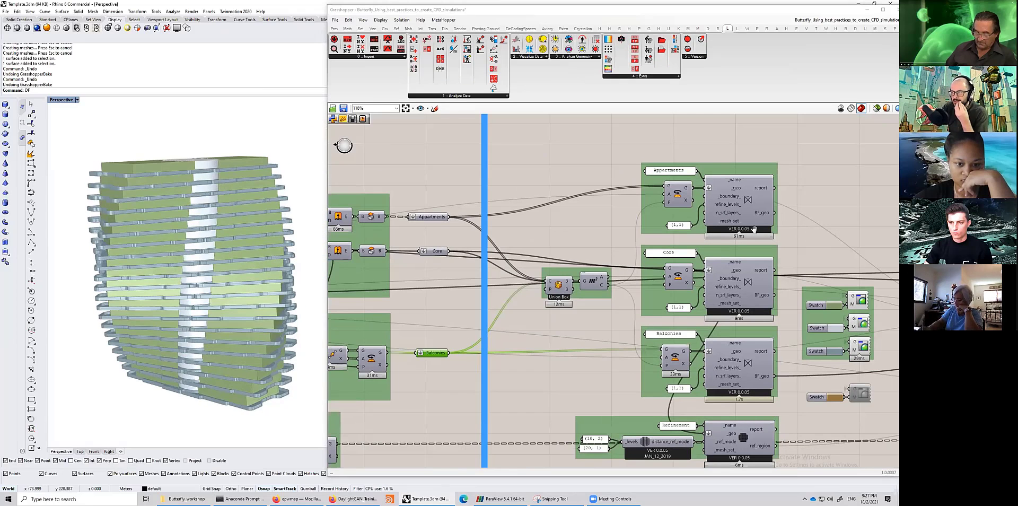
# - Inspect the Appartments Butterfly geometry component's output and select nearby components to review the definition
pyautogui.moveTo(756, 214); pyautogui.dragTo(732, 219, button='right')
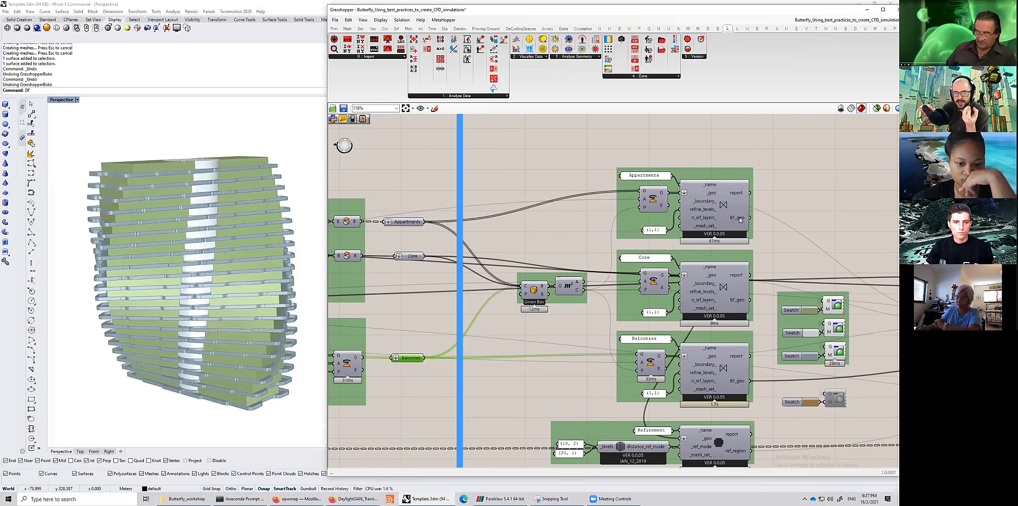
pyautogui.moveTo(740, 219)
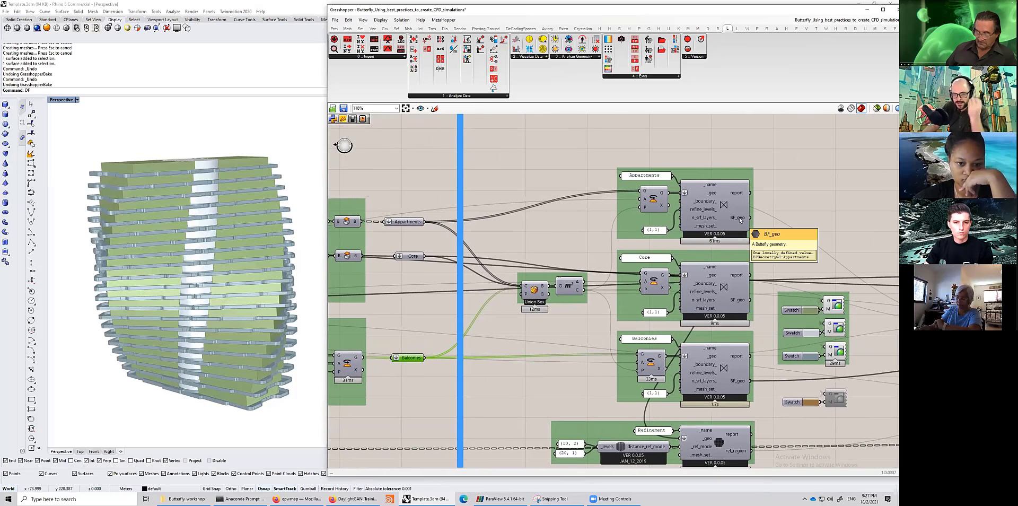
pyautogui.click(724, 209)
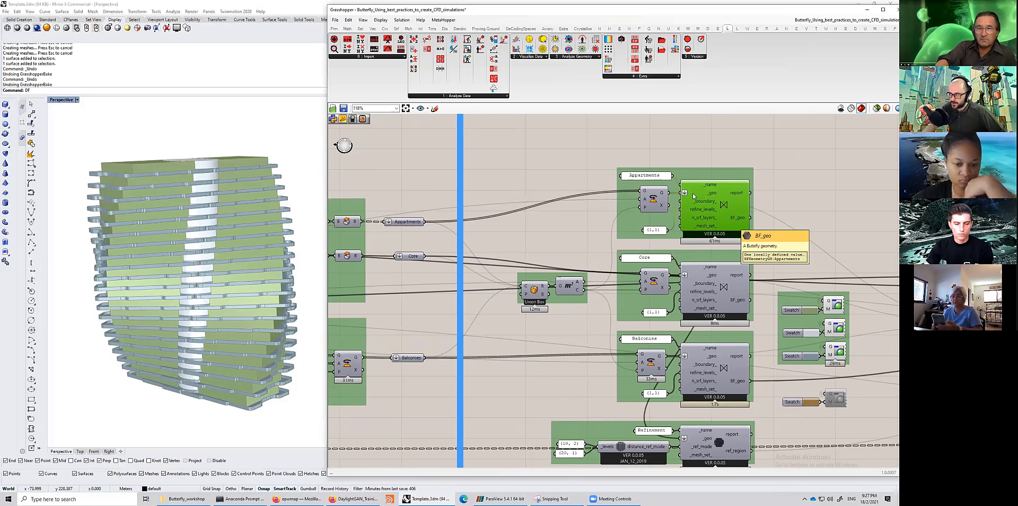
pyautogui.click(654, 199)
pyautogui.moveTo(465, 279); pyautogui.dragTo(506, 275, button='right')
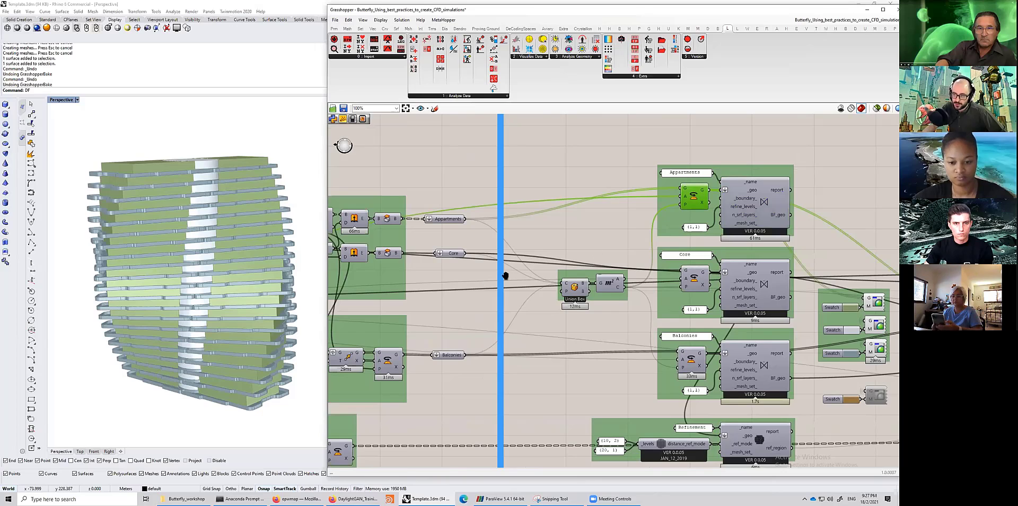
pyautogui.scroll(-3, 505, 275)
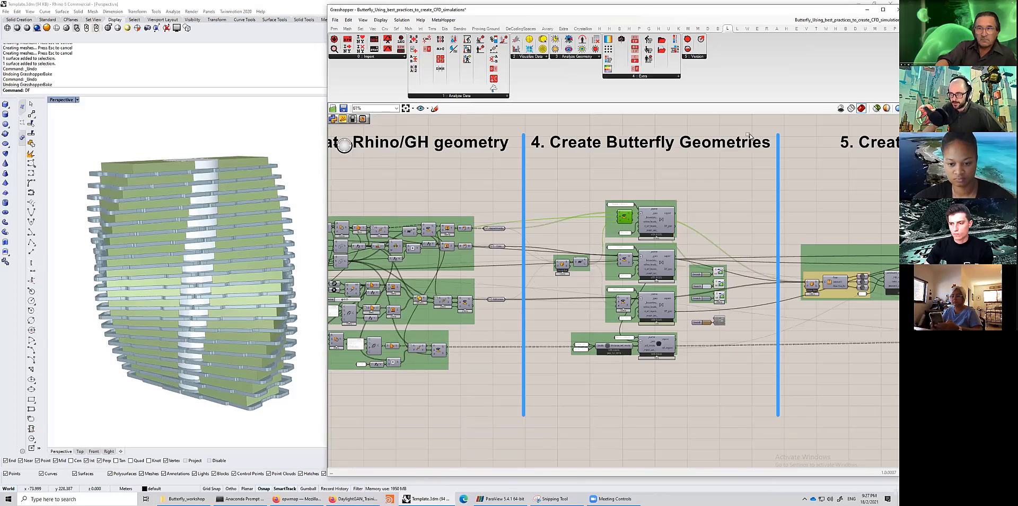
pyautogui.scroll(2, 530, 276)
pyautogui.moveTo(413, 344); pyautogui.dragTo(839, 115)
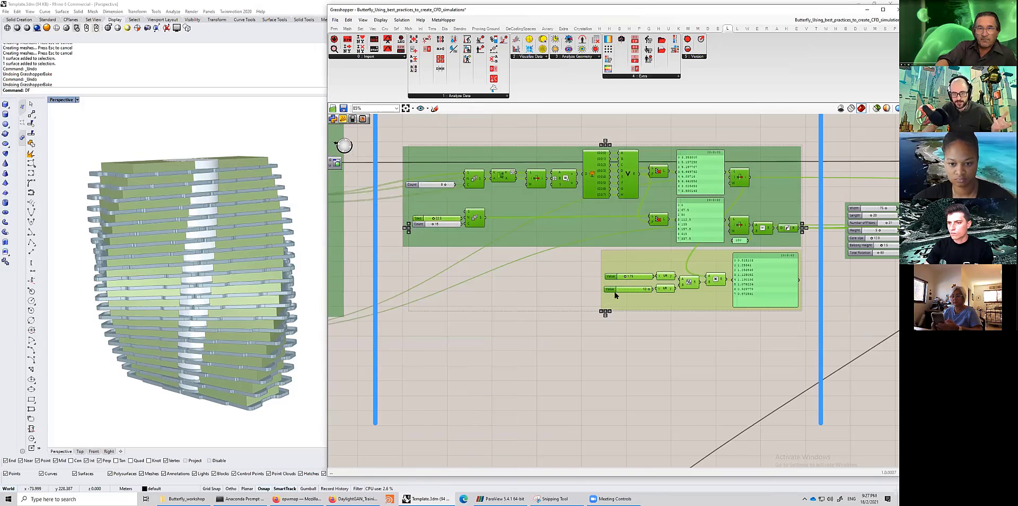
pyautogui.click(481, 134)
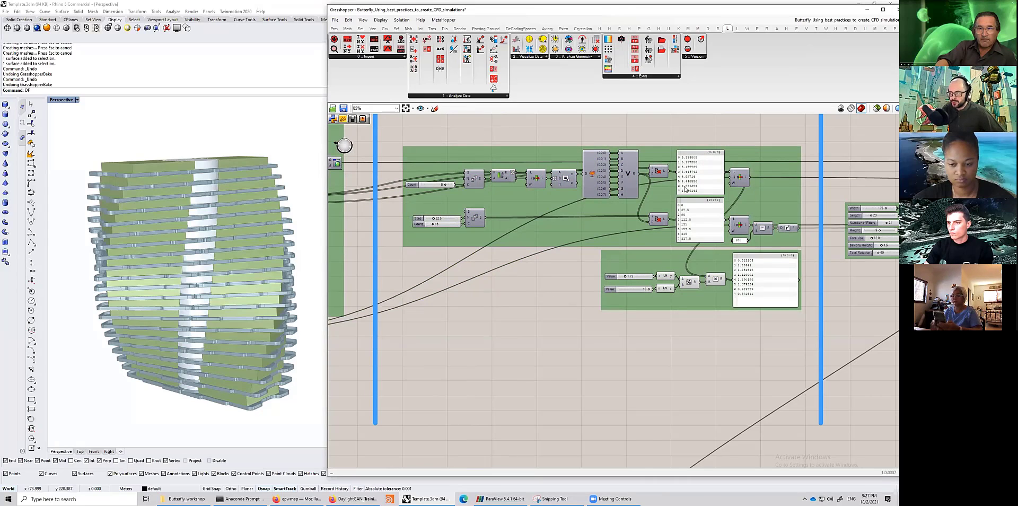
# - Zoom into the building parameter sliders such as Width, Length, Number of Floors and Total Rotation to review them
pyautogui.moveTo(686, 189); pyautogui.dragTo(654, 197, button='right')
pyautogui.moveTo(682, 272); pyautogui.dragTo(593, 282, button='right')
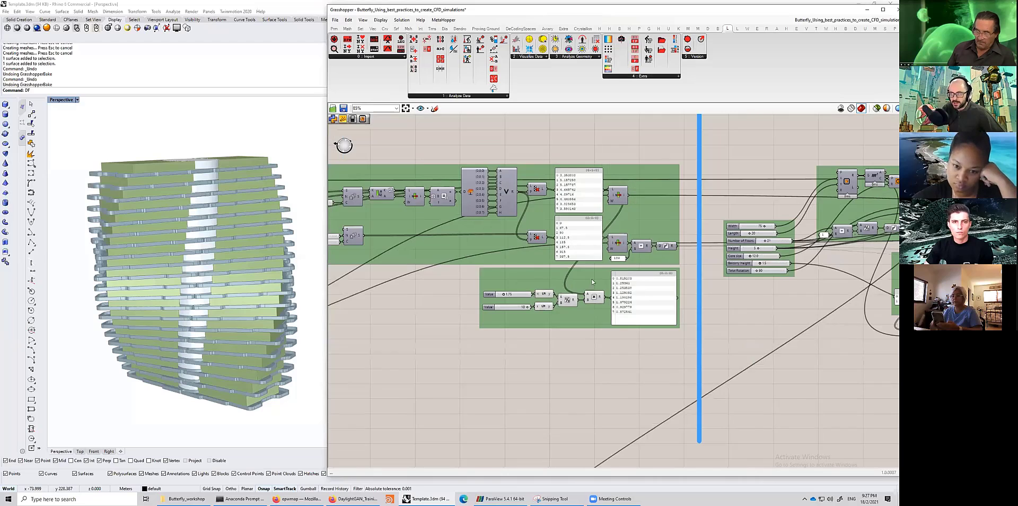
pyautogui.scroll(5, 609, 255)
pyautogui.click(608, 255)
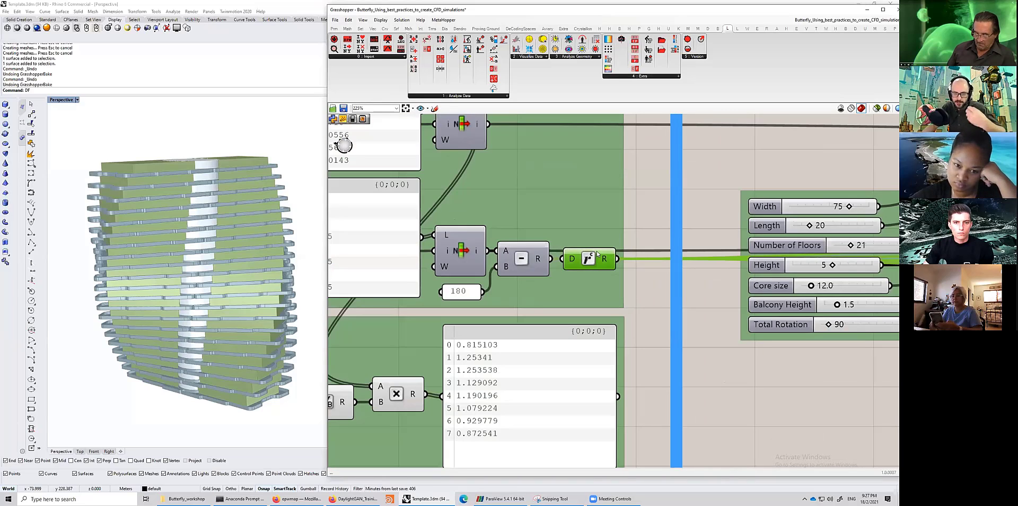
pyautogui.scroll(-5, 598, 255)
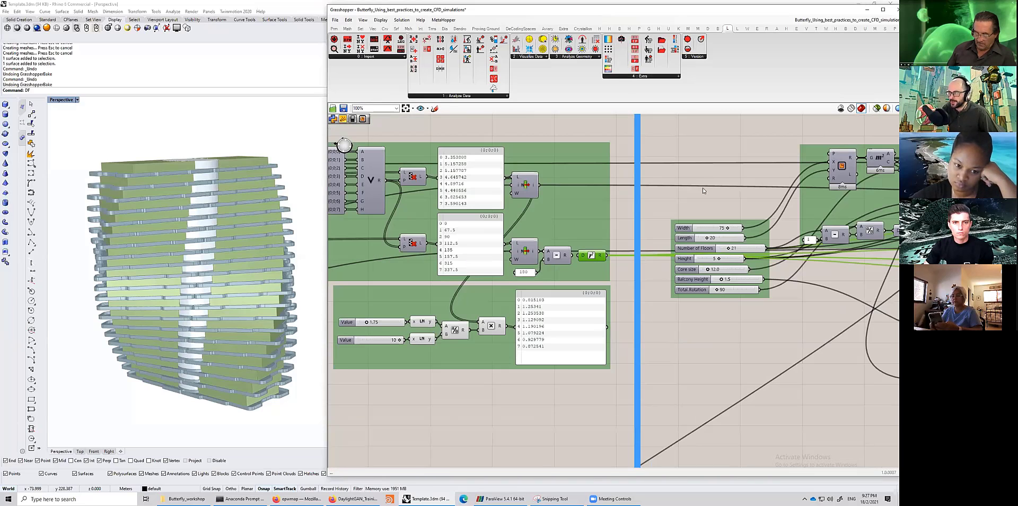
pyautogui.moveTo(704, 191); pyautogui.dragTo(424, 234, button='right')
pyautogui.scroll(-1, 749, 191)
# - Select the Appartments, Core and Balconies geometry components to highlight the building geometry in the viewport
pyautogui.moveTo(742, 201); pyautogui.dragTo(330, 201, button='right')
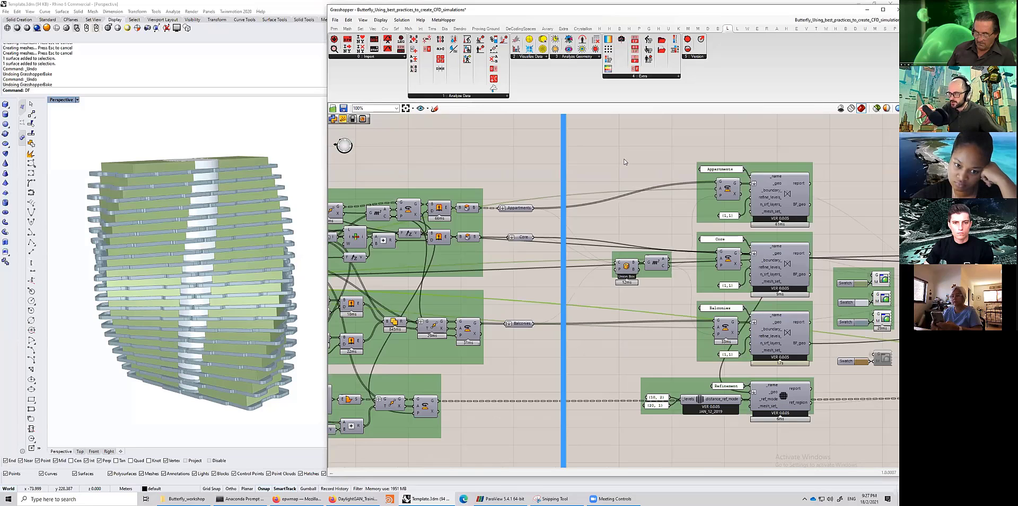
pyautogui.scroll(3, 709, 190)
pyautogui.moveTo(787, 380); pyautogui.dragTo(788, 453)
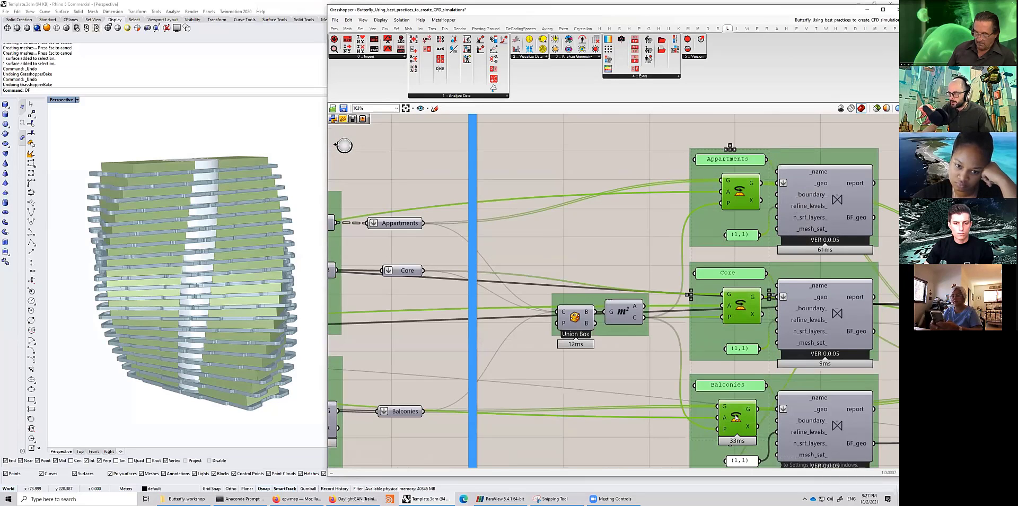
pyautogui.middleClick(735, 416)
pyautogui.click(558, 194)
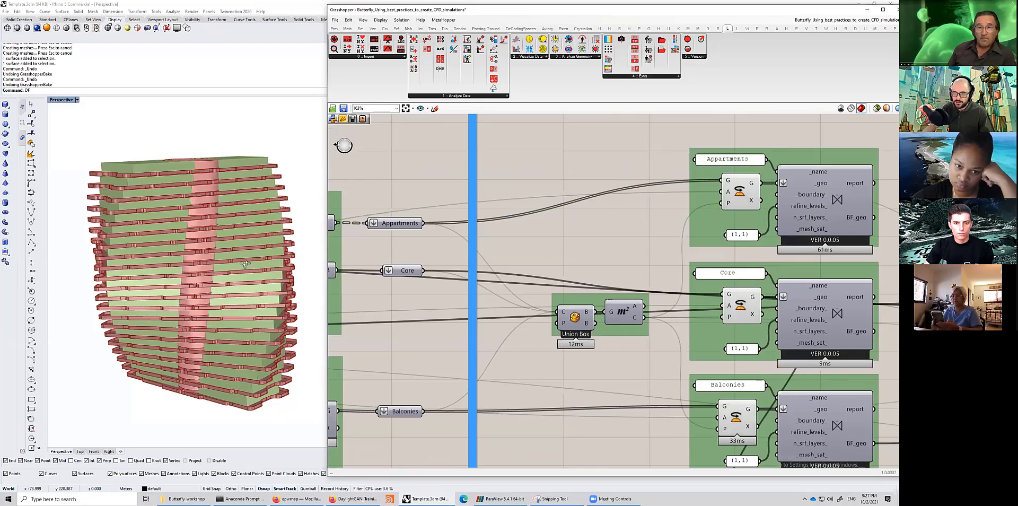
# - Orbit the highlighted building, then switch the viewport to Top view and zoom in on the plan
pyautogui.moveTo(241, 282); pyautogui.dragTo(239, 262, button='right')
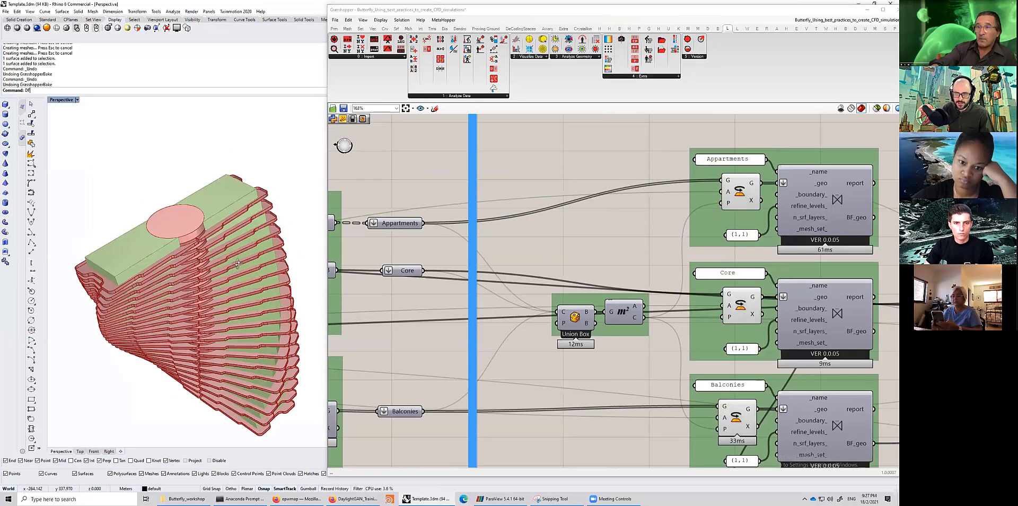
pyautogui.moveTo(208, 200); pyautogui.dragTo(210, 196, button='right')
pyautogui.doubleClick(55, 102)
pyautogui.doubleClick(54, 102)
pyautogui.scroll(8, 245, 273)
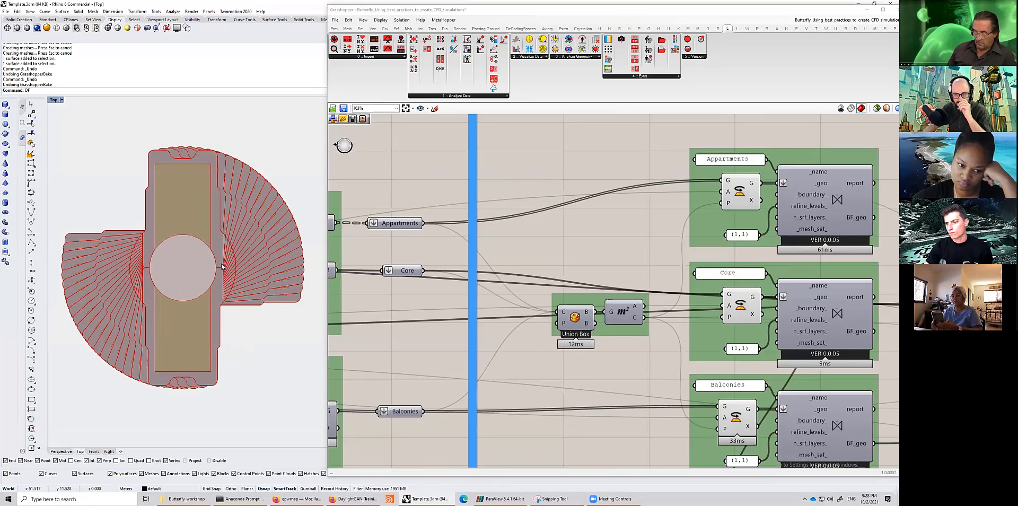
# - Inspect the building plan in Top view and navigate the canvas to the Create Butterfly Geometries section
pyautogui.moveTo(230, 268); pyautogui.dragTo(255, 261, button='right')
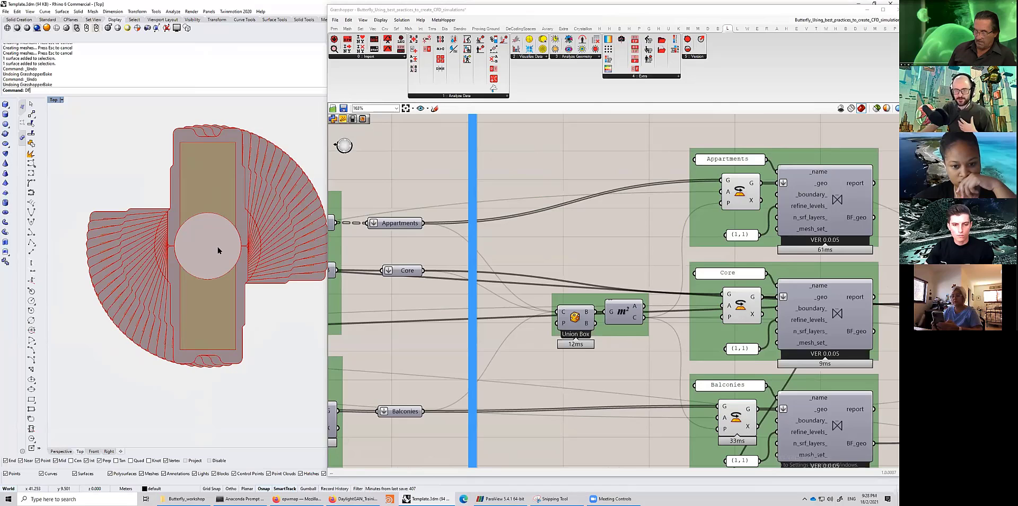
pyautogui.moveTo(220, 265); pyautogui.dragTo(206, 267, button='right')
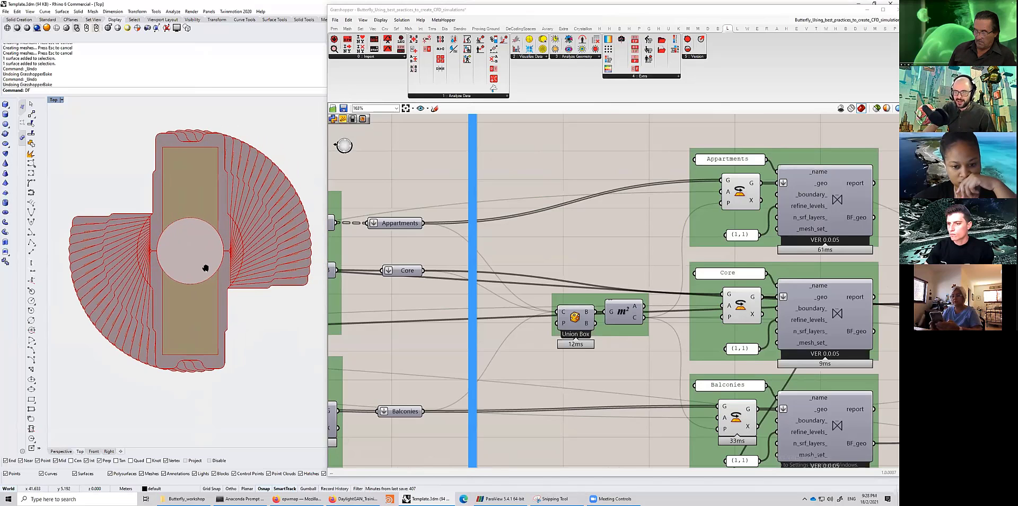
pyautogui.scroll(-4, 205, 268)
pyautogui.scroll(-2, 570, 288)
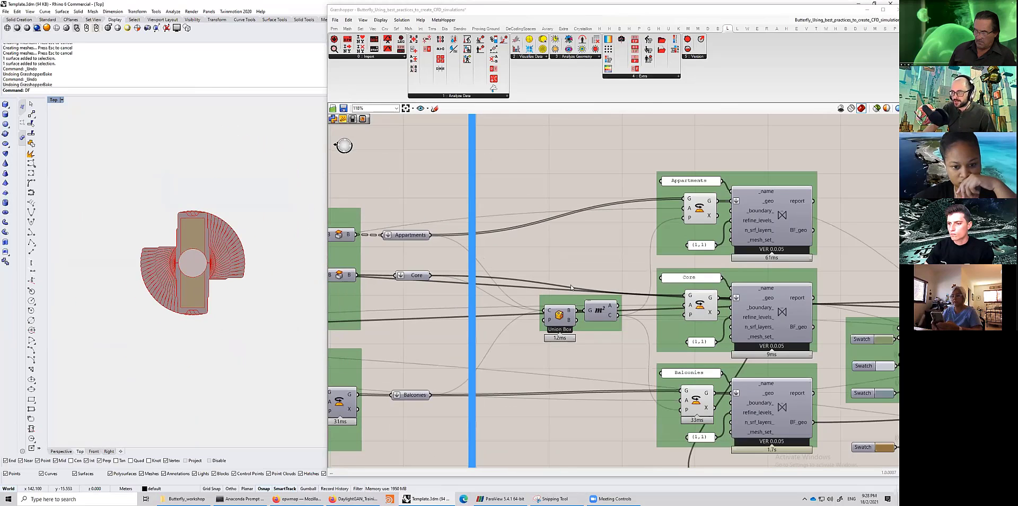
pyautogui.scroll(-2, 518, 313)
pyautogui.scroll(-1, 461, 309)
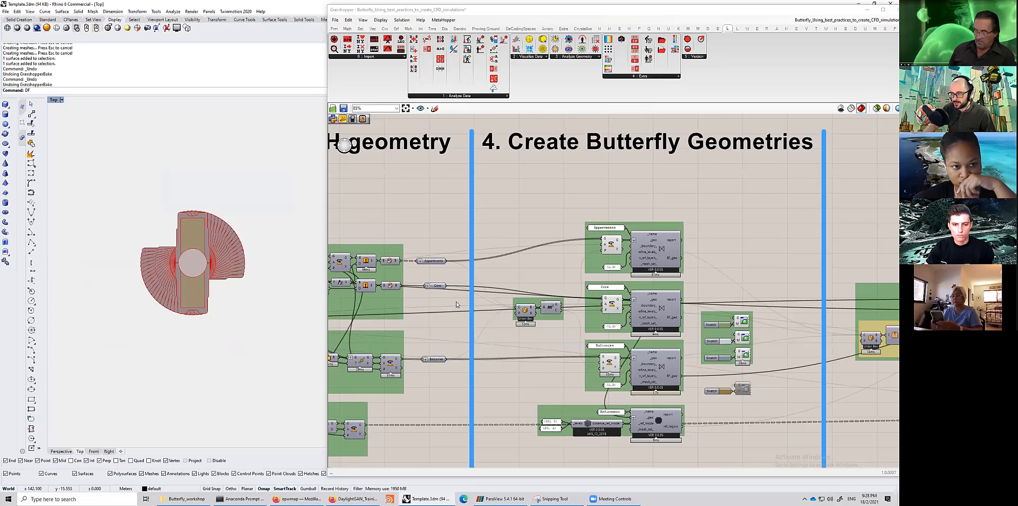
pyautogui.moveTo(457, 305); pyautogui.dragTo(626, 223, button='right')
pyautogui.scroll(3, 456, 304)
pyautogui.doubleClick(456, 302)
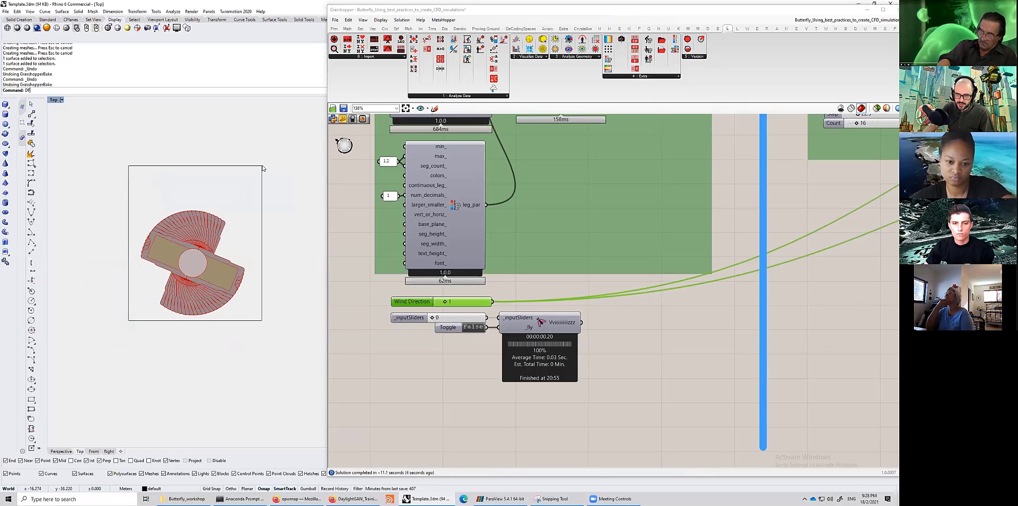
# - Browse the canvas to review the Wind Direction slider with its Fly component, then return to the Butterfly geometry components
pyautogui.scroll(-3, 589, 280)
pyautogui.scroll(-1, 536, 282)
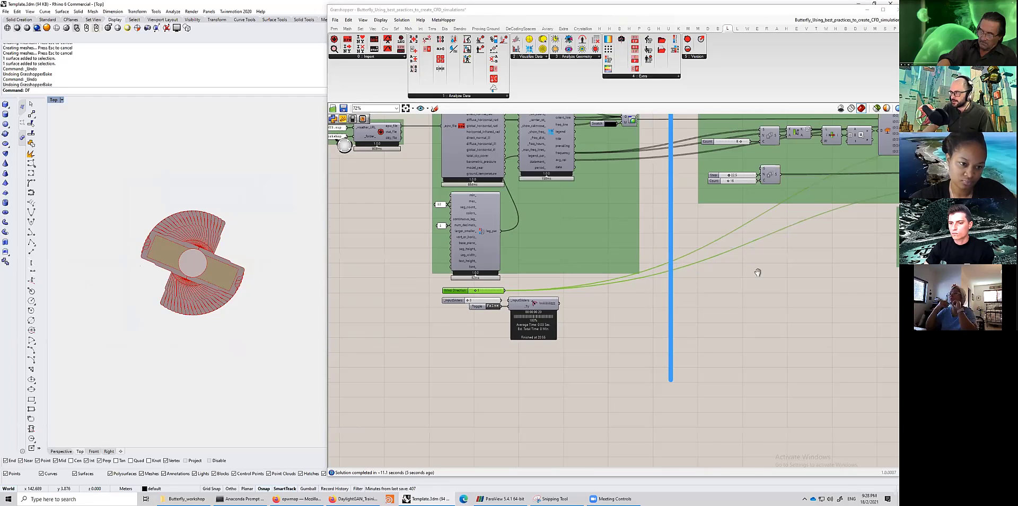
pyautogui.scroll(-2, 759, 271)
pyautogui.moveTo(758, 271); pyautogui.dragTo(529, 275, button='right')
pyautogui.moveTo(727, 244); pyautogui.dragTo(501, 244, button='right')
pyautogui.moveTo(736, 268); pyautogui.dragTo(489, 278, button='right')
pyautogui.scroll(2, 521, 241)
pyautogui.moveTo(710, 249); pyautogui.dragTo(555, 242, button='right')
pyautogui.moveTo(648, 291); pyautogui.dragTo(499, 295, button='right')
pyautogui.moveTo(408, 220); pyautogui.dragTo(661, 243, button='right')
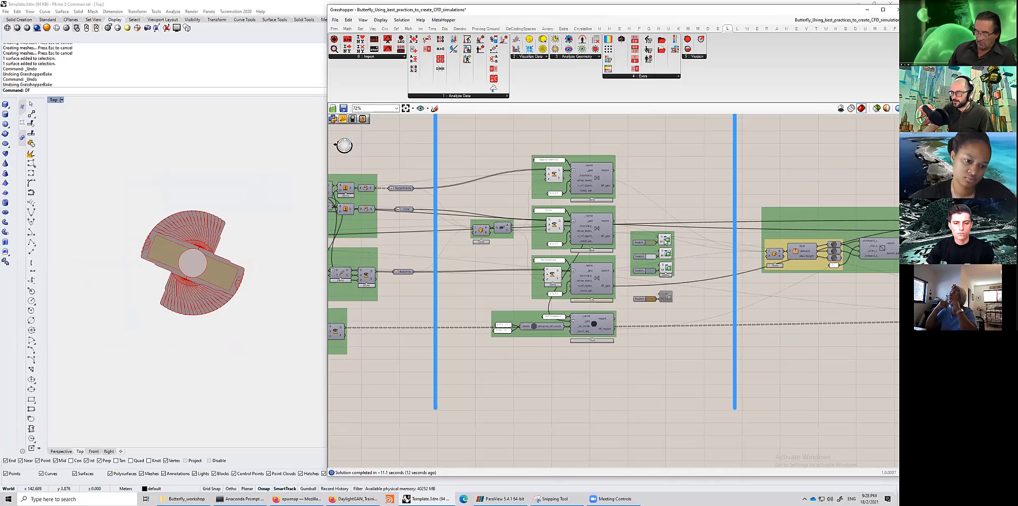
pyautogui.click(665, 240)
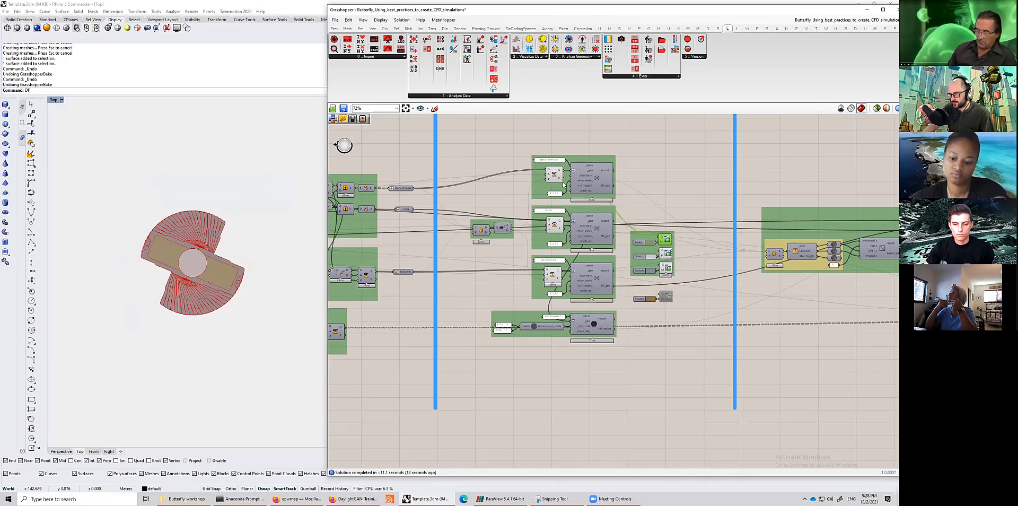
pyautogui.moveTo(575, 231); pyautogui.dragTo(660, 225, button='right')
pyautogui.moveTo(463, 285); pyautogui.dragTo(511, 146)
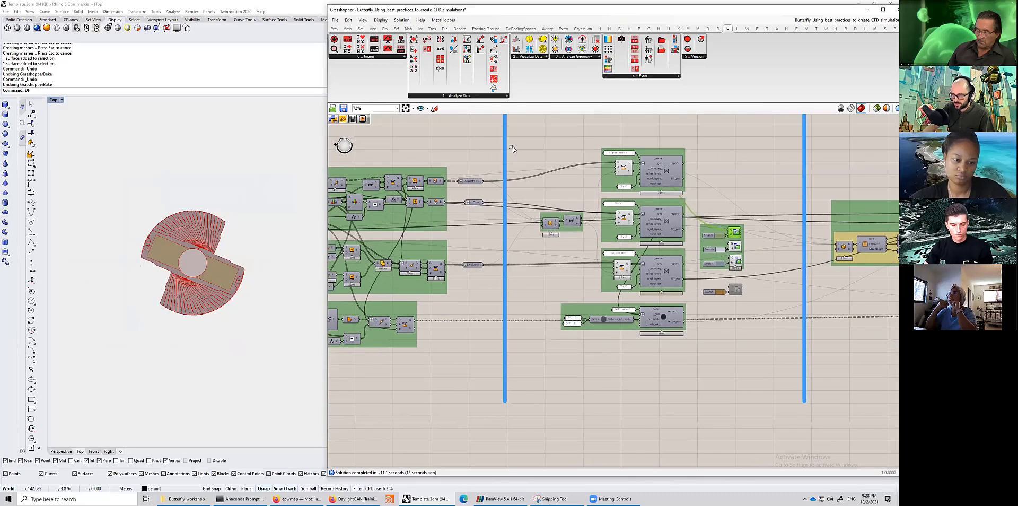
pyautogui.middleClick(486, 156)
pyautogui.click(499, 142)
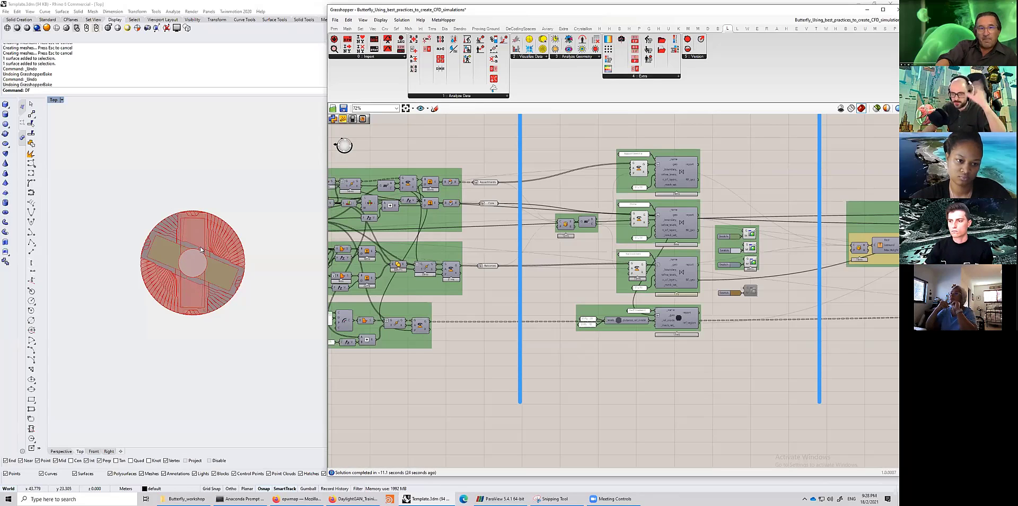
# - Review the building parameter sliders, then select the Butterfly geometry components to highlight them in the viewport
pyautogui.scroll(-3, 207, 257)
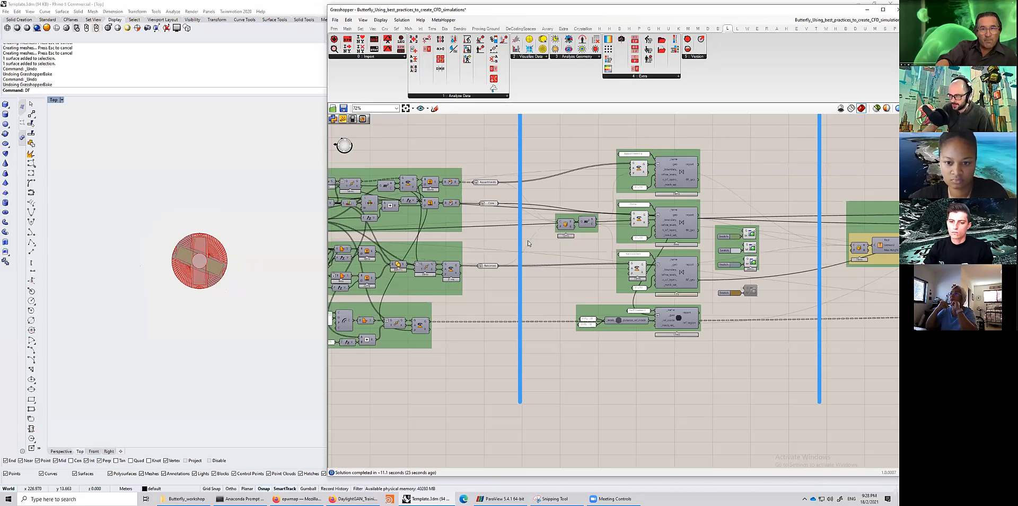
pyautogui.scroll(-4, 516, 237)
pyautogui.scroll(5, 514, 241)
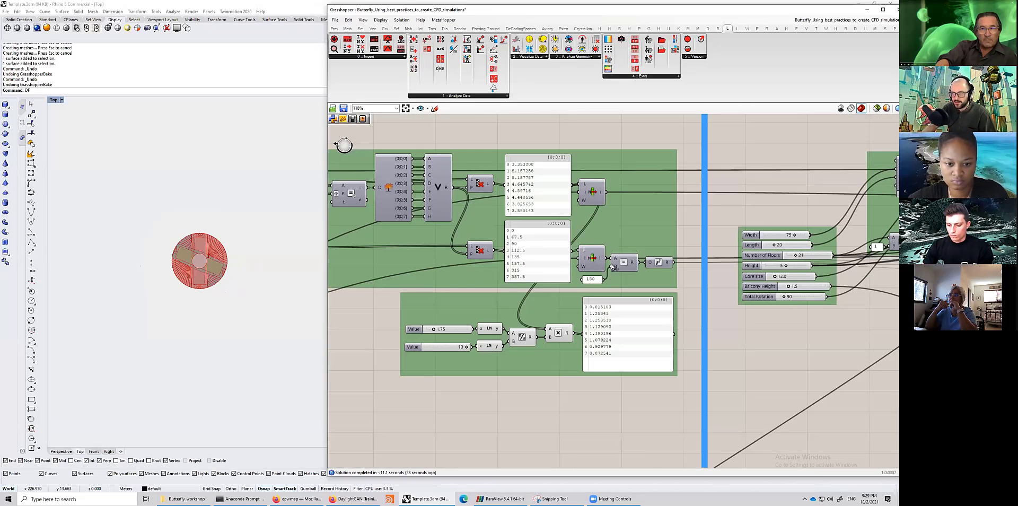
pyautogui.scroll(-1, 636, 273)
pyautogui.scroll(-2, 637, 273)
pyautogui.moveTo(636, 273); pyautogui.dragTo(385, 271, button='right')
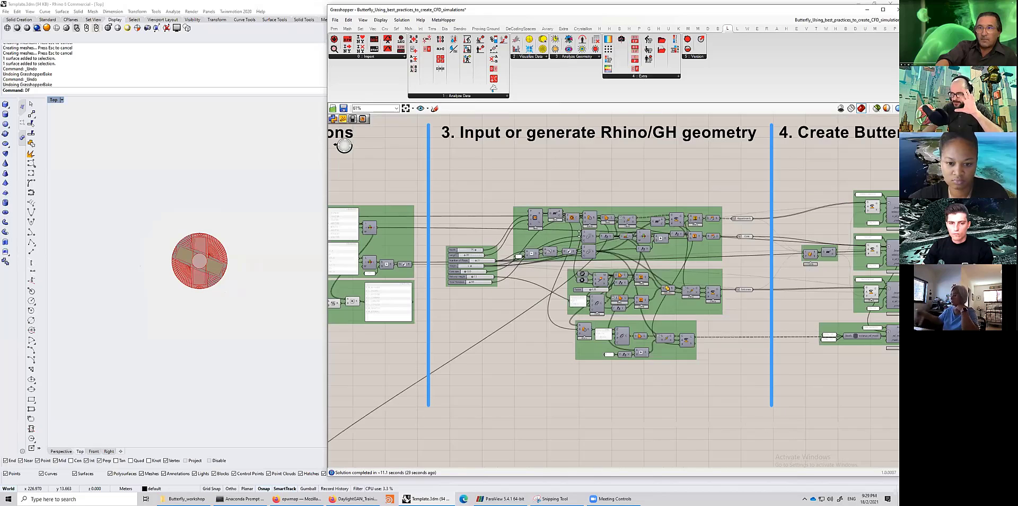
pyautogui.moveTo(880, 196); pyautogui.dragTo(547, 208, button='right')
pyautogui.scroll(3, 575, 258)
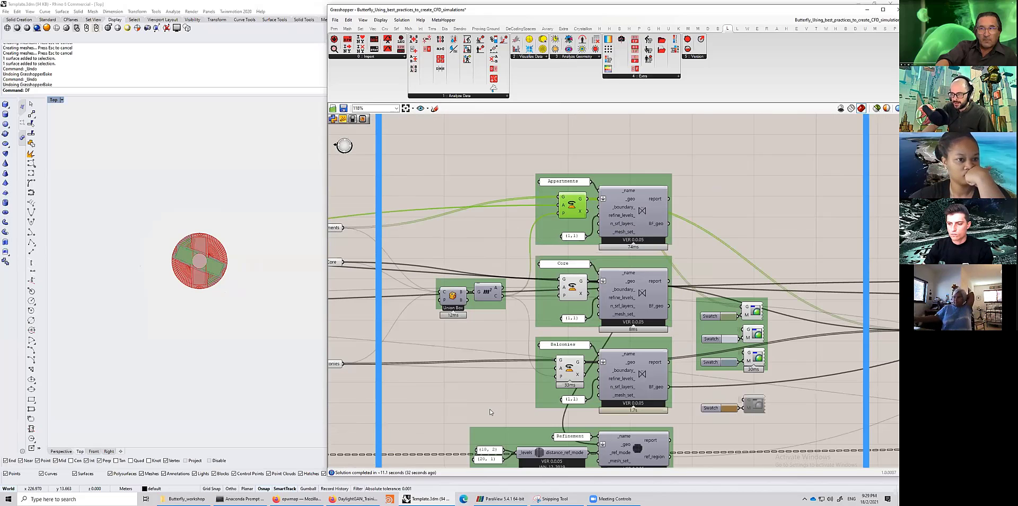
pyautogui.moveTo(491, 412); pyautogui.dragTo(621, 419, button='right')
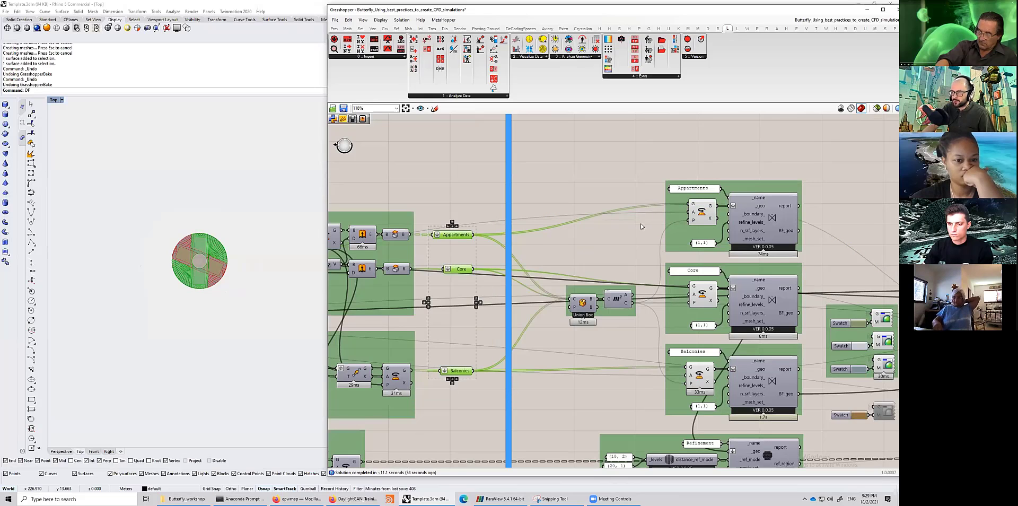
pyautogui.moveTo(667, 268); pyautogui.dragTo(534, 223, button='right')
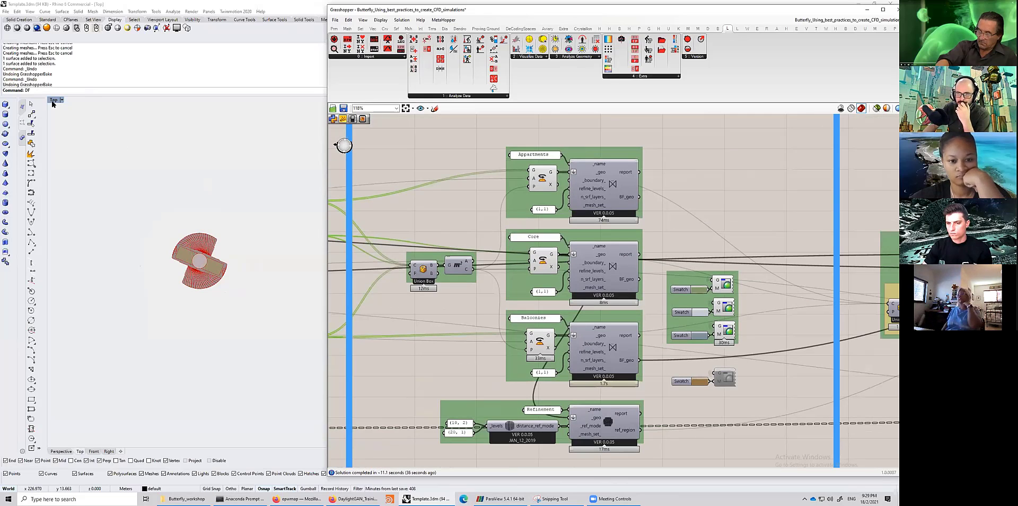
# - Maximize the Perspective viewport and orbit around the twisted tower
pyautogui.doubleClick(53, 102)
pyautogui.click(482, 10)
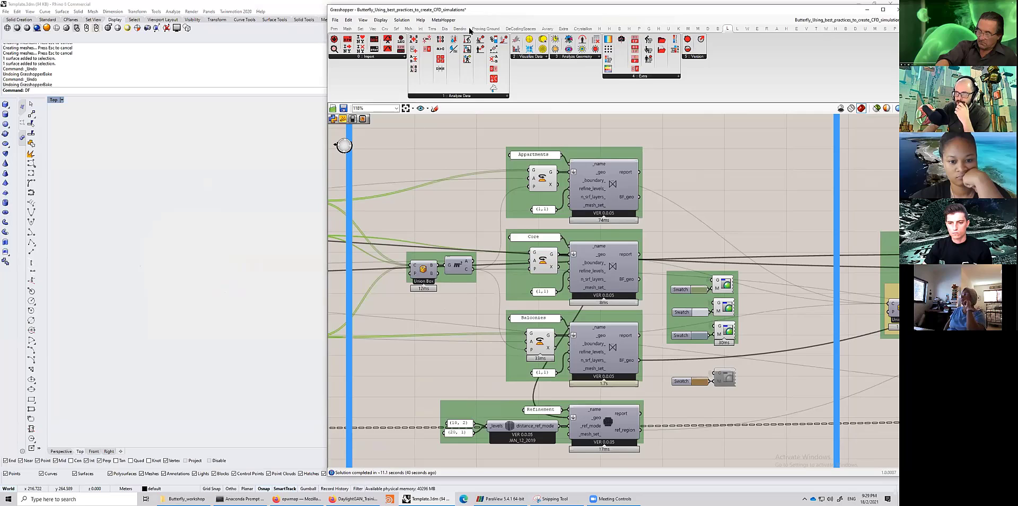
pyautogui.doubleClick(442, 99)
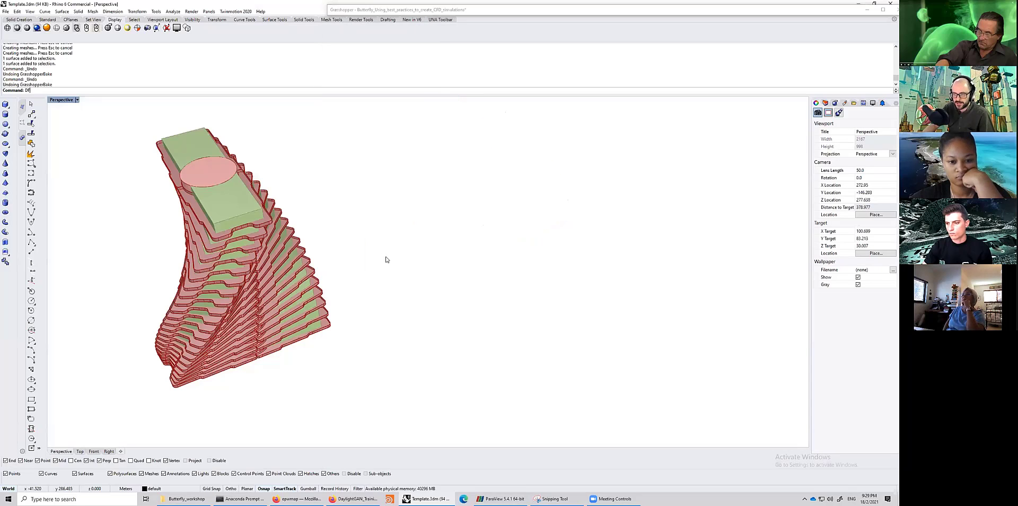
pyautogui.moveTo(419, 227)
pyautogui.mouseDown(button='right')
pyautogui.moveTo(421, 237)
pyautogui.moveTo(434, 233)
pyautogui.mouseUp(button='right')
pyautogui.moveTo(313, 154); pyautogui.dragTo(282, 136, button='right')
# - Restore the Grasshopper window and select the Appartments, Core and Balconies components to preview the tower, then orbit it
pyautogui.click(516, 14)
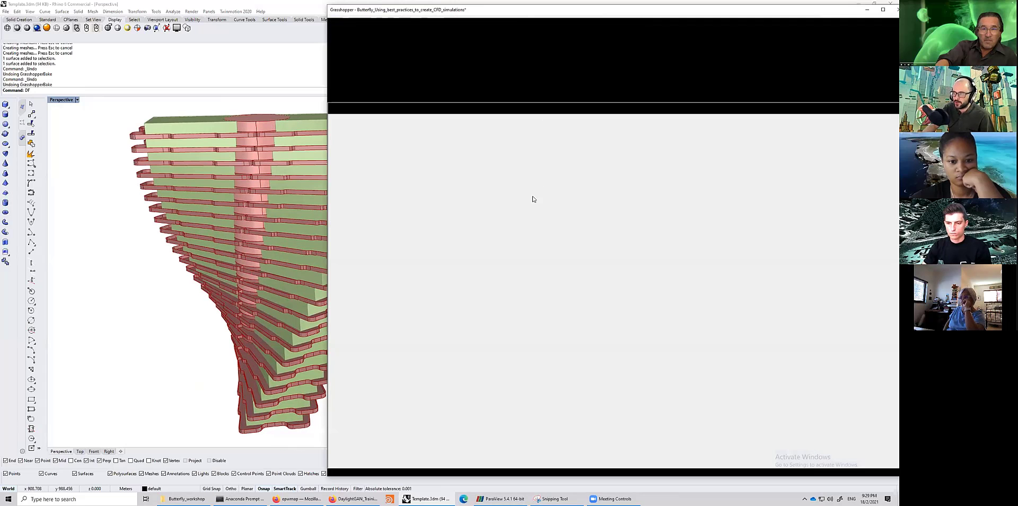
pyautogui.click(543, 179)
pyautogui.keyDown('shift'); pyautogui.click(543, 264); pyautogui.keyUp('shift')
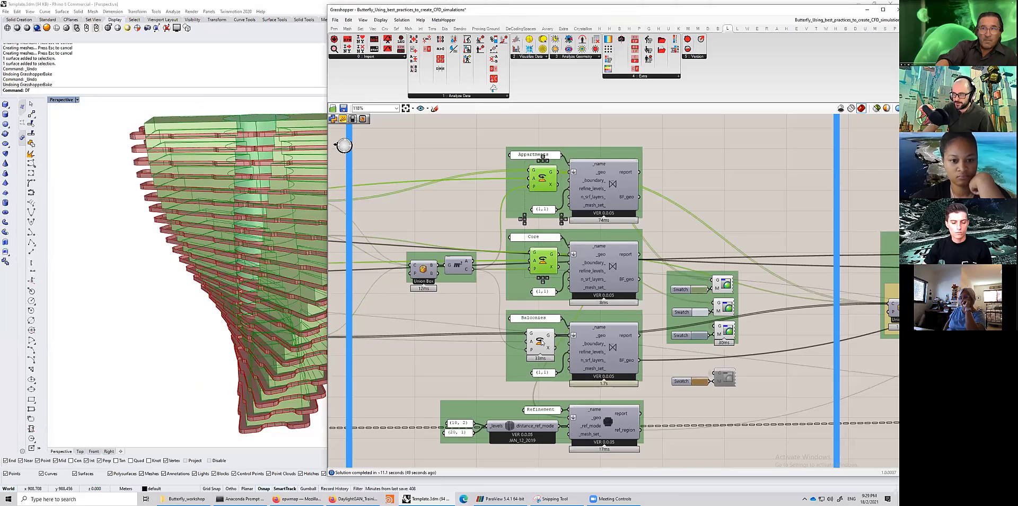
pyautogui.keyDown('shift'); pyautogui.click(547, 341); pyautogui.keyUp('shift')
pyautogui.middleClick(545, 341)
pyautogui.click(562, 320)
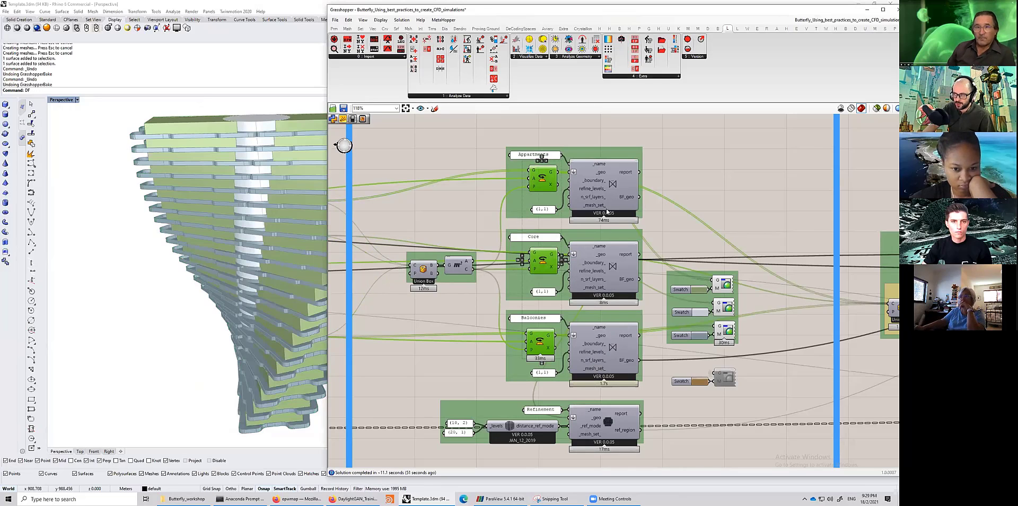
pyautogui.click(256, 231)
pyautogui.scroll(2, 256, 231)
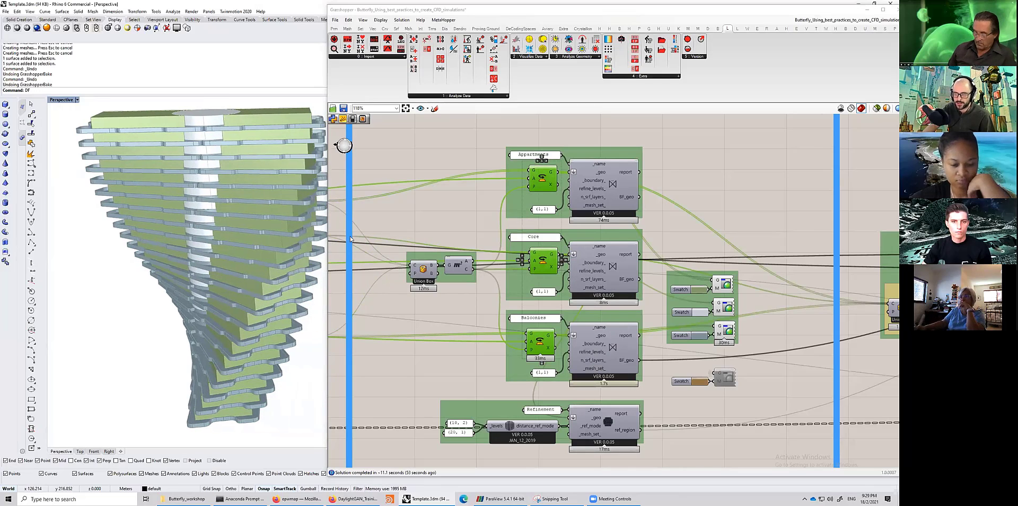
pyautogui.click(432, 226)
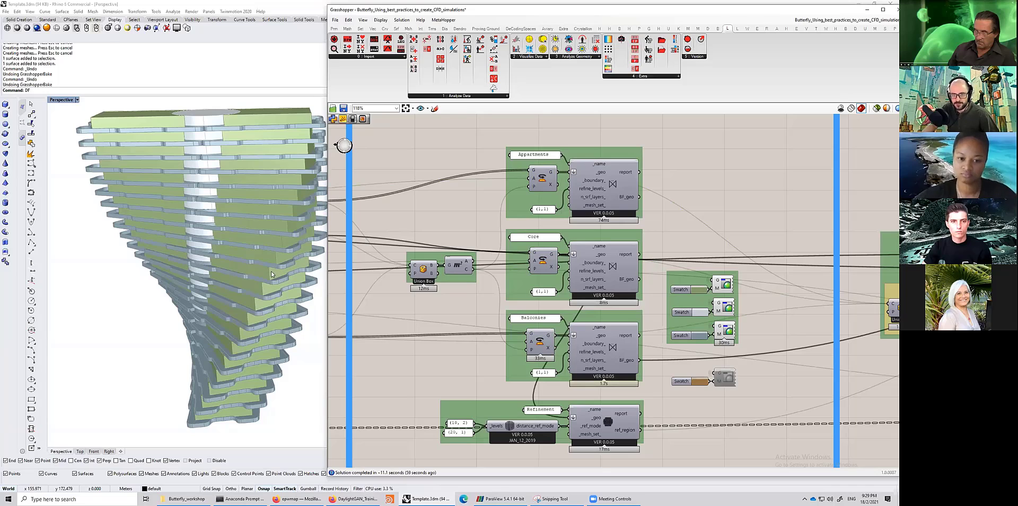
pyautogui.moveTo(268, 271); pyautogui.dragTo(294, 285, button='right')
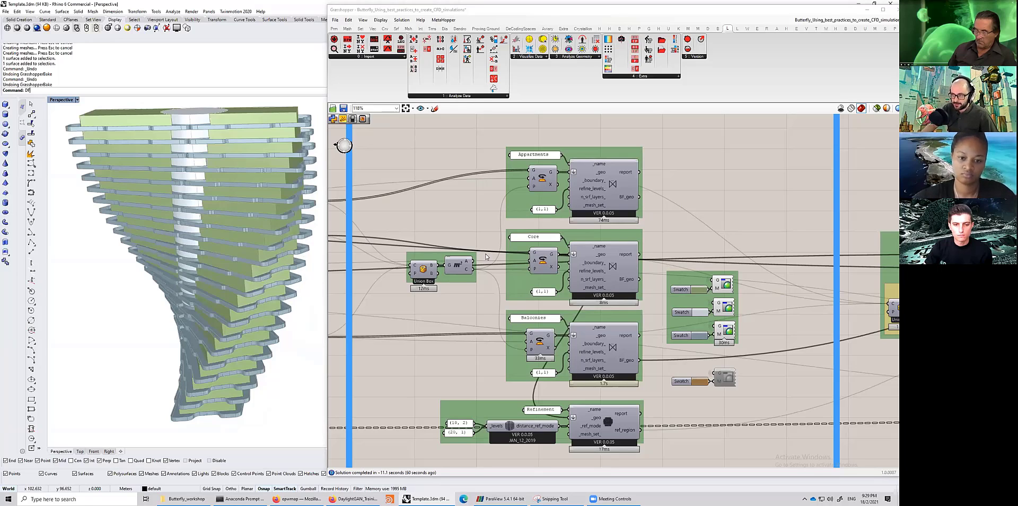
# - Select different Butterfly geometry components on the canvas to compare their previews on the tower
pyautogui.click(600, 197)
pyautogui.moveTo(484, 236); pyautogui.dragTo(549, 238, button='right')
pyautogui.moveTo(508, 243); pyautogui.dragTo(635, 252, button='right')
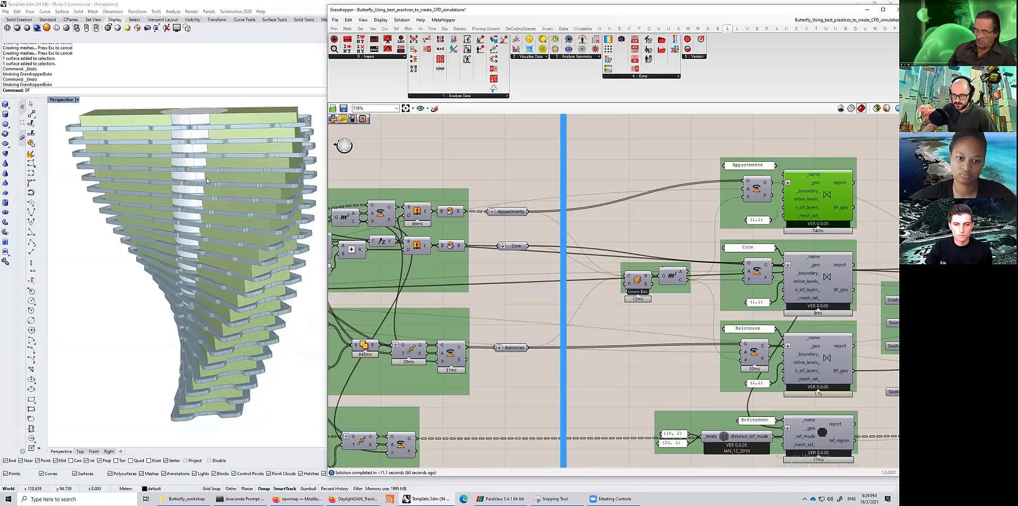
pyautogui.click(510, 212)
pyautogui.click(515, 246)
pyautogui.moveTo(691, 216); pyautogui.dragTo(548, 196, button='right')
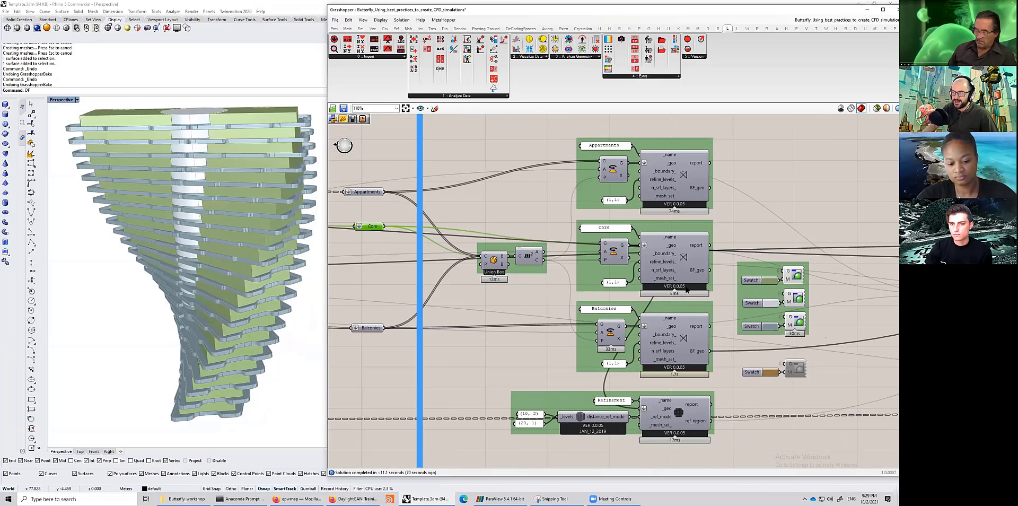
pyautogui.moveTo(545, 130); pyautogui.dragTo(732, 217)
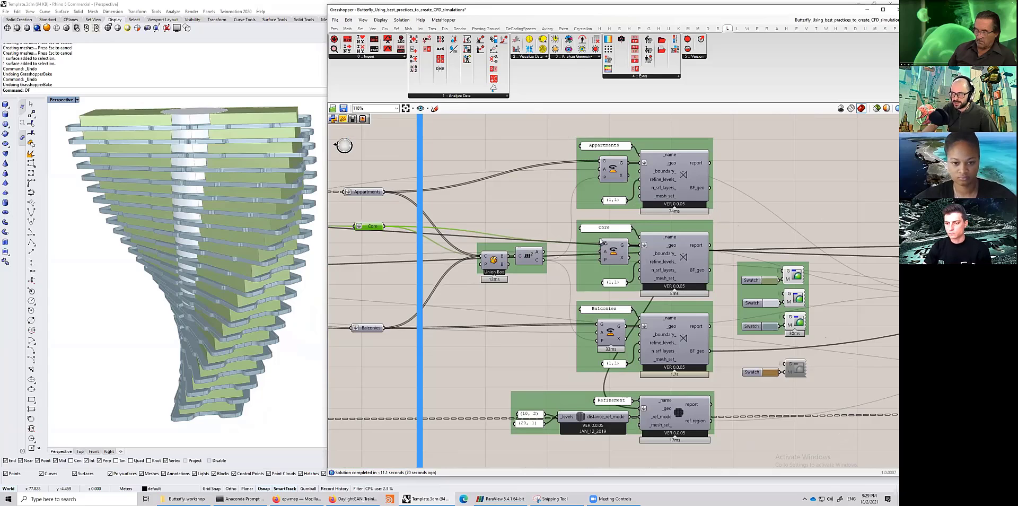
pyautogui.click(558, 216)
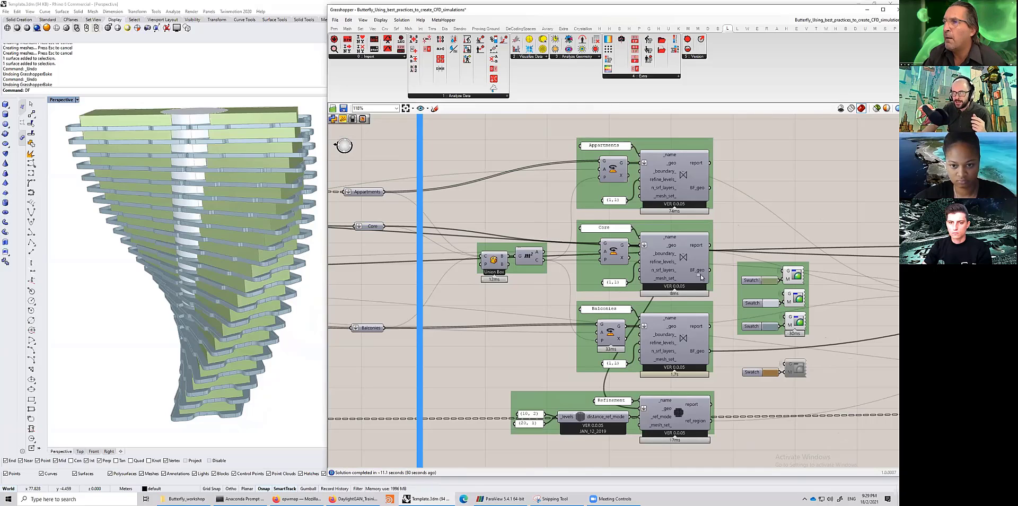
pyautogui.moveTo(548, 213); pyautogui.dragTo(727, 298)
pyautogui.click(739, 222)
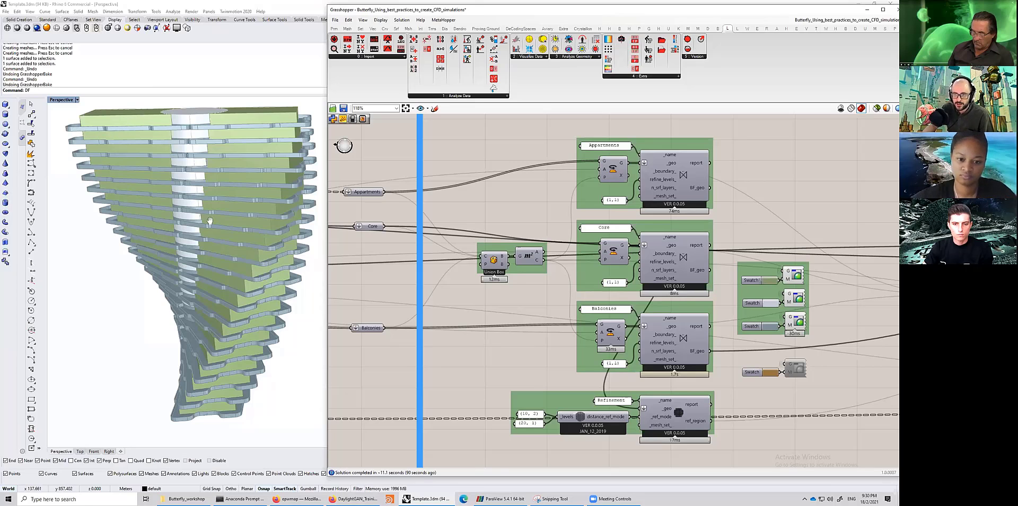
# - Zoom in on the floor slabs and balconies in the Perspective view
pyautogui.scroll(10, 133, 243)
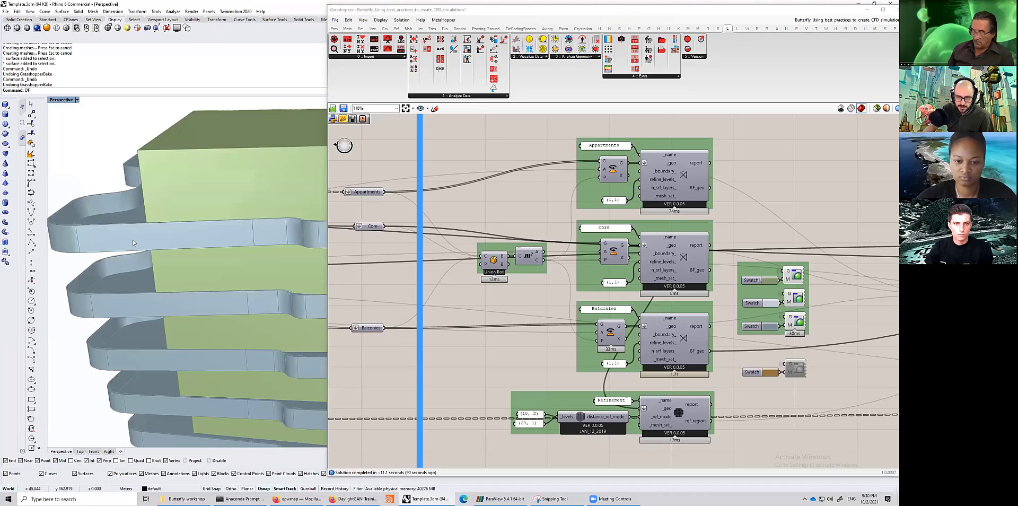
pyautogui.scroll(-3, 135, 259)
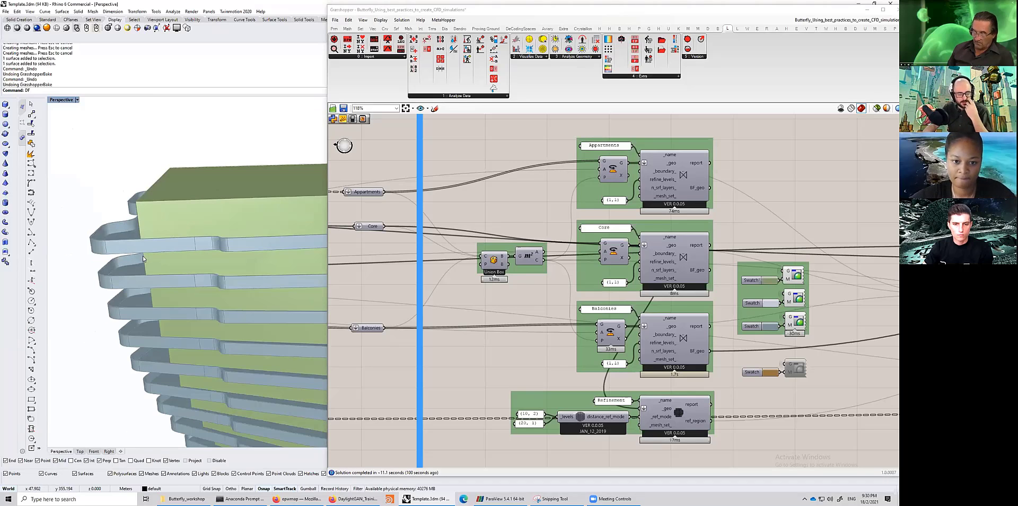
pyautogui.scroll(-2, 150, 258)
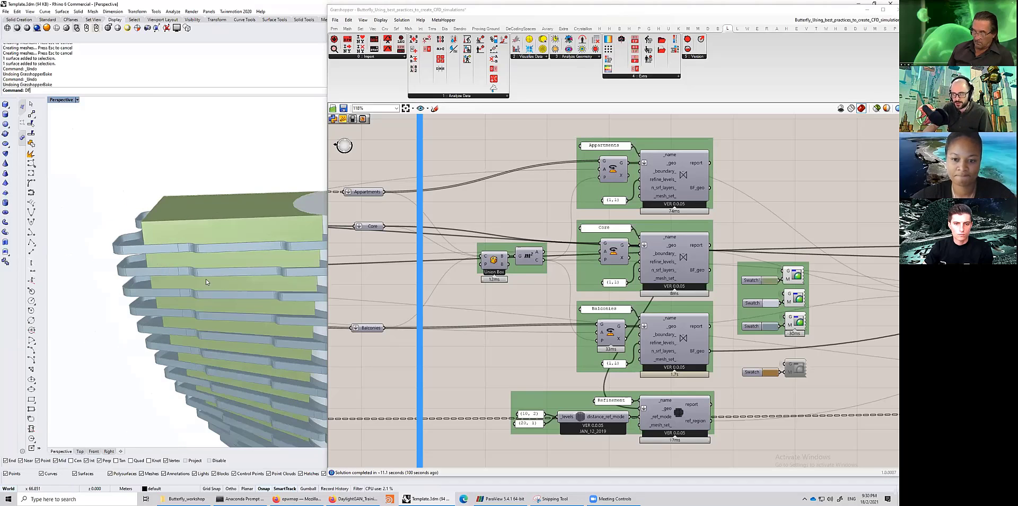
pyautogui.moveTo(169, 252); pyautogui.dragTo(148, 241, button='right')
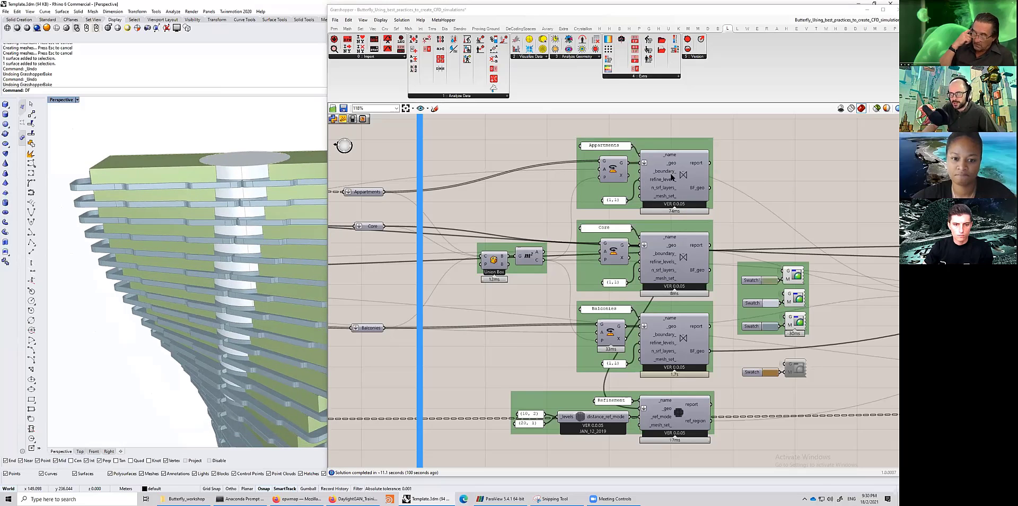
# - Select the Appartments Butterfly geometry component and zoom the canvas in on it
pyautogui.click(684, 257)
pyautogui.click(655, 180)
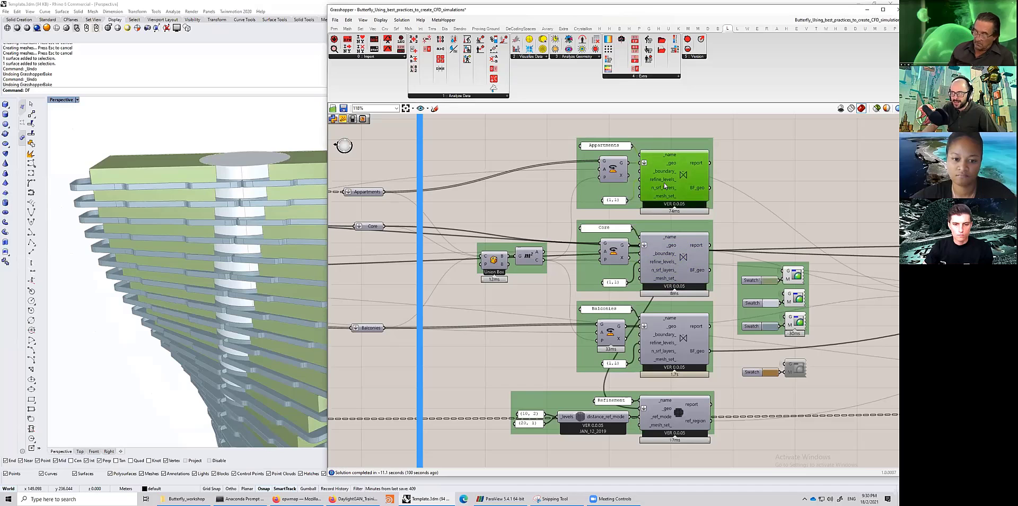
pyautogui.scroll(3, 652, 182)
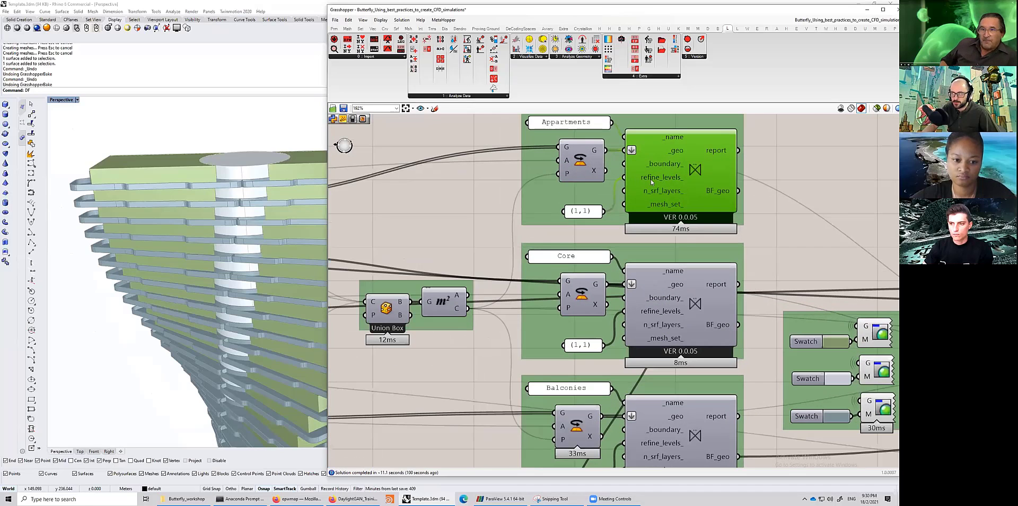
# - Set the Balconies geometry's refine levels panel to (2,2)
pyautogui.scroll(1, 657, 184)
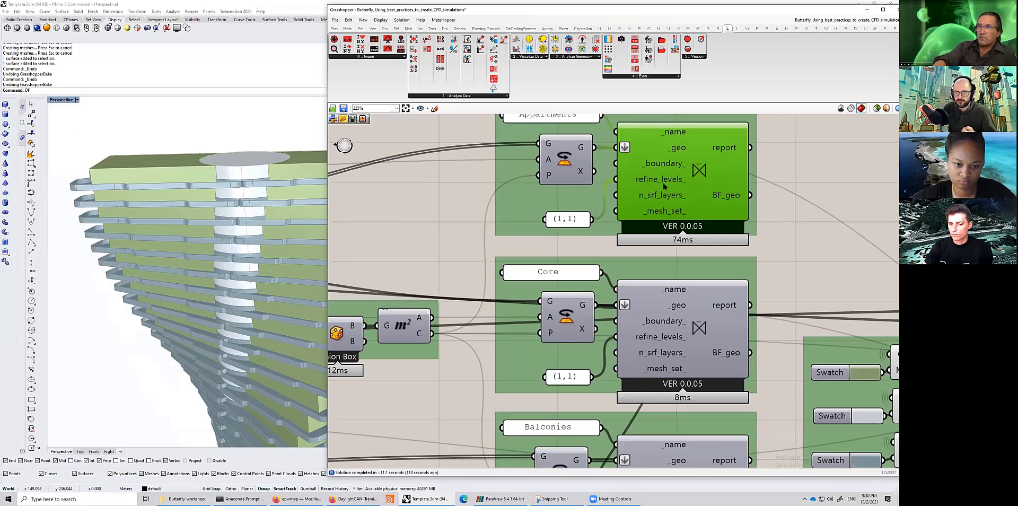
pyautogui.scroll(-2, 637, 175)
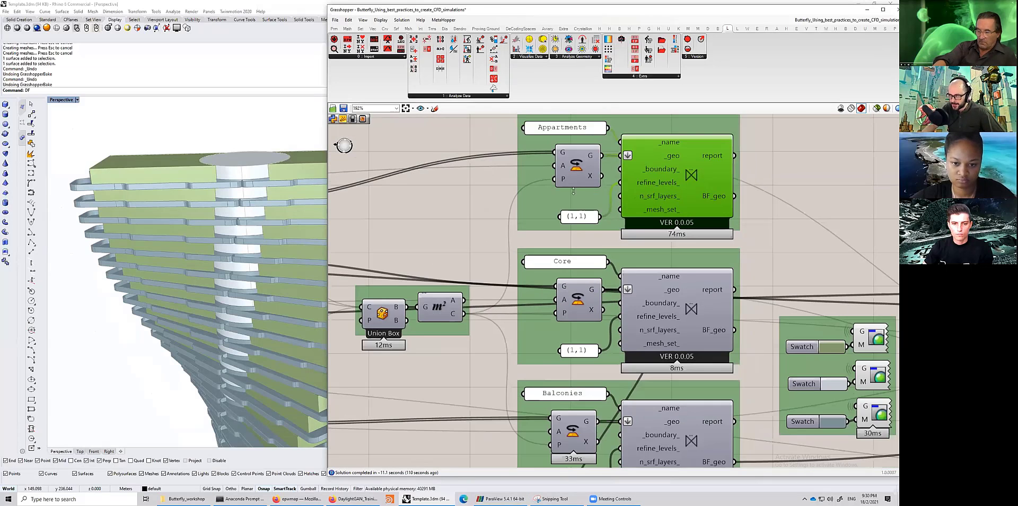
pyautogui.moveTo(571, 190); pyautogui.dragTo(555, 172, button='right')
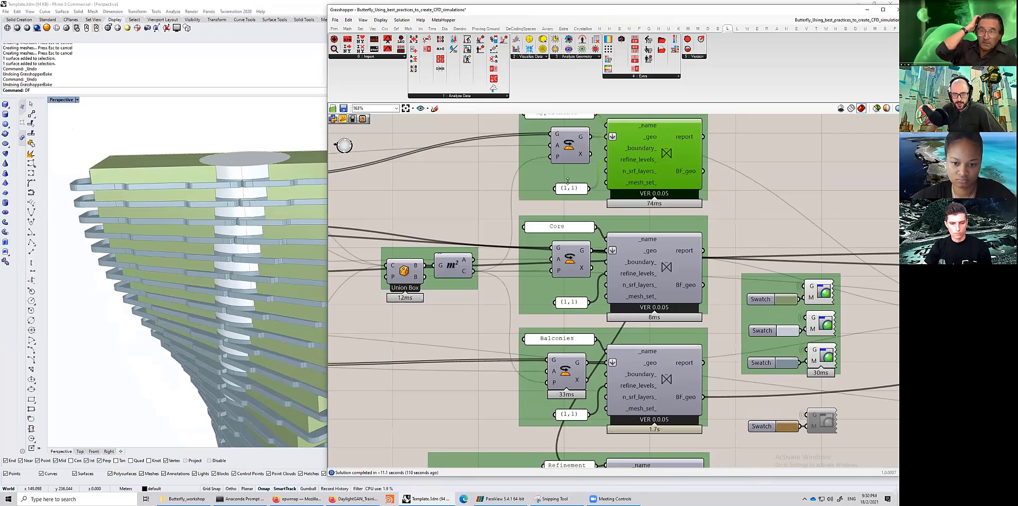
pyautogui.moveTo(568, 184); pyautogui.dragTo(566, 179)
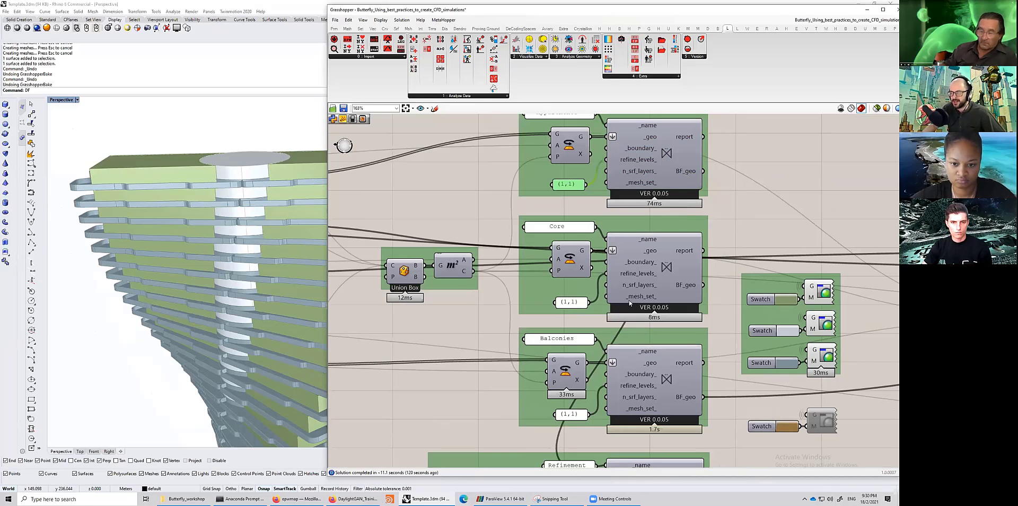
pyautogui.moveTo(588, 333); pyautogui.dragTo(585, 318, button='right')
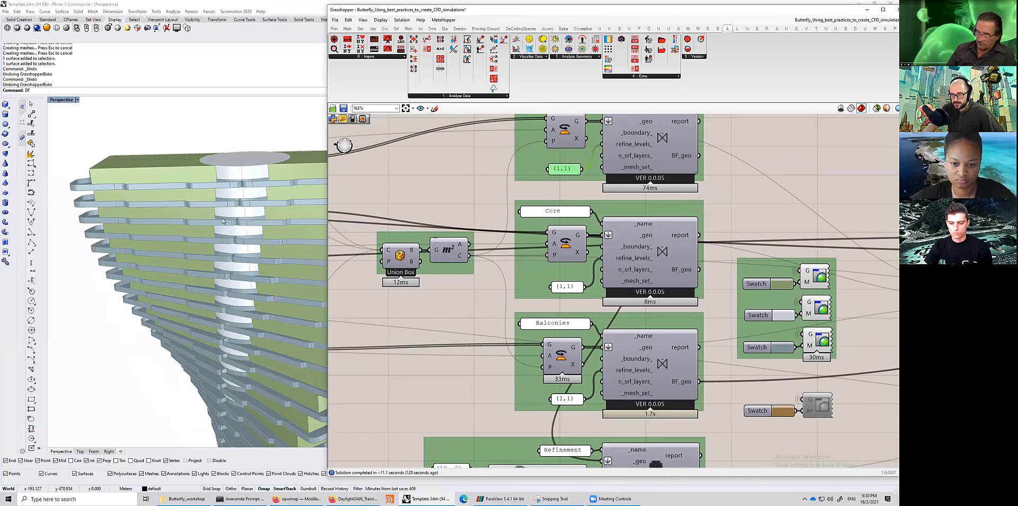
pyautogui.moveTo(582, 363); pyautogui.dragTo(579, 339, button='right')
pyautogui.doubleClick(561, 375)
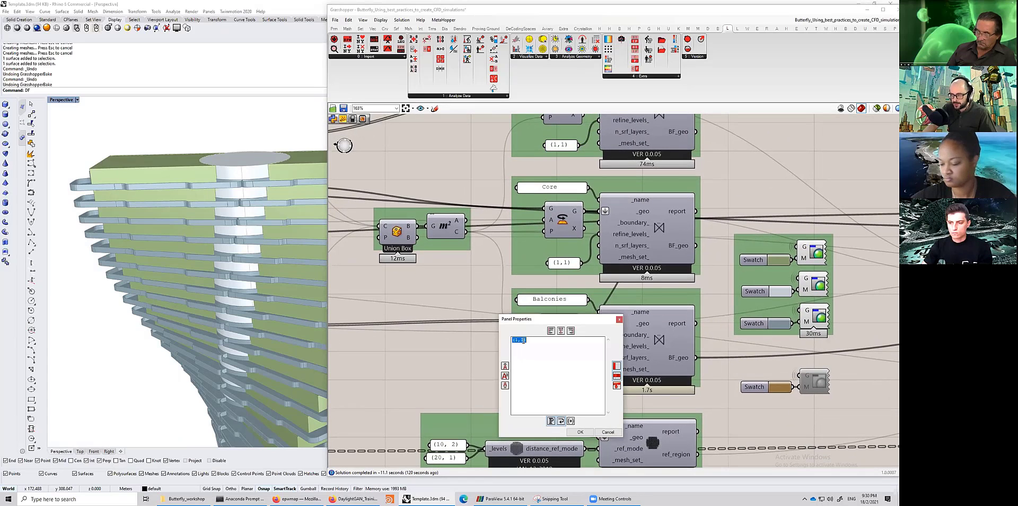
pyautogui.click(519, 341)
pyautogui.press('BackSpace')
pyautogui.write('2')
pyautogui.click(580, 431)
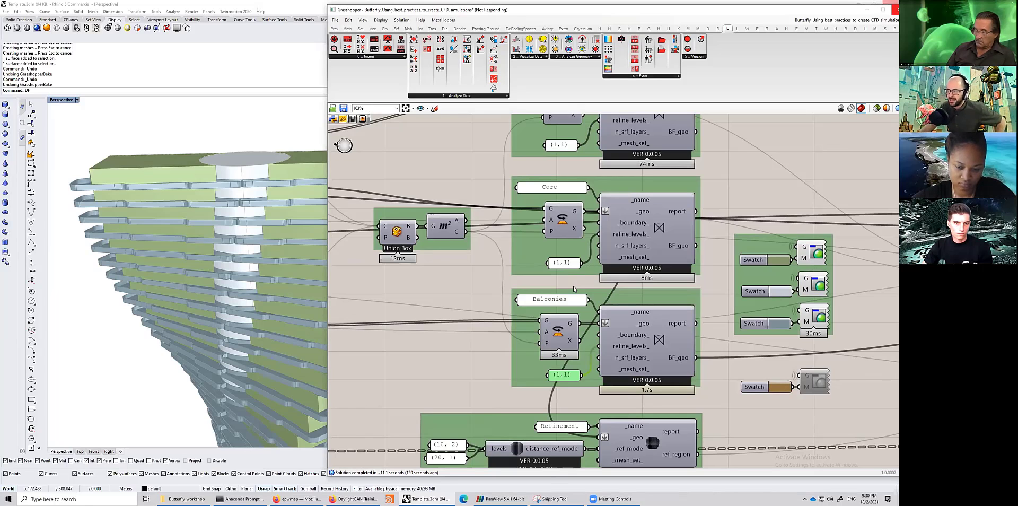
# - Select the wind tunnel output in the Create Wind Tunnel group to preview the tunnel in Rhino
pyautogui.scroll(-1, 574, 286)
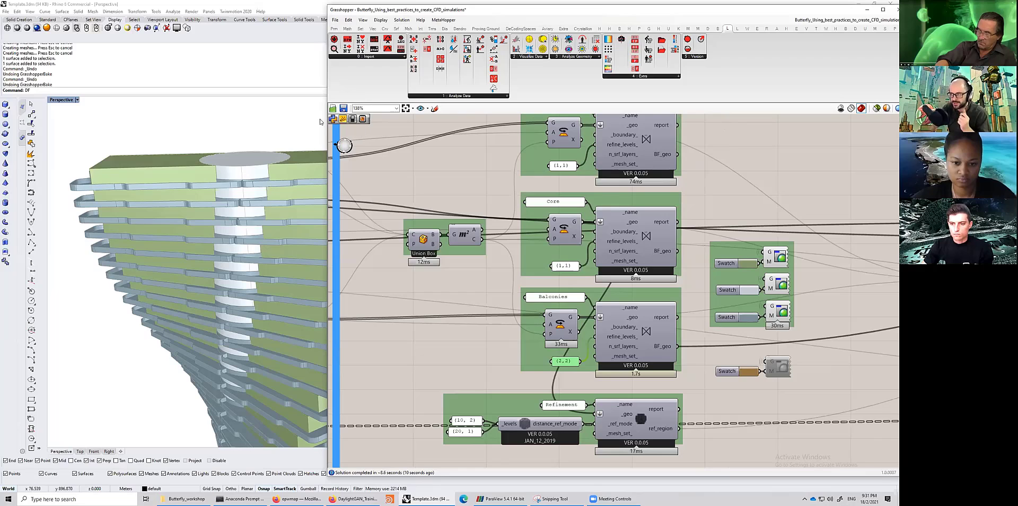
pyautogui.scroll(-2, 360, 129)
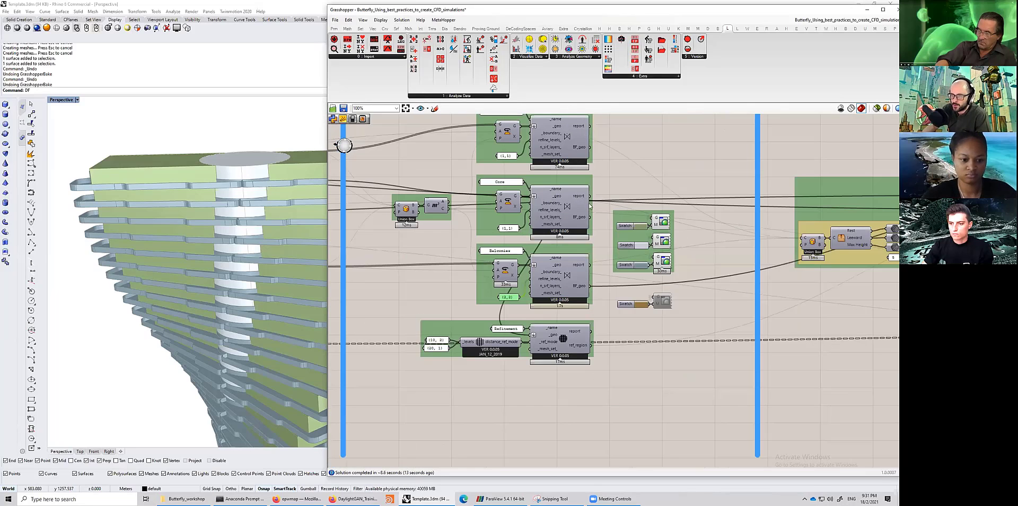
pyautogui.moveTo(631, 224); pyautogui.dragTo(620, 233, button='right')
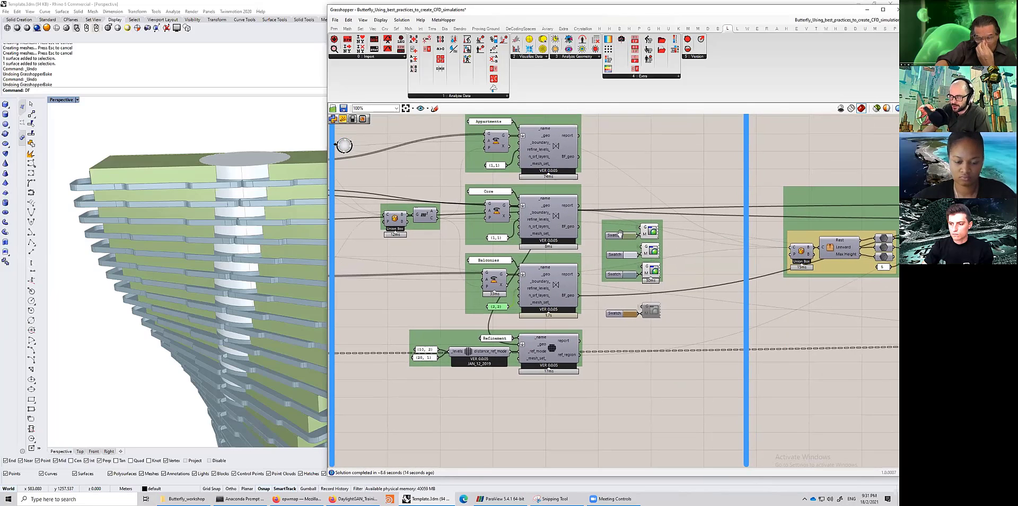
pyautogui.moveTo(705, 275); pyautogui.dragTo(337, 199, button='right')
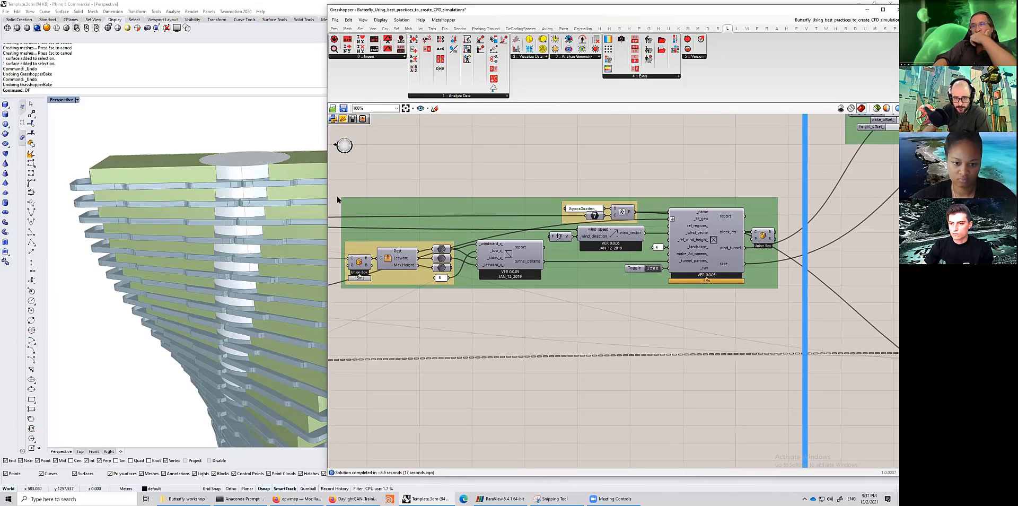
pyautogui.moveTo(450, 229); pyautogui.dragTo(535, 236, button='right')
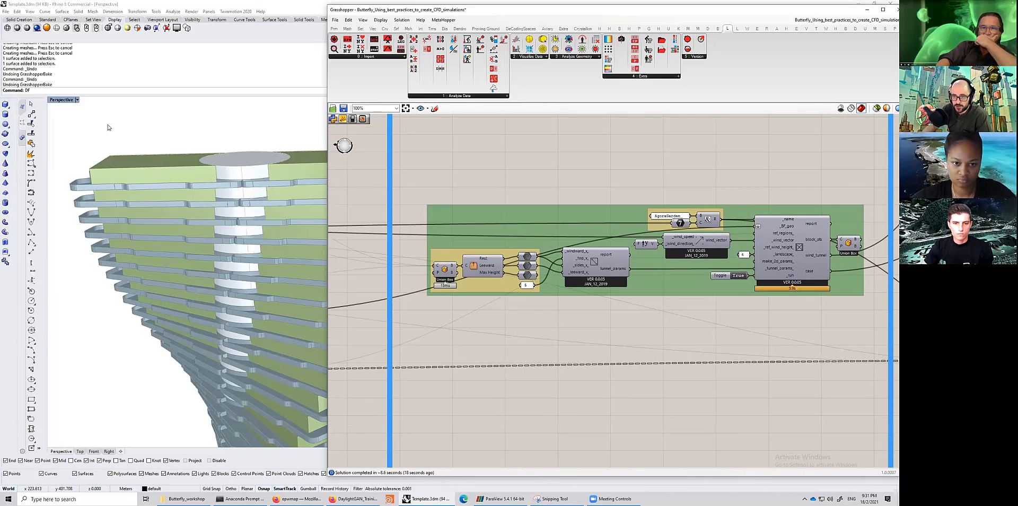
pyautogui.doubleClick(54, 100)
pyautogui.doubleClick(52, 99)
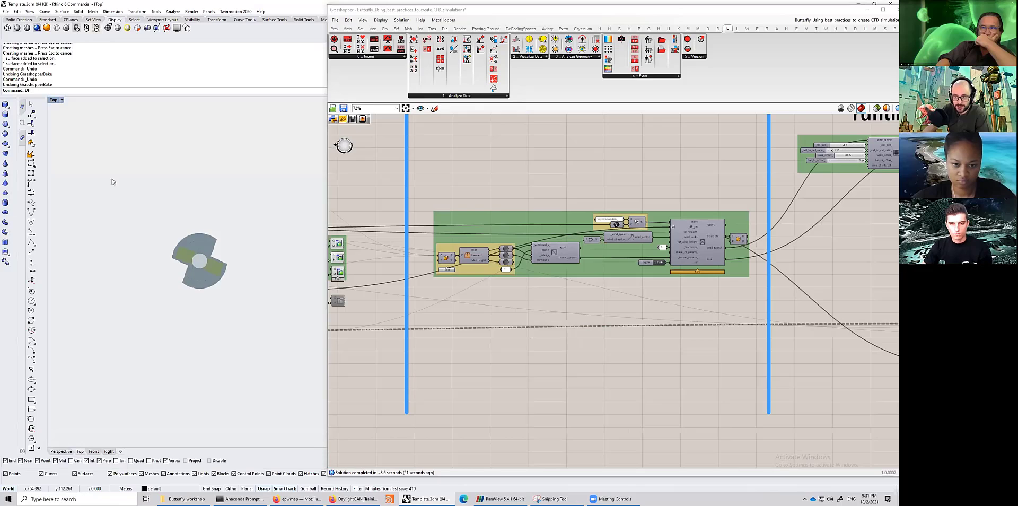
pyautogui.scroll(-2, 146, 201)
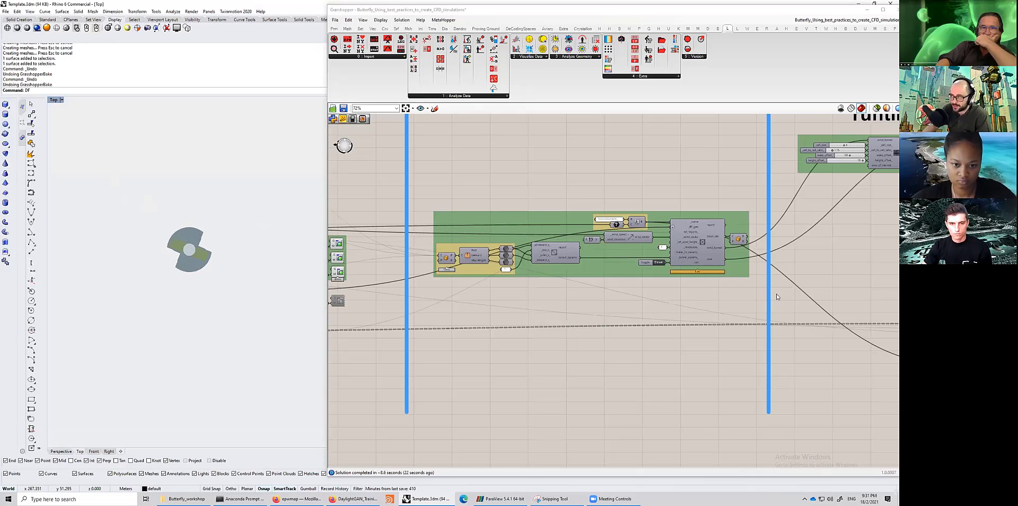
pyautogui.click(743, 239)
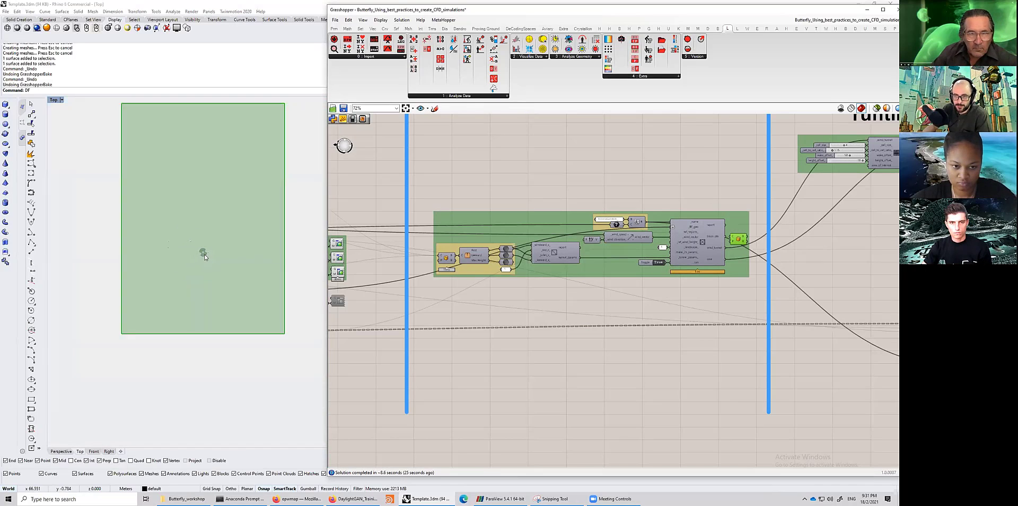
# - Orbit and zoom the Perspective view to examine the wind tunnel box around the tower
pyautogui.scroll(-2, 205, 257)
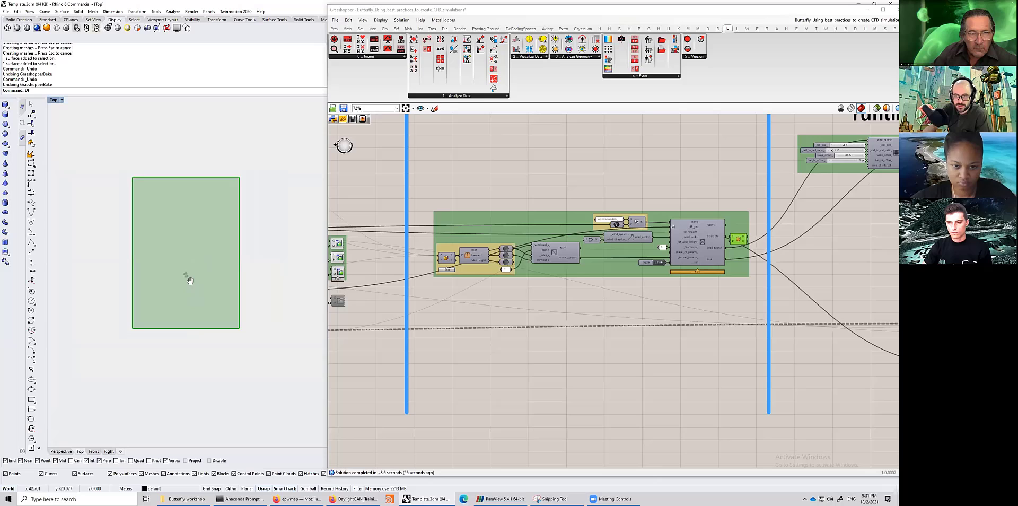
pyautogui.doubleClick(556, 11)
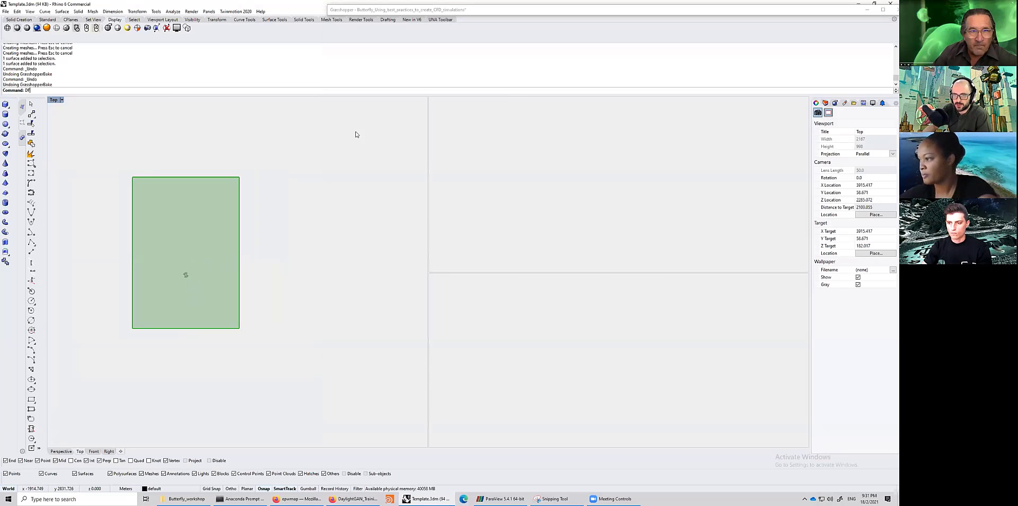
pyautogui.scroll(-12, 338, 163)
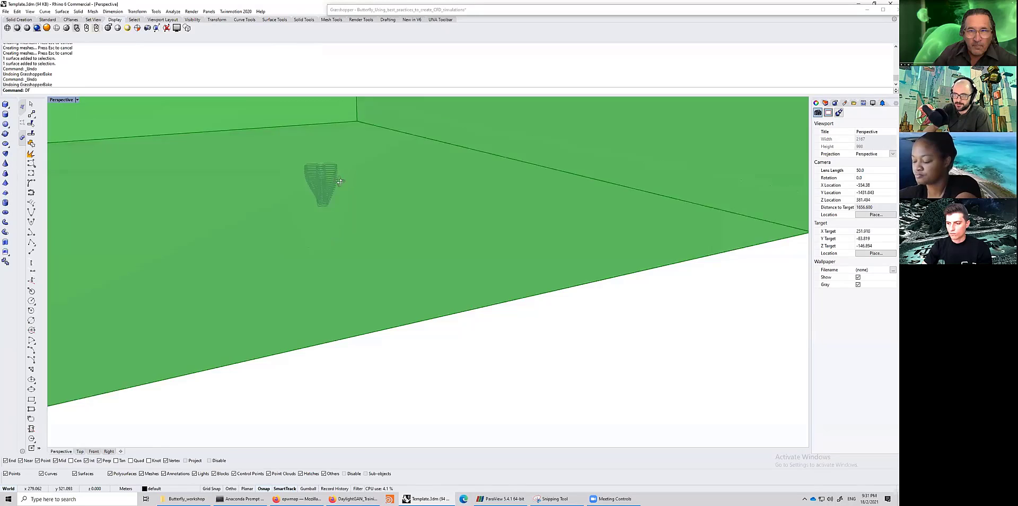
pyautogui.moveTo(351, 163); pyautogui.dragTo(378, 288, button='right')
pyautogui.scroll(2, 378, 288)
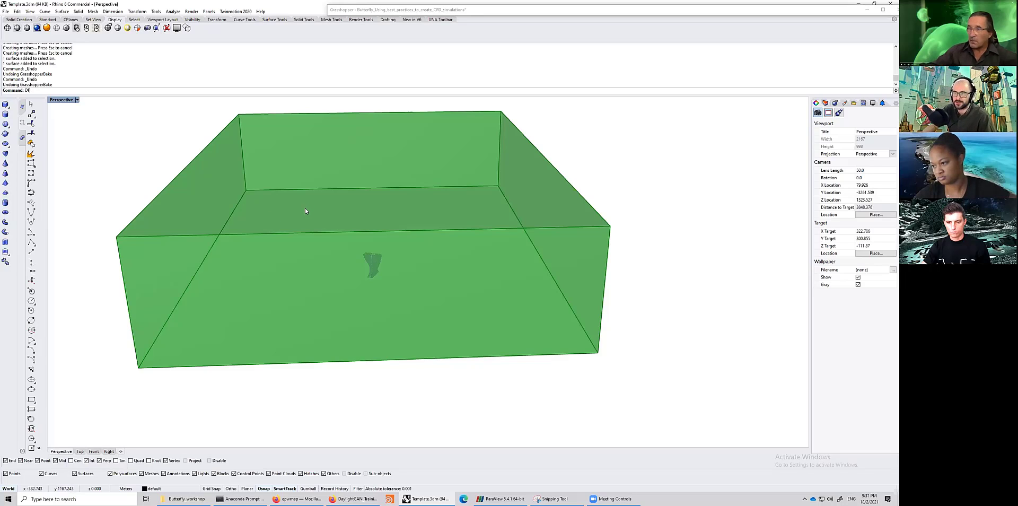
pyautogui.moveTo(305, 208); pyautogui.dragTo(323, 224, button='right')
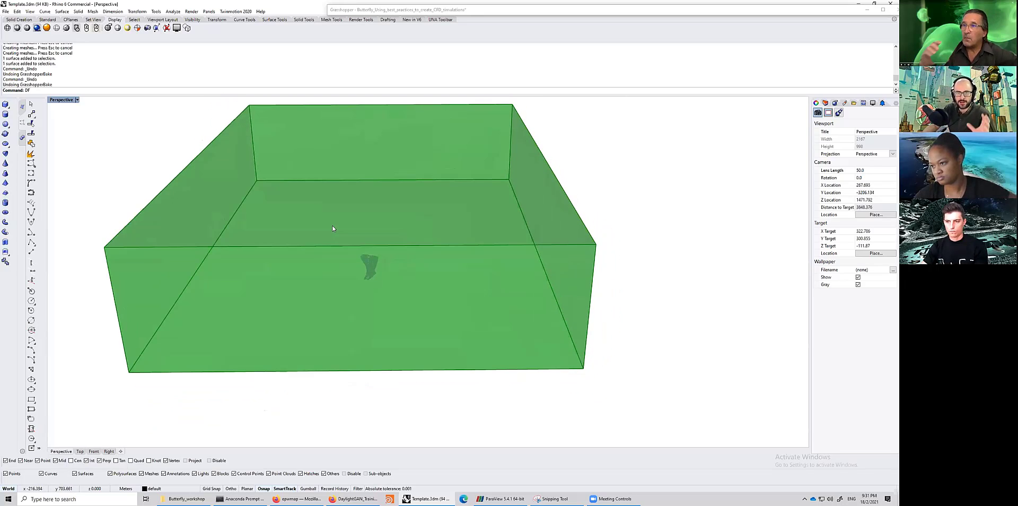
# - Select the Butterfly Refinement Region component to preview the refinement box
pyautogui.doubleClick(578, 10)
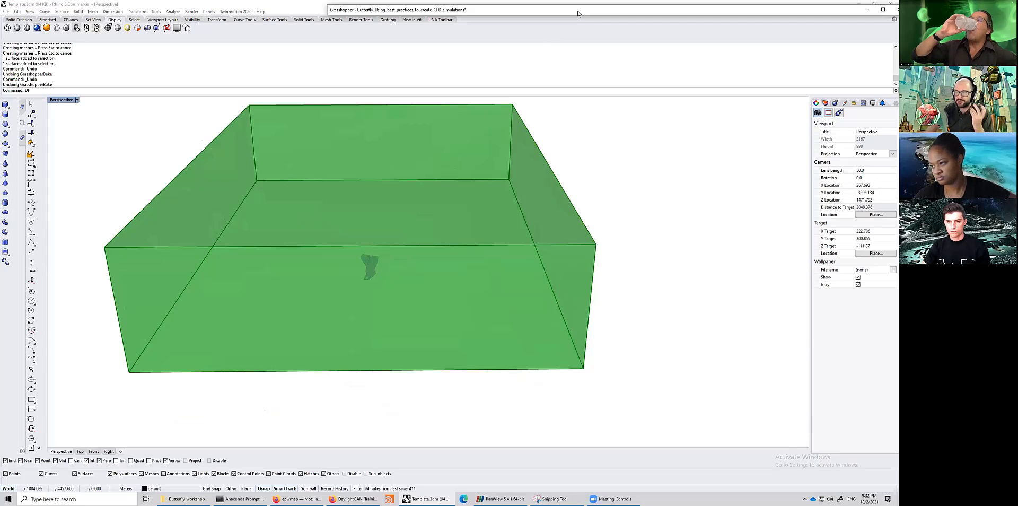
pyautogui.scroll(-3, 516, 256)
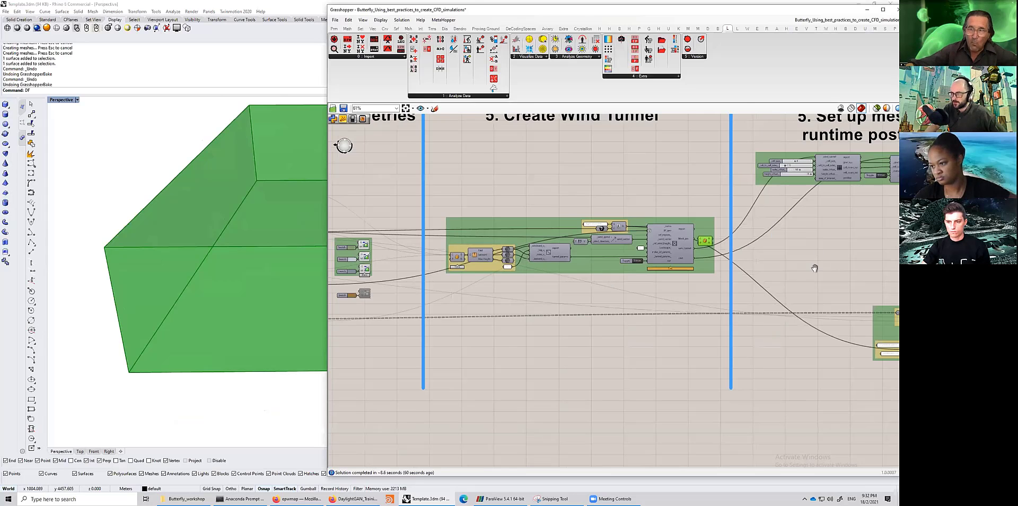
pyautogui.moveTo(605, 223); pyautogui.dragTo(856, 217, button='right')
pyautogui.scroll(6, 568, 213)
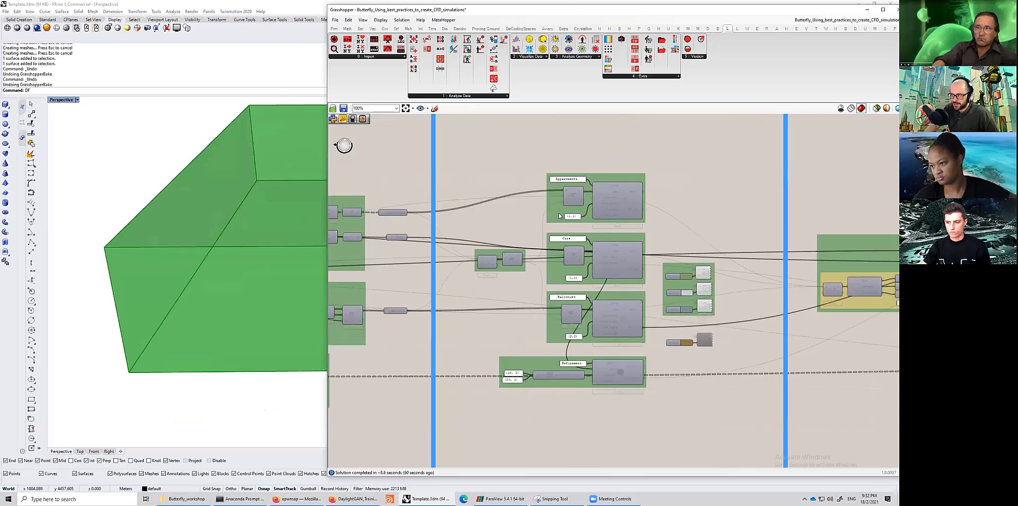
pyautogui.click(566, 210)
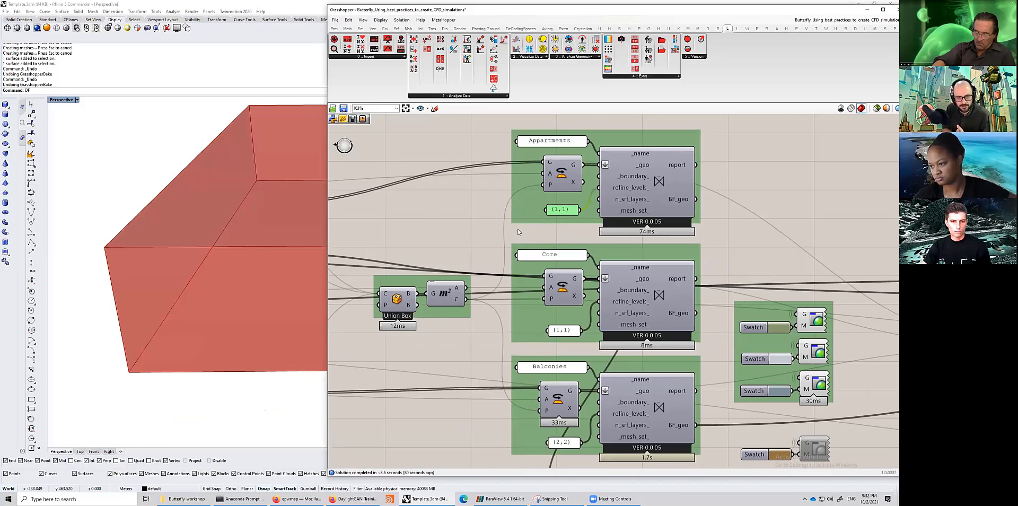
pyautogui.scroll(-3, 531, 390)
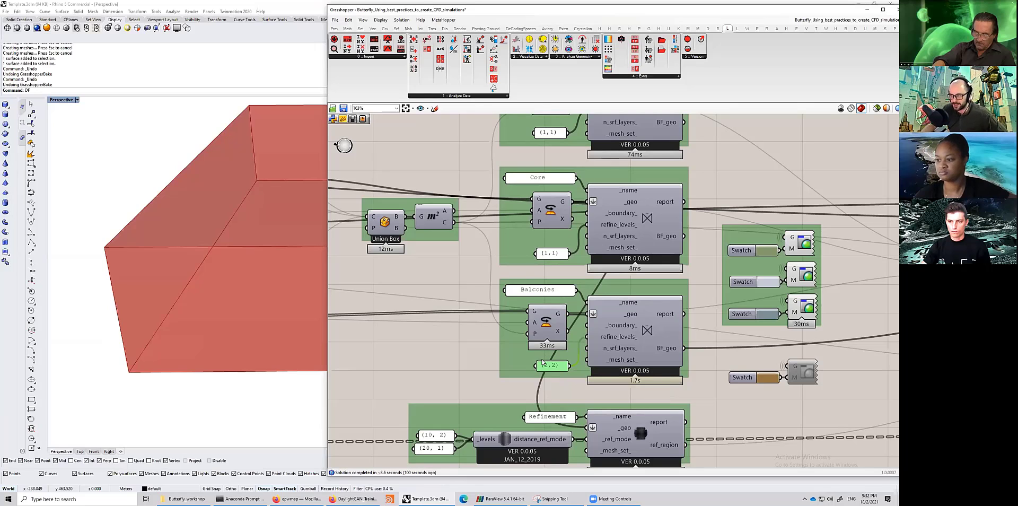
pyautogui.scroll(-4, 555, 364)
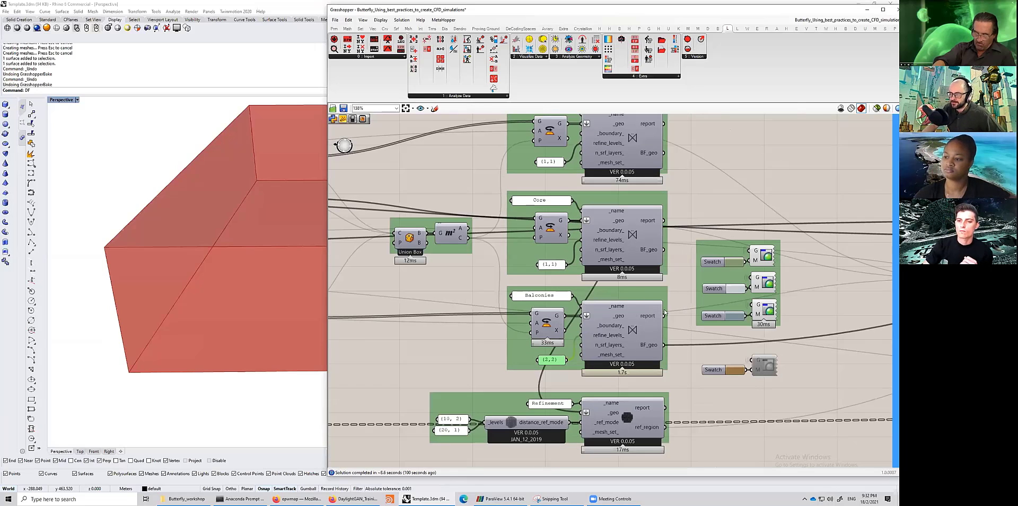
pyautogui.scroll(3, 575, 341)
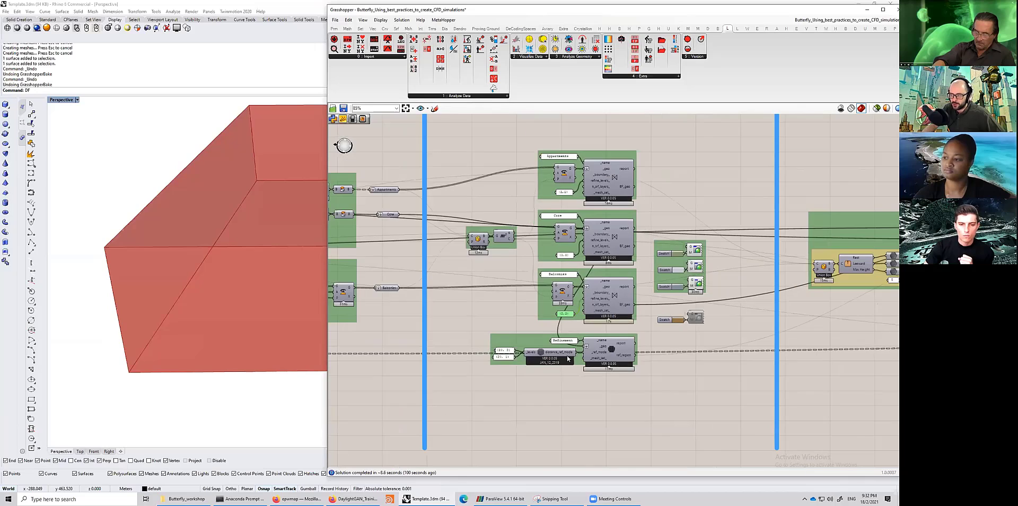
pyautogui.click(575, 351)
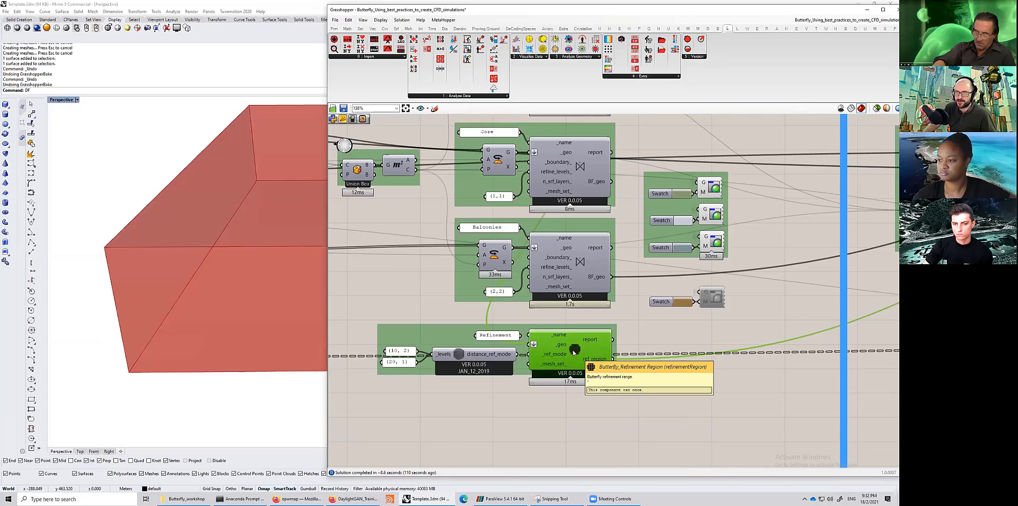
# - Orbit and zoom the Perspective view to examine the refinement box around the tower
pyautogui.doubleClick(589, 10)
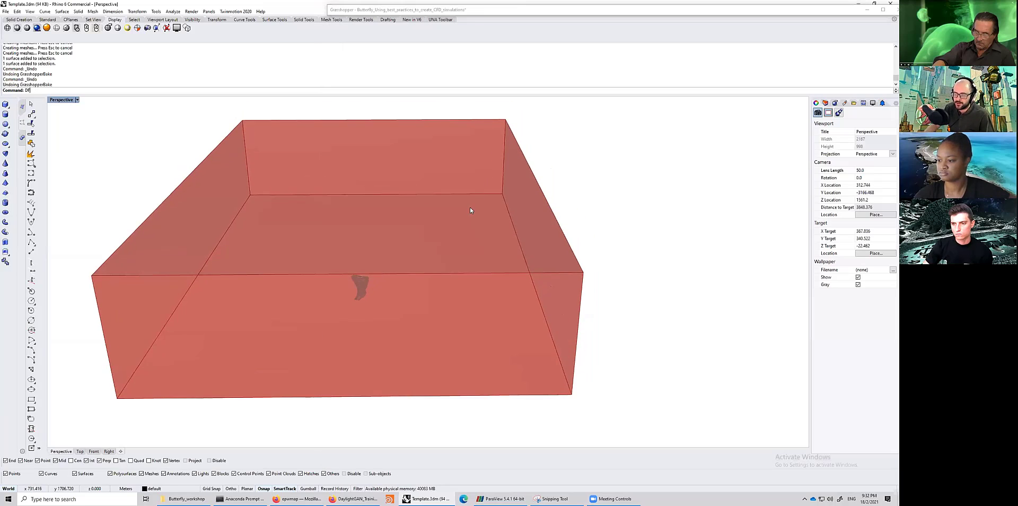
pyautogui.moveTo(470, 210); pyautogui.dragTo(209, 350, button='right')
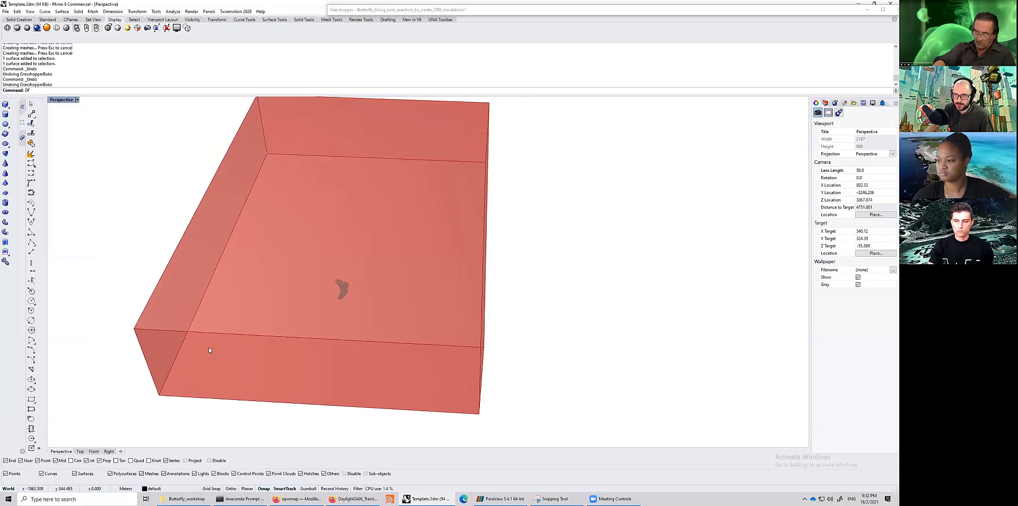
pyautogui.moveTo(377, 357); pyautogui.dragTo(292, 346, button='right')
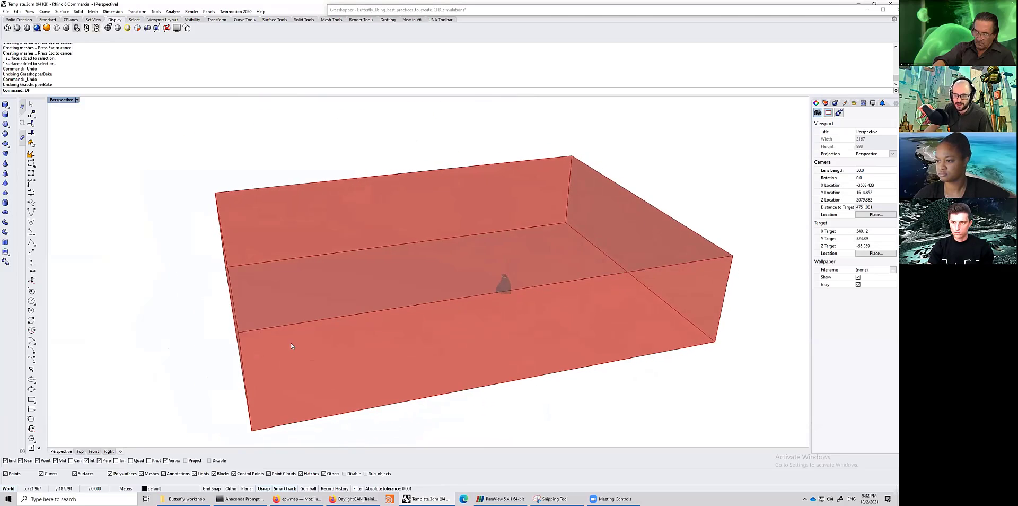
pyautogui.scroll(6, 291, 346)
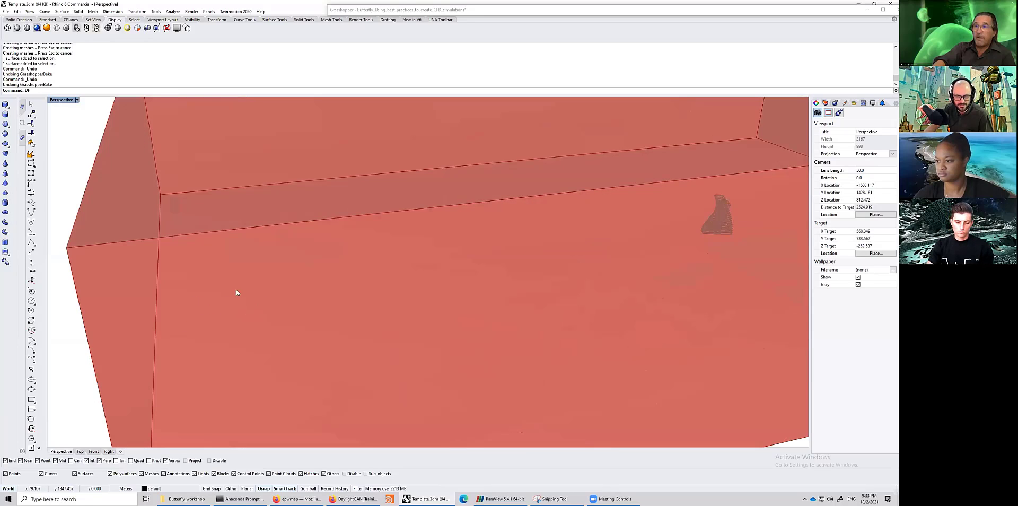
pyautogui.moveTo(425, 322); pyautogui.dragTo(395, 297, button='right')
pyautogui.scroll(-3, 395, 297)
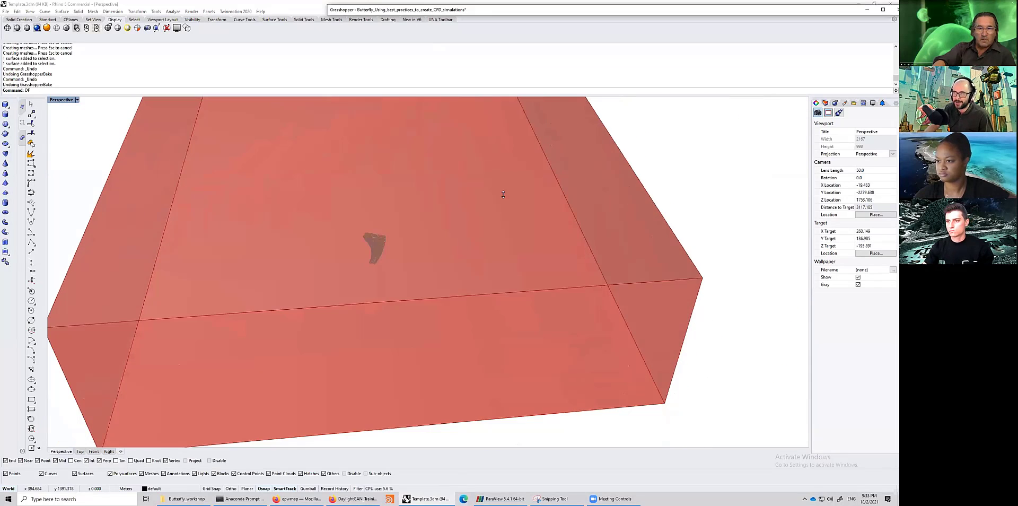
# - Select the refinement levels component feeding the Refinement Region
pyautogui.click(495, 10)
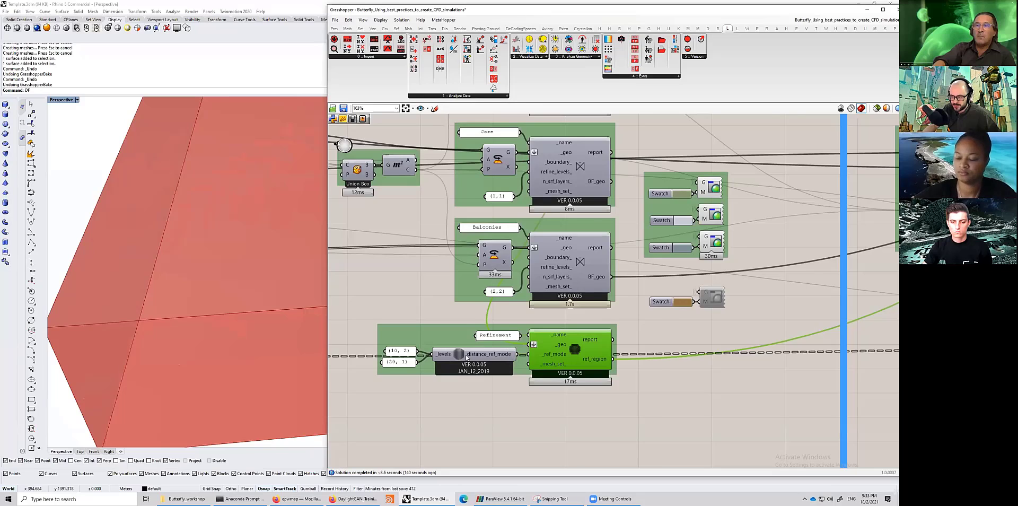
pyautogui.scroll(1, 467, 358)
pyautogui.click(464, 356)
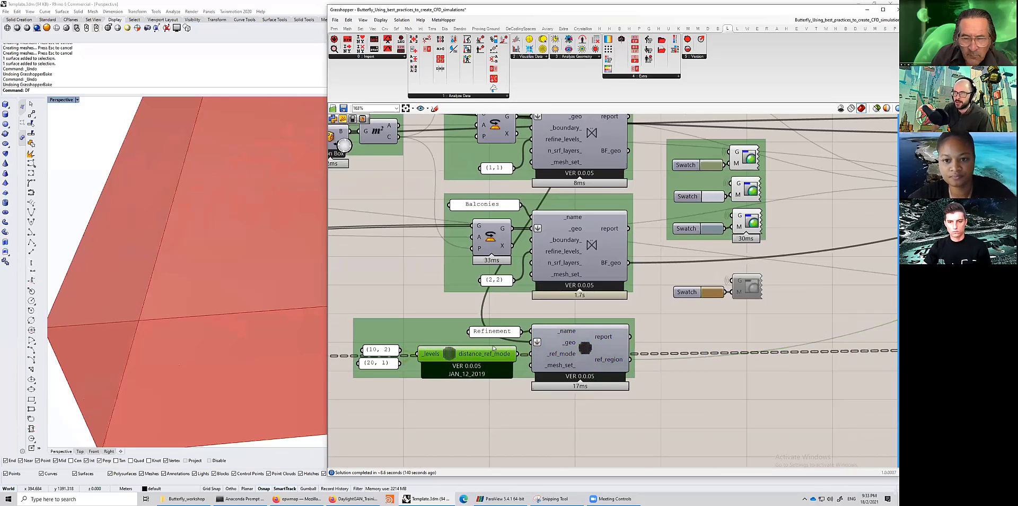
# - Switch to the full Rhino viewport and draw a small demonstration box beside the tower
pyautogui.scroll(-6, 774, 291)
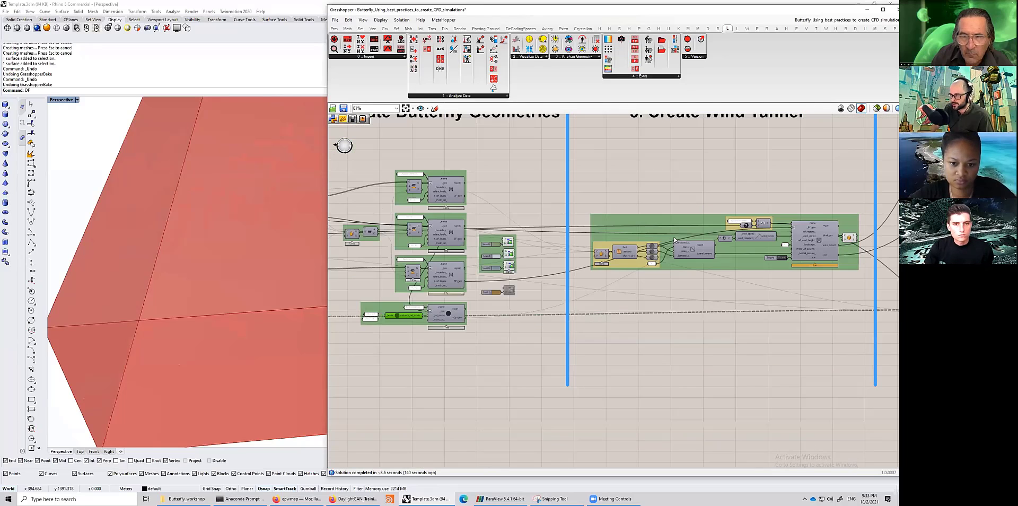
pyautogui.scroll(3, 675, 240)
pyautogui.click(671, 236)
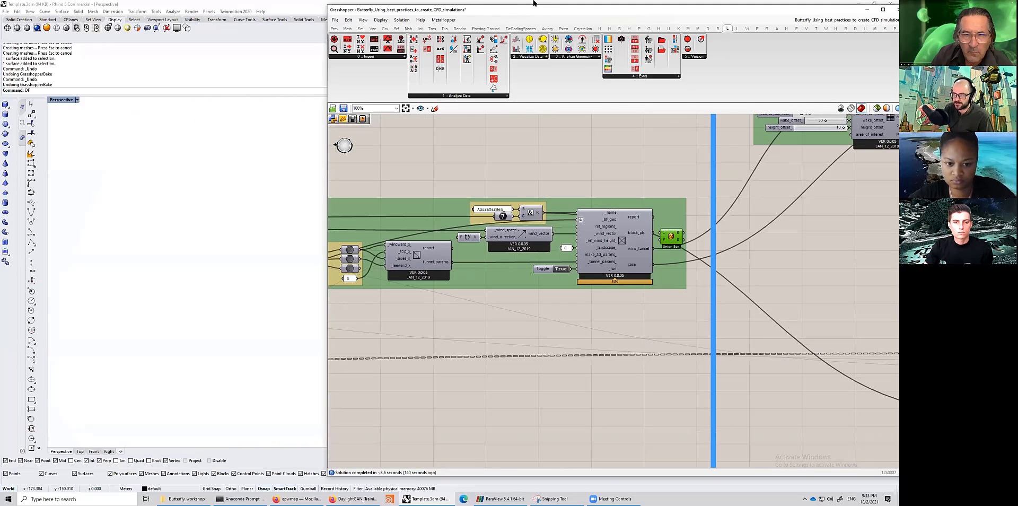
pyautogui.doubleClick(537, 11)
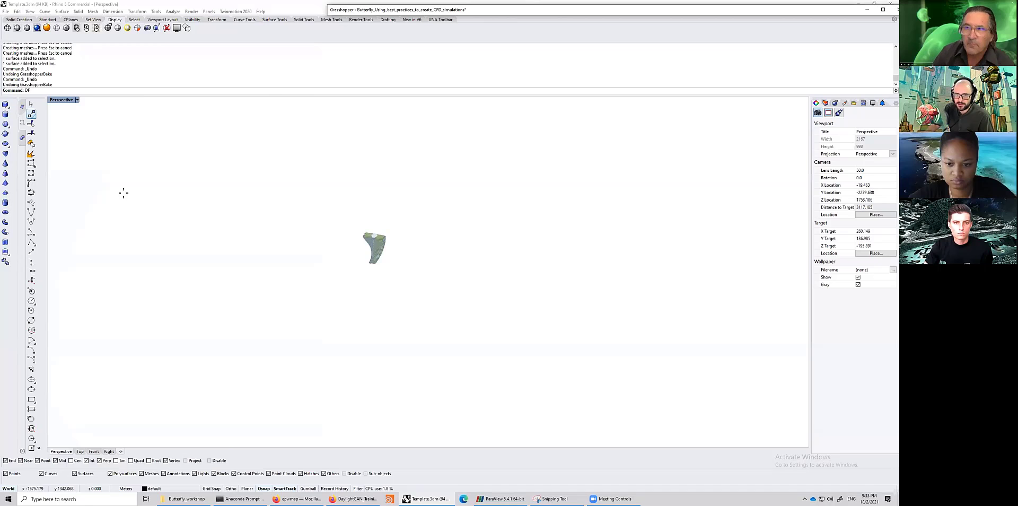
pyautogui.click(5, 105)
pyautogui.click(382, 277)
pyautogui.click(389, 284)
pyautogui.click(401, 273)
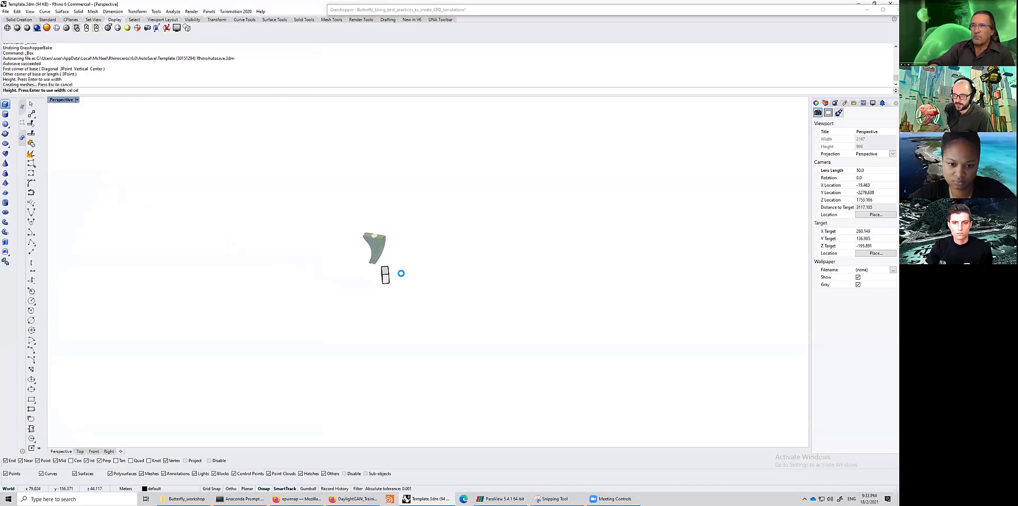
pyautogui.scroll(10, 401, 273)
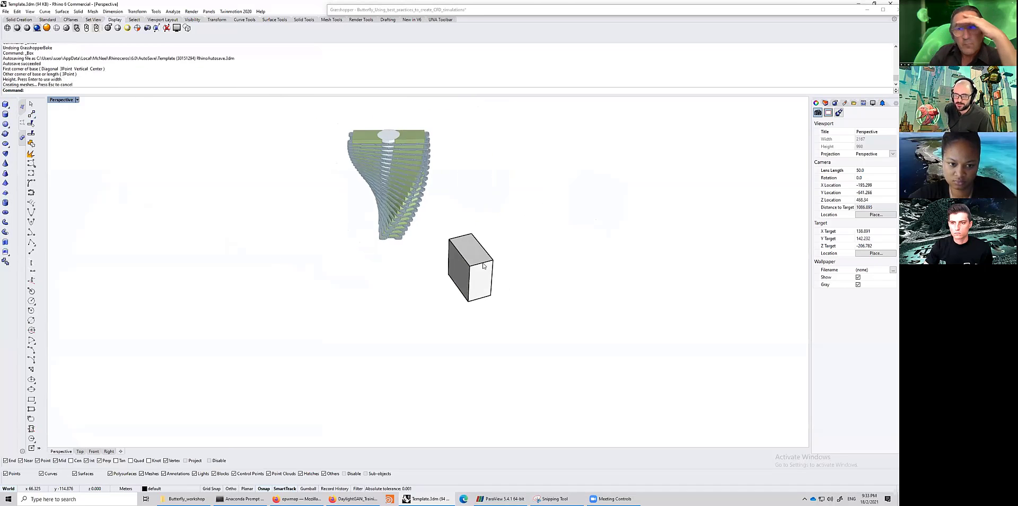
pyautogui.scroll(4, 483, 265)
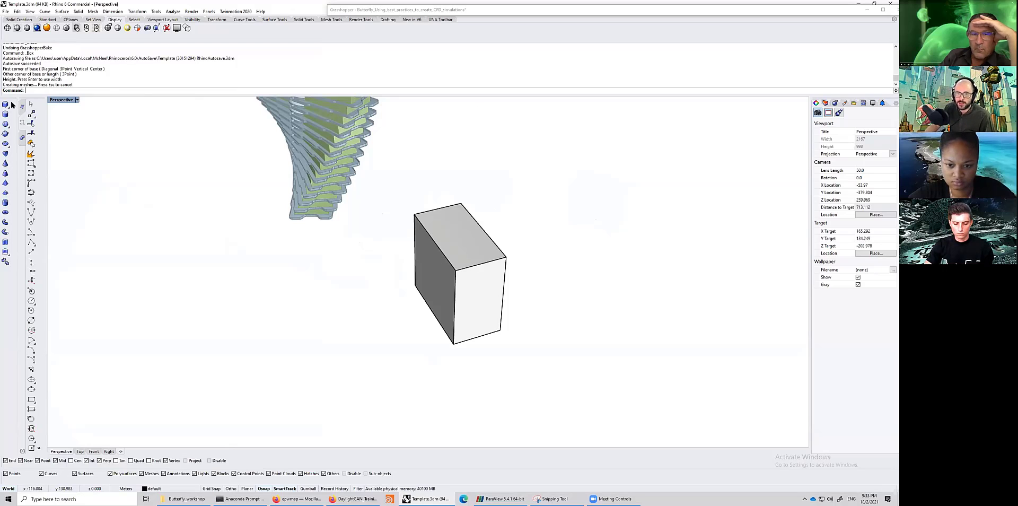
# - Draw a 10 m line along the base of the box
pyautogui.press('Return')
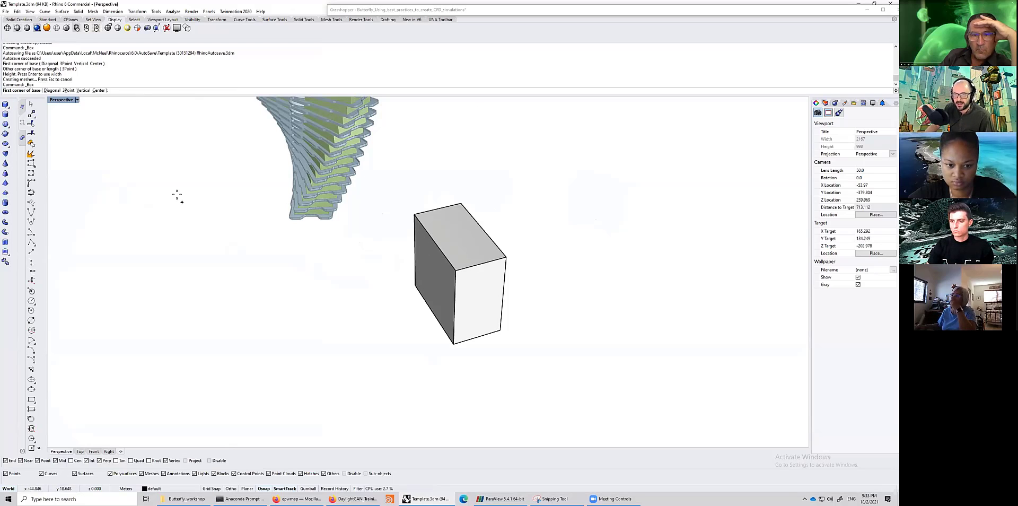
pyautogui.press('Escape')
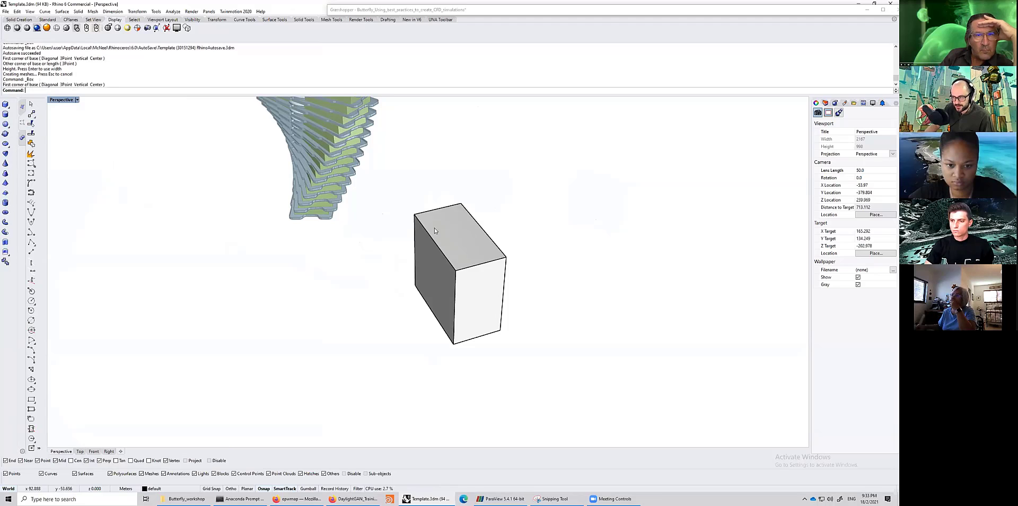
pyautogui.write('Line')
pyautogui.press('Return')
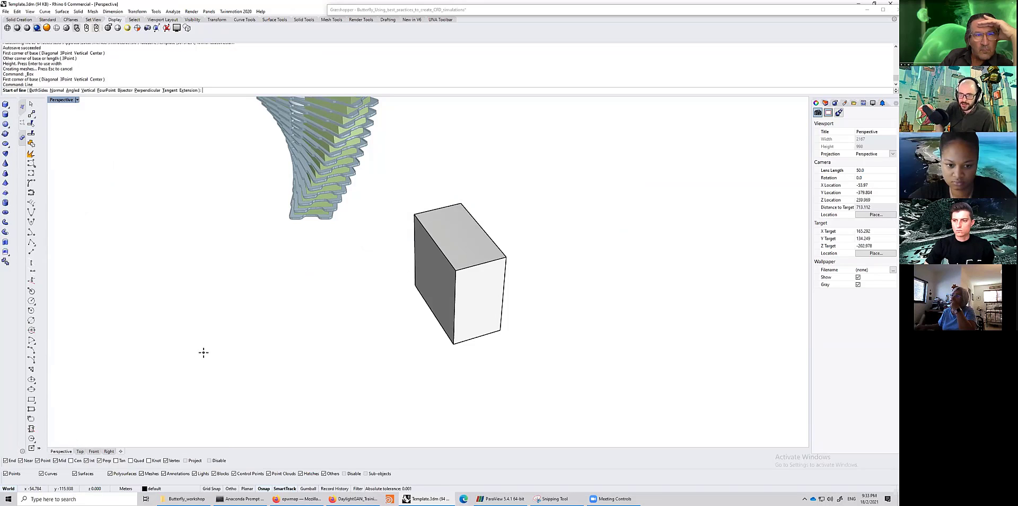
pyautogui.click(454, 348)
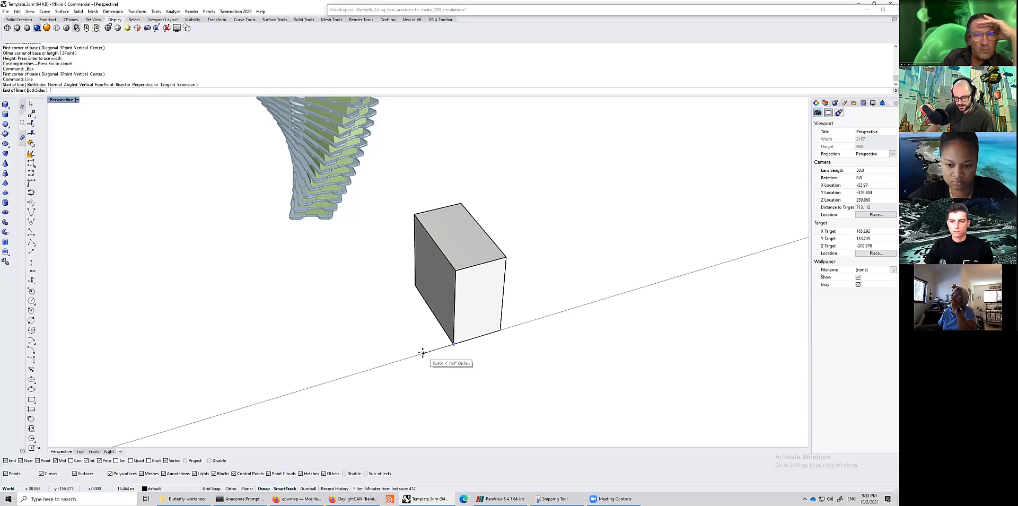
pyautogui.write('10')
pyautogui.press('Return')
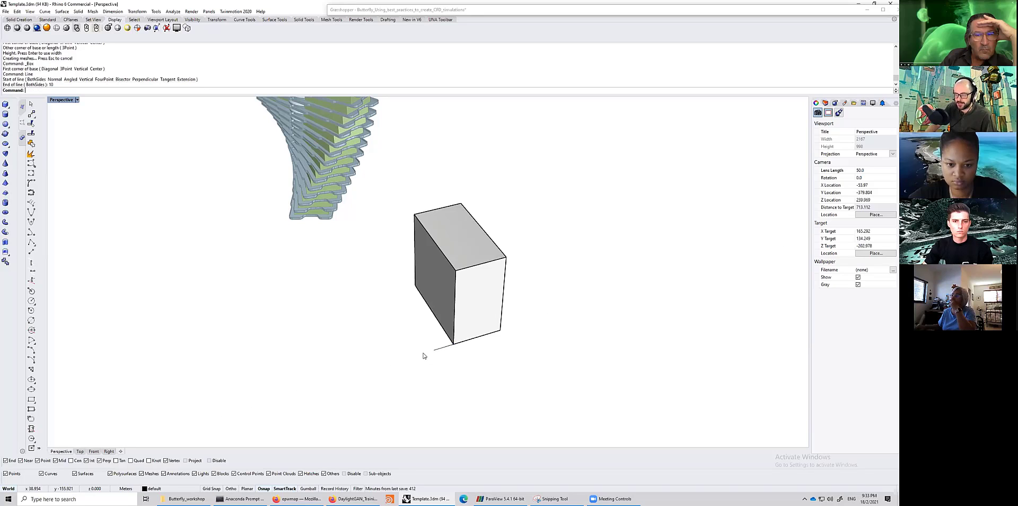
# - Draw a second 10 m line along another base edge of the box
pyautogui.moveTo(447, 356); pyautogui.dragTo(311, 282, button='right')
pyautogui.press('Return')
pyautogui.click(362, 264)
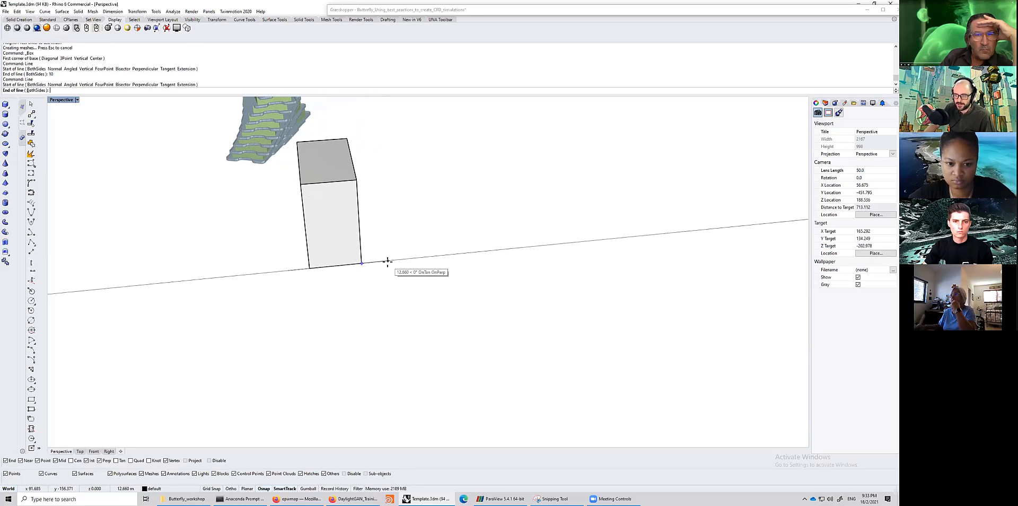
pyautogui.write('10')
pyautogui.press('Return')
# - Offset the box's surfaces outward by a distance of 10 with OffsetSrf
pyautogui.click(335, 229)
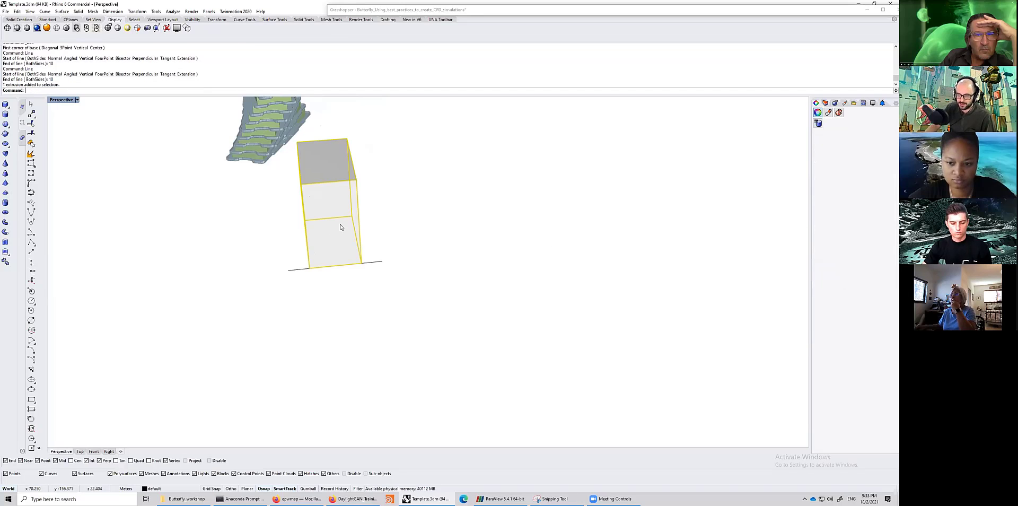
pyautogui.write('Offset')
pyautogui.press('Return')
pyautogui.press('Escape')
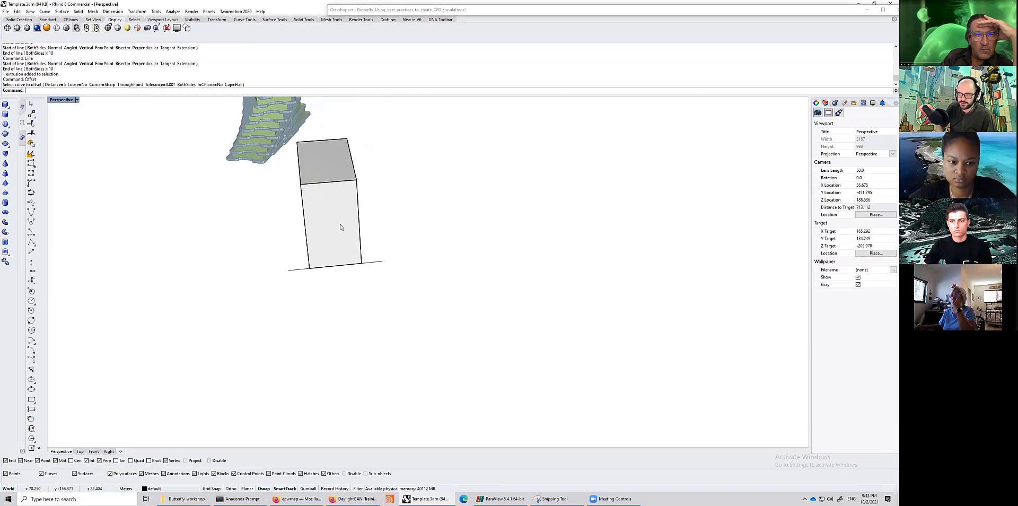
pyautogui.write('OffsetS')
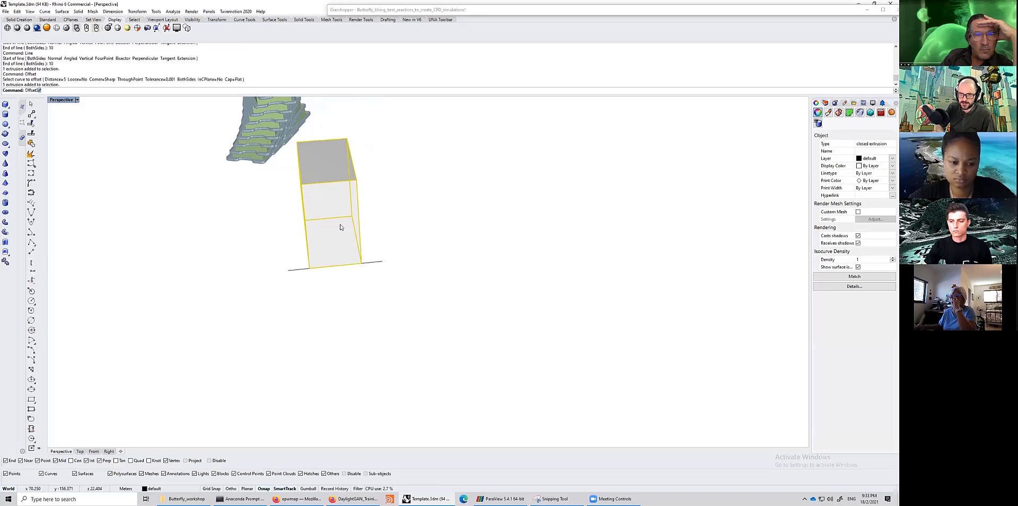
pyautogui.write('u')
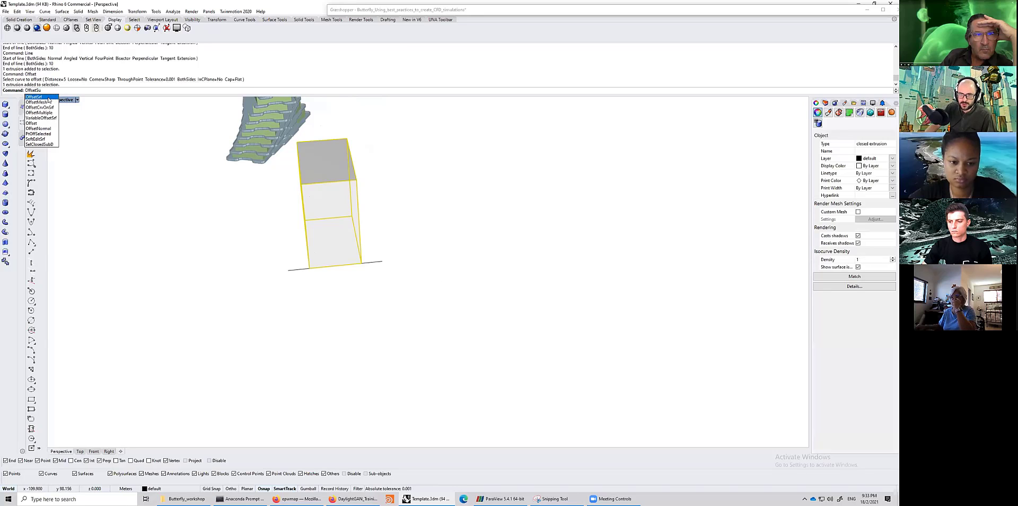
pyautogui.press('Return')
pyautogui.write('d')
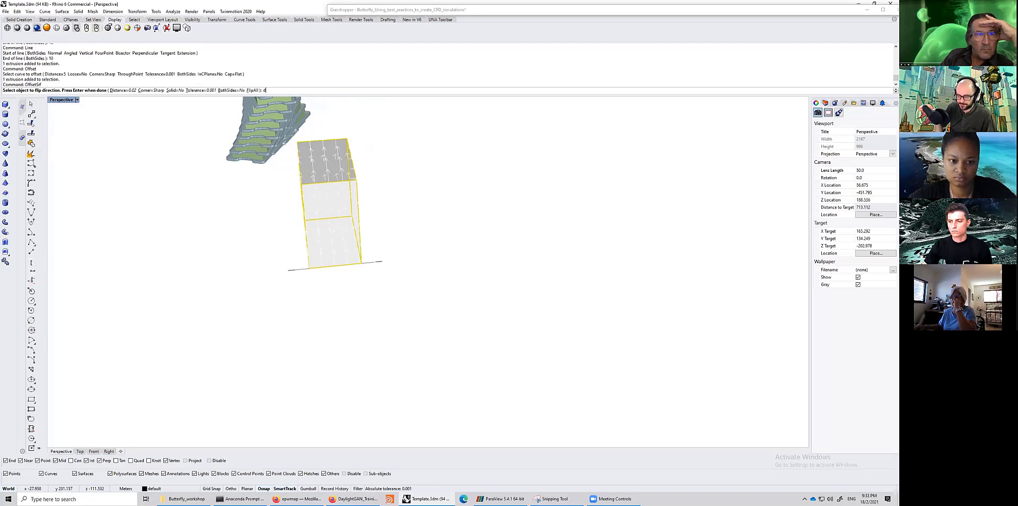
pyautogui.press('Return')
pyautogui.write('10')
pyautogui.press('Return')
pyautogui.press('Return')
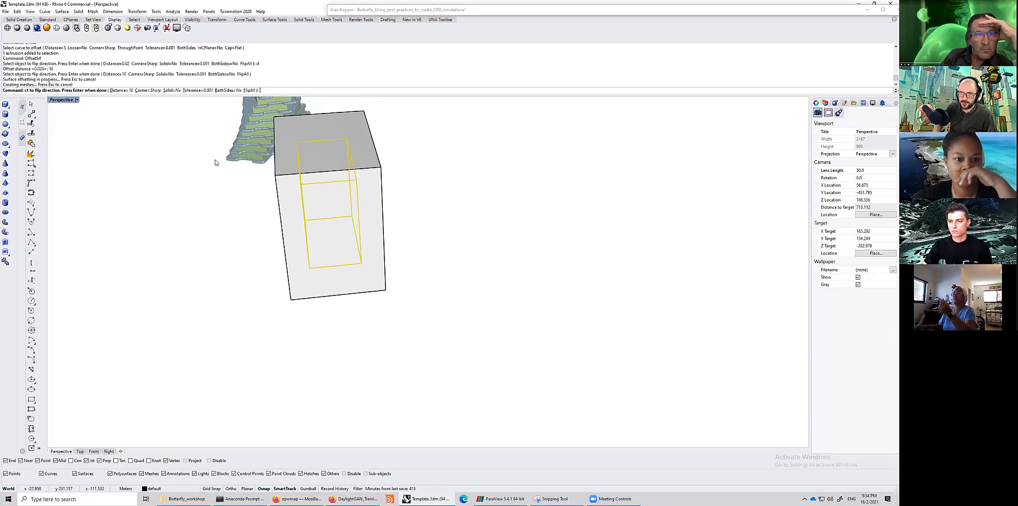
# - Offset the enlarged box's surfaces outward again by 10 with OffsetSrf
pyautogui.moveTo(289, 225); pyautogui.dragTo(389, 254, button='right')
pyautogui.scroll(3, 403, 238)
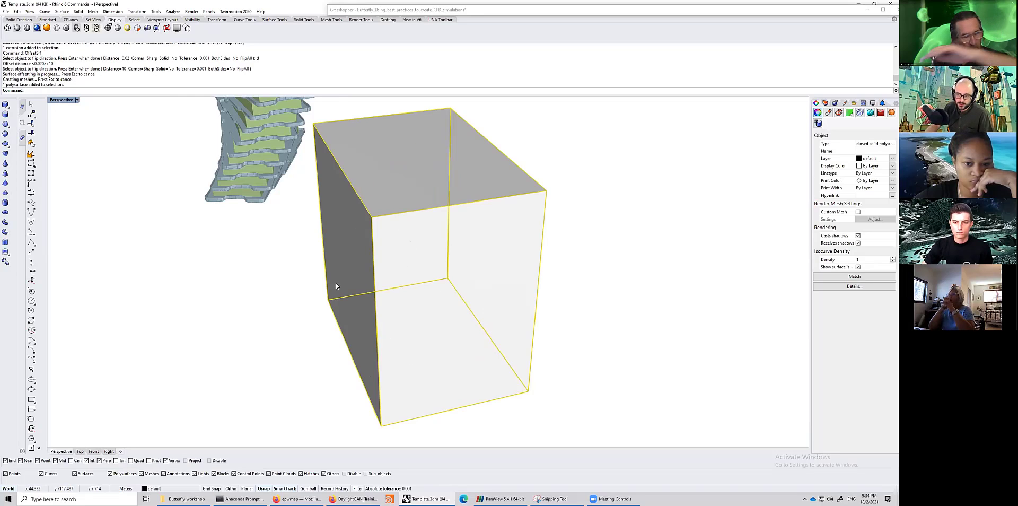
pyautogui.write('Offset')
pyautogui.press('Return')
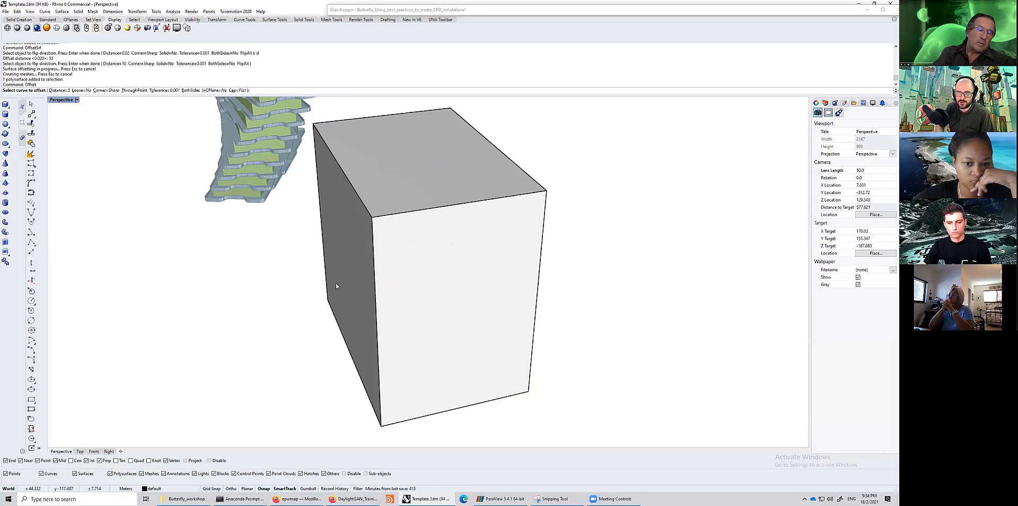
pyautogui.press('Escape')
pyautogui.click(336, 283)
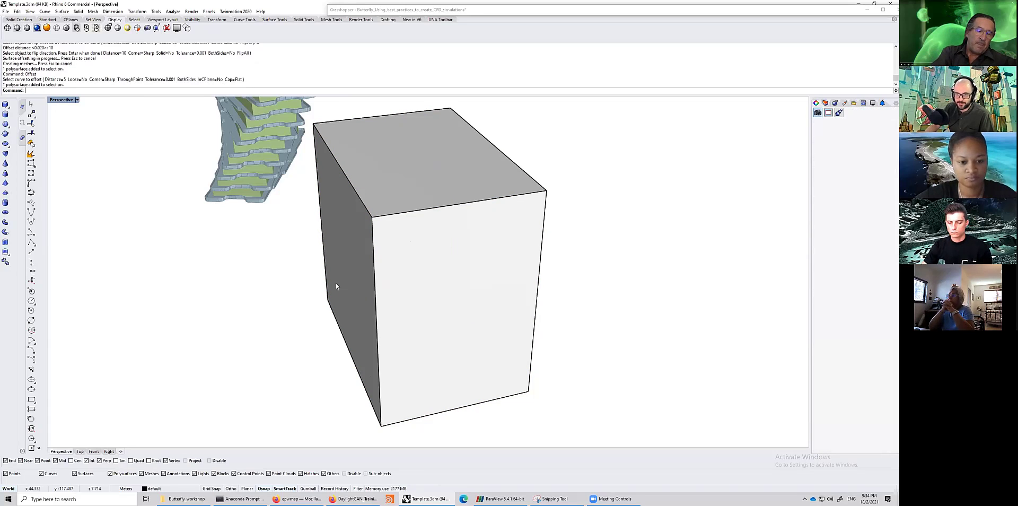
pyautogui.press('Return')
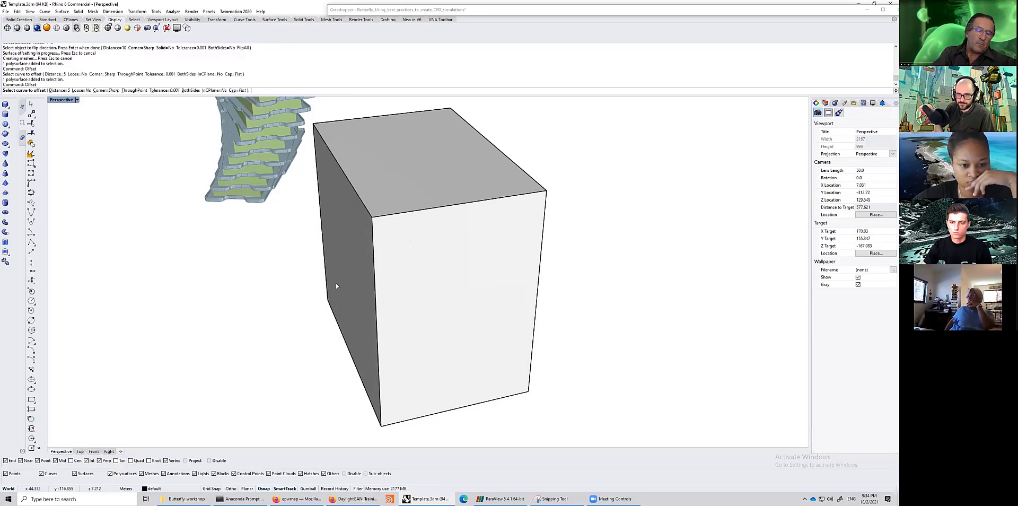
pyautogui.press('Escape')
pyautogui.write('OffsetSrf')
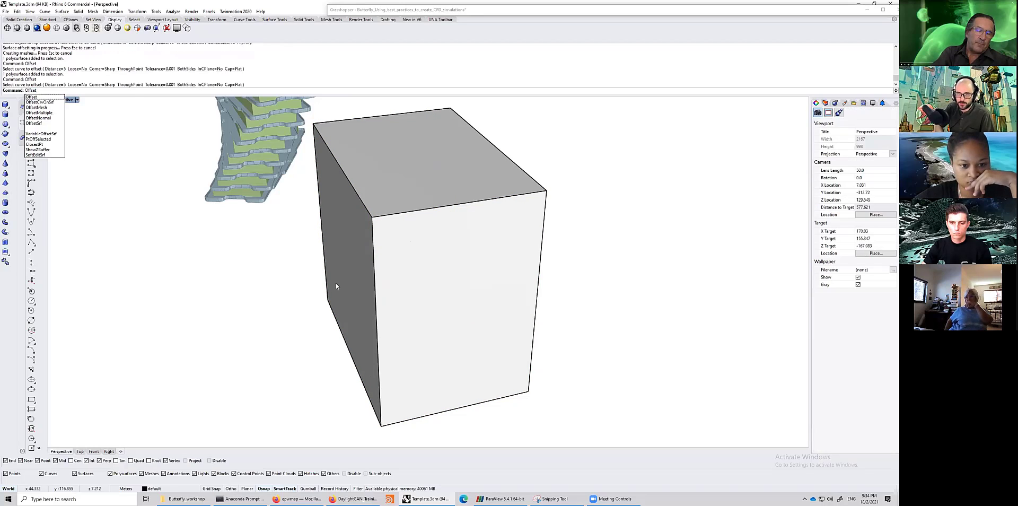
pyautogui.press('Return')
pyautogui.click(337, 286)
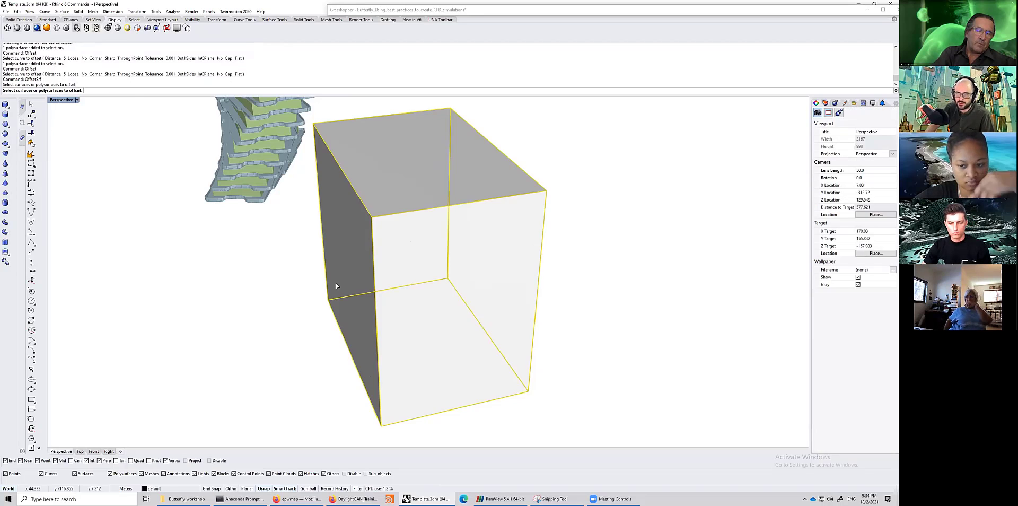
pyautogui.press('Return')
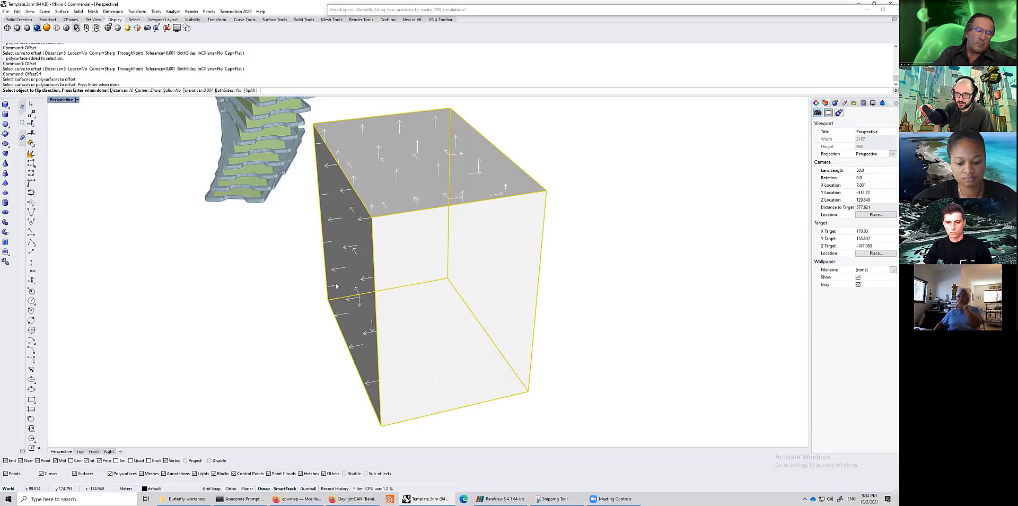
pyautogui.press('Return')
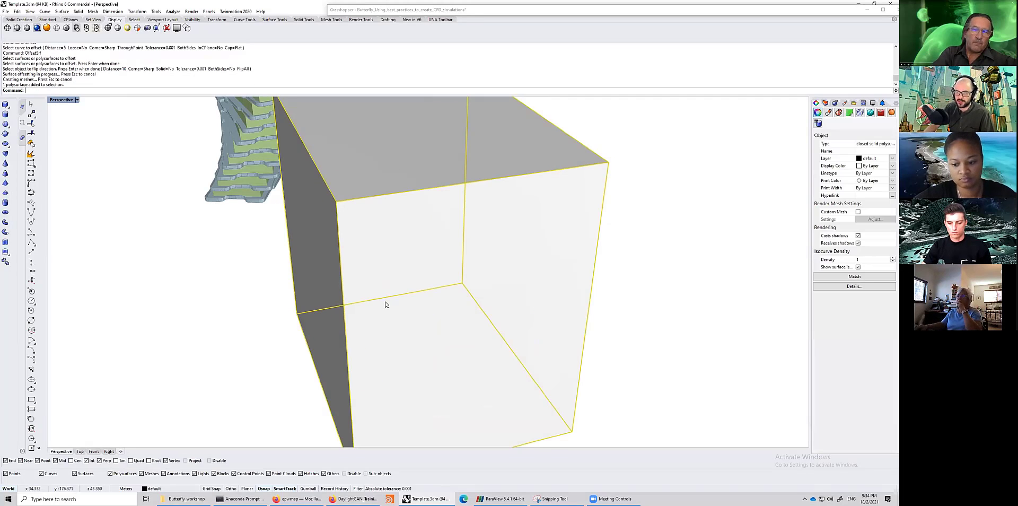
# - Drag the nested boxes apart and select each to compare their sizes
pyautogui.moveTo(432, 300); pyautogui.dragTo(657, 284)
pyautogui.moveTo(656, 284); pyautogui.dragTo(541, 358, button='right')
pyautogui.moveTo(432, 275); pyautogui.dragTo(318, 272)
pyautogui.click(393, 338)
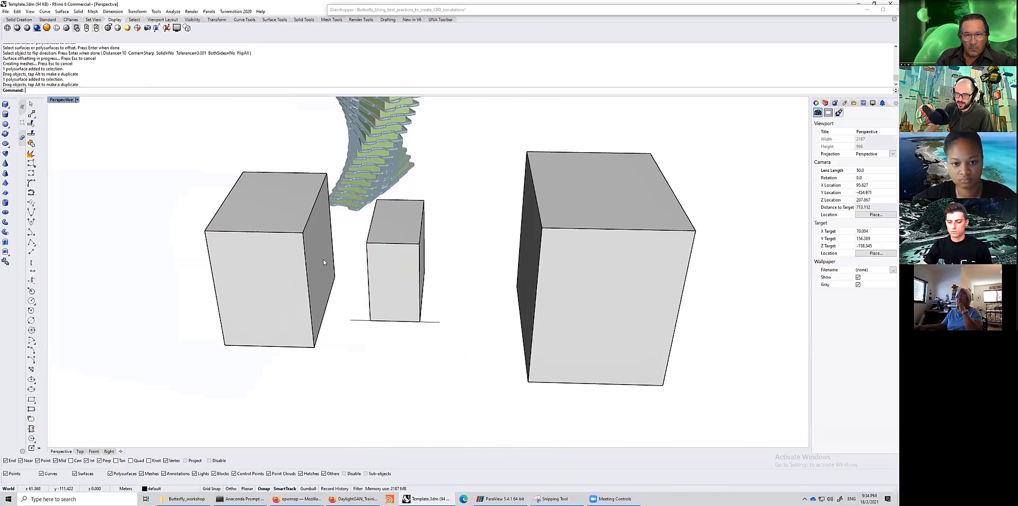
pyautogui.click(393, 219)
pyautogui.click(248, 208)
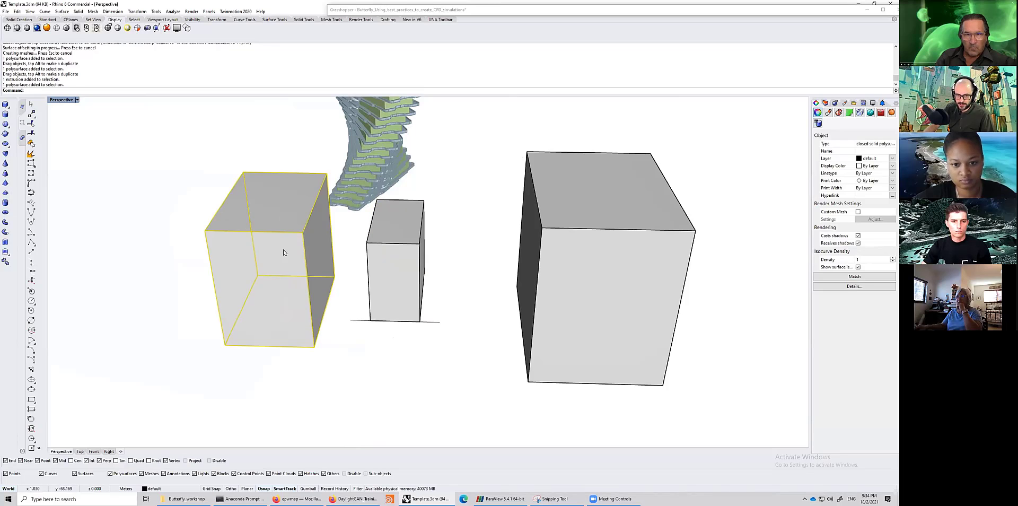
pyautogui.click(552, 232)
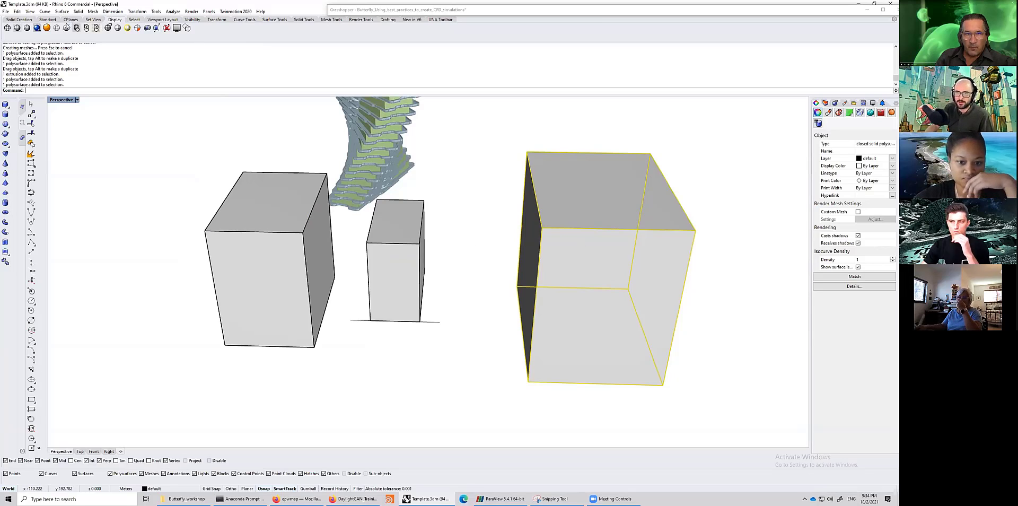
# - Undo the three box moves
pyautogui.moveTo(311, 253); pyautogui.dragTo(455, 297)
pyautogui.hotkey('ctrl', 'z')
pyautogui.hotkey('ctrl', 'z')
pyautogui.hotkey('ctrl', 'z')
pyautogui.press('Escape')
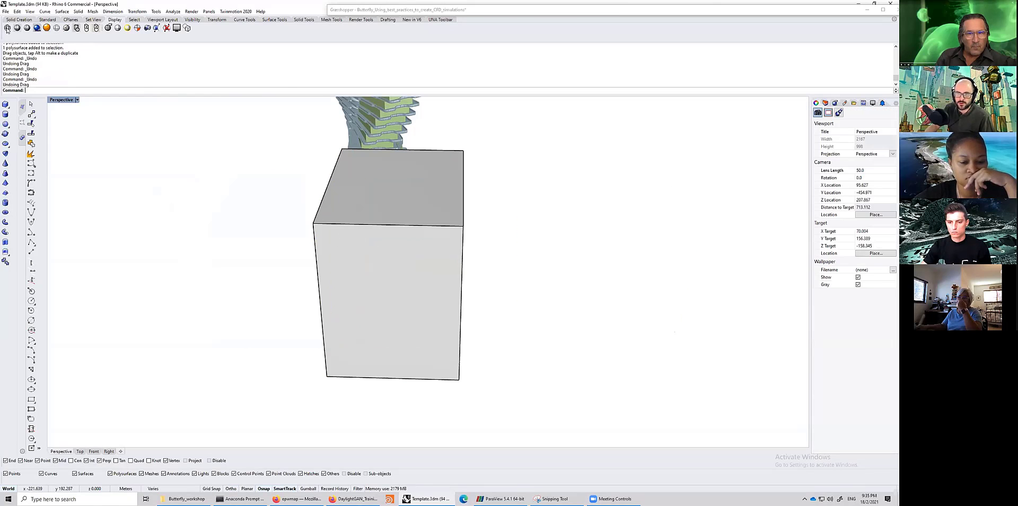
# - Switch the Perspective view to Wireframe display and select the inner box of the nested set
pyautogui.hotkey('ctrl', 'alt', 'w')
pyautogui.moveTo(297, 264); pyautogui.dragTo(284, 317, button='right')
pyautogui.scroll(3, 257, 232)
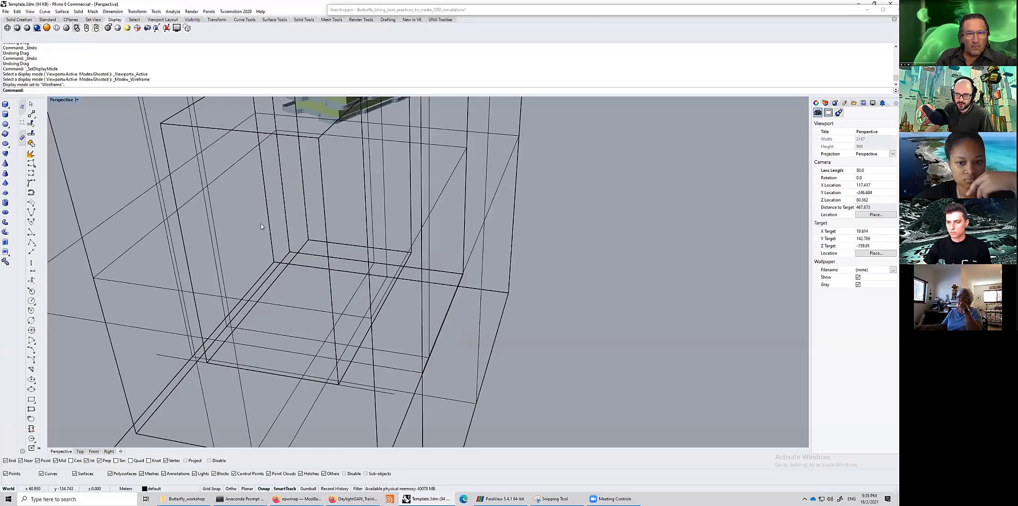
pyautogui.scroll(-3, 260, 227)
pyautogui.click(276, 237)
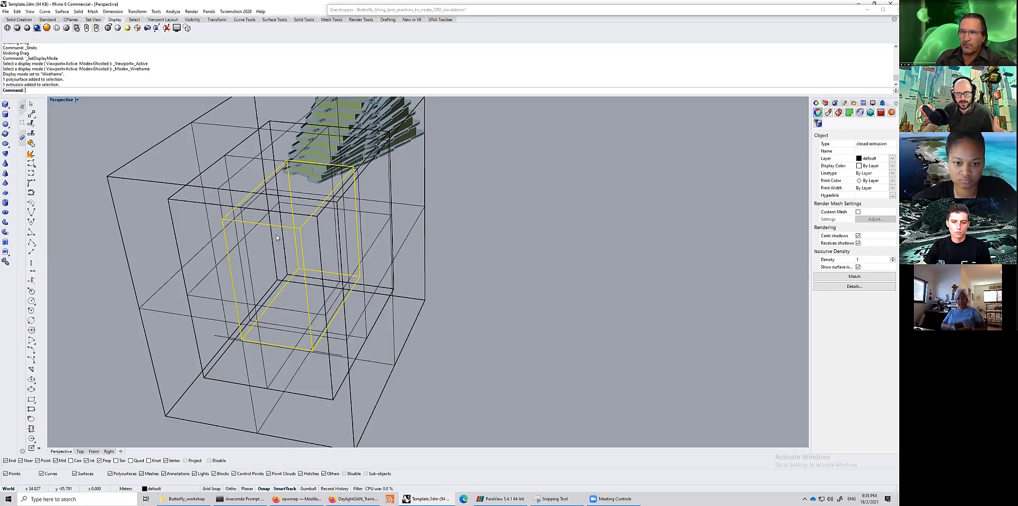
# - Return to Grasshopper and select the (10, 2) refinement level panel feeding the Refinement Region
pyautogui.doubleClick(604, 10)
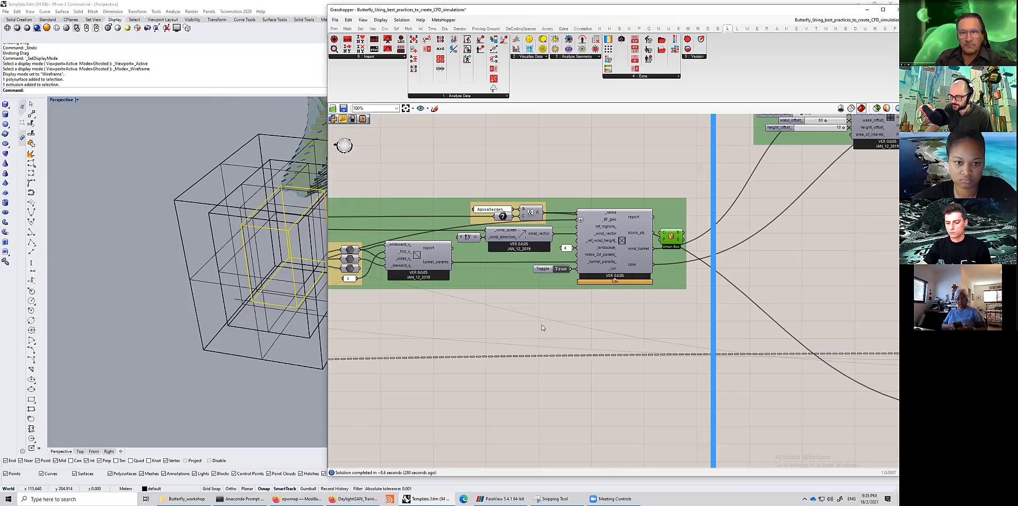
pyautogui.moveTo(350, 314); pyautogui.dragTo(903, 277, button='right')
pyautogui.scroll(4, 452, 328)
pyautogui.click(526, 332)
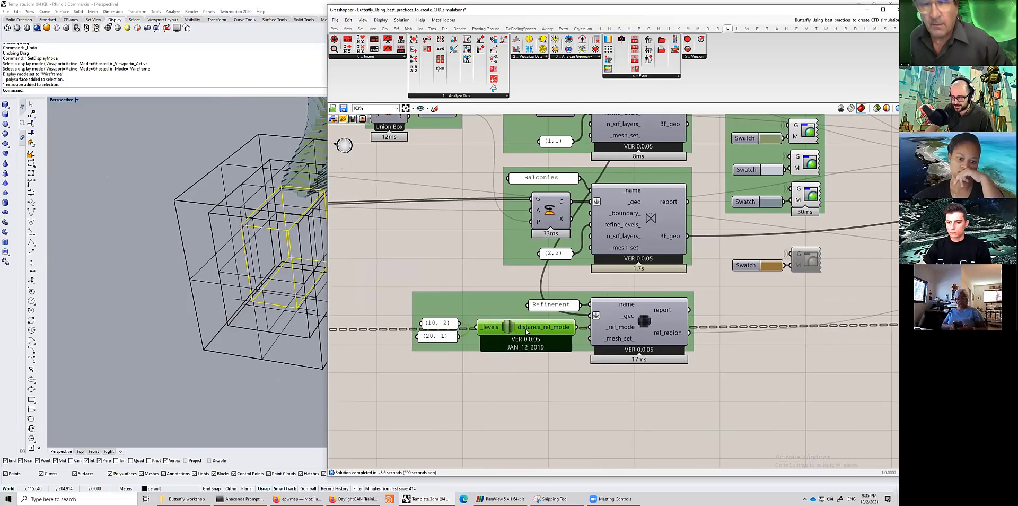
pyautogui.scroll(2, 447, 324)
pyautogui.click(431, 322)
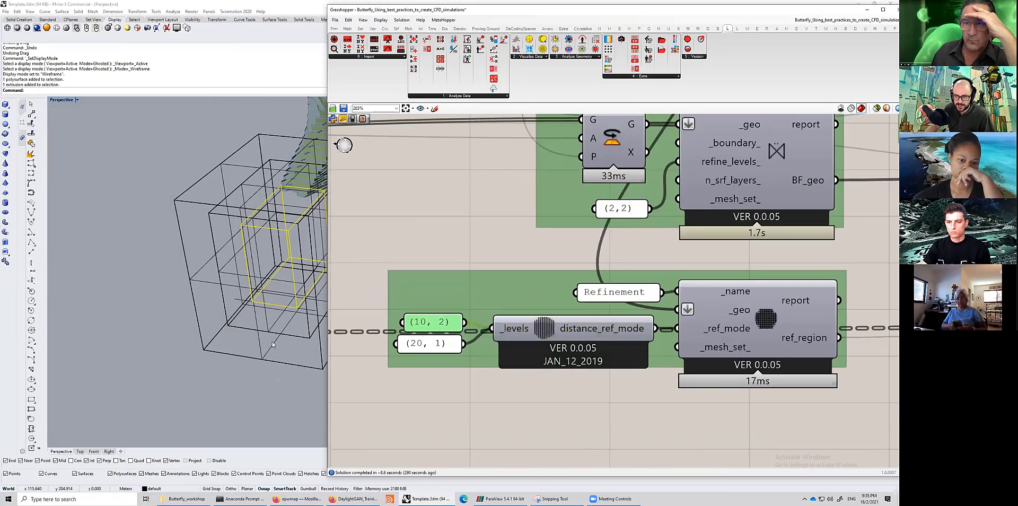
# - Select the (20, 1) refinement level panel and orbit the Perspective view to inspect the nested boxes
pyautogui.click(434, 343)
pyautogui.moveTo(272, 345)
pyautogui.mouseDown(button='right')
pyautogui.moveTo(234, 339)
pyautogui.moveTo(260, 342)
pyautogui.mouseUp(button='right')
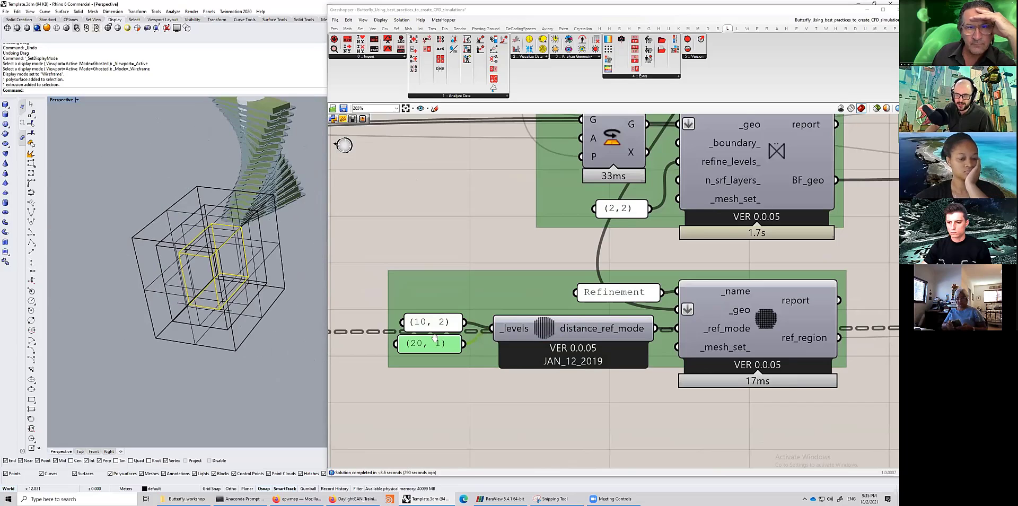
pyautogui.keyDown('shift'); pyautogui.moveTo(435, 338); pyautogui.dragTo(420, 320, button='right'); pyautogui.keyUp('shift')
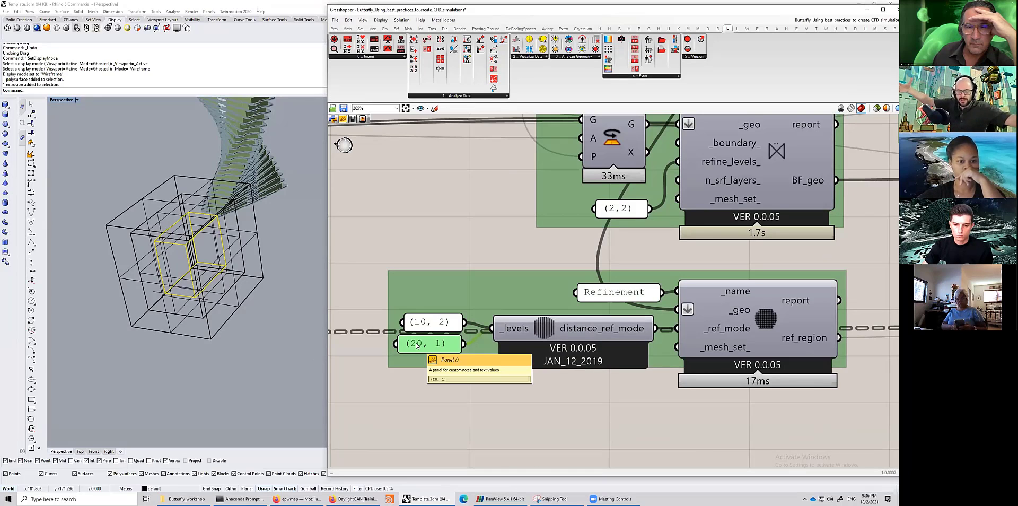
pyautogui.doubleClick(423, 386)
pyautogui.write('(')
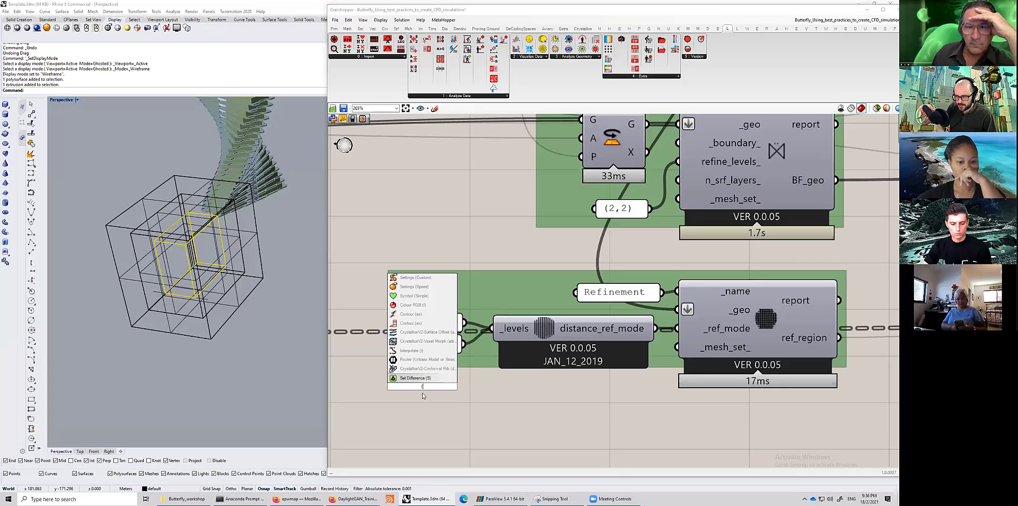
pyautogui.write('1')
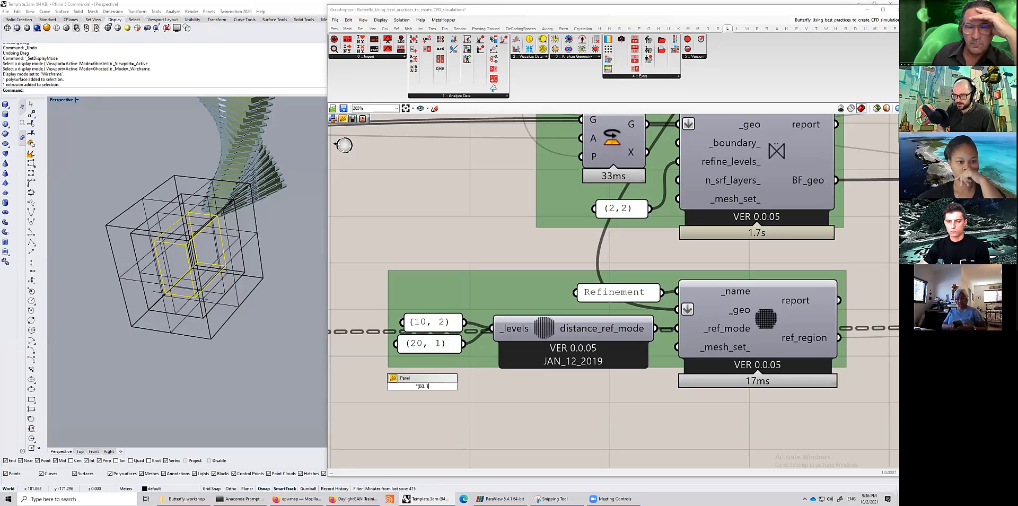
pyautogui.write('50, 0)')
pyautogui.press('Return')
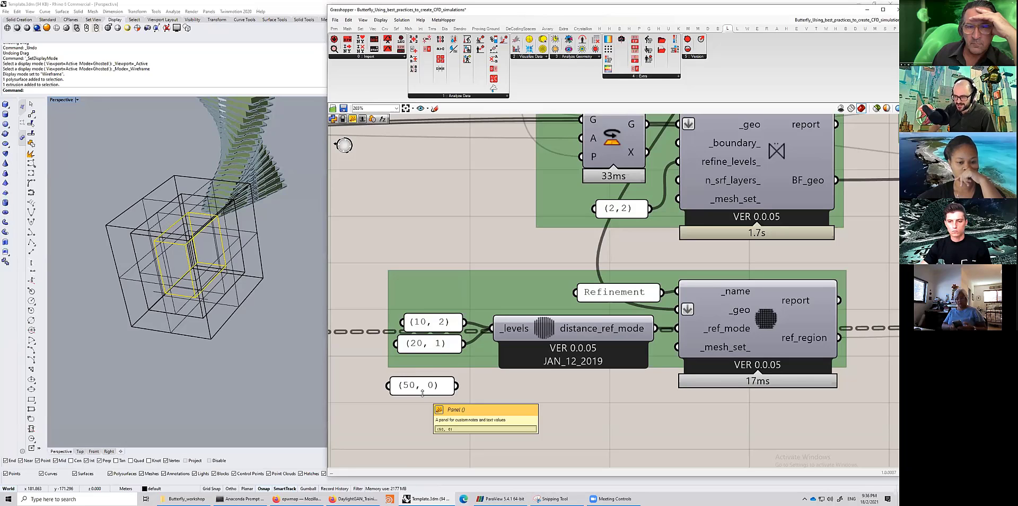
pyautogui.moveTo(426, 390); pyautogui.dragTo(430, 371)
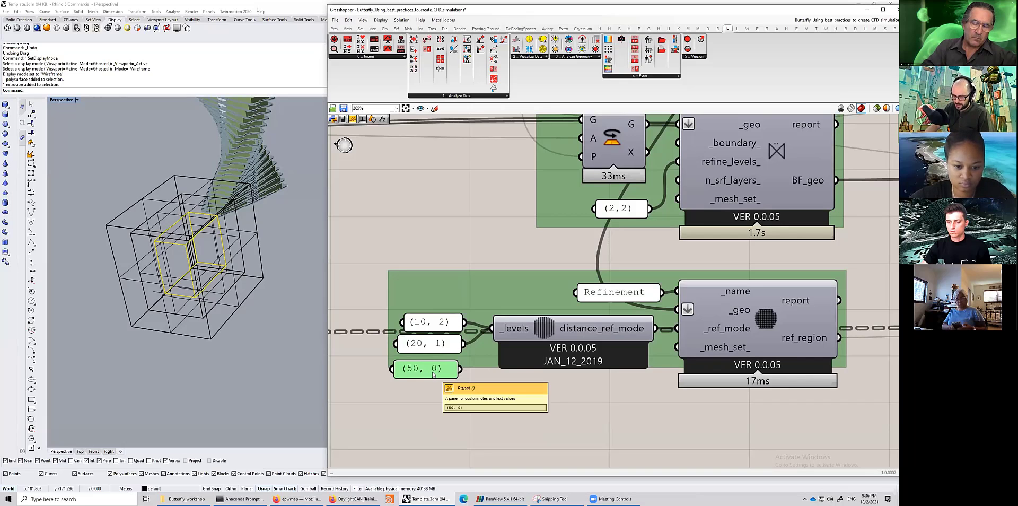
pyautogui.press('Delete')
# - Examine the Butterfly geometry components, their refinement level panels and the Refinement Region component
pyautogui.scroll(-4, 432, 371)
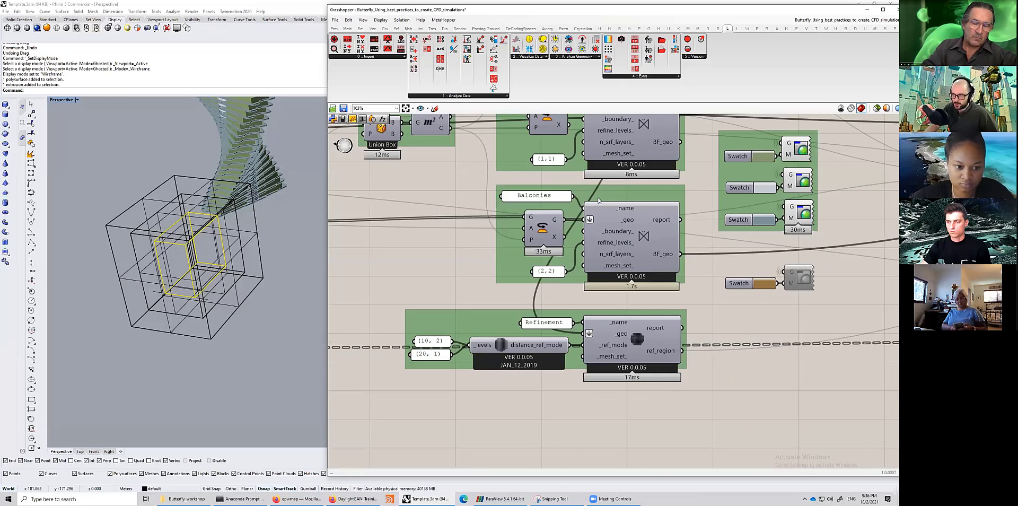
pyautogui.scroll(-3, 599, 200)
pyautogui.moveTo(572, 115); pyautogui.dragTo(567, 170, button='right')
pyautogui.scroll(-2, 570, 167)
pyautogui.scroll(2, 588, 191)
pyautogui.click(582, 175)
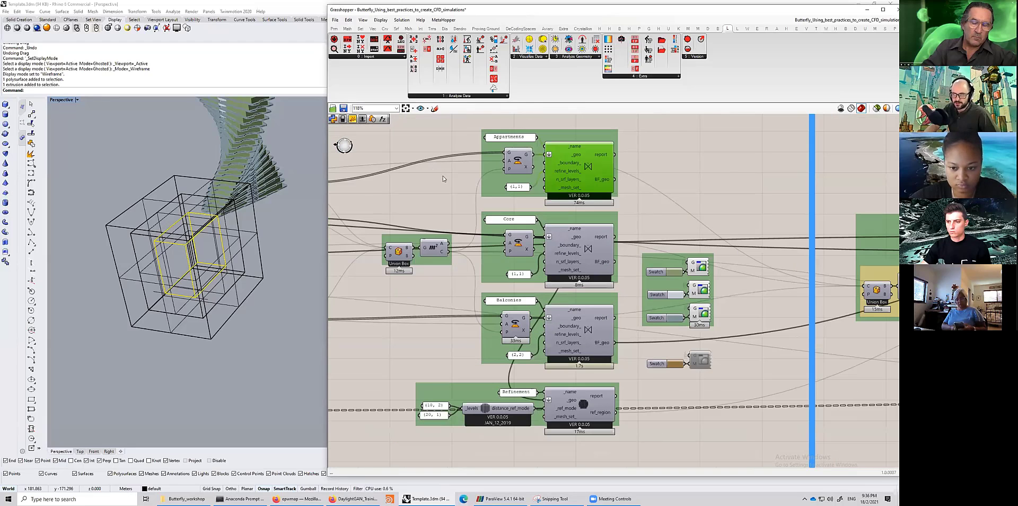
pyautogui.scroll(1, 540, 175)
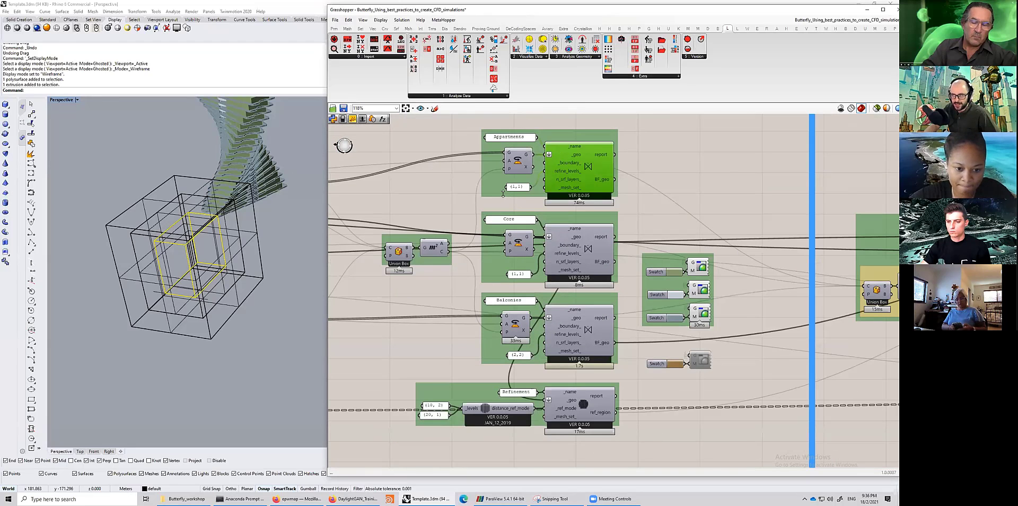
pyautogui.click(505, 193)
pyautogui.scroll(2, 525, 207)
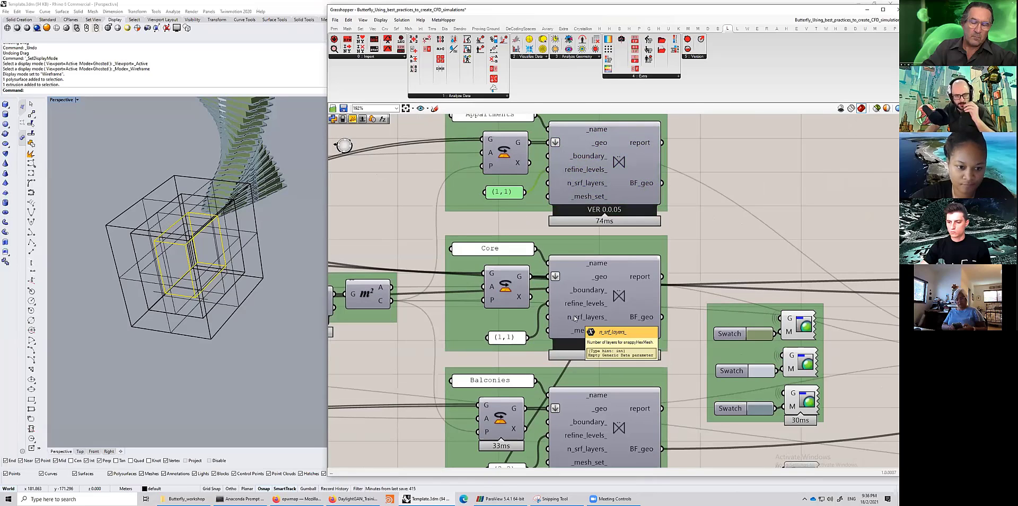
pyautogui.scroll(-1, 561, 313)
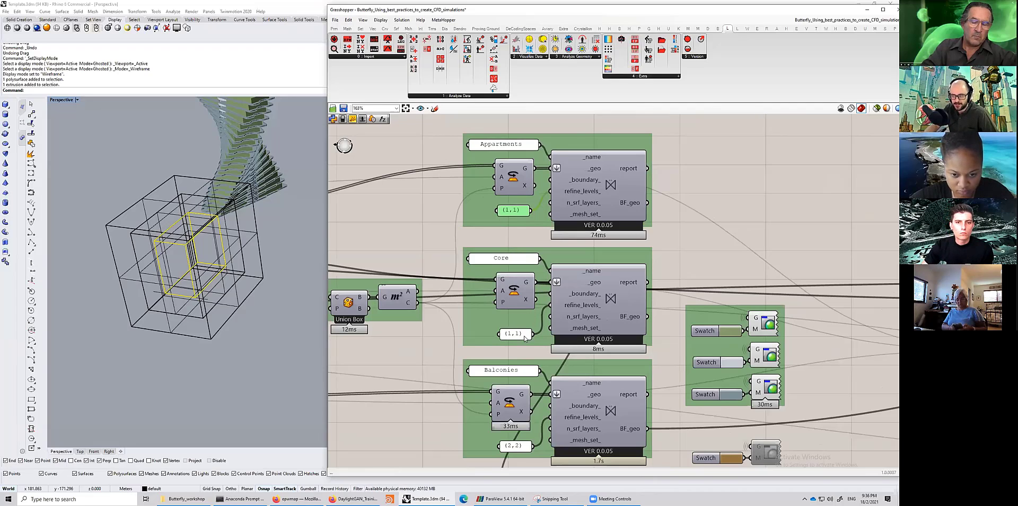
pyautogui.moveTo(533, 238); pyautogui.dragTo(524, 197, button='right')
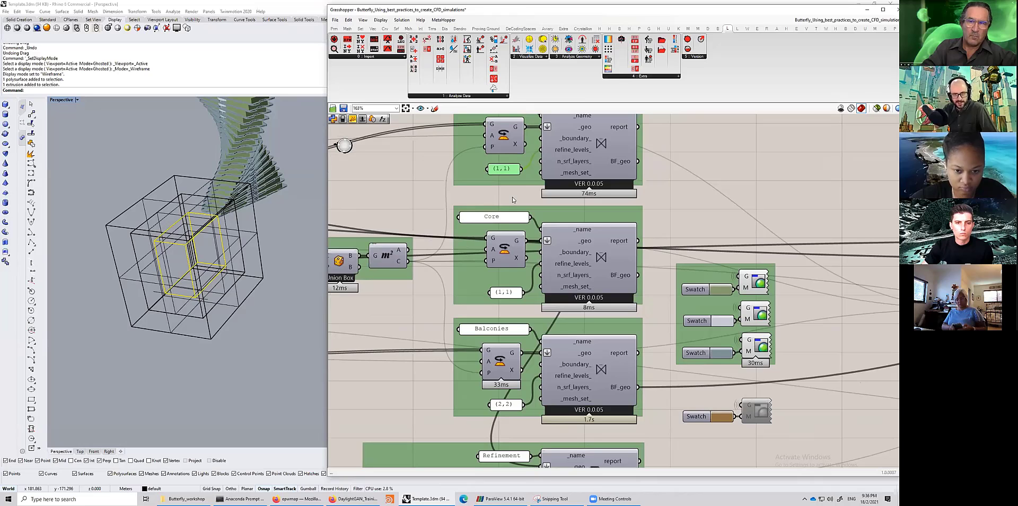
pyautogui.scroll(-2, 513, 197)
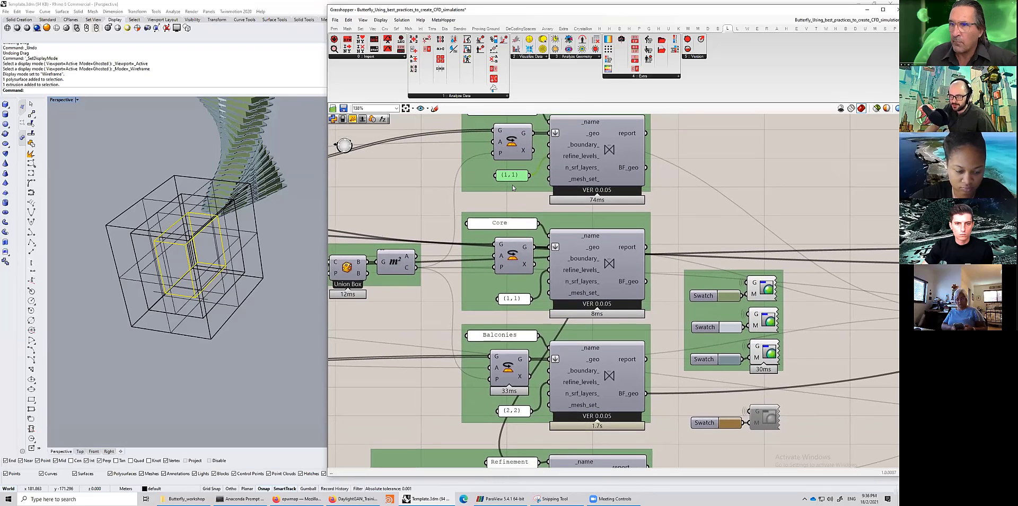
pyautogui.scroll(-2, 513, 186)
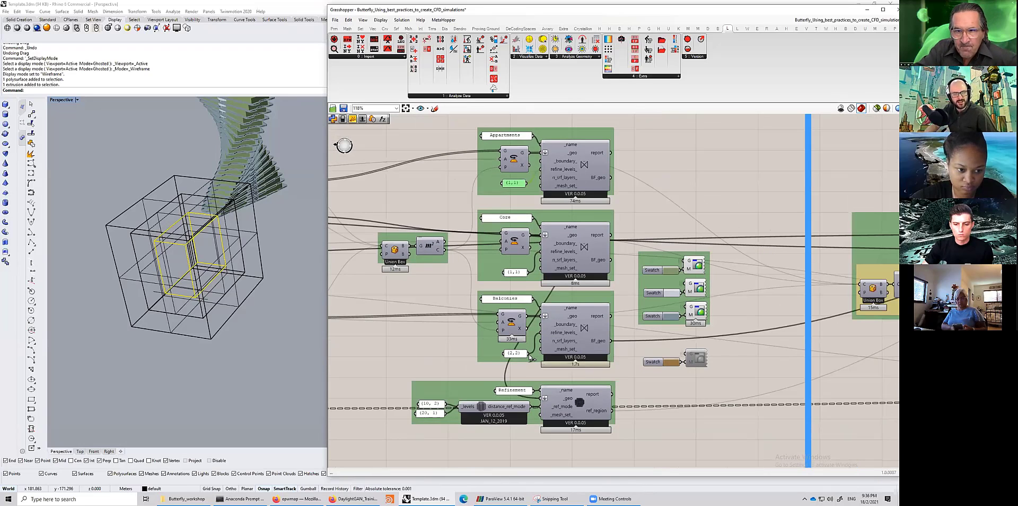
pyautogui.scroll(2, 529, 358)
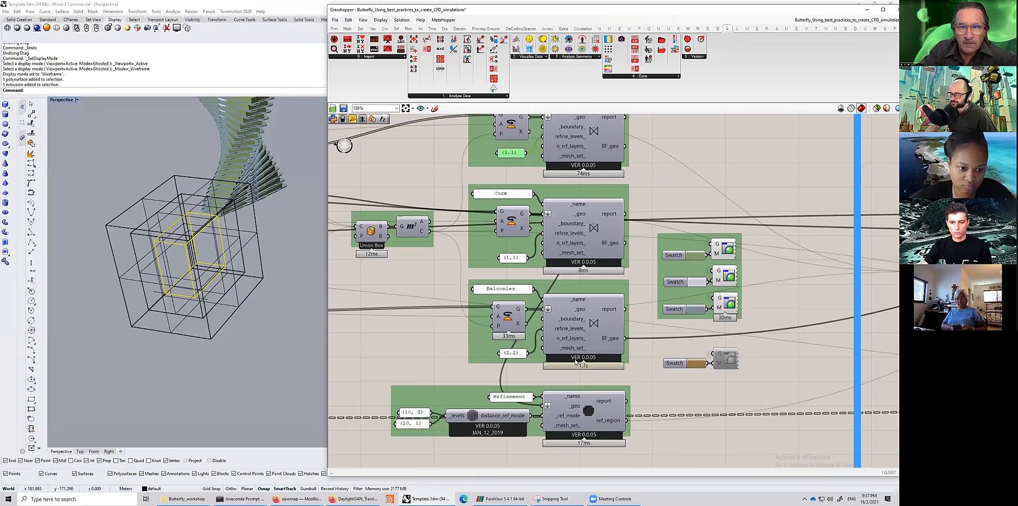
pyautogui.scroll(-2, 570, 406)
pyautogui.click(570, 396)
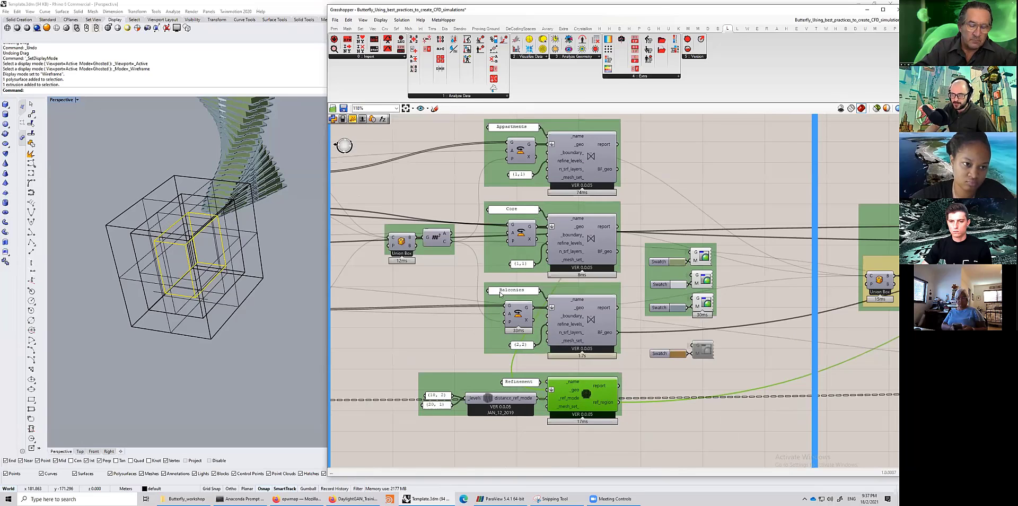
pyautogui.scroll(2, 553, 386)
pyautogui.scroll(-2, 572, 397)
pyautogui.scroll(2, 571, 397)
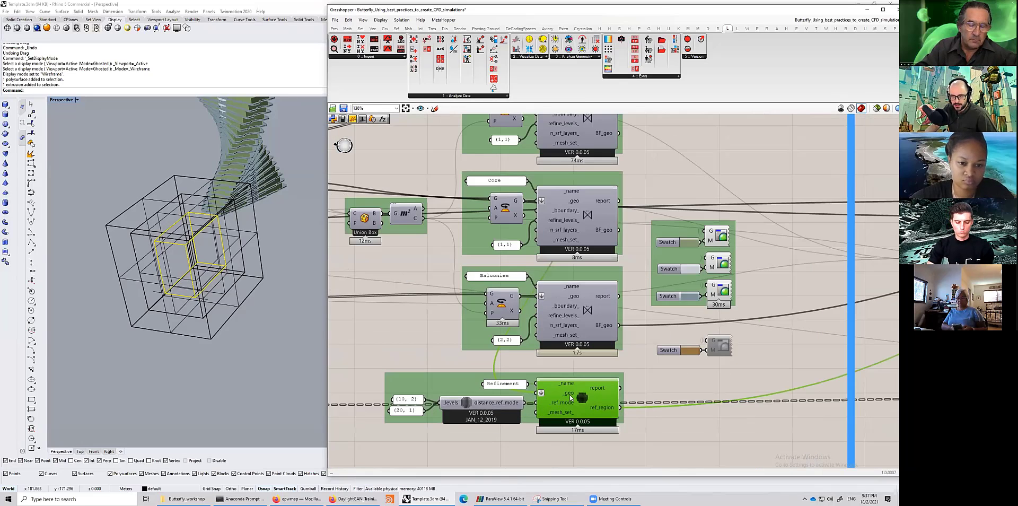
pyautogui.scroll(2, 571, 398)
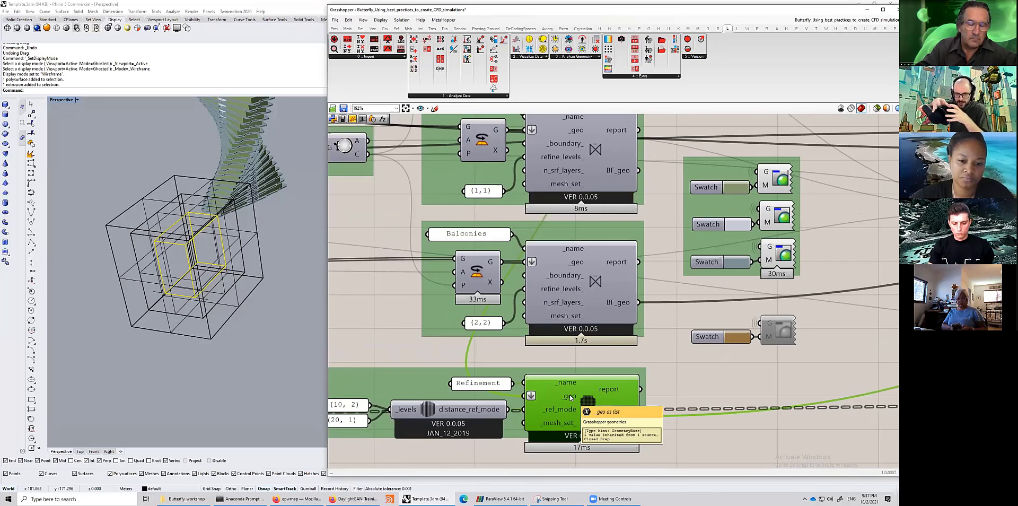
# - Inspect the Balconies geometry component and the outer box in Rhino alongside the wind tunnel section
pyautogui.click(487, 265)
pyautogui.moveTo(501, 262); pyautogui.dragTo(492, 355)
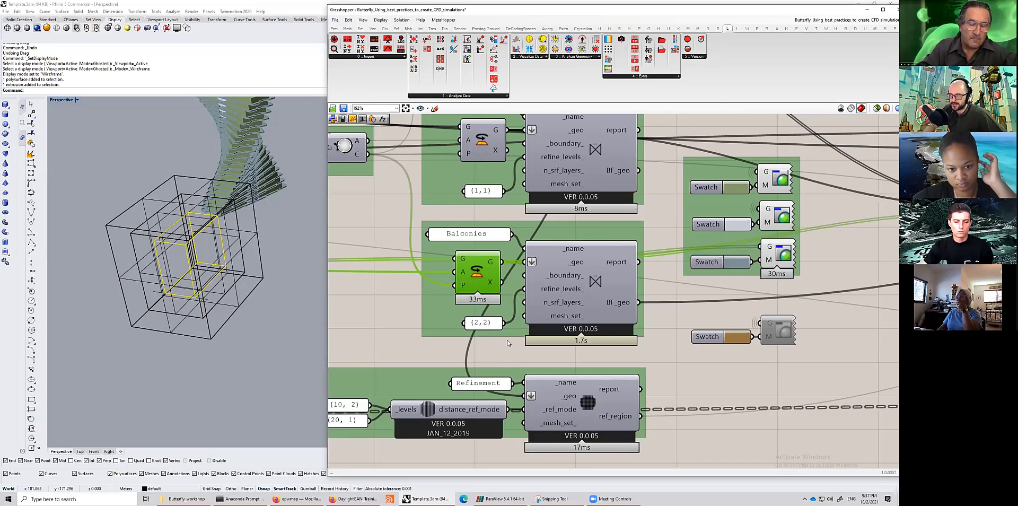
pyautogui.scroll(-3, 506, 342)
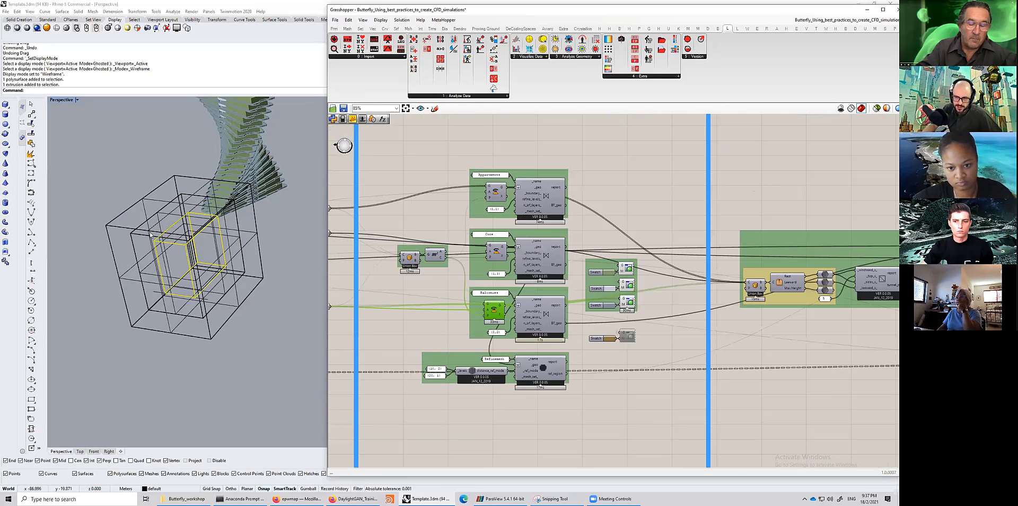
pyautogui.click(155, 259)
pyautogui.scroll(-2, 584, 245)
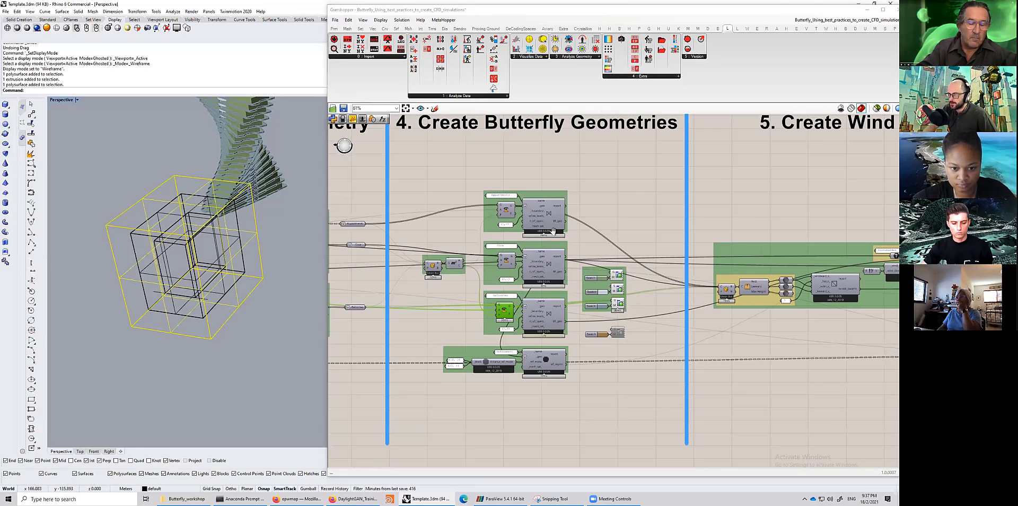
pyautogui.scroll(1, 528, 250)
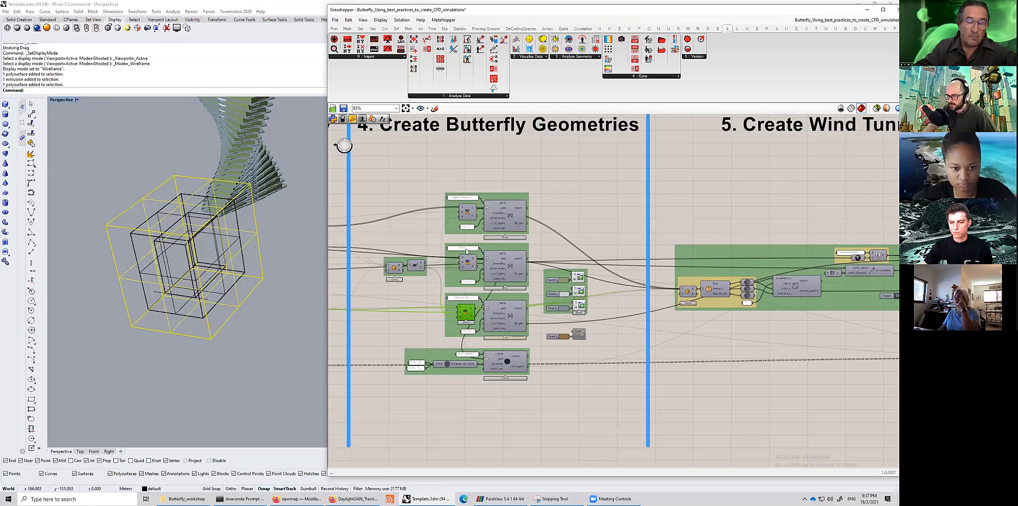
pyautogui.scroll(1, 465, 298)
pyautogui.moveTo(465, 298); pyautogui.dragTo(429, 294, button='right')
pyautogui.click(463, 270)
pyautogui.click(463, 328)
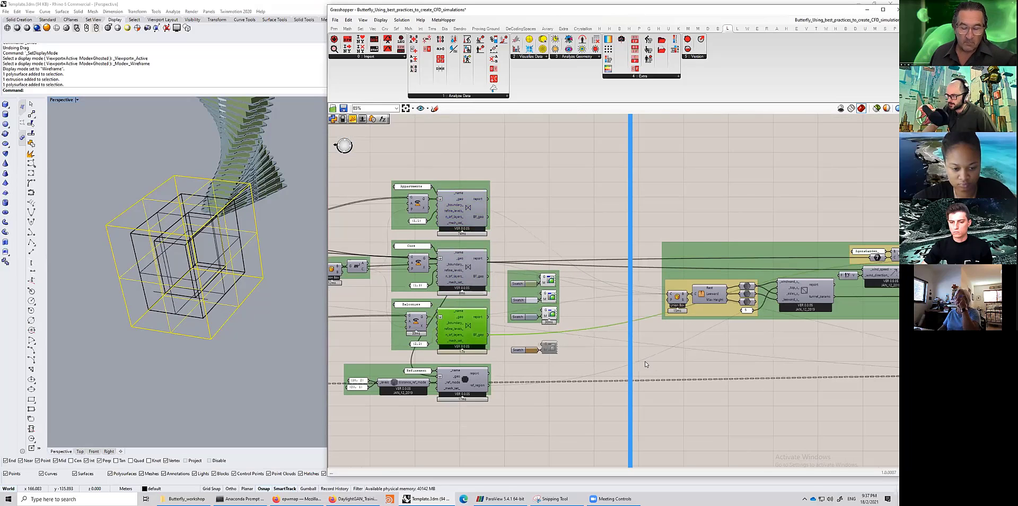
pyautogui.moveTo(467, 270); pyautogui.dragTo(381, 278, button='right')
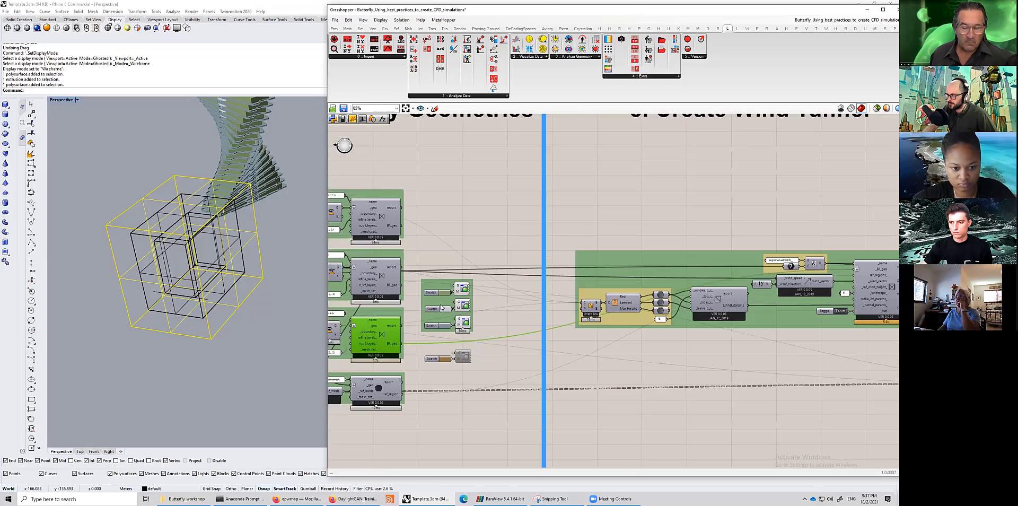
pyautogui.click(381, 278)
pyautogui.click(641, 372)
pyautogui.moveTo(403, 287); pyautogui.dragTo(727, 371)
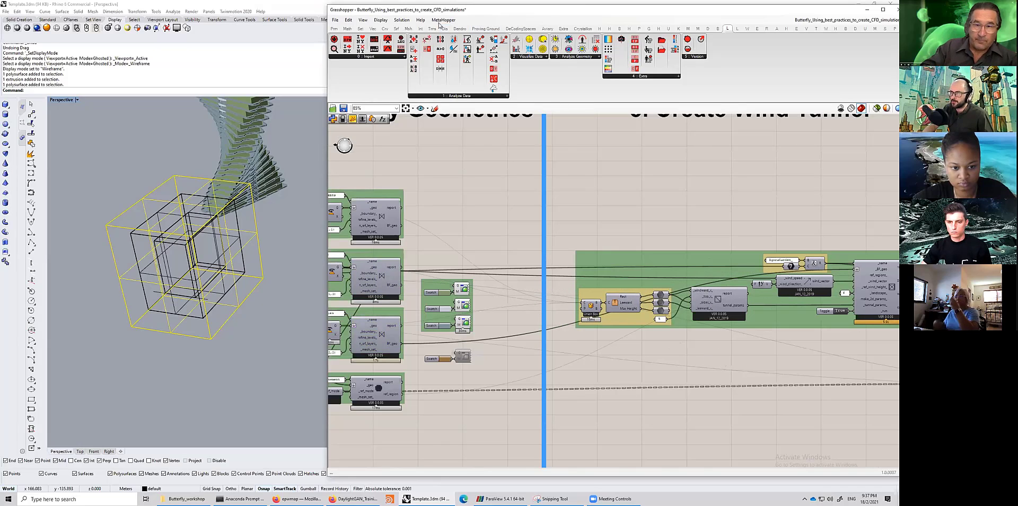
# - Disable the solver and connect a Butterfly geometry output to the wind tunnel's _BF_geo input
pyautogui.click(401, 19)
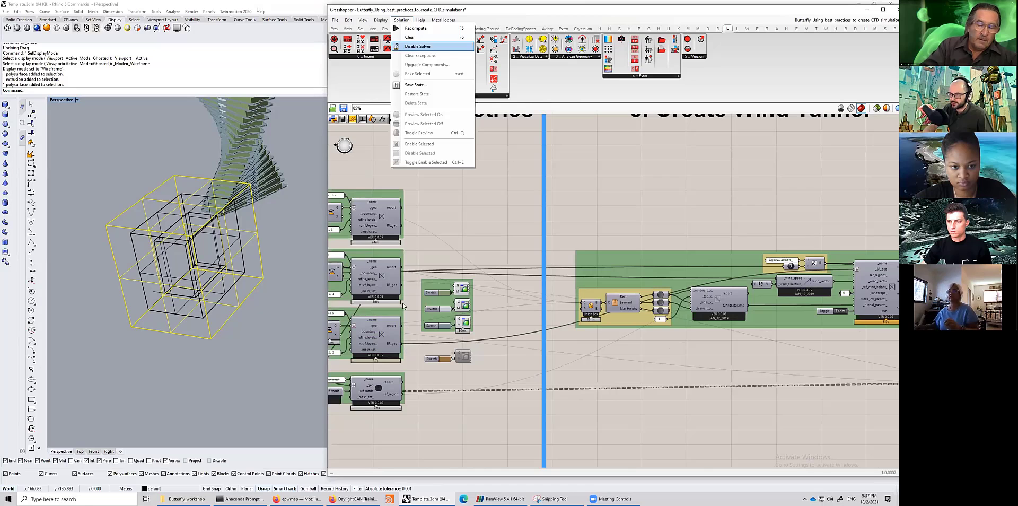
pyautogui.keyDown('shift'); pyautogui.moveTo(846, 266); pyautogui.dragTo(855, 269); pyautogui.keyUp('shift')
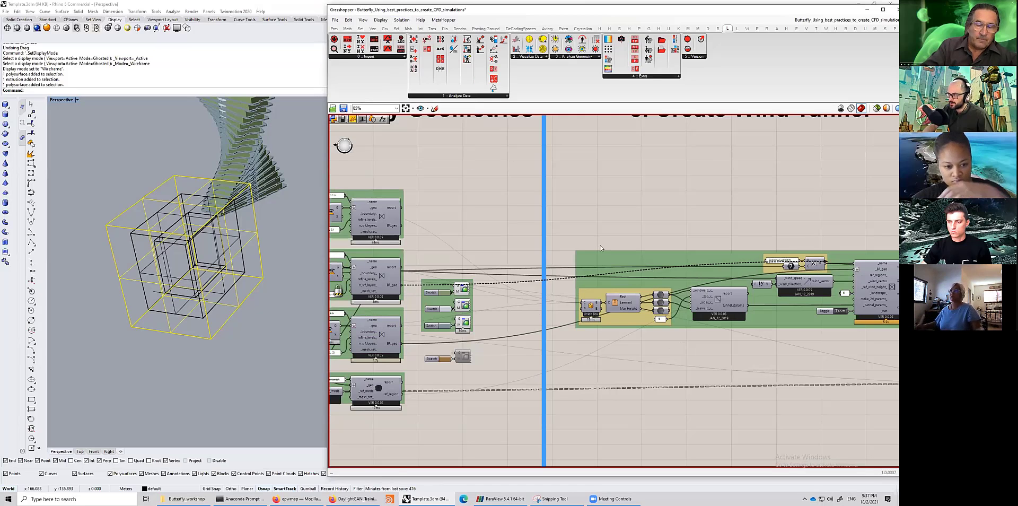
pyautogui.keyDown('shift'); pyautogui.moveTo(404, 228); pyautogui.dragTo(855, 269); pyautogui.keyUp('shift')
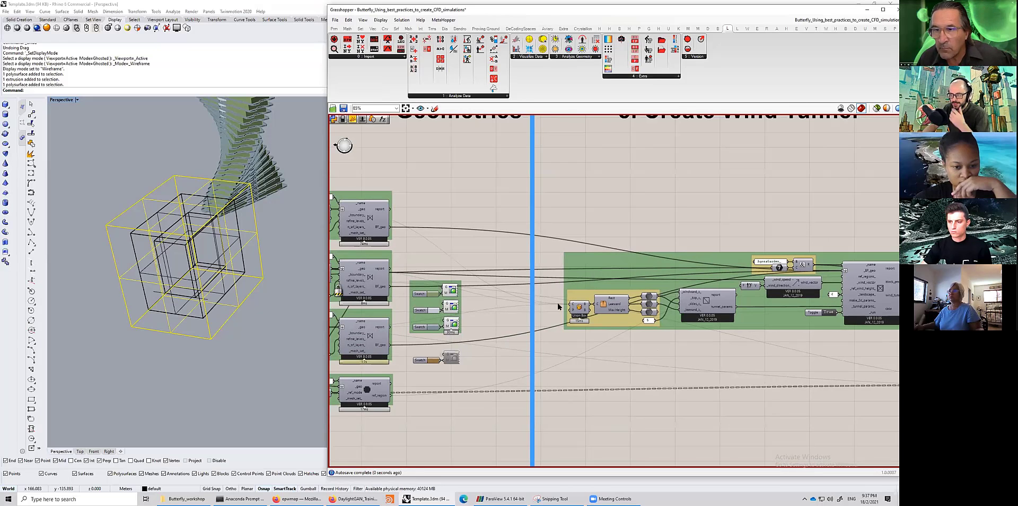
pyautogui.scroll(5, 588, 295)
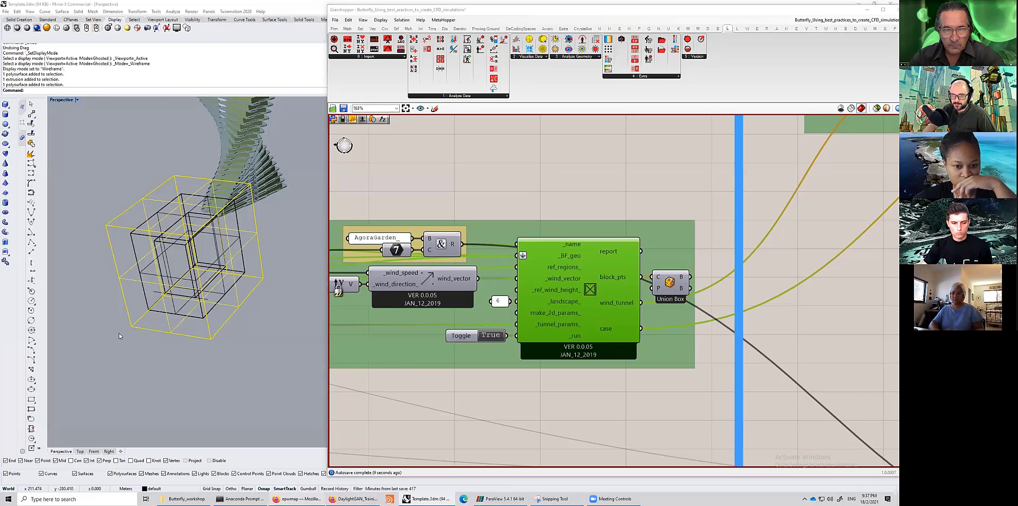
# - Switch to the presentation slides and advance to the Meshing Strategy slide
pyautogui.hotkey('alt', 'Tab')
pyautogui.hotkey('ctrl', 'shift', 'Tab')
pyautogui.click(796, 52)
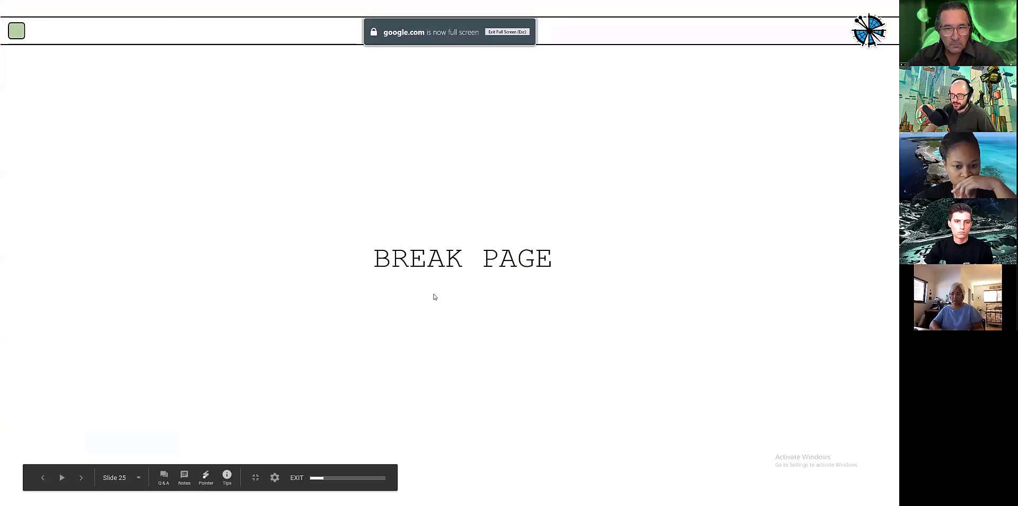
pyautogui.press('Right')
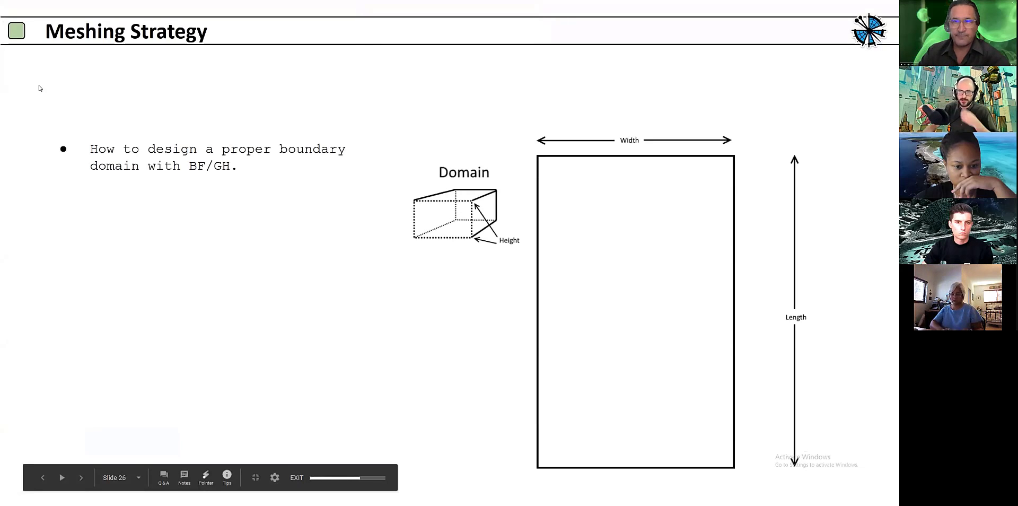
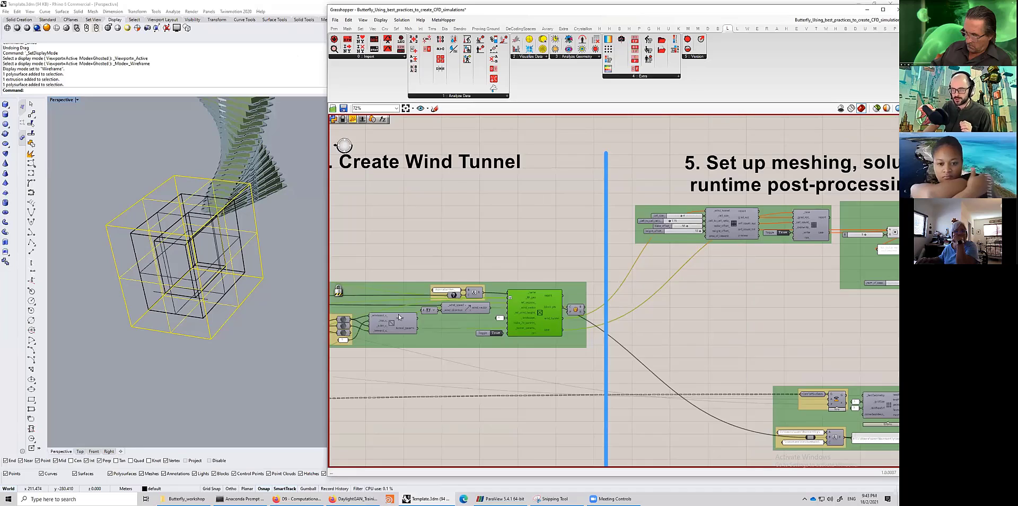
# - Examine the wind tunnel parameters component and its windward, top, sides and leeward multiplier inputs
pyautogui.scroll(3, 385, 342)
pyautogui.moveTo(385, 342); pyautogui.dragTo(629, 328, button='right')
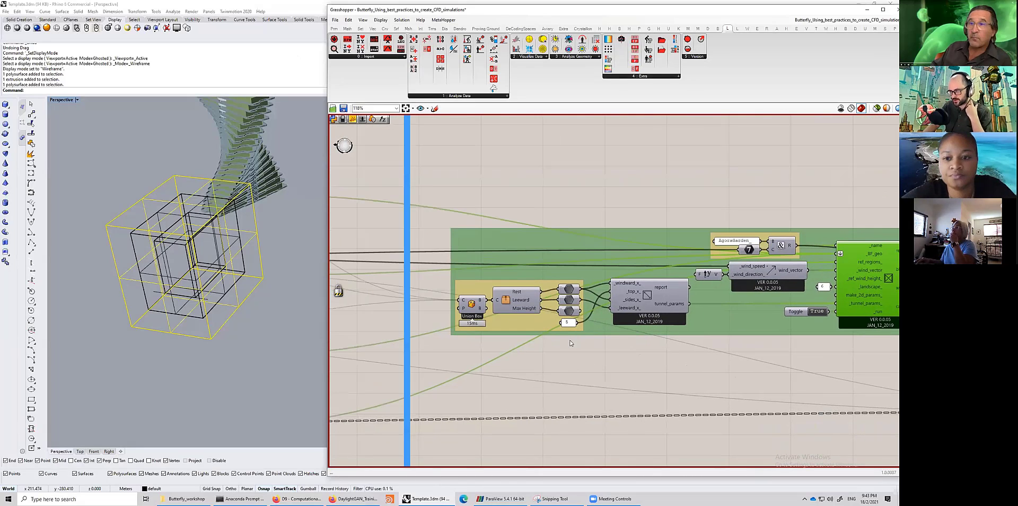
pyautogui.scroll(3, 649, 322)
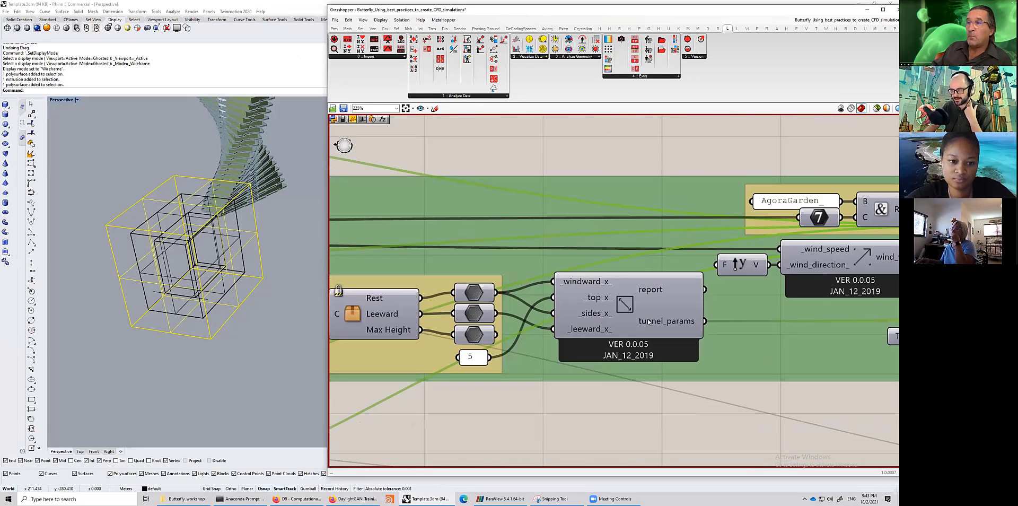
pyautogui.click(649, 321)
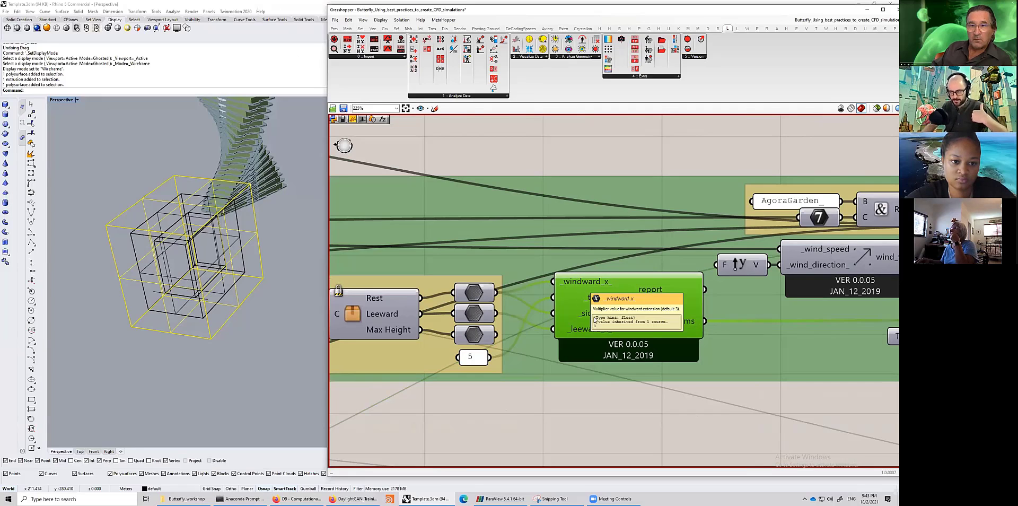
pyautogui.moveTo(595, 316)
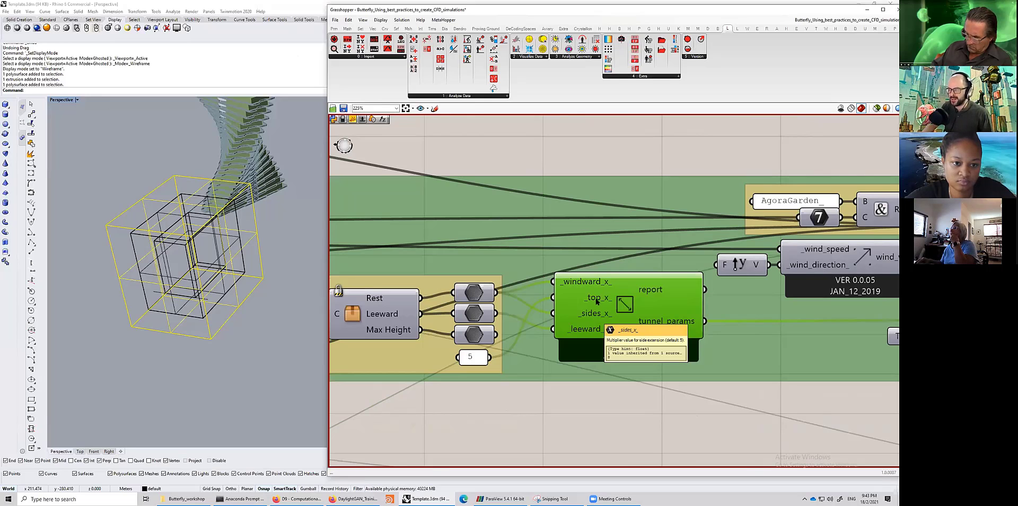
pyautogui.moveTo(644, 314); pyautogui.dragTo(740, 313, button='right')
pyautogui.moveTo(460, 316); pyautogui.dragTo(528, 316, button='right')
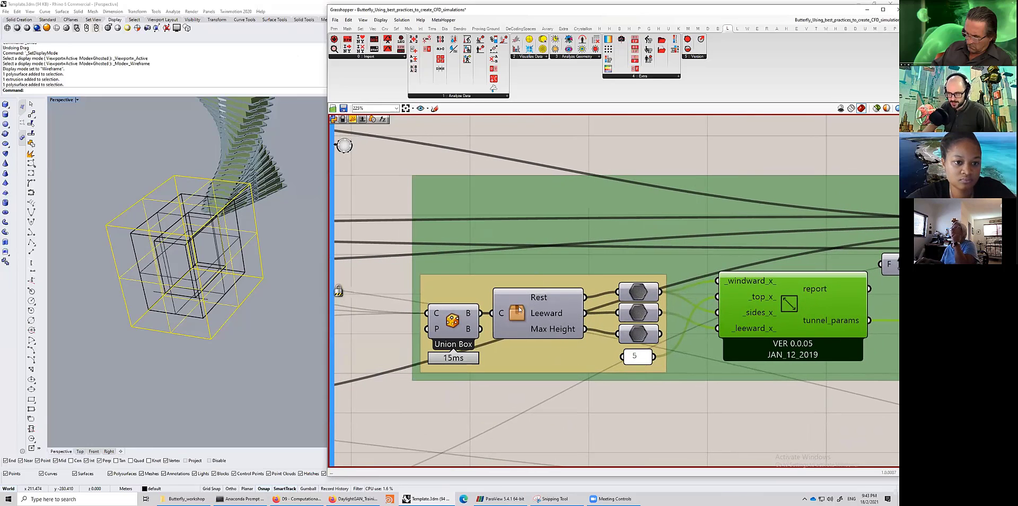
pyautogui.click(519, 310)
pyautogui.scroll(-5, 527, 314)
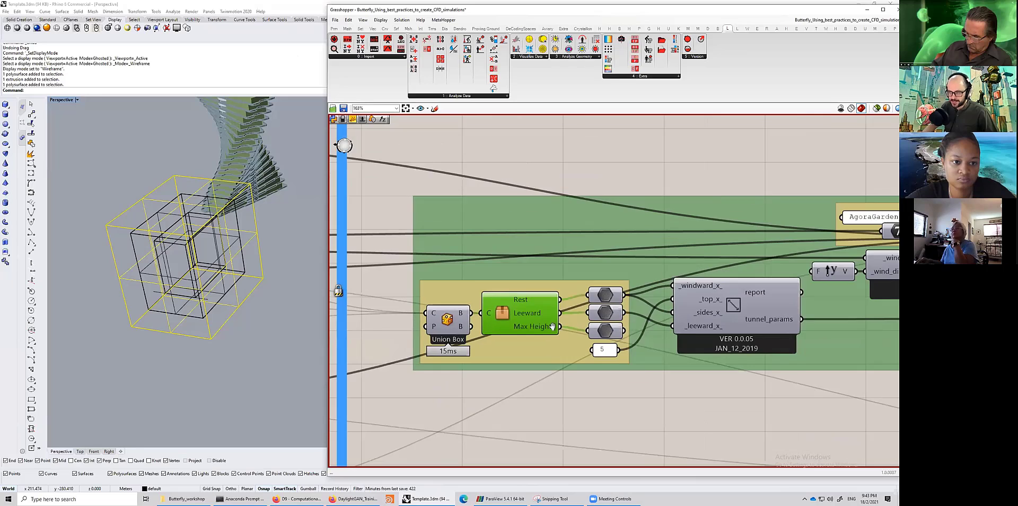
# - Attach a Union Box preview to the wind tunnel's outputs and recompute the solution to generate the tunnel
pyautogui.click(454, 322)
pyautogui.moveTo(456, 323); pyautogui.dragTo(823, 338, button='right')
pyautogui.moveTo(671, 325); pyautogui.dragTo(625, 317, button='right')
pyautogui.moveTo(834, 346); pyautogui.dragTo(609, 328, button='right')
pyautogui.scroll(4, 621, 327)
pyautogui.scroll(-4, 607, 377)
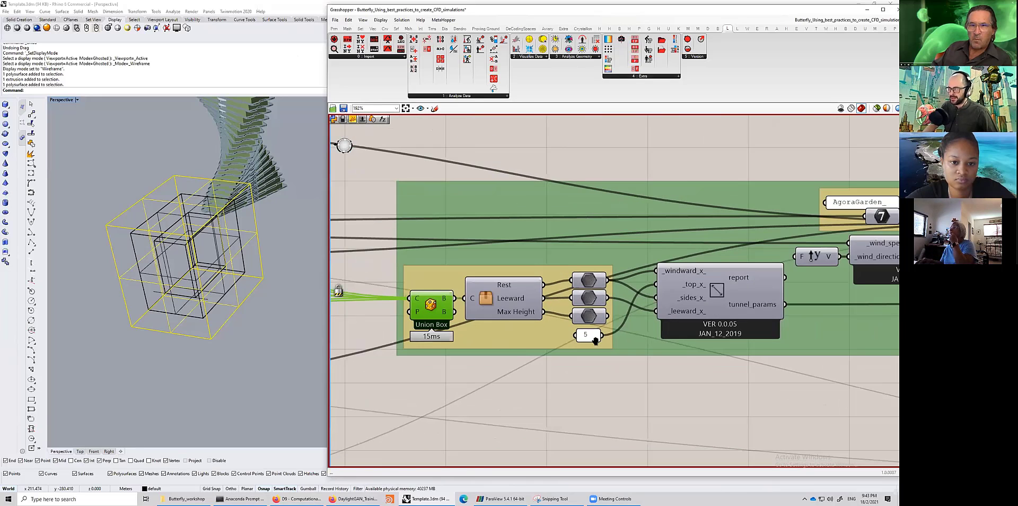
pyautogui.moveTo(789, 272); pyautogui.dragTo(533, 260, button='right')
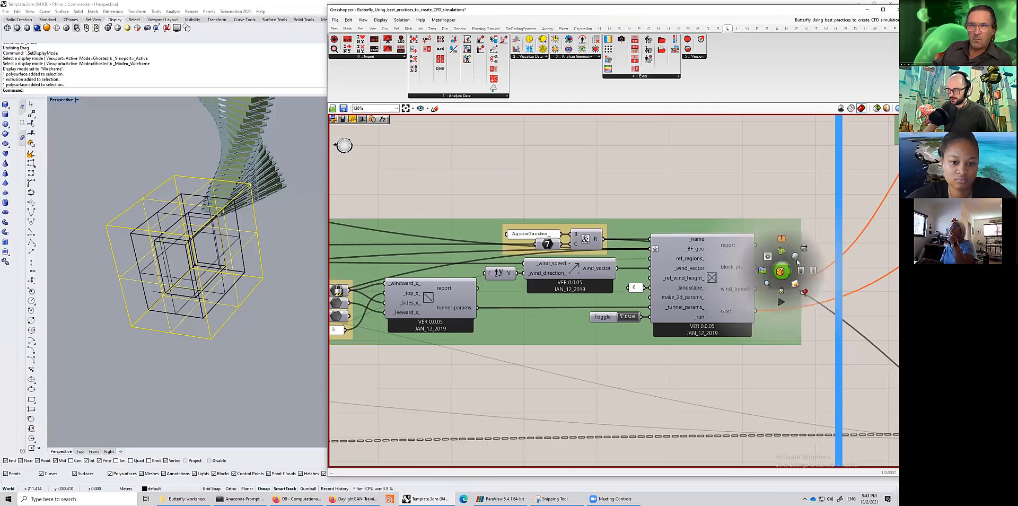
pyautogui.scroll(-5, 253, 300)
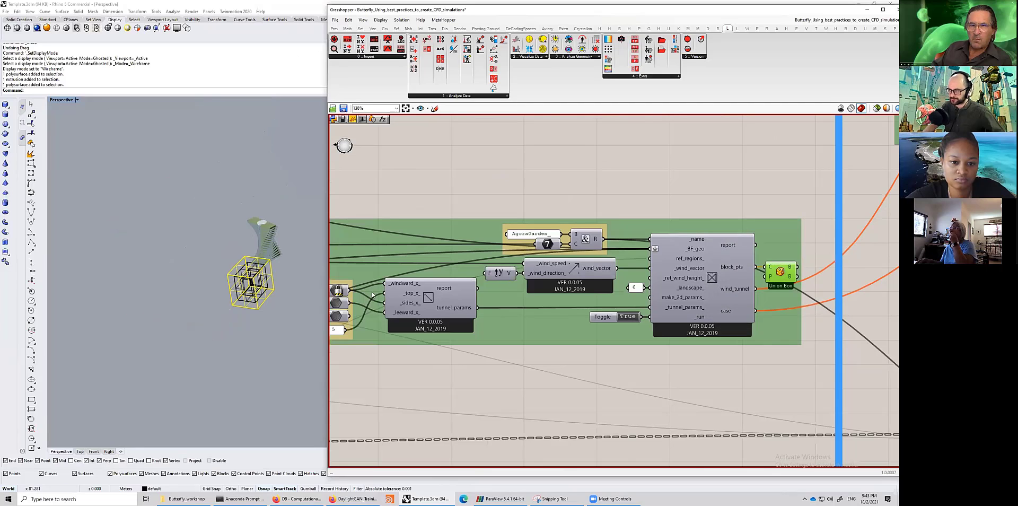
pyautogui.click(762, 364)
pyautogui.click(402, 20)
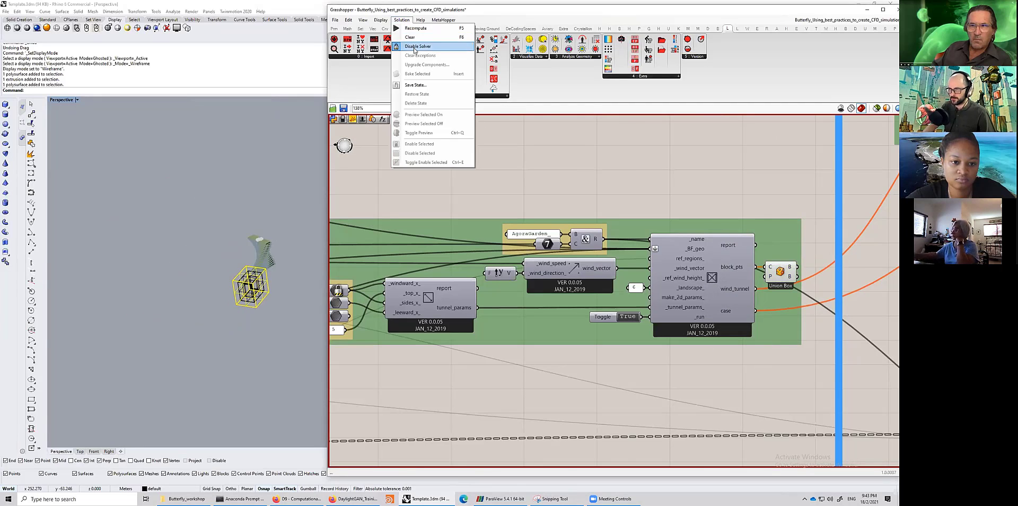
pyautogui.click(487, 132)
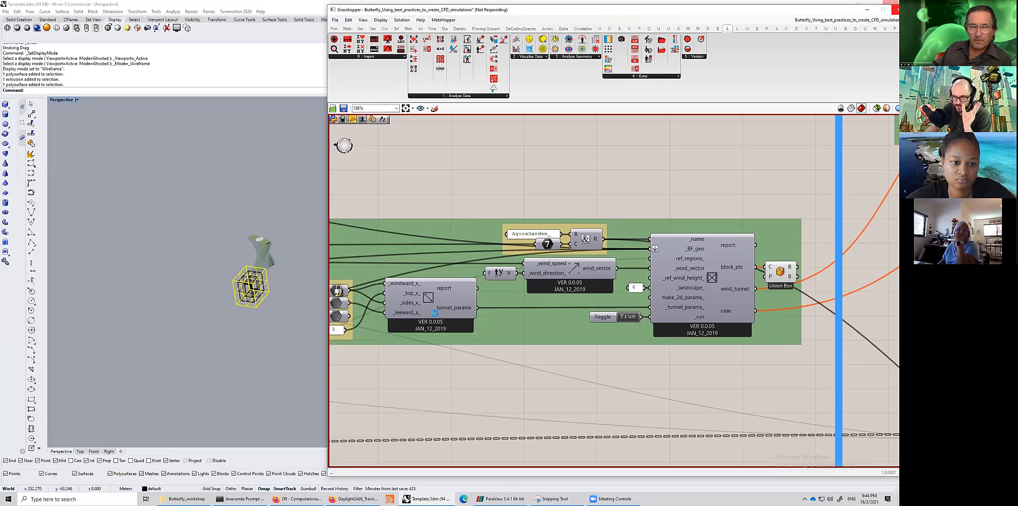
pyautogui.scroll(-5, 265, 303)
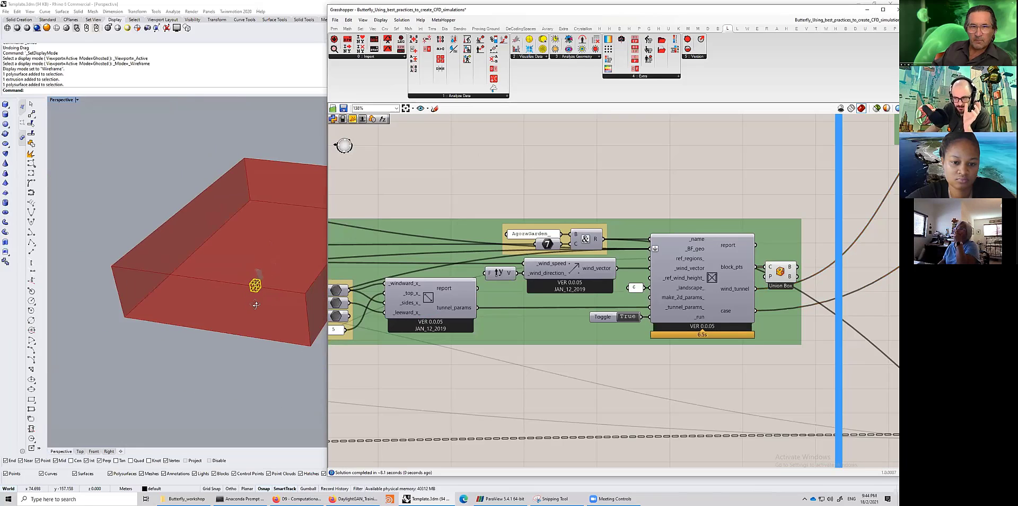
# - Inspect the generated wind tunnel box around the building in the Rhino viewport, then return to Grasshopper
pyautogui.doubleClick(521, 10)
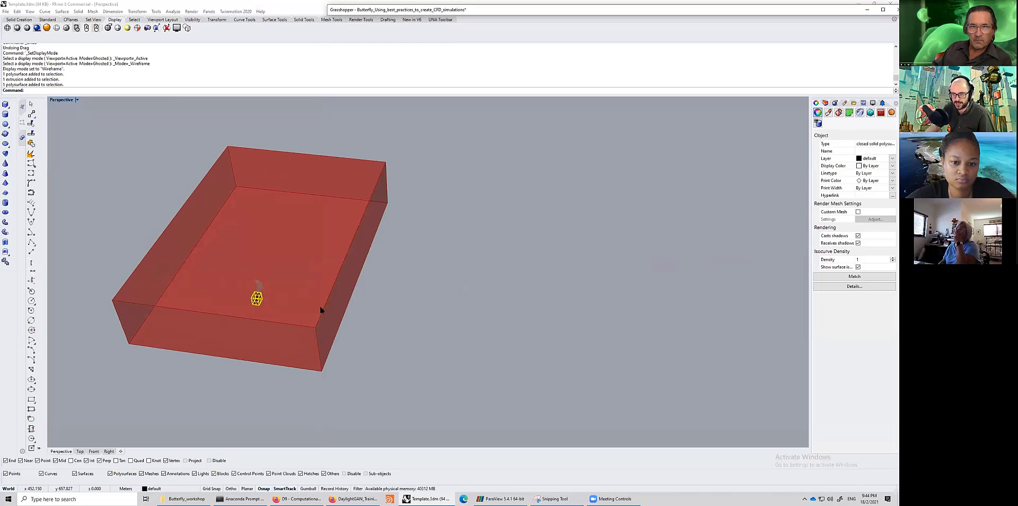
pyautogui.moveTo(320, 305); pyautogui.dragTo(342, 269, button='right')
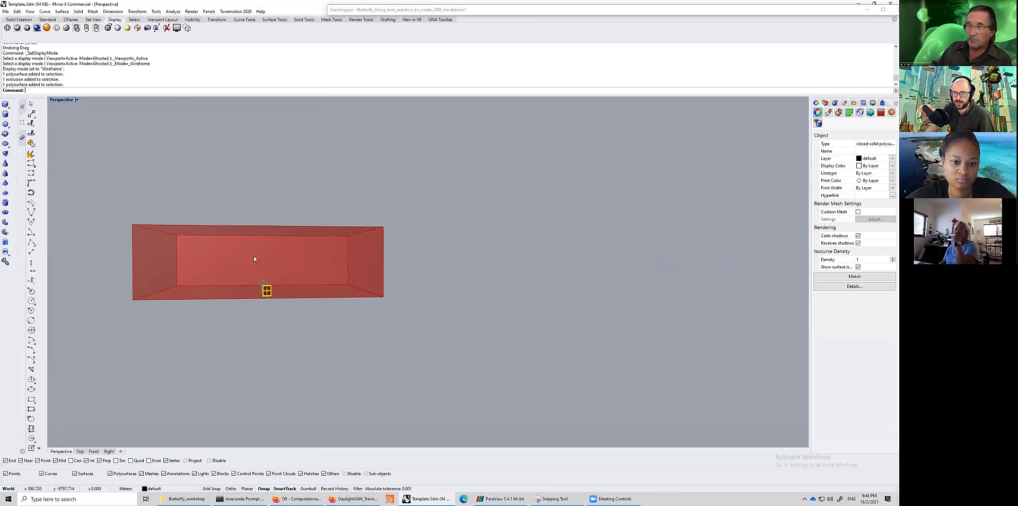
pyautogui.moveTo(254, 262); pyautogui.dragTo(366, 278, button='right')
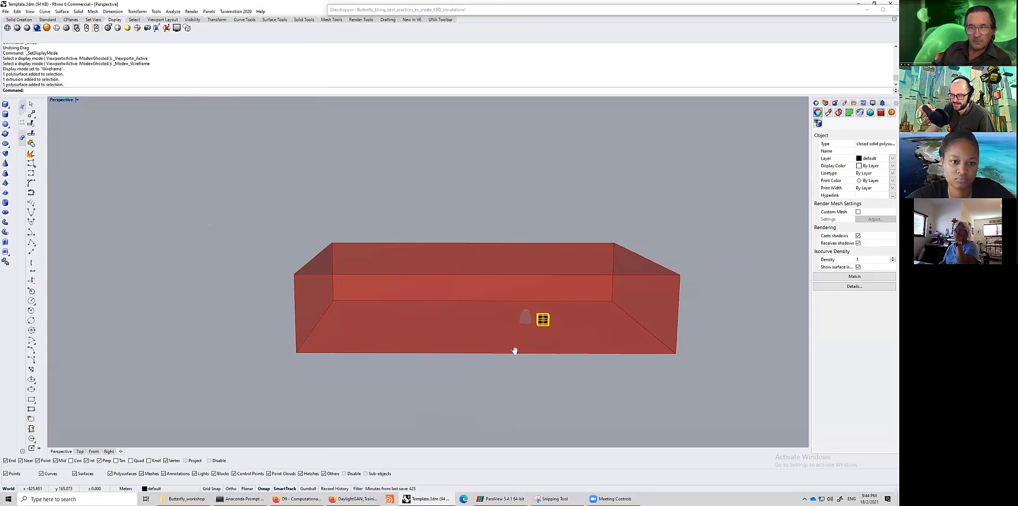
pyautogui.keyDown('shift'); pyautogui.moveTo(515, 351); pyautogui.dragTo(467, 345, button='right'); pyautogui.keyUp('shift')
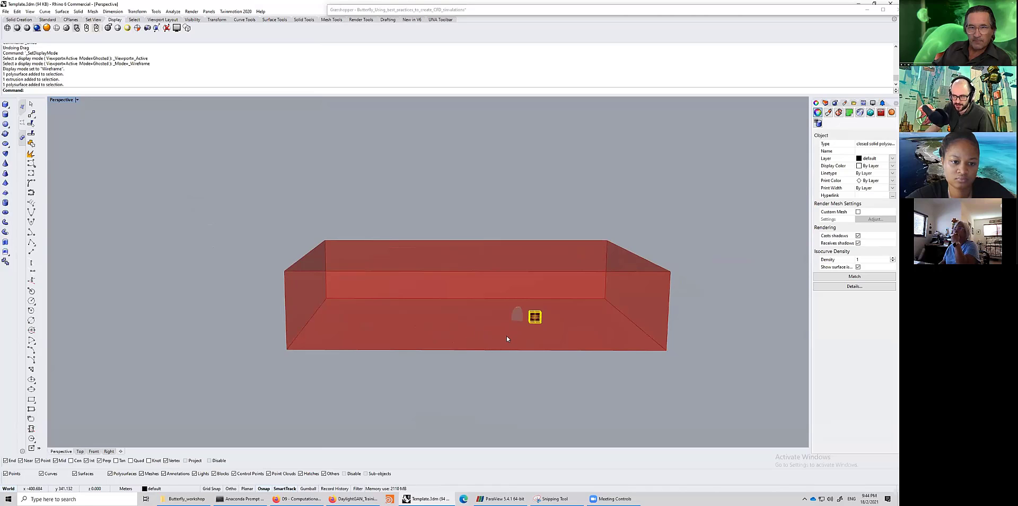
pyautogui.moveTo(424, 341); pyautogui.dragTo(476, 326, button='right')
pyautogui.scroll(3, 476, 326)
pyautogui.scroll(3, 489, 314)
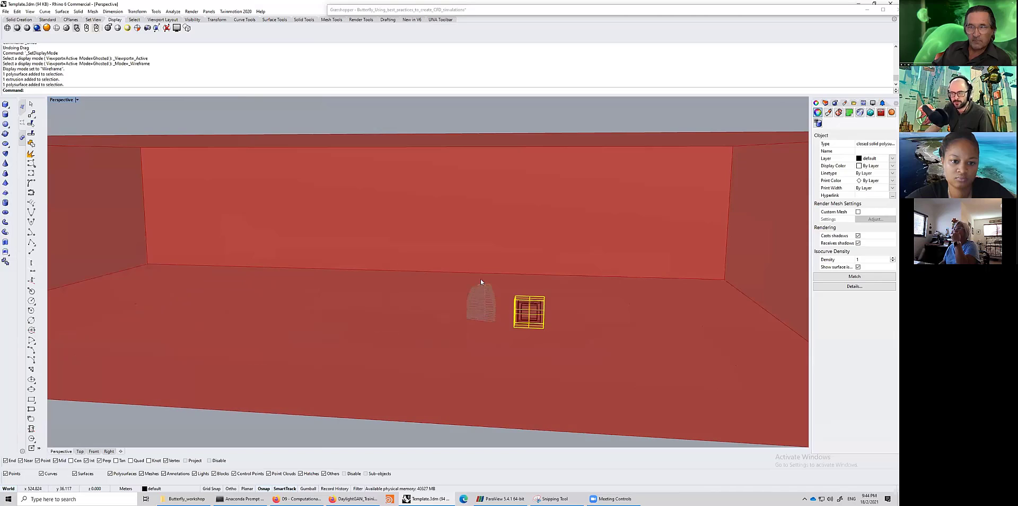
pyautogui.moveTo(444, 267); pyautogui.dragTo(507, 345)
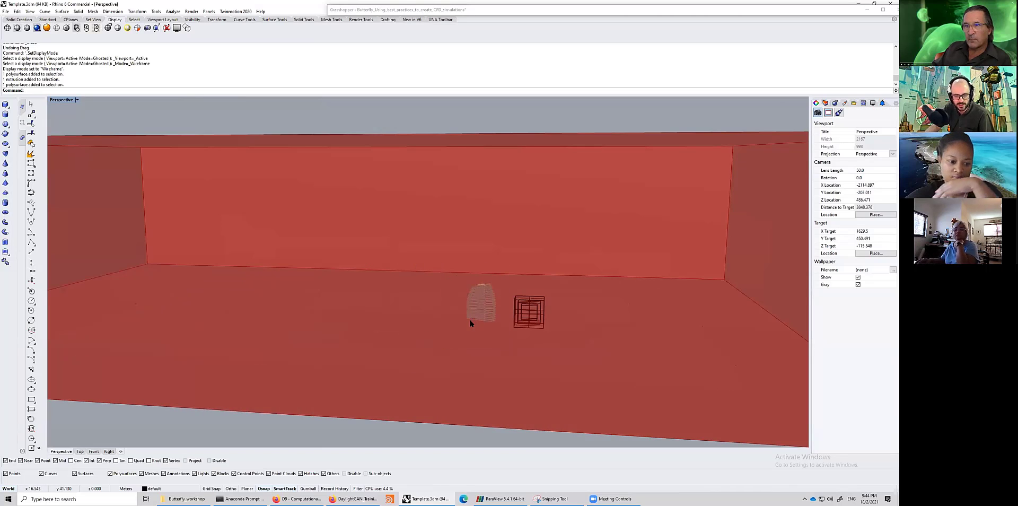
pyautogui.scroll(-4, 469, 318)
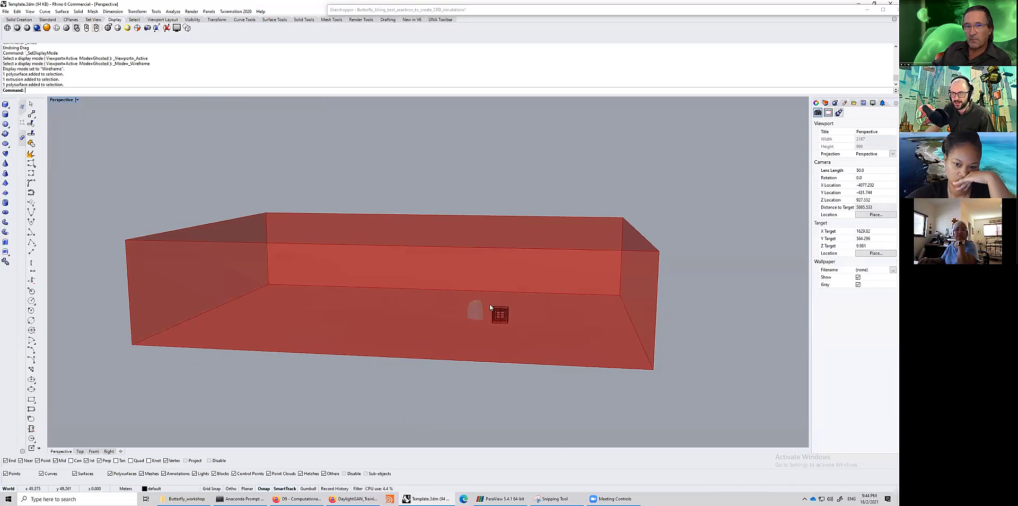
pyautogui.moveTo(489, 308); pyautogui.dragTo(384, 333, button='right')
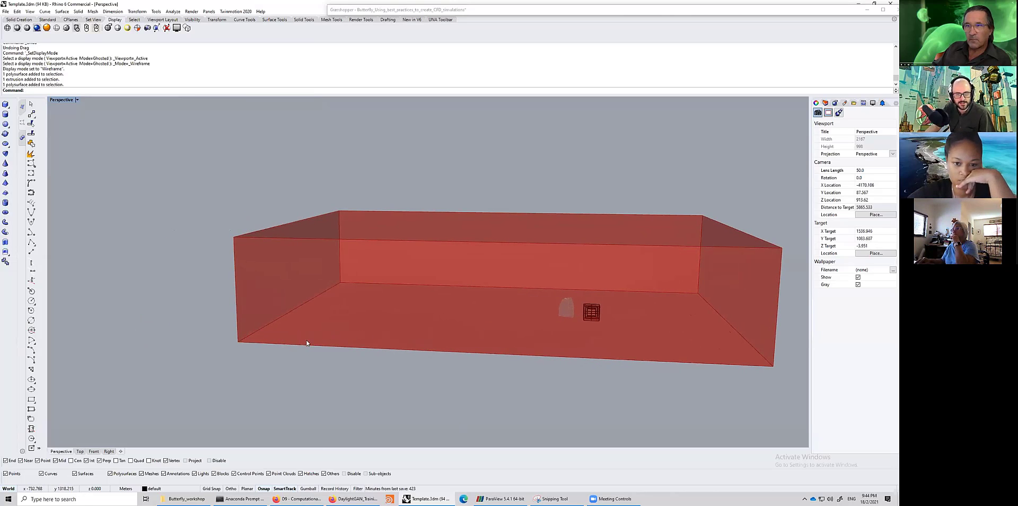
pyautogui.moveTo(307, 343); pyautogui.dragTo(329, 340, button='right')
pyautogui.click(618, 11)
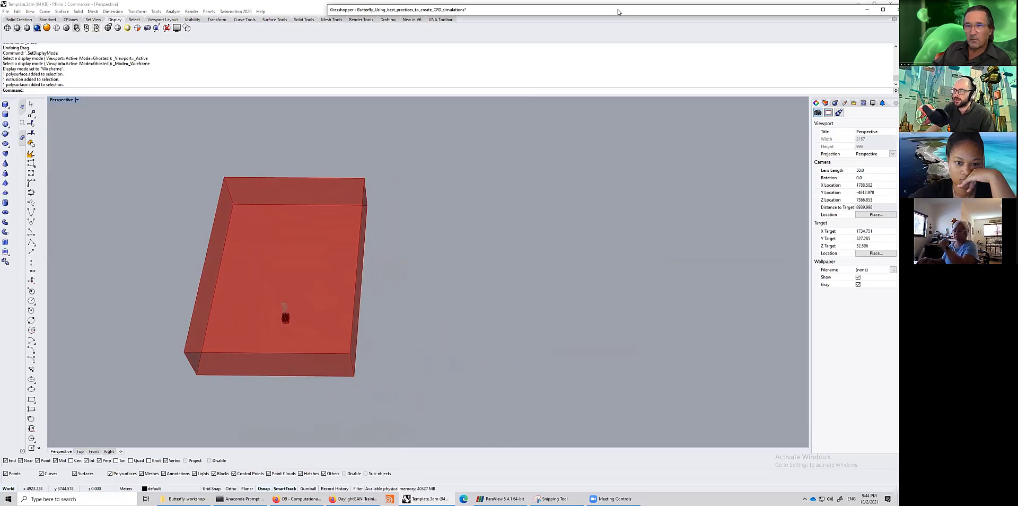
pyautogui.doubleClick(617, 10)
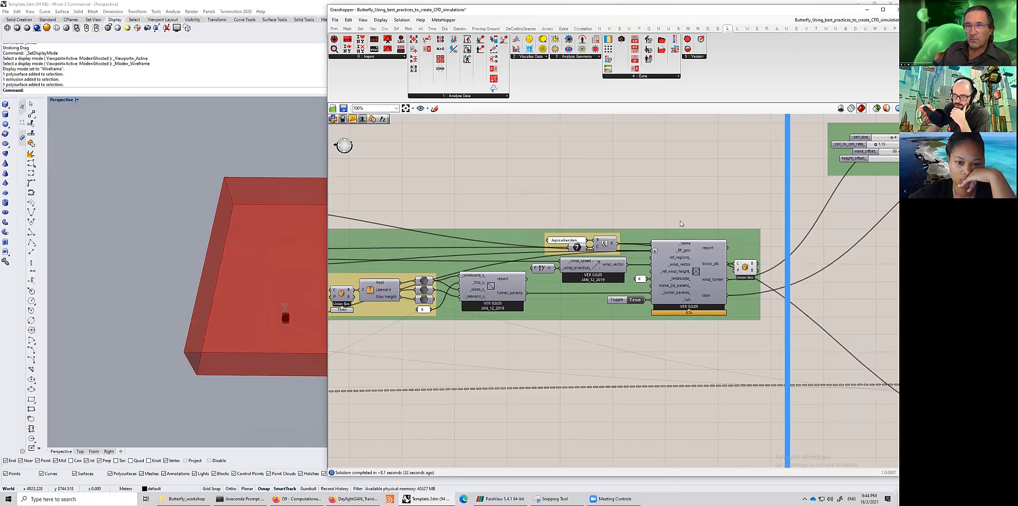
# - Examine the wind tunnel's AgoraGarden name panel and the number 7 input feeding its name
pyautogui.scroll(2, 614, 238)
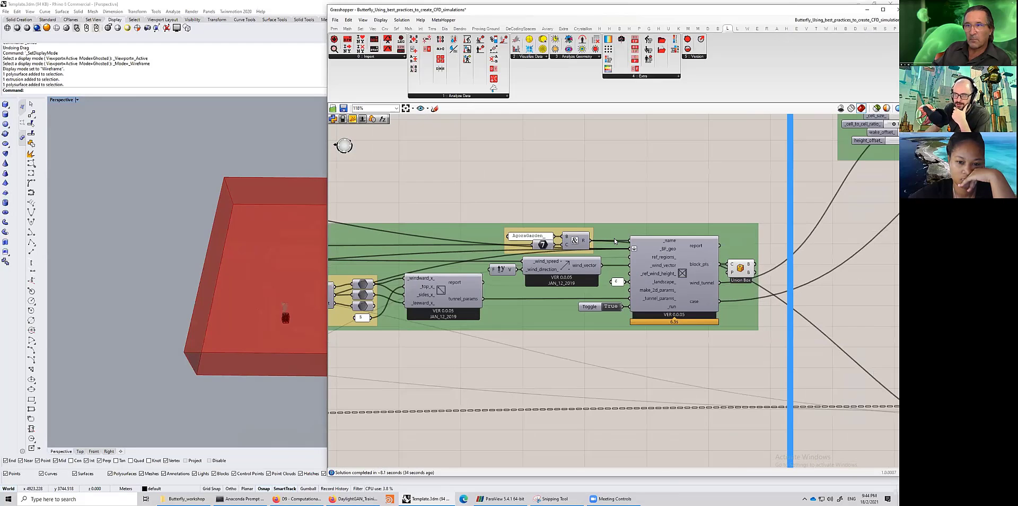
pyautogui.scroll(2, 618, 282)
pyautogui.click(569, 232)
pyautogui.moveTo(499, 224); pyautogui.dragTo(498, 219)
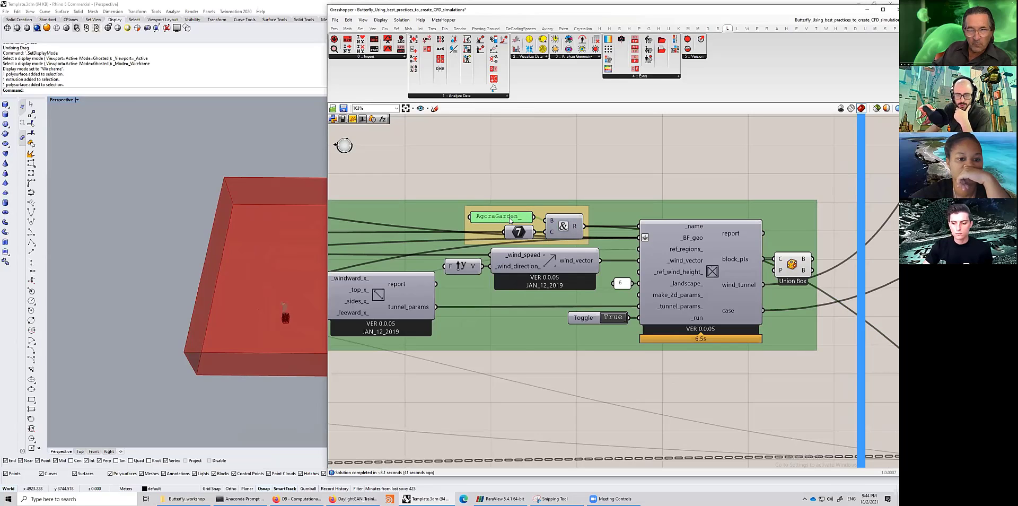
pyautogui.moveTo(509, 217); pyautogui.dragTo(510, 219)
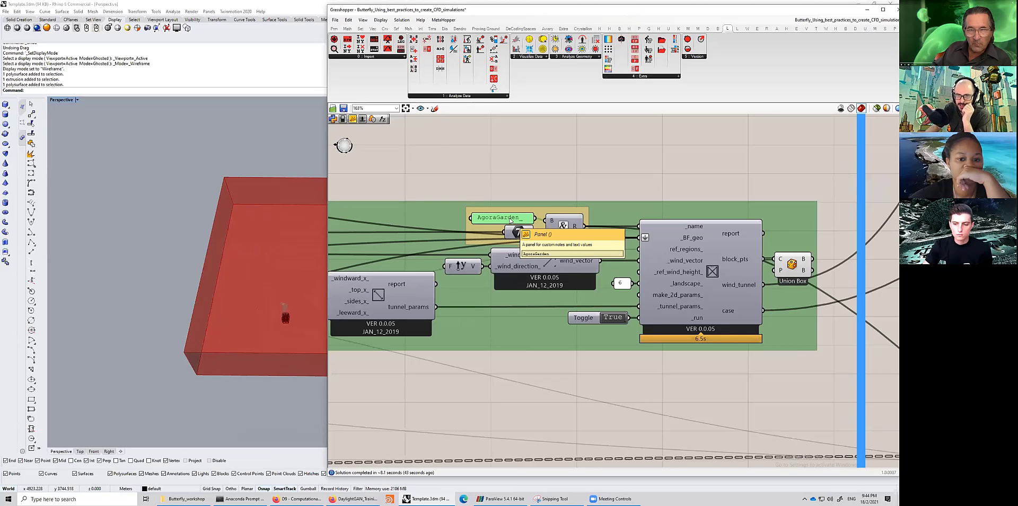
pyautogui.scroll(2, 520, 218)
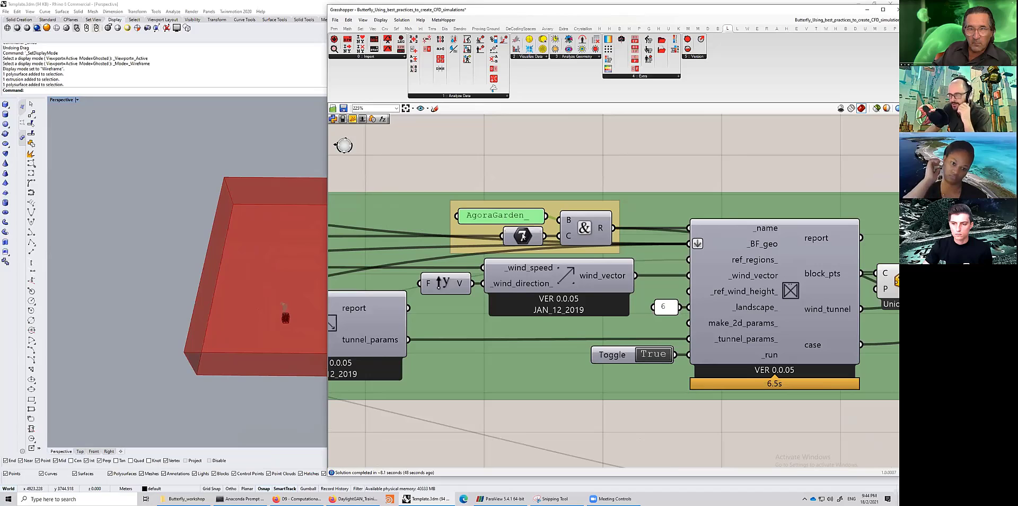
pyautogui.click(522, 236)
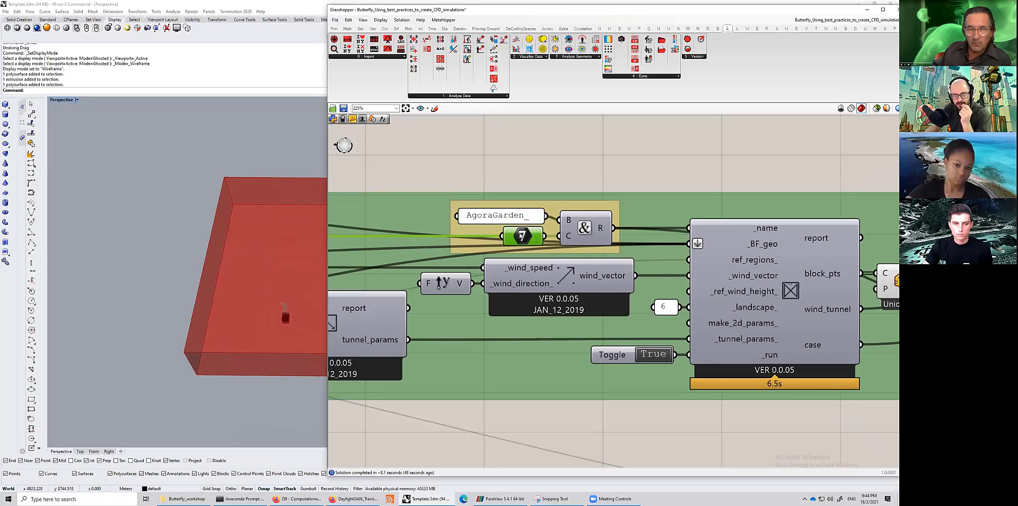
pyautogui.scroll(-4, 522, 235)
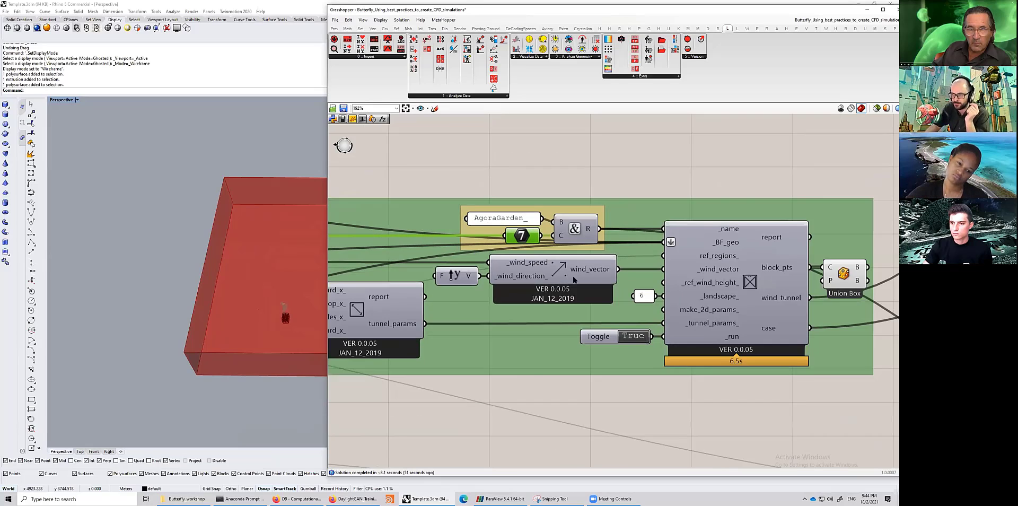
# - Review the geometry components and building parameter sliders, then return to the wind vector component
pyautogui.moveTo(646, 257); pyautogui.dragTo(875, 260, button='right')
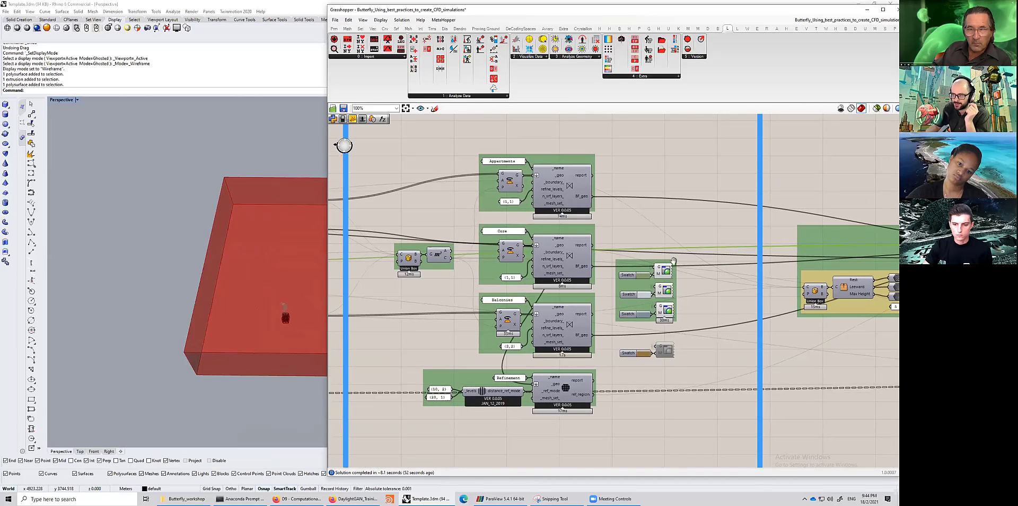
pyautogui.moveTo(356, 243); pyautogui.dragTo(437, 237, button='right')
pyautogui.moveTo(345, 249); pyautogui.dragTo(489, 254, button='right')
pyautogui.scroll(3, 489, 253)
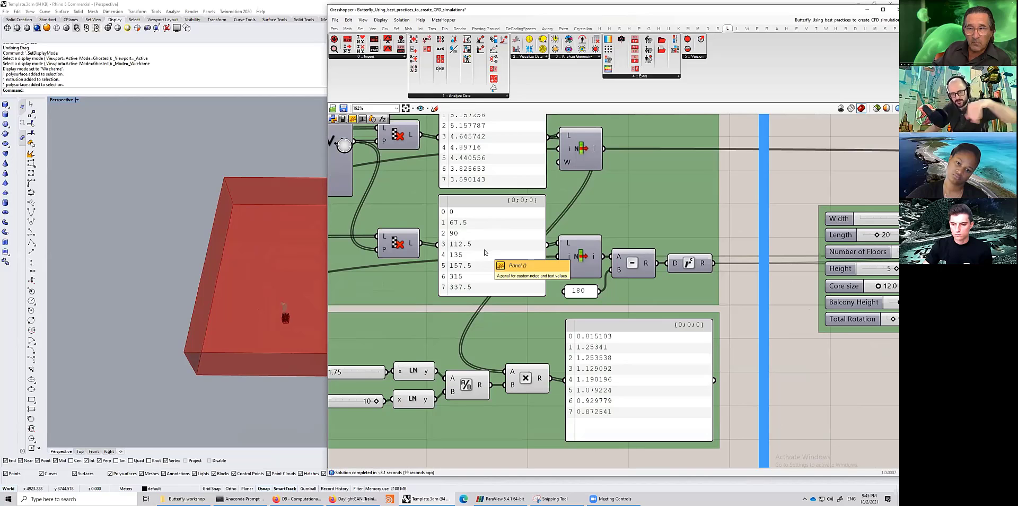
pyautogui.scroll(-5, 523, 253)
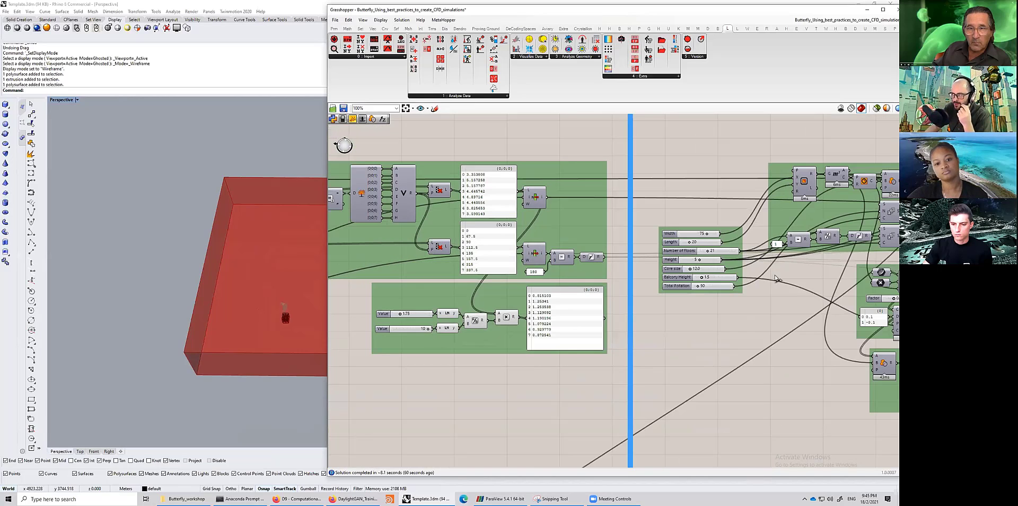
pyautogui.scroll(4, 646, 264)
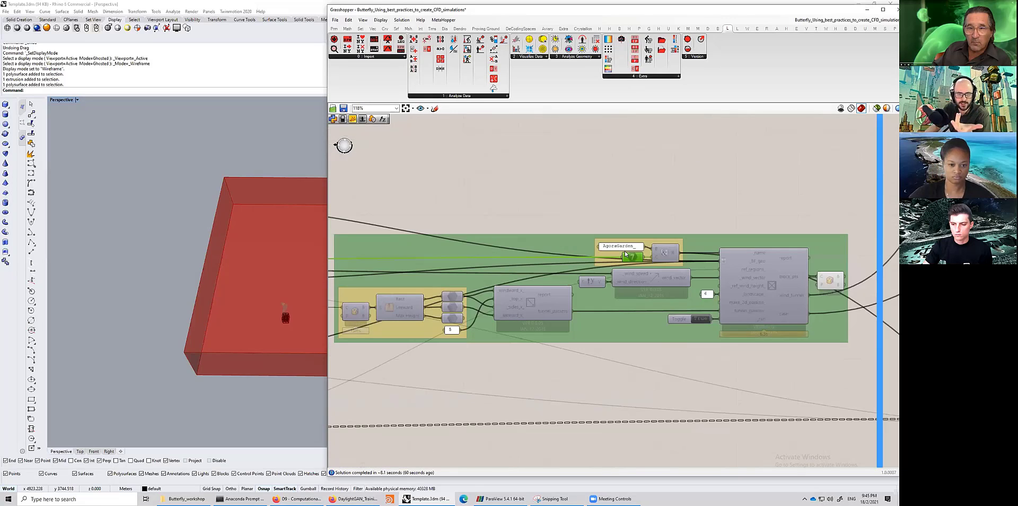
pyautogui.scroll(3, 626, 255)
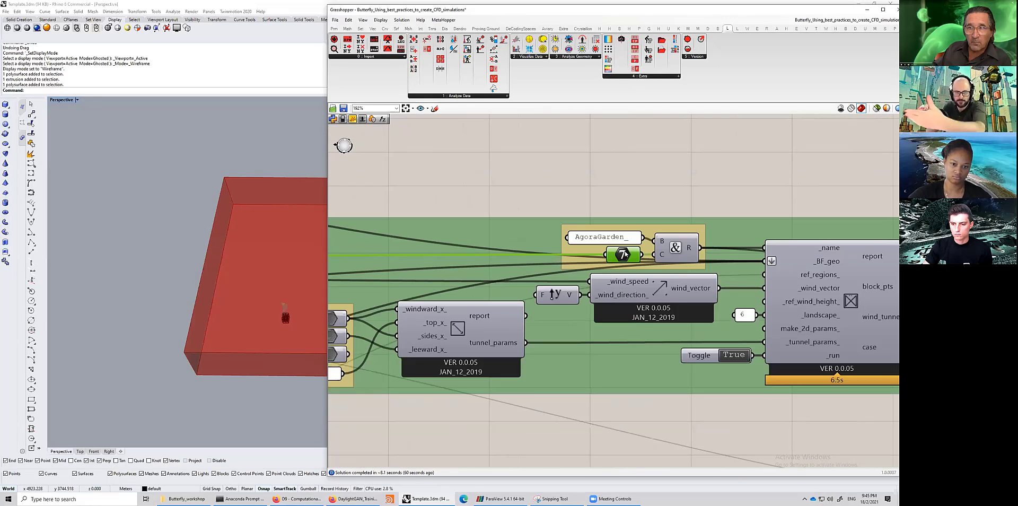
pyautogui.moveTo(638, 272); pyautogui.dragTo(603, 269, button='right')
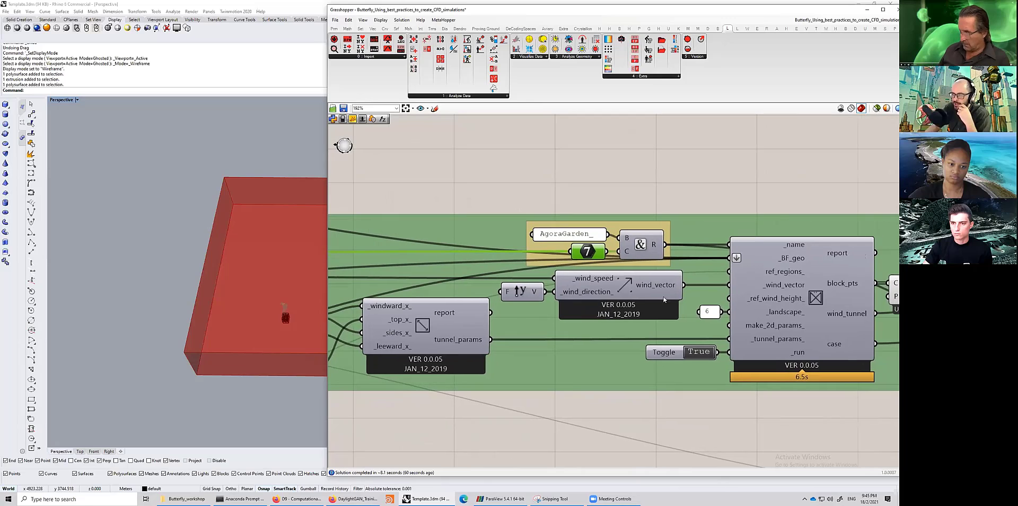
pyautogui.click(656, 287)
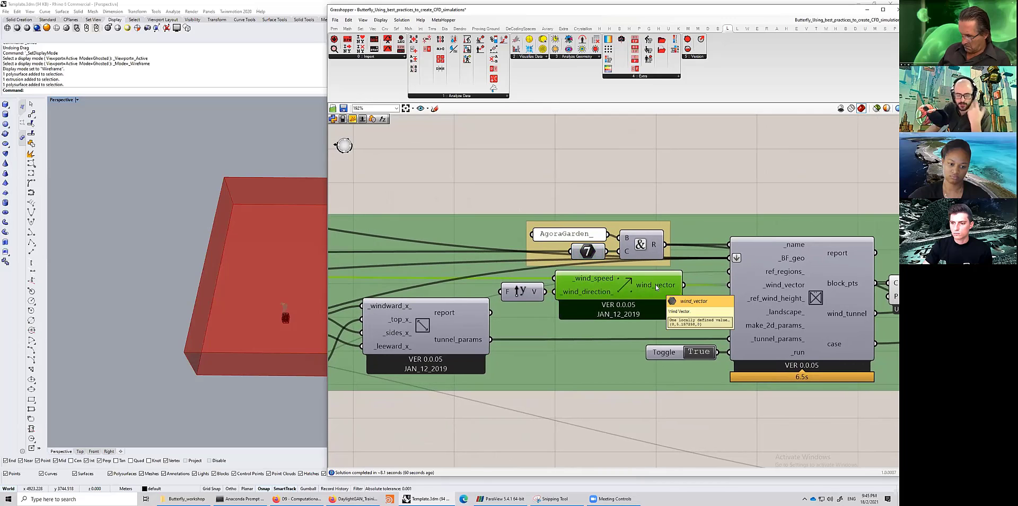
# - Switch the Rhino viewport to the Top view and zoom to frame the wind tunnel footprint
pyautogui.click(519, 294)
pyautogui.click(80, 452)
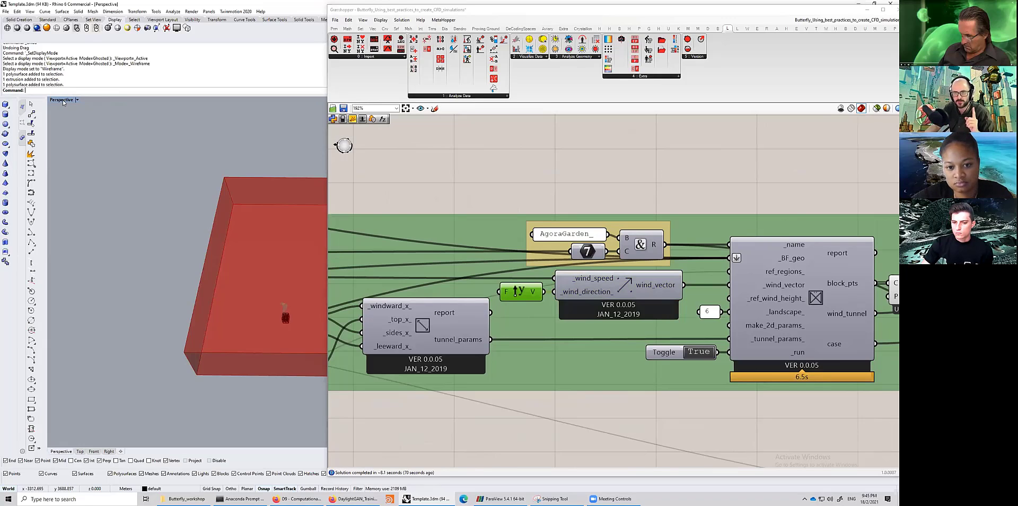
pyautogui.scroll(3, 136, 205)
pyautogui.scroll(-3, 157, 205)
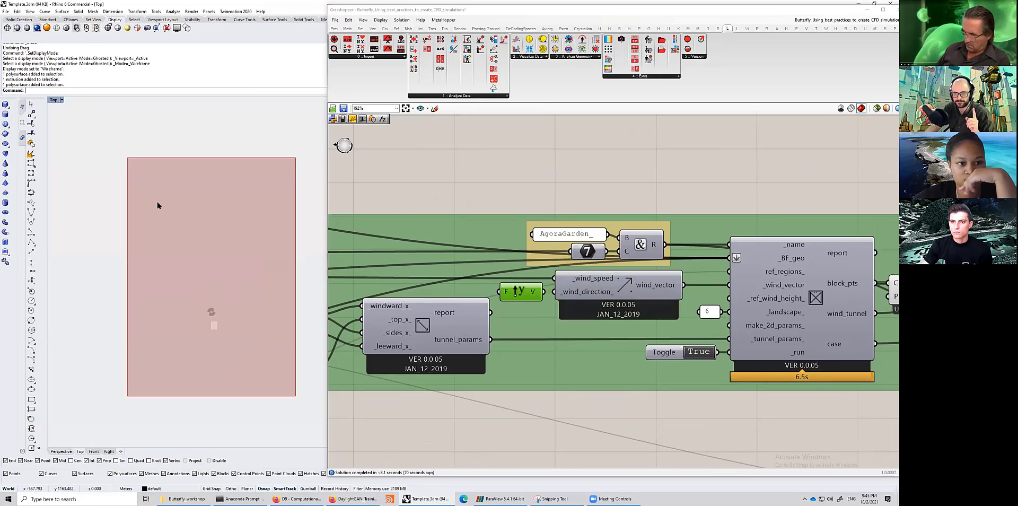
pyautogui.scroll(2, 179, 346)
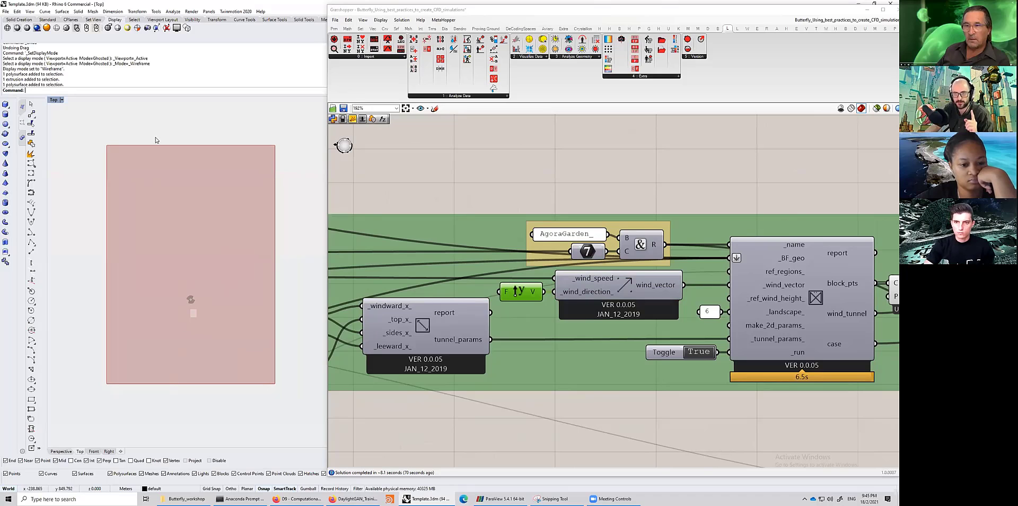
# - Examine the Unit Y, wind vector and wind tunnel components feeding the tunnel setup
pyautogui.click(527, 295)
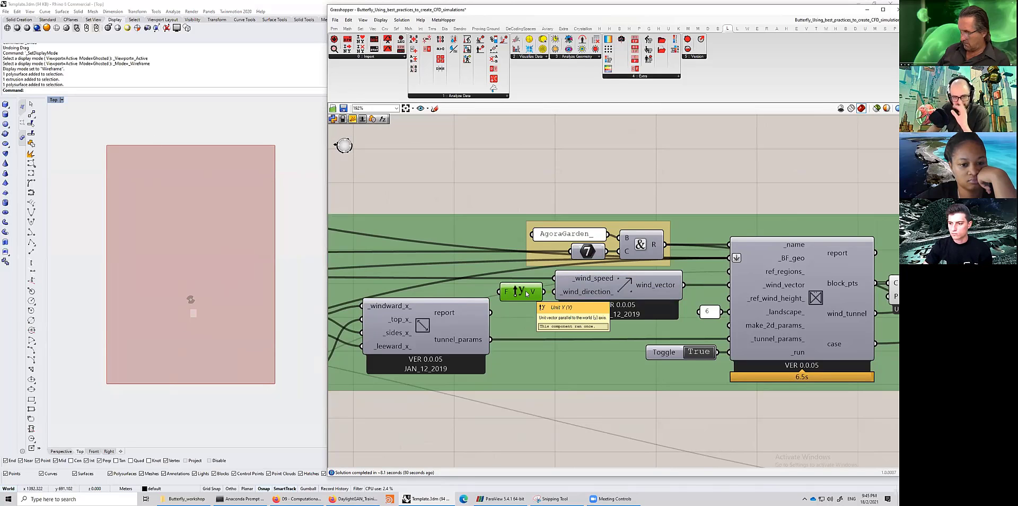
pyautogui.click(588, 283)
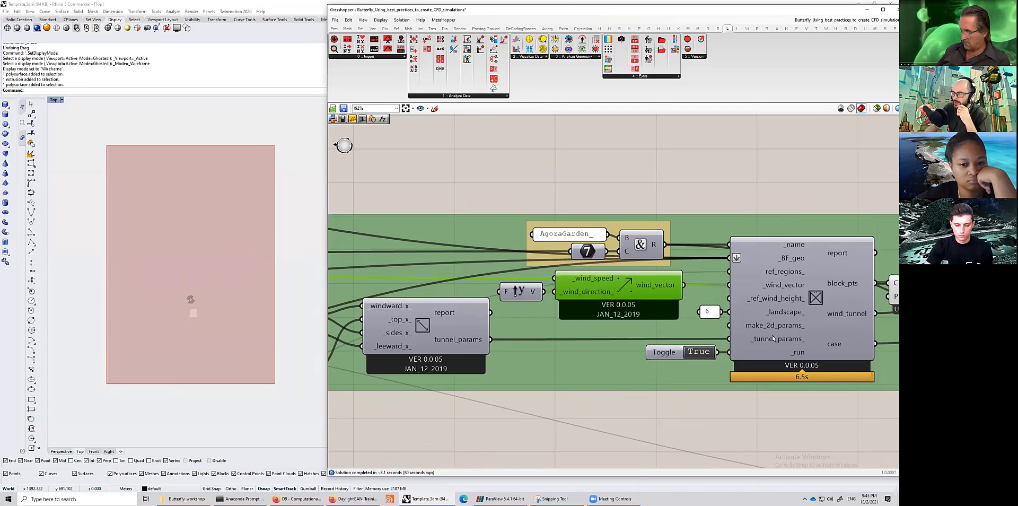
pyautogui.scroll(3, 773, 338)
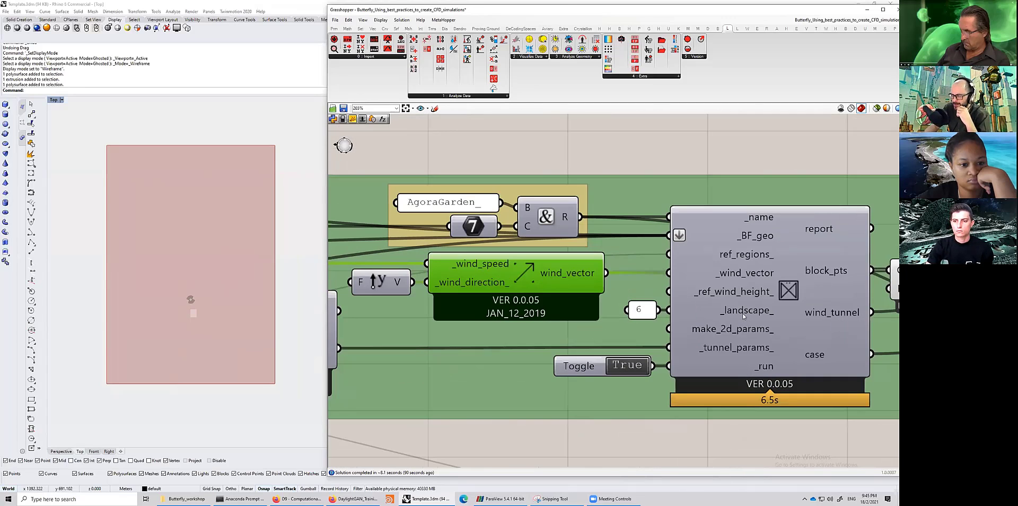
pyautogui.click(743, 316)
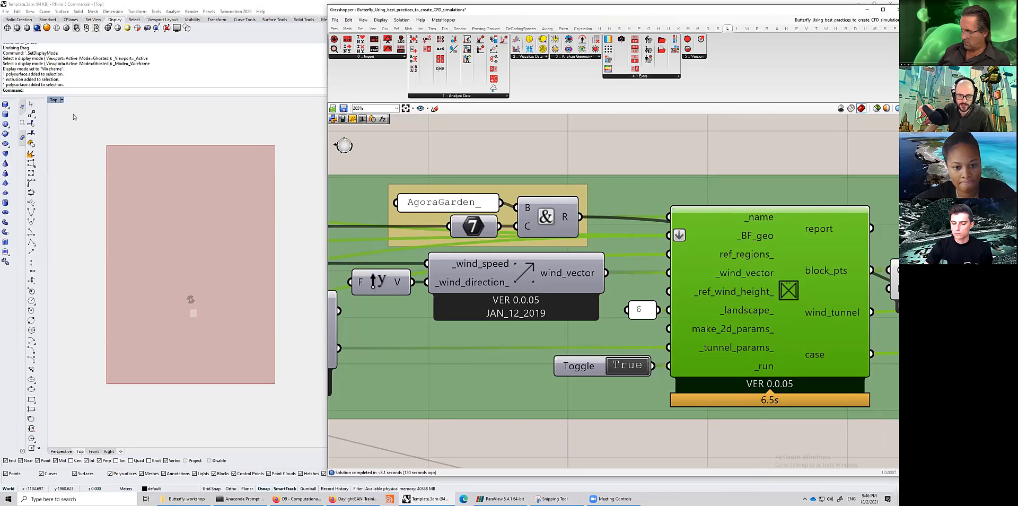
# - Select the geometry in the Top view and survey the Grasshopper definition's numbered section layout
pyautogui.moveTo(73, 117); pyautogui.dragTo(143, 385)
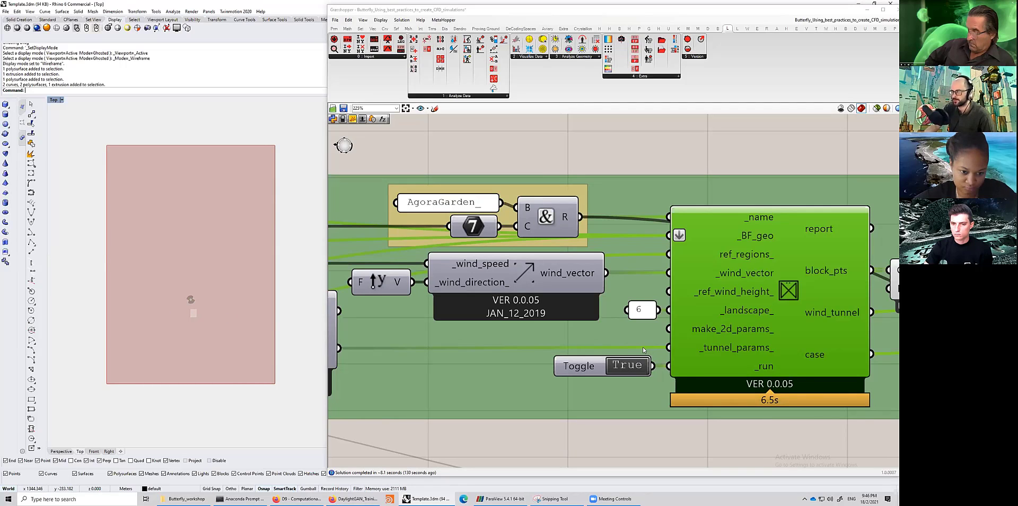
pyautogui.scroll(-3, 643, 350)
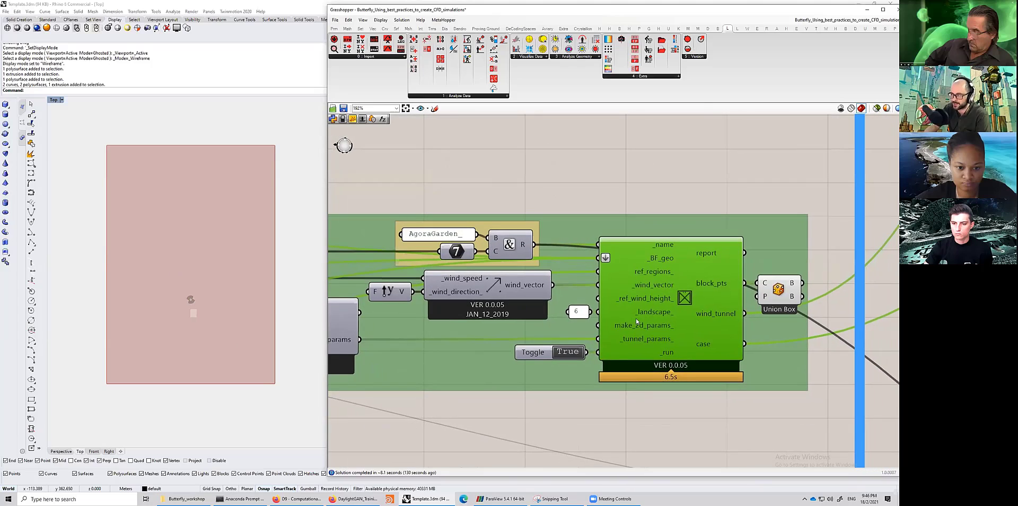
pyautogui.scroll(-3, 627, 317)
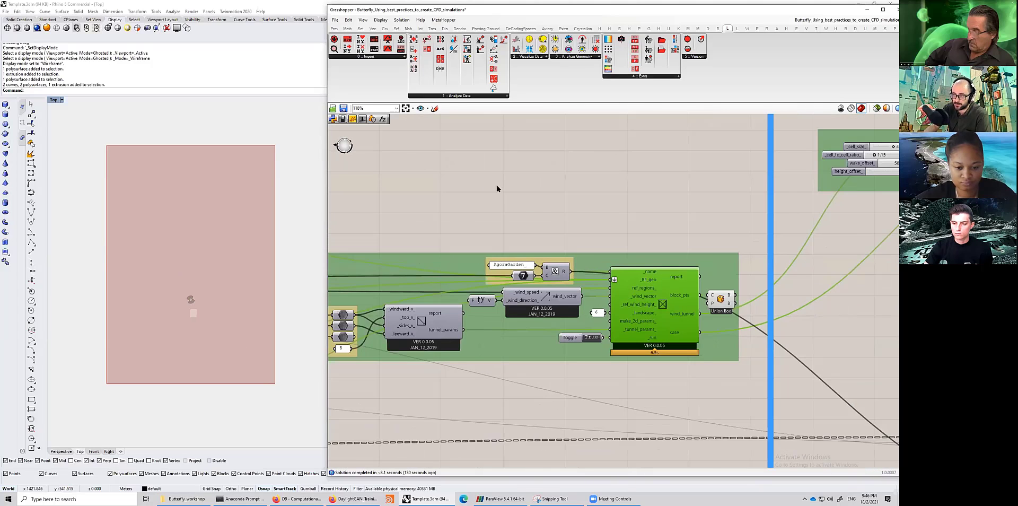
pyautogui.scroll(-4, 652, 214)
pyautogui.moveTo(617, 203); pyautogui.dragTo(655, 217, button='right')
pyautogui.scroll(-4, 732, 223)
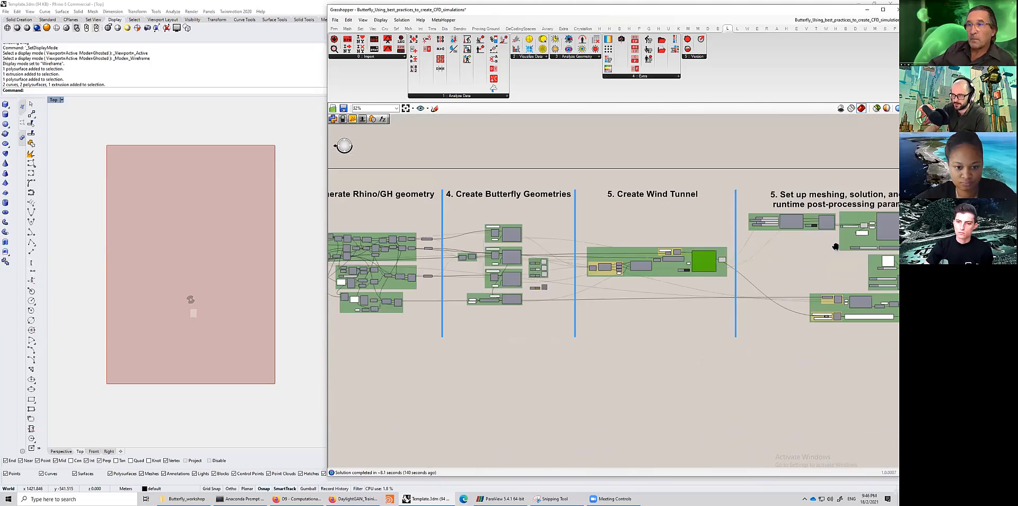
pyautogui.scroll(2, 358, 215)
pyautogui.moveTo(359, 215); pyautogui.dragTo(565, 243, button='right')
pyautogui.moveTo(628, 253); pyautogui.dragTo(596, 250, button='right')
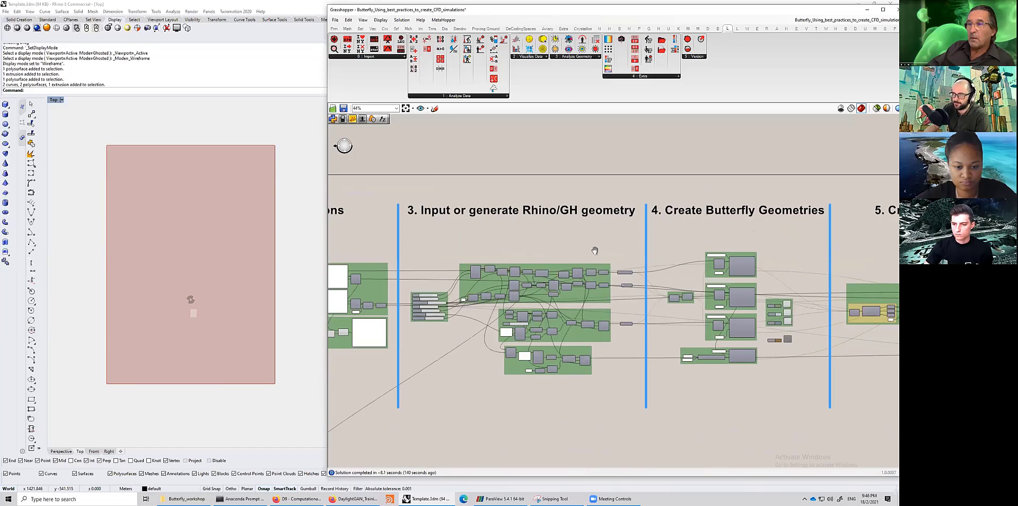
# - Navigate to the Create Wind Tunnel section and briefly select its whole component group
pyautogui.scroll(-2, 596, 250)
pyautogui.moveTo(870, 271); pyautogui.dragTo(525, 227, button='right')
pyautogui.moveTo(367, 161); pyautogui.dragTo(525, 180, button='right')
pyautogui.scroll(4, 353, 313)
pyautogui.moveTo(353, 313); pyautogui.dragTo(356, 403, button='right')
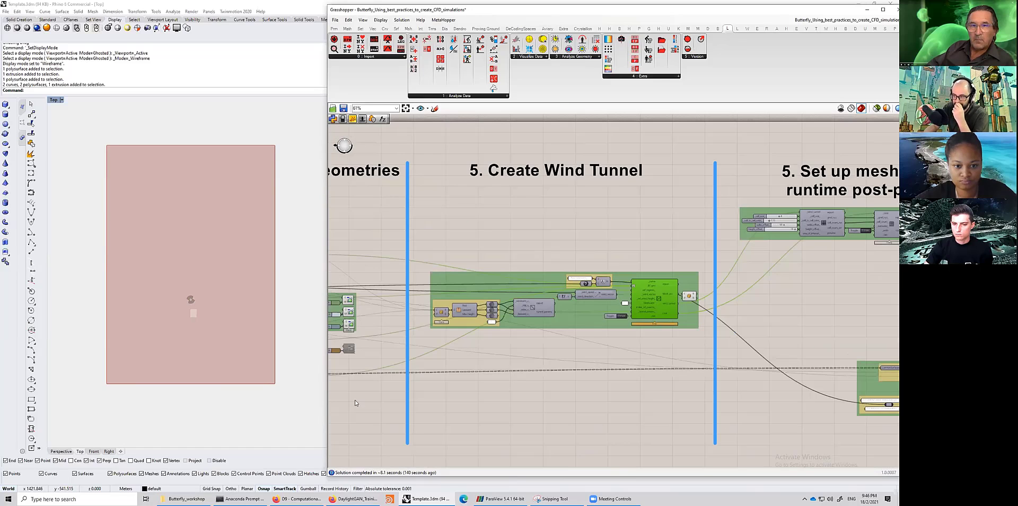
pyautogui.scroll(2, 527, 182)
pyautogui.moveTo(382, 270)
pyautogui.mouseDown()
pyautogui.moveTo(574, 386)
pyautogui.moveTo(752, 424)
pyautogui.moveTo(772, 415)
pyautogui.mouseUp()
pyautogui.moveTo(640, 416); pyautogui.dragTo(640, 416)
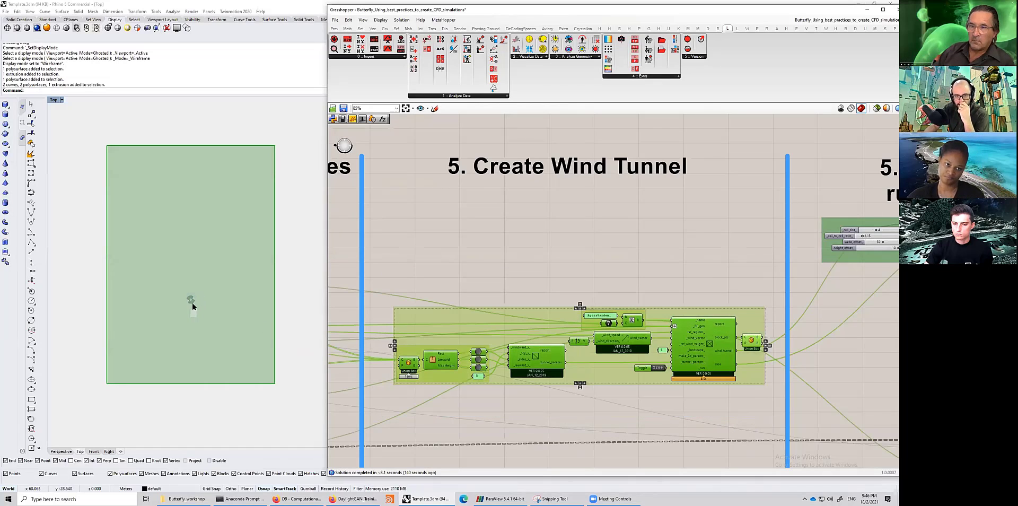
pyautogui.click(587, 274)
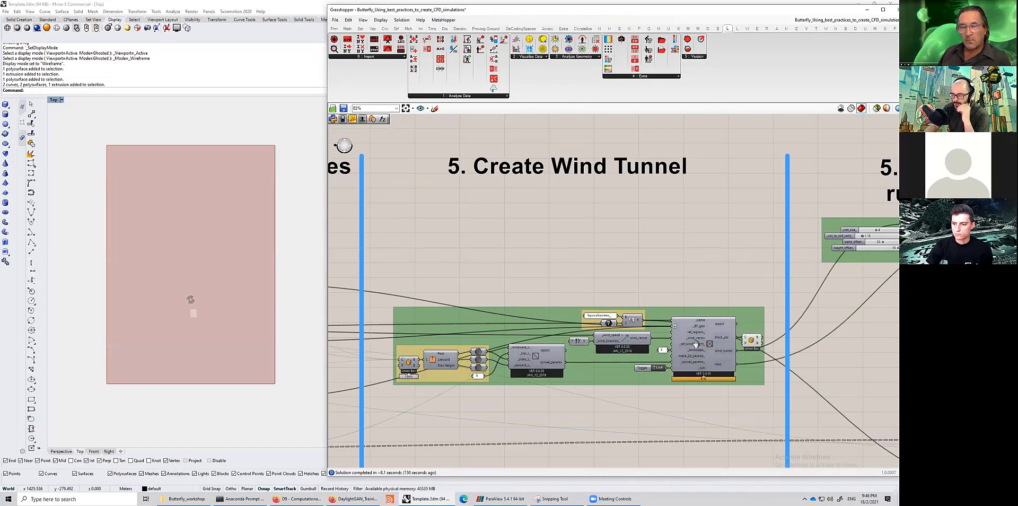
# - Pan to the meshing, solution and runtime post-processing section and examine its component groups
pyautogui.moveTo(676, 334); pyautogui.dragTo(602, 325, button='right')
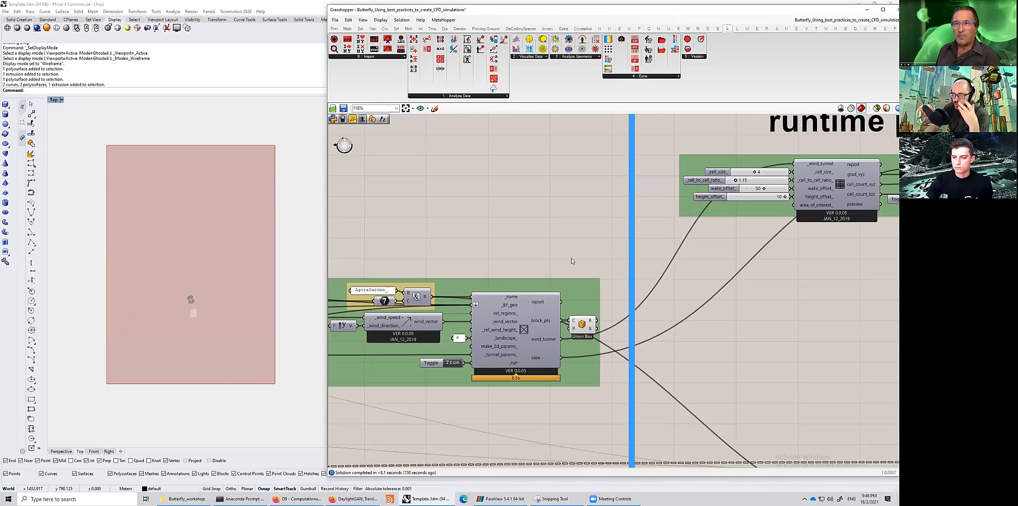
pyautogui.moveTo(615, 288); pyautogui.dragTo(402, 332, button='right')
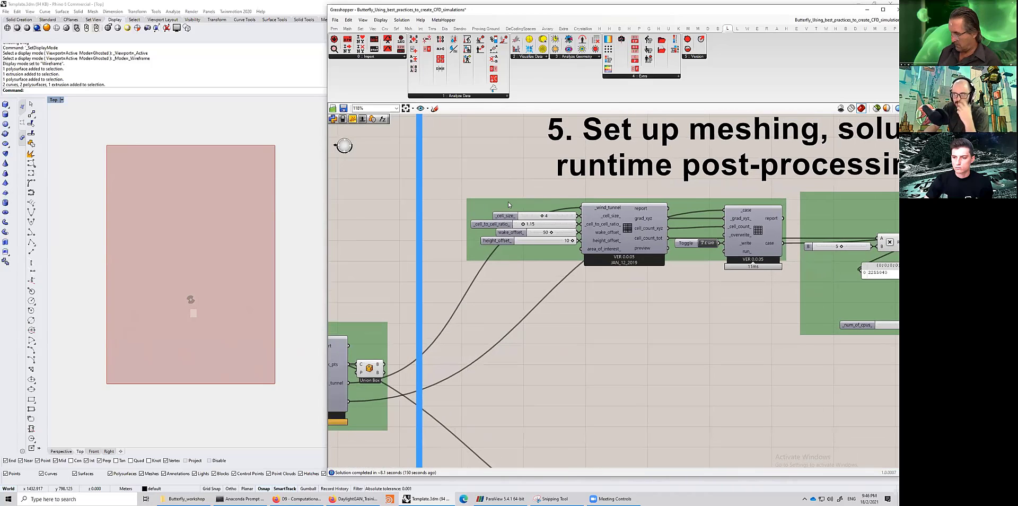
pyautogui.scroll(-3, 508, 204)
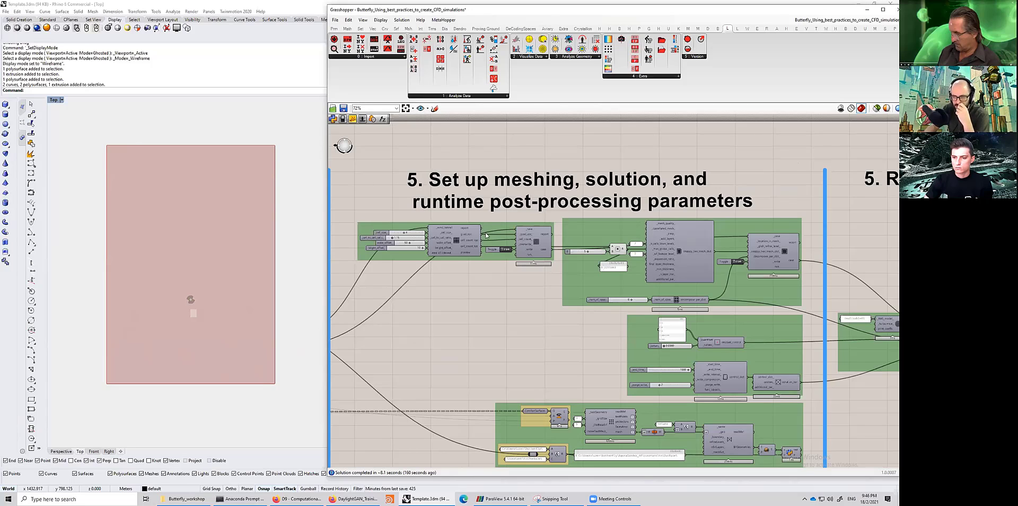
pyautogui.moveTo(486, 279); pyautogui.dragTo(502, 280, button='right')
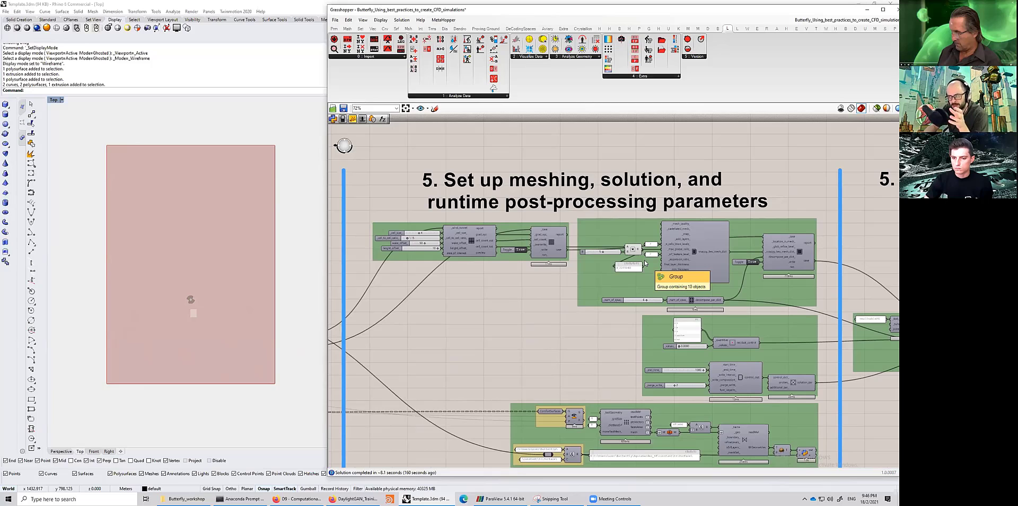
pyautogui.scroll(-1, 582, 371)
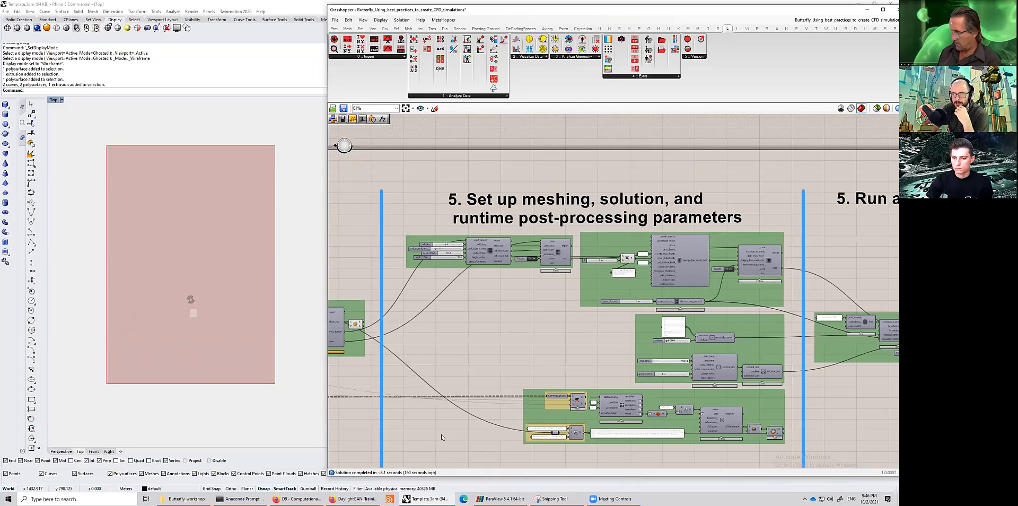
pyautogui.moveTo(863, 383); pyautogui.dragTo(832, 333, button='right')
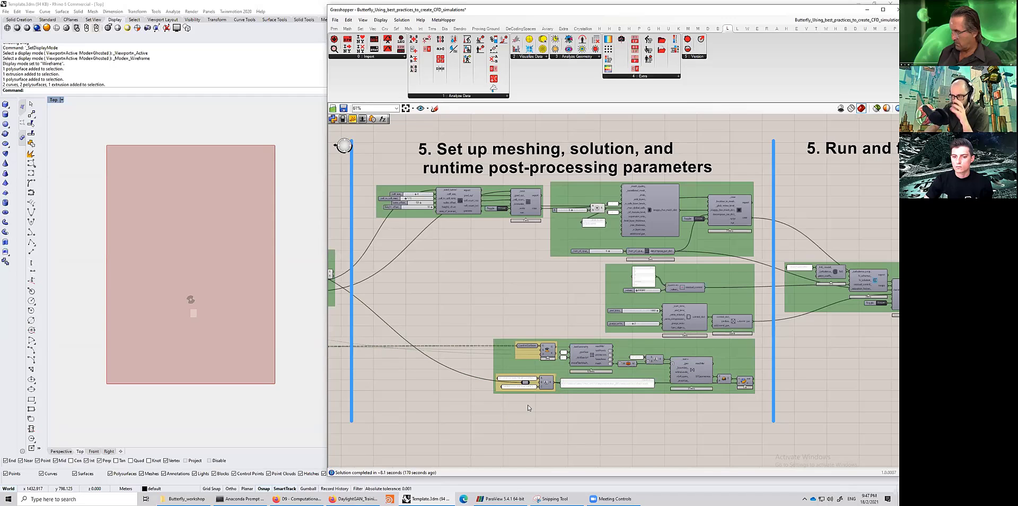
pyautogui.moveTo(477, 245); pyautogui.dragTo(520, 274, button='right')
pyautogui.scroll(4, 424, 280)
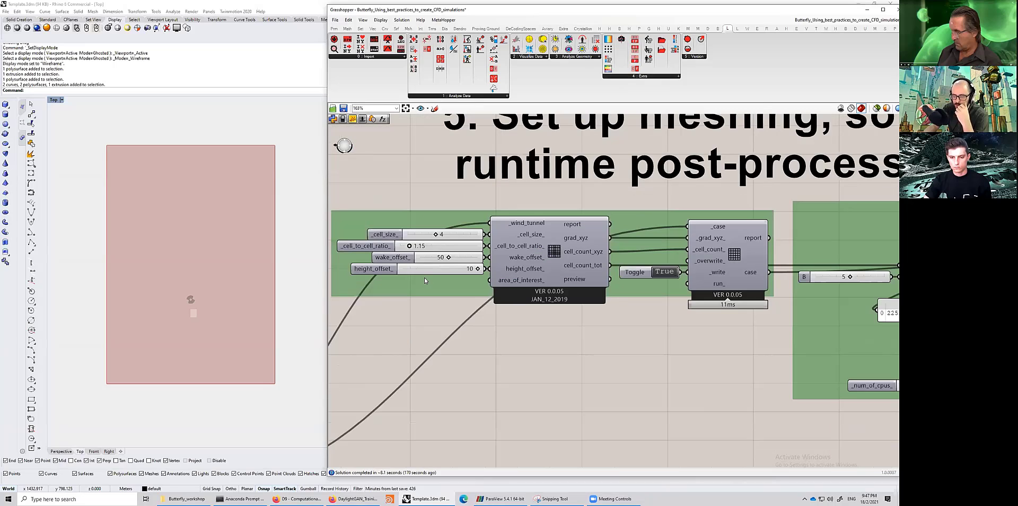
# - Inspect the Wind Tunnel Grading component with its cell size, cell ratio, wake offset and height offset sliders
pyautogui.click(555, 254)
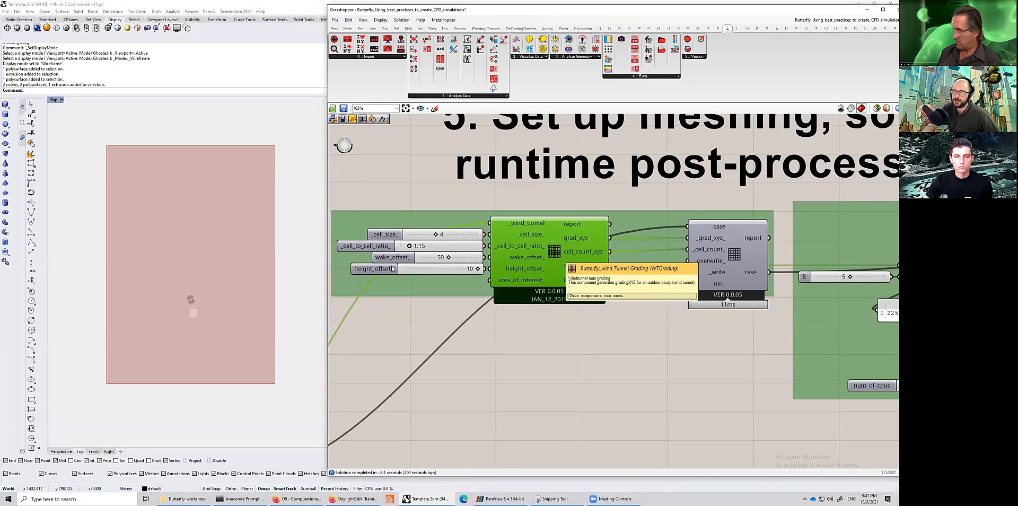
pyautogui.moveTo(392, 232); pyautogui.dragTo(409, 233, button='right')
pyautogui.moveTo(345, 189); pyautogui.dragTo(655, 357)
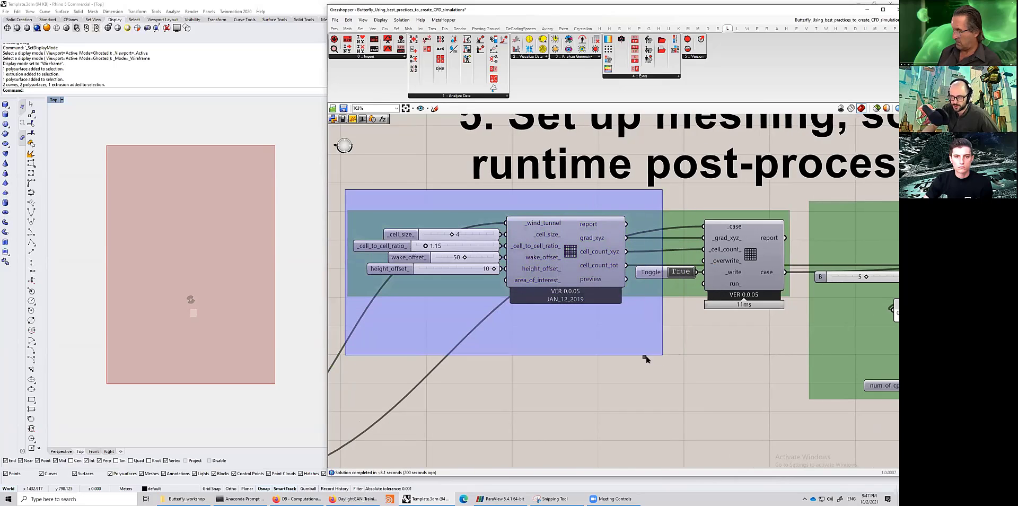
pyautogui.click(566, 328)
pyautogui.click(567, 259)
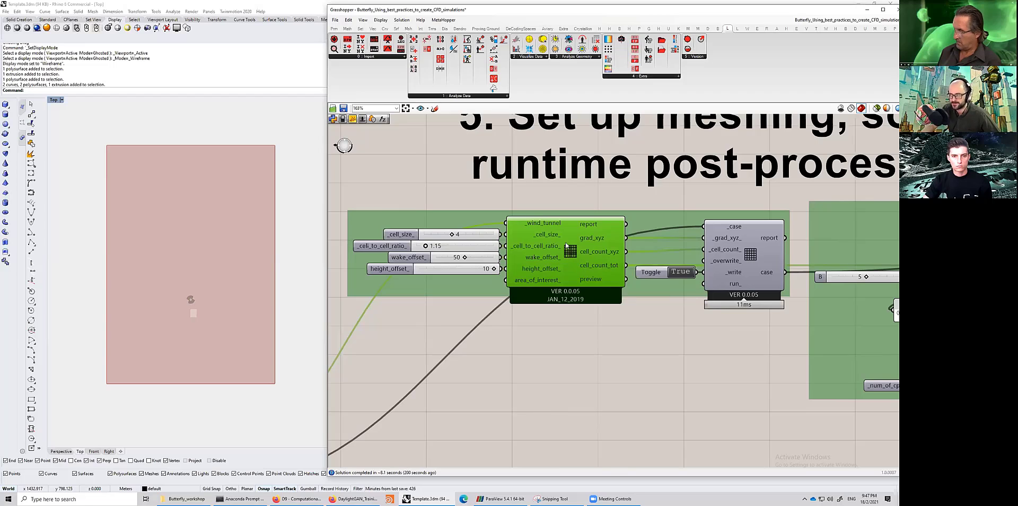
pyautogui.moveTo(465, 295); pyautogui.dragTo(488, 303, button='right')
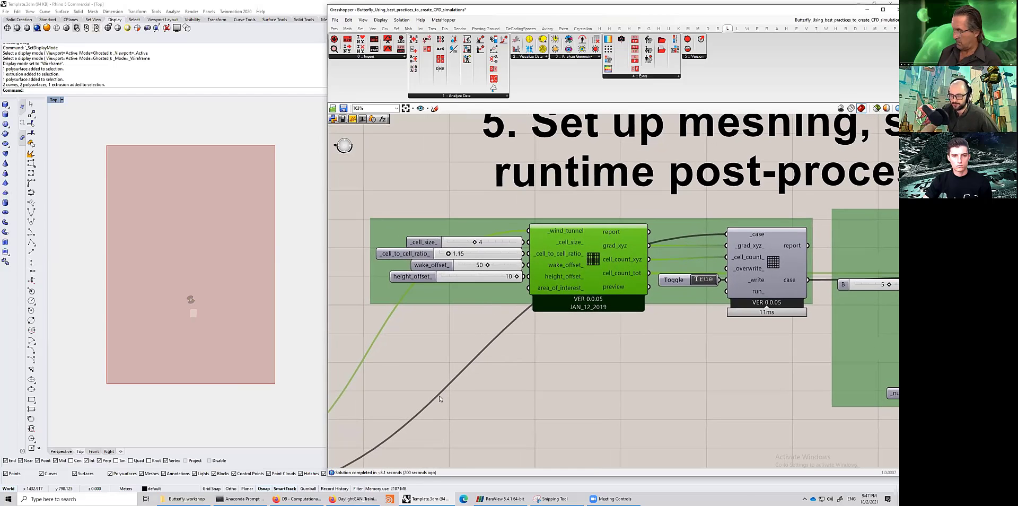
pyautogui.moveTo(596, 378); pyautogui.dragTo(599, 380, button='right')
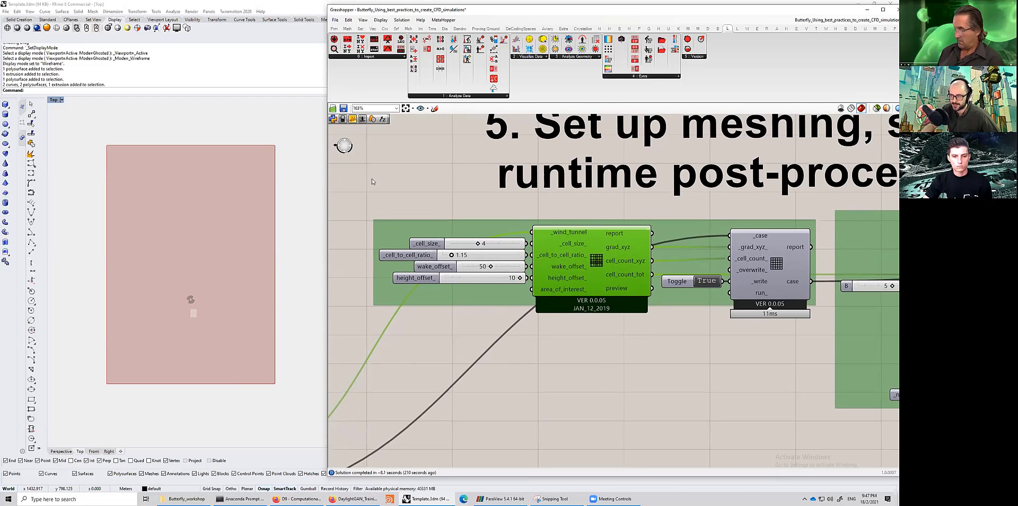
pyautogui.moveTo(354, 200); pyautogui.dragTo(780, 368)
pyautogui.click(473, 361)
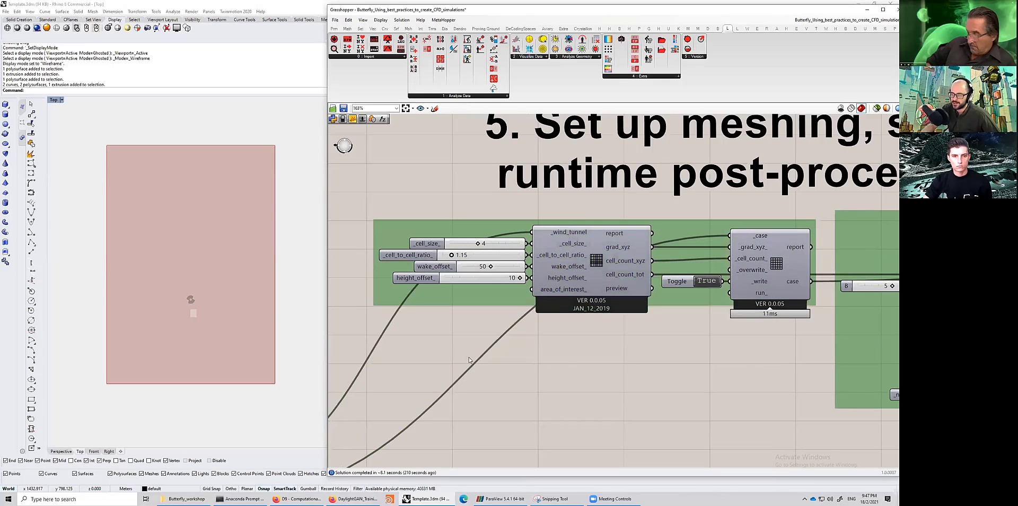
pyautogui.moveTo(352, 345); pyautogui.dragTo(826, 206)
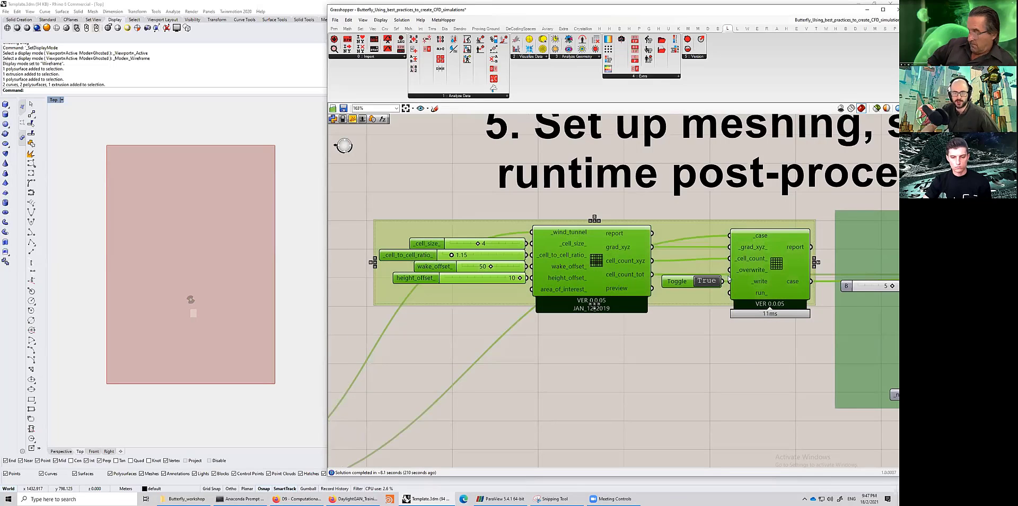
pyautogui.click(599, 370)
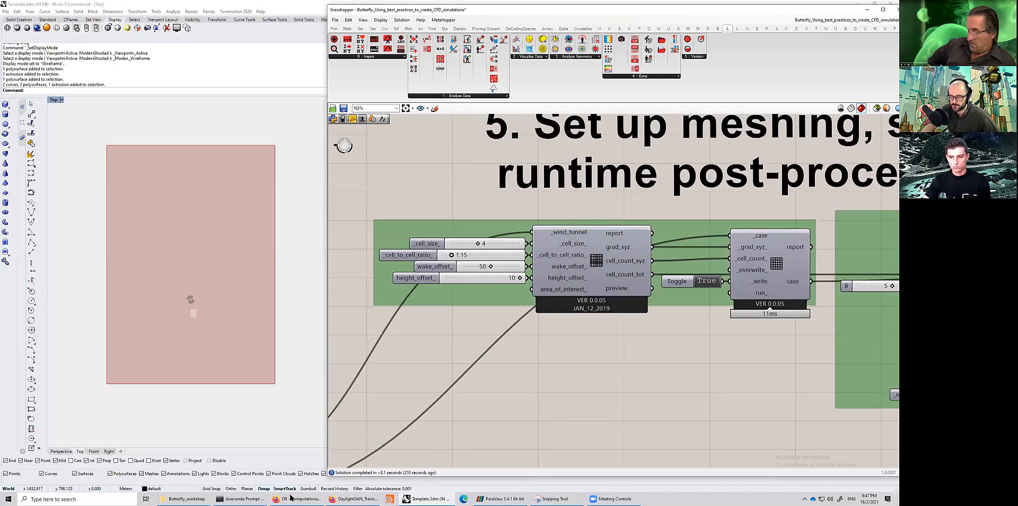
# - Switch to the Google Slides presentation and present the Meshing Strategy slide full screen
pyautogui.moveTo(294, 498)
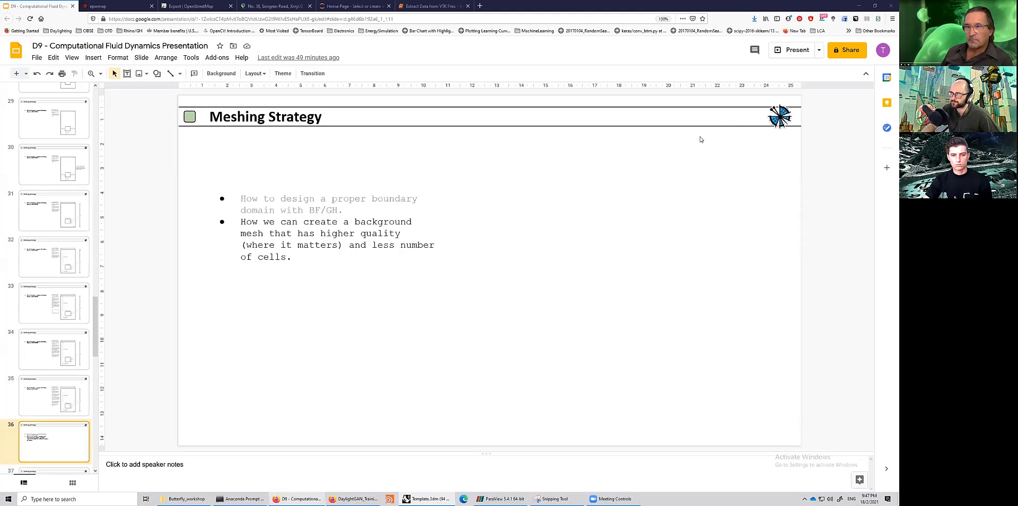
pyautogui.click(300, 498)
pyautogui.click(790, 51)
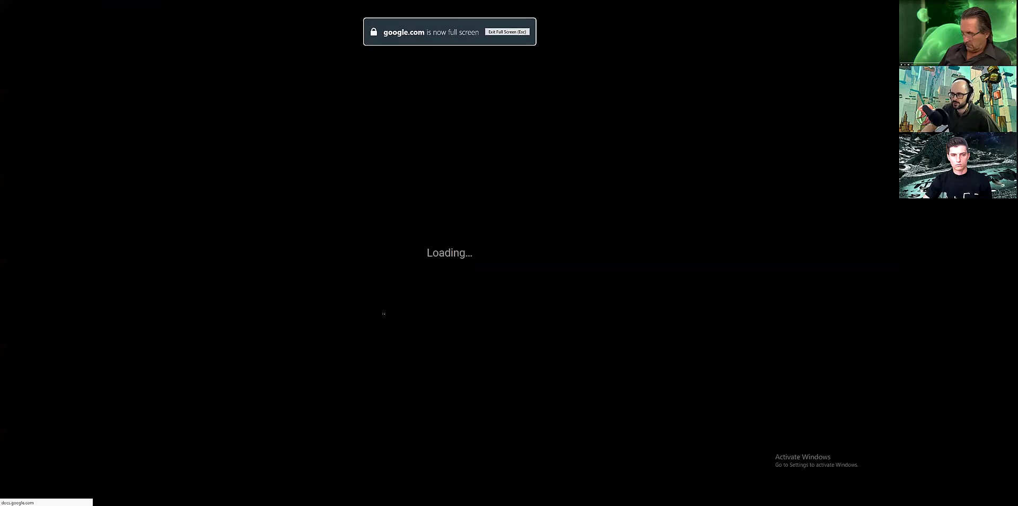
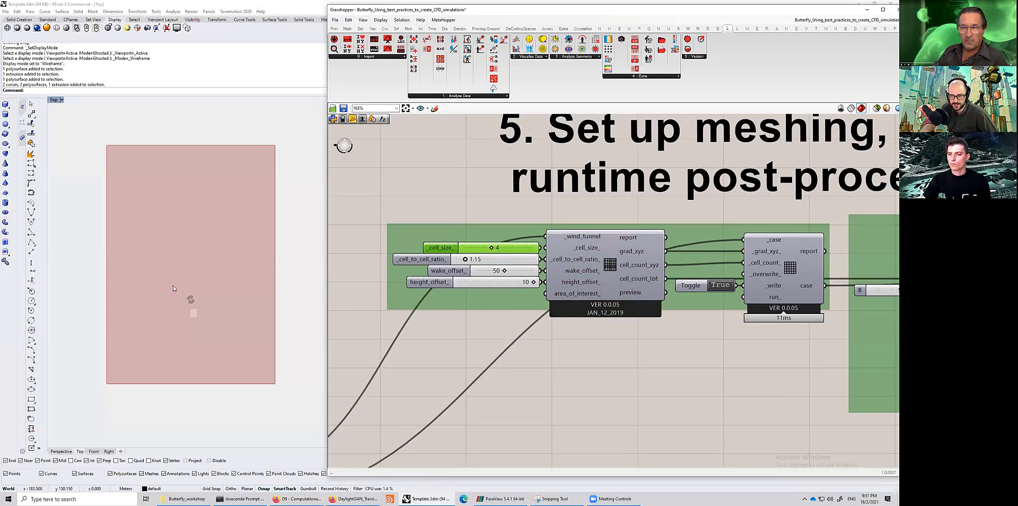
# - Zoom the Rhino viewport onto the building model and review the cell size, cell ratio, wake offset and height offset sliders
pyautogui.moveTo(174, 284); pyautogui.dragTo(202, 315)
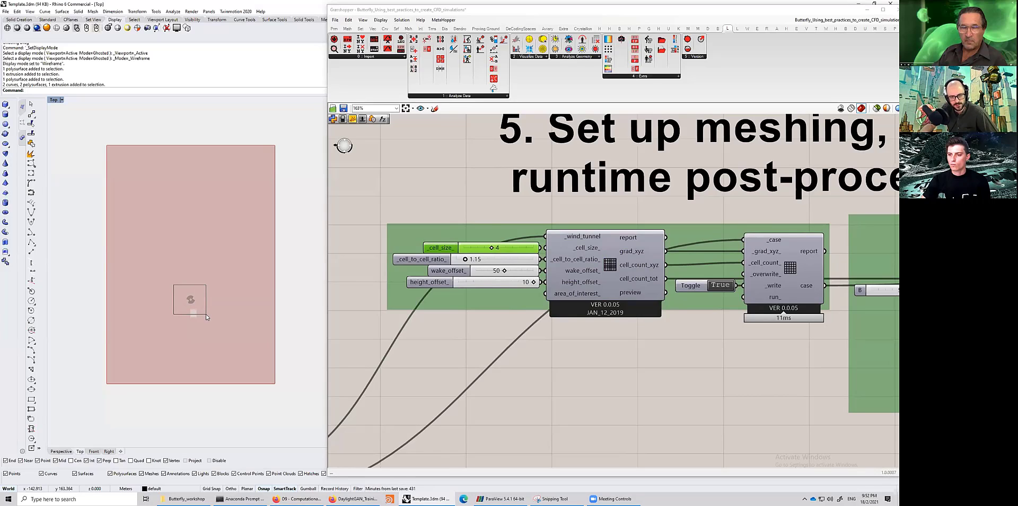
pyautogui.moveTo(206, 315); pyautogui.dragTo(206, 314)
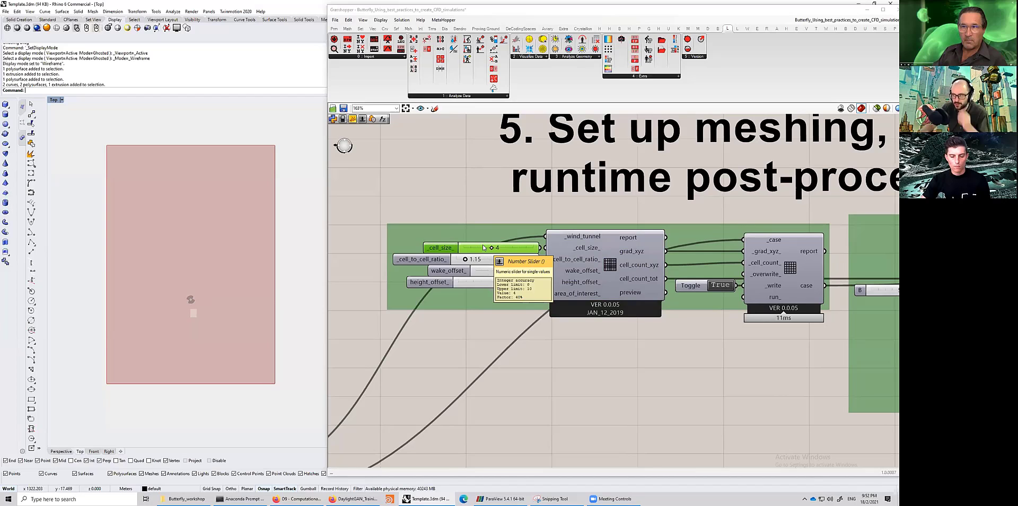
pyautogui.click(431, 261)
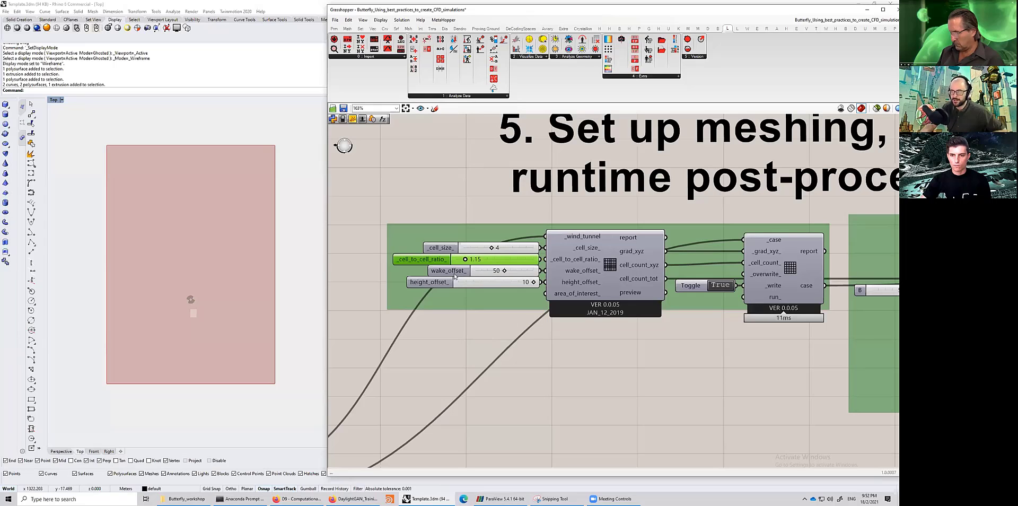
pyautogui.click(469, 273)
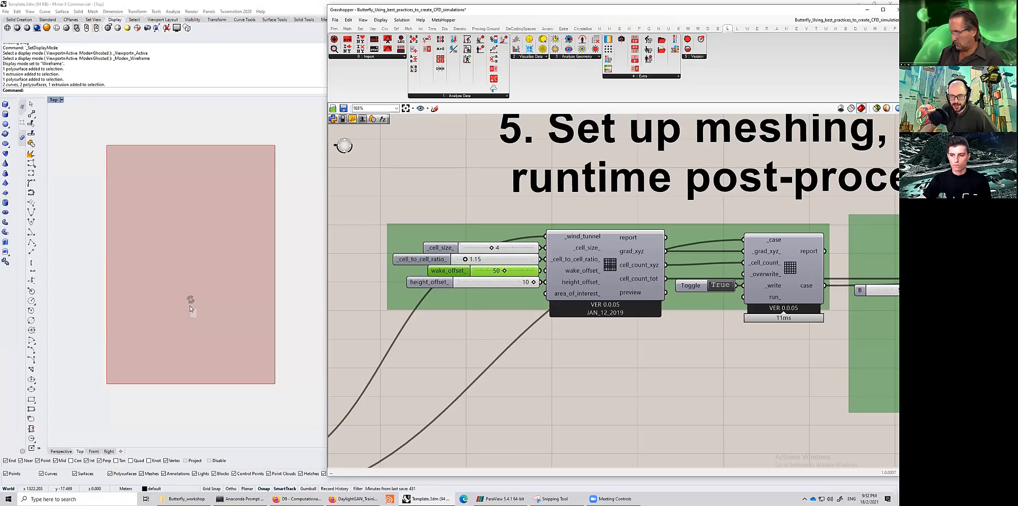
pyautogui.scroll(5, 183, 308)
pyautogui.moveTo(229, 262); pyautogui.dragTo(226, 262)
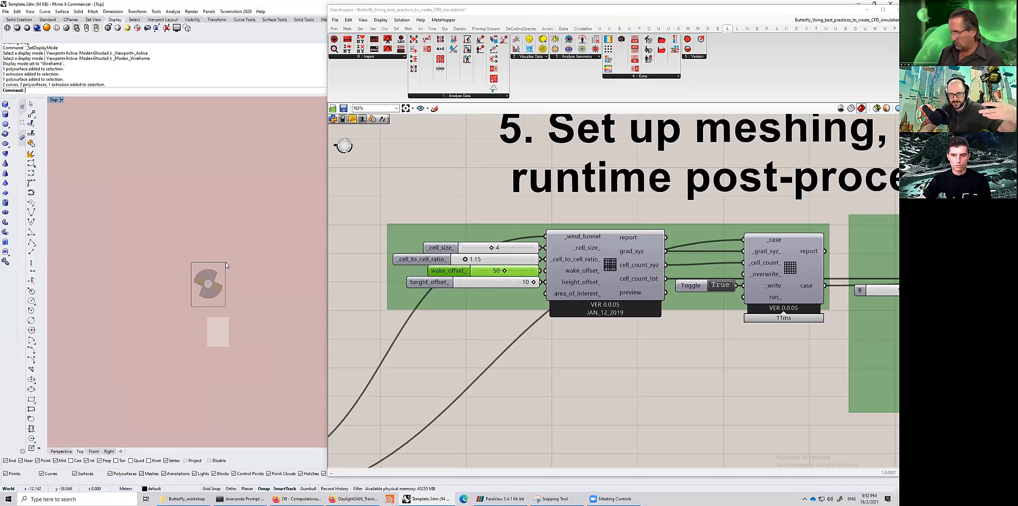
pyautogui.moveTo(180, 302); pyautogui.dragTo(240, 204)
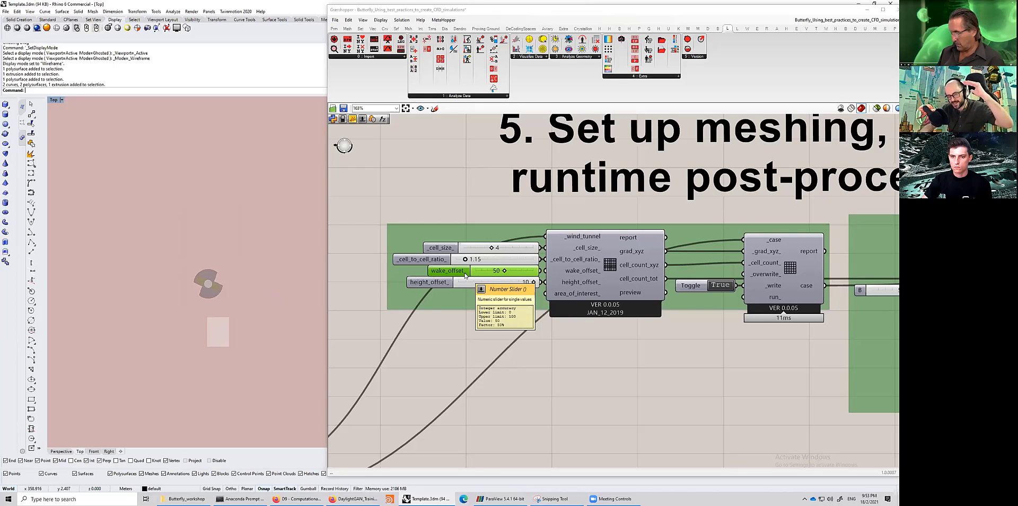
pyautogui.moveTo(180, 308); pyautogui.dragTo(230, 179)
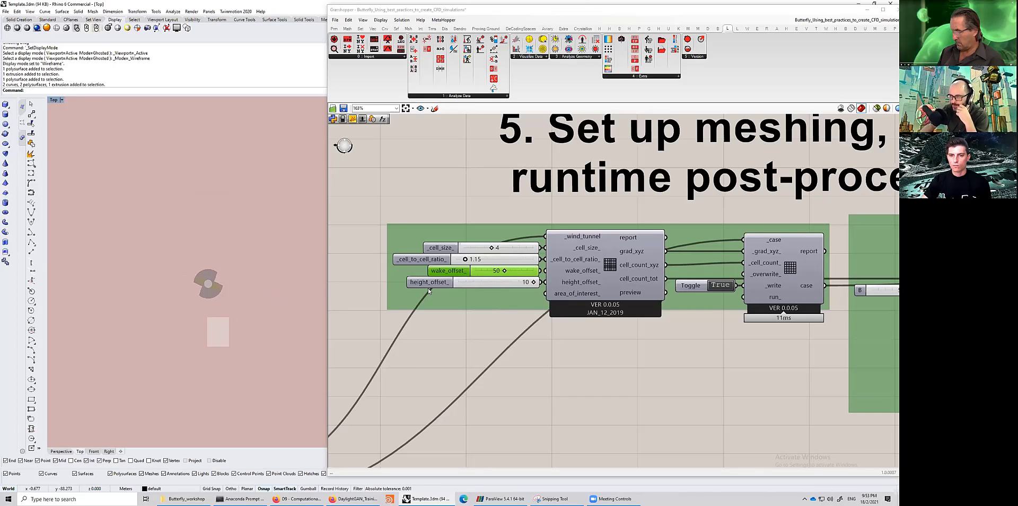
pyautogui.click(448, 284)
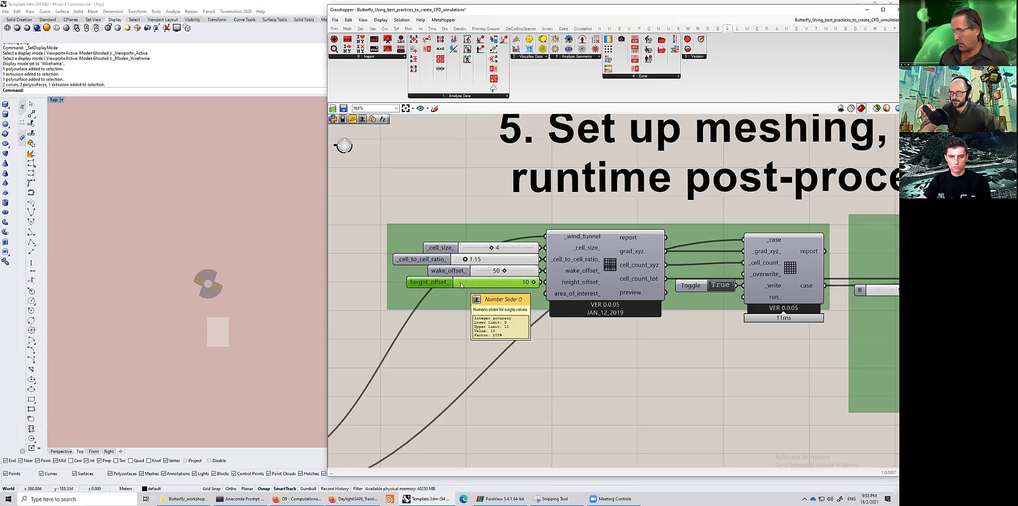
# - Select the Wind Tunnel Grading components and pan across the meshing section to compare the groups
pyautogui.moveTo(360, 323); pyautogui.dragTo(688, 211)
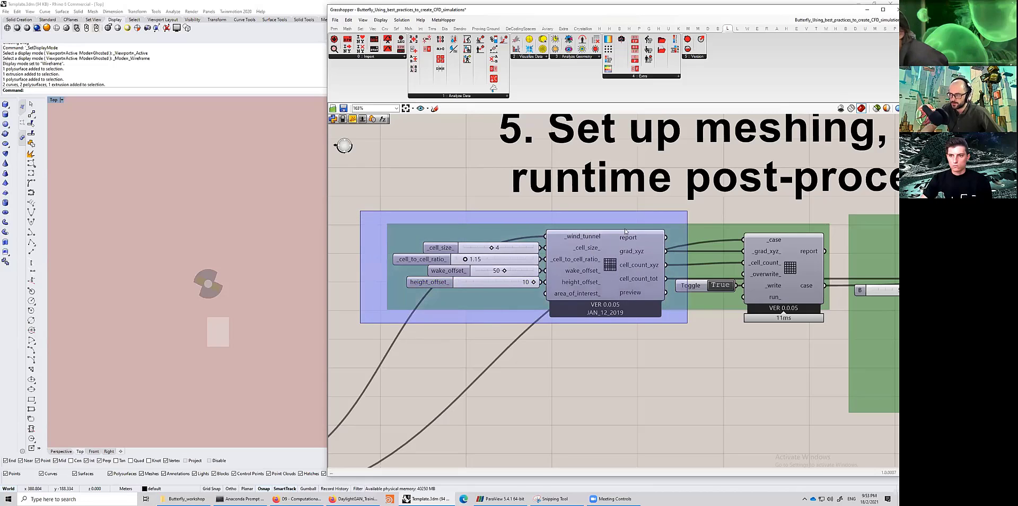
pyautogui.moveTo(626, 231); pyautogui.dragTo(626, 232)
pyautogui.click(409, 328)
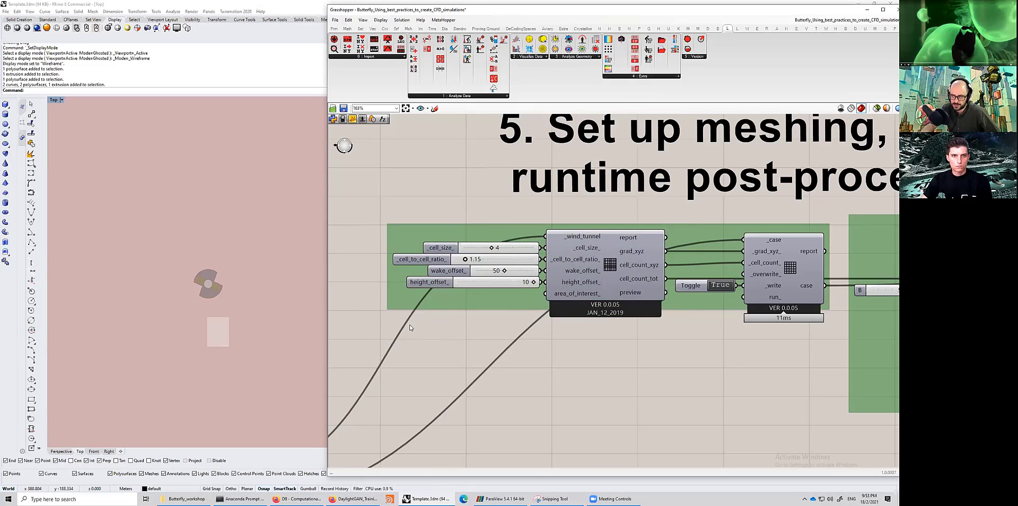
pyautogui.moveTo(340, 328); pyautogui.dragTo(563, 204)
pyautogui.click(607, 297)
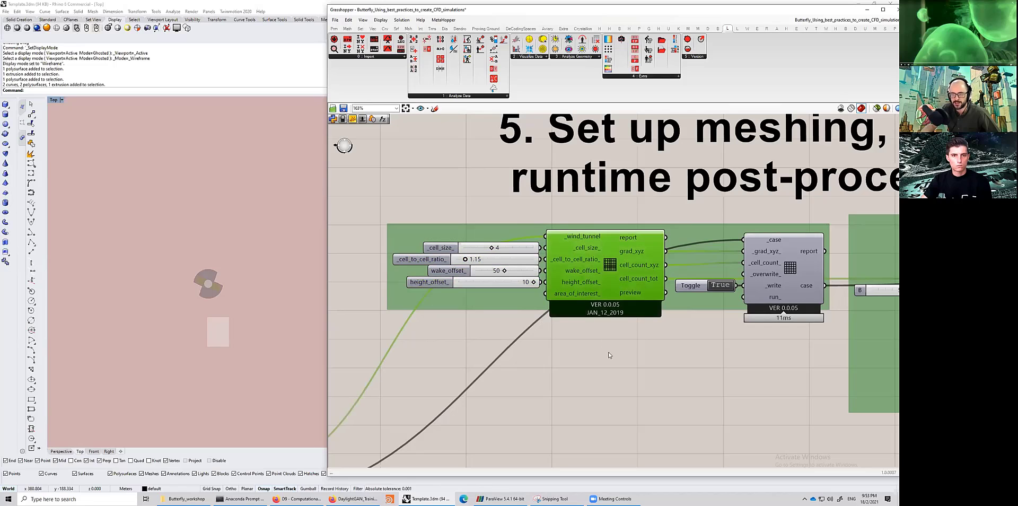
pyautogui.moveTo(662, 242); pyautogui.dragTo(597, 233, button='right')
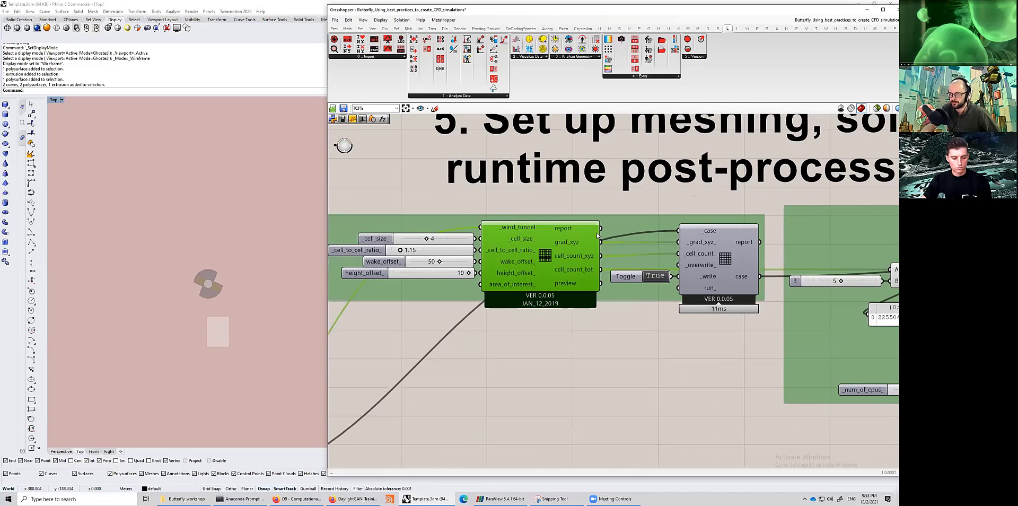
pyautogui.scroll(-3, 597, 236)
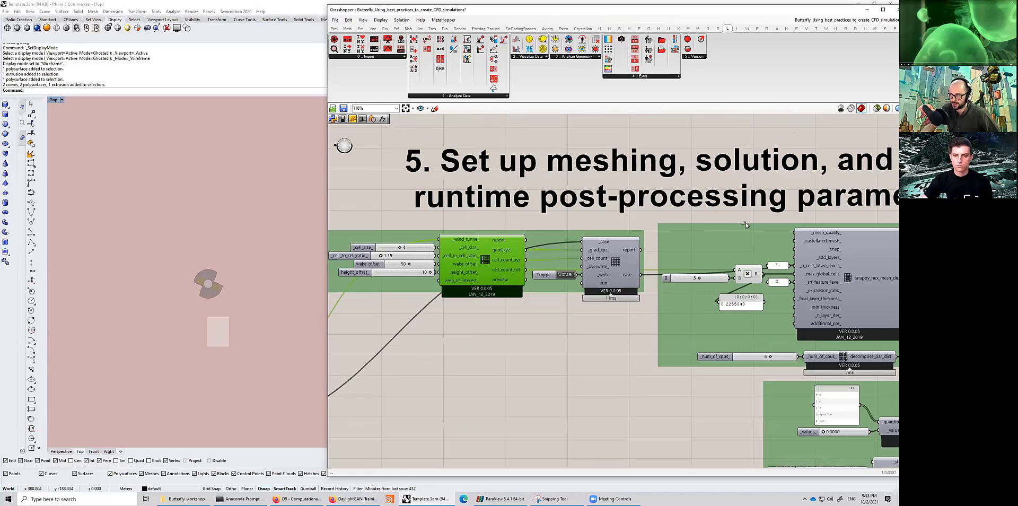
pyautogui.moveTo(746, 224); pyautogui.dragTo(371, 392)
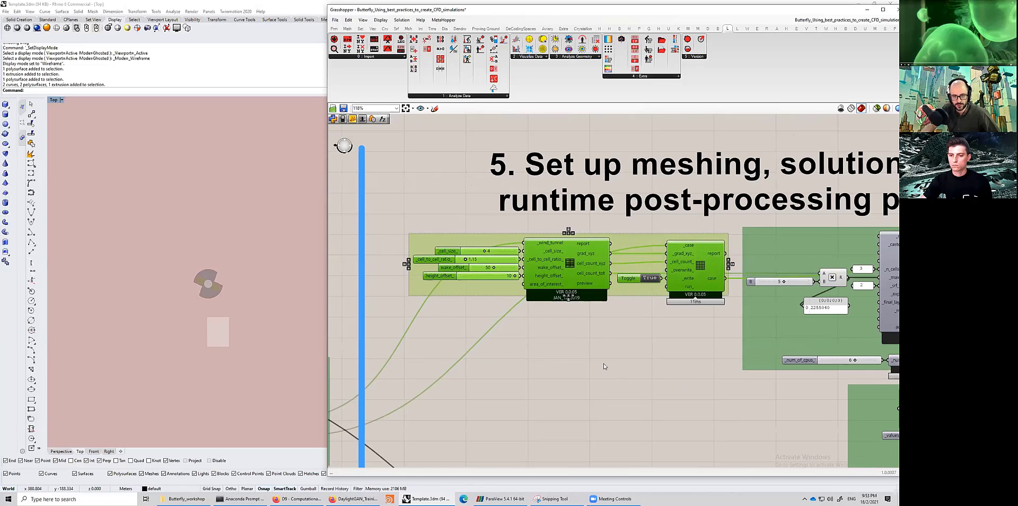
pyautogui.moveTo(604, 364); pyautogui.dragTo(596, 364, button='right')
pyautogui.moveTo(591, 333); pyautogui.dragTo(558, 333, button='right')
pyautogui.moveTo(476, 330); pyautogui.dragTo(461, 330, button='right')
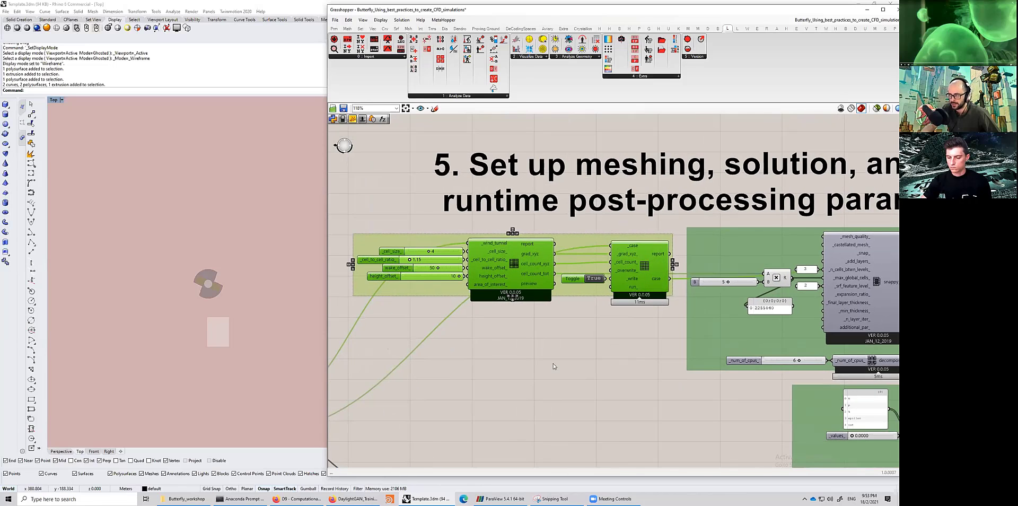
pyautogui.moveTo(554, 366); pyautogui.dragTo(530, 357, button='right')
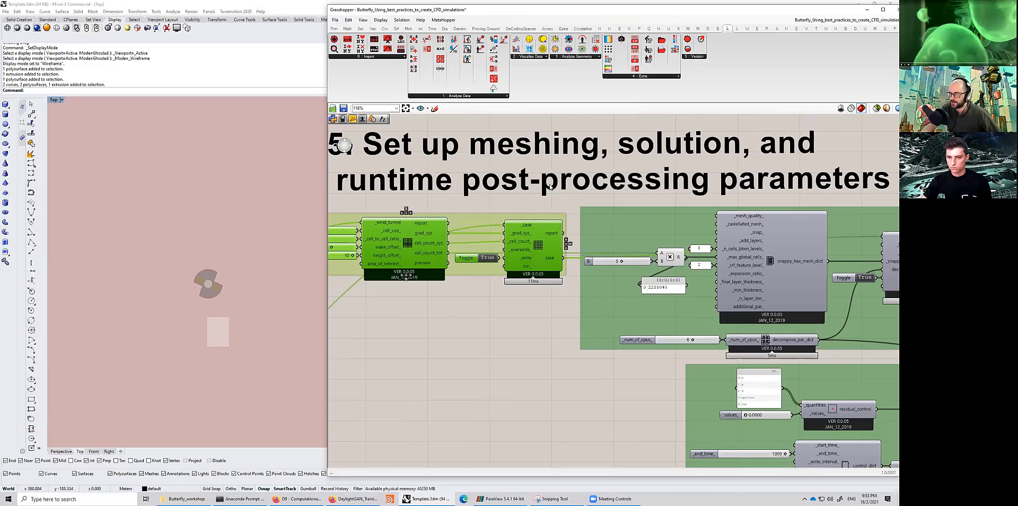
pyautogui.scroll(-1, 432, 276)
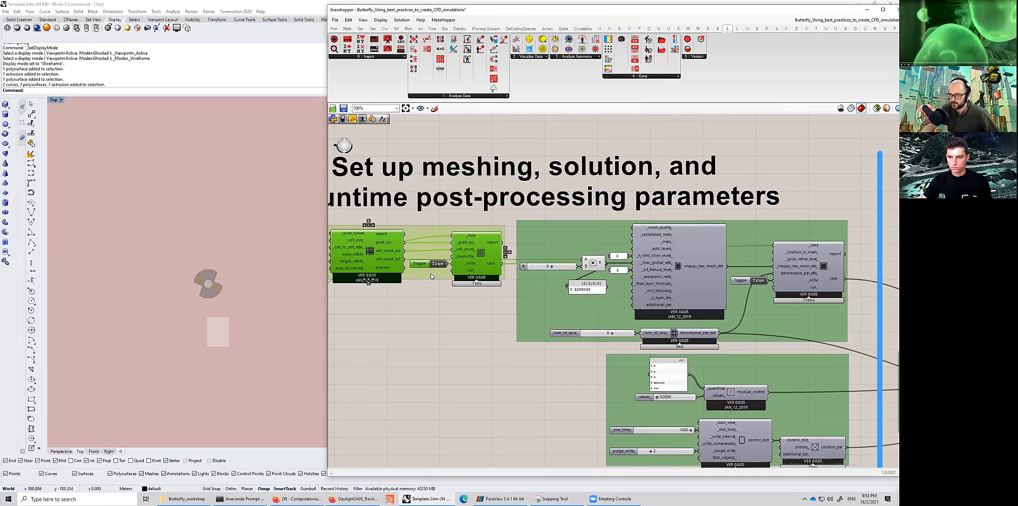
pyautogui.scroll(5, 432, 276)
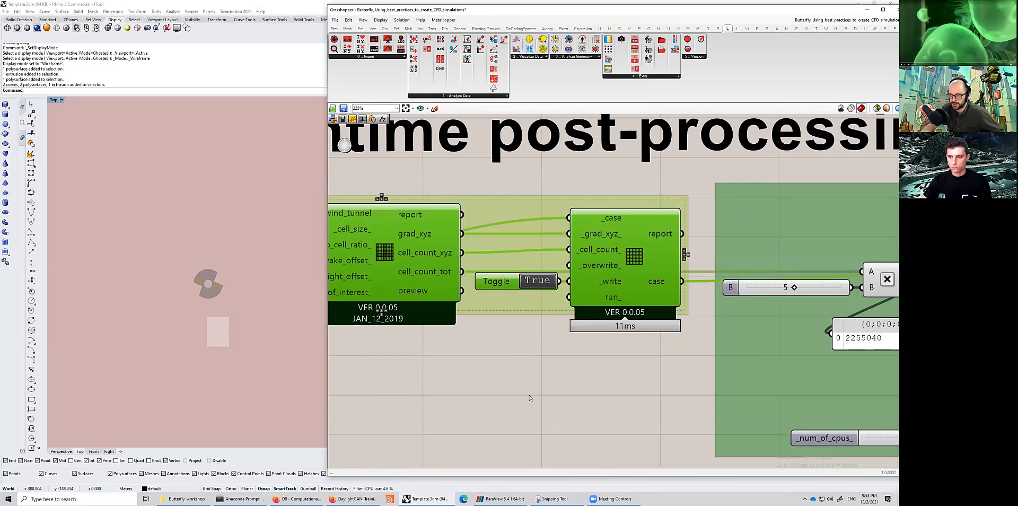
# - Add a Panel component below the Wind Tunnel Grading component
pyautogui.doubleClick(532, 389)
pyautogui.write('panel')
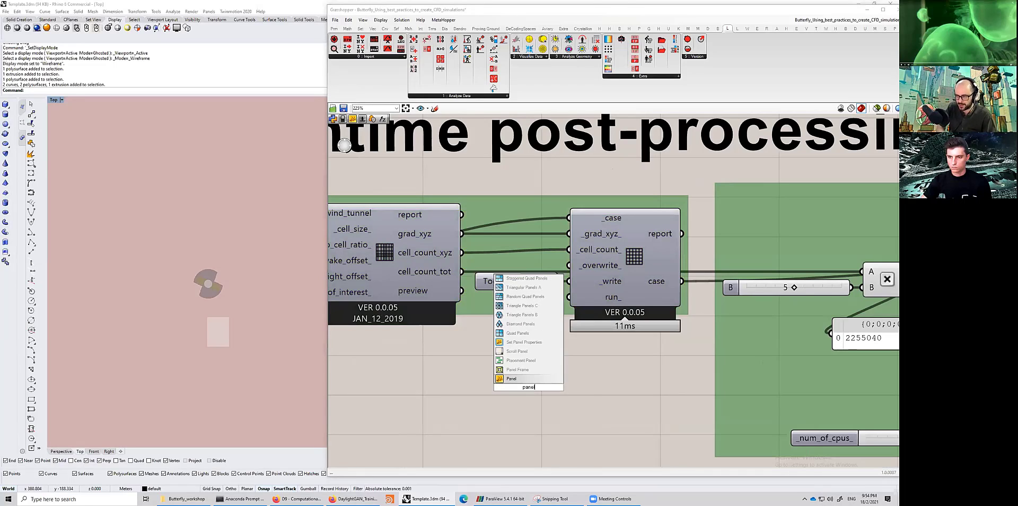
pyautogui.press('Return')
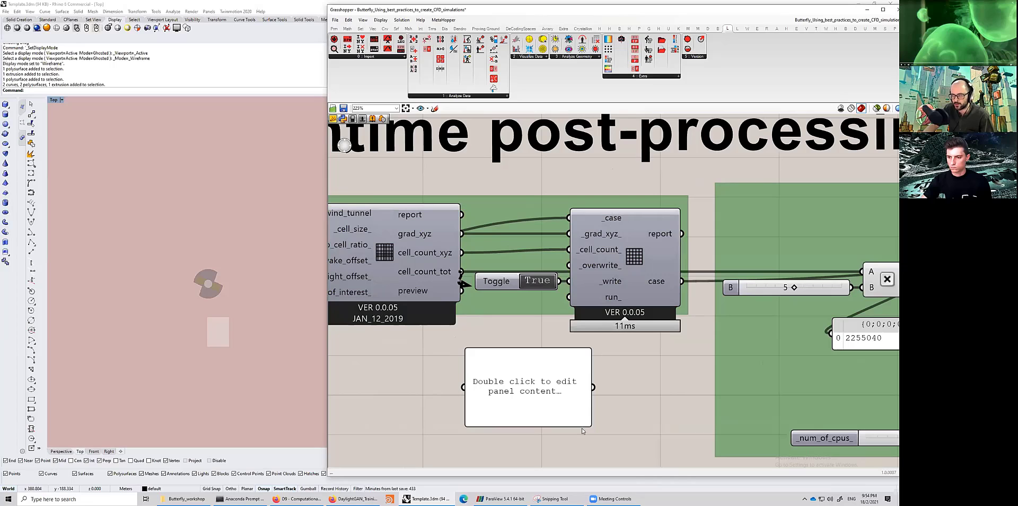
# - Connect the cell_count_tot output to the new panel and resize and place the panel
pyautogui.moveTo(587, 424); pyautogui.dragTo(577, 392)
pyautogui.moveTo(479, 382); pyautogui.dragTo(512, 399)
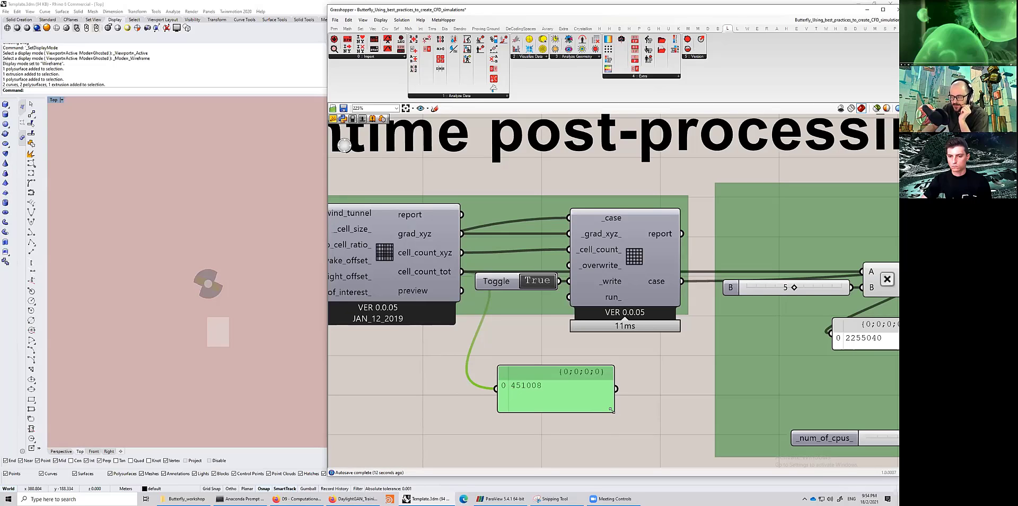
pyautogui.moveTo(614, 411); pyautogui.dragTo(545, 399)
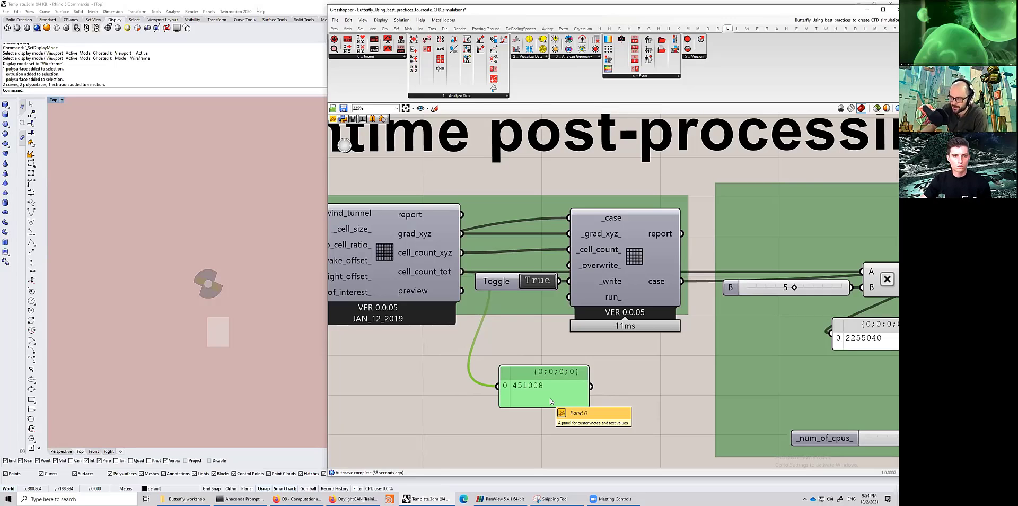
pyautogui.moveTo(546, 397); pyautogui.dragTo(577, 381)
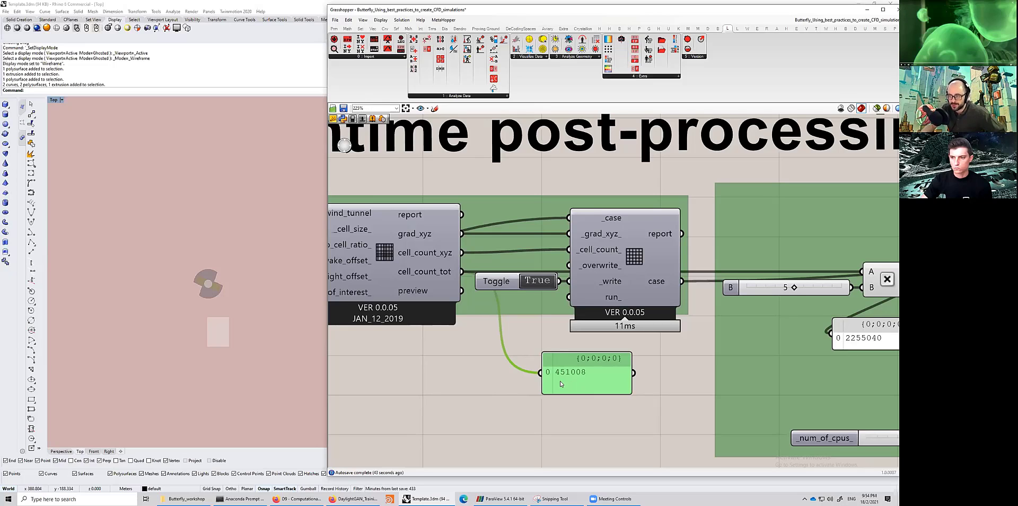
pyautogui.moveTo(578, 382); pyautogui.dragTo(542, 384)
# - Examine the snappyHexMesh dictionary component and its inputs, including max_global_cells
pyautogui.scroll(-1, 546, 393)
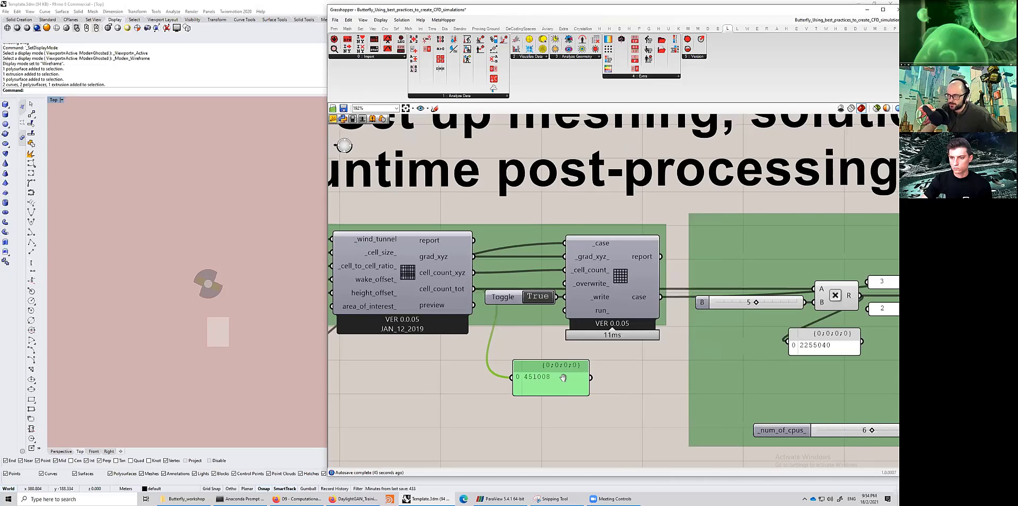
pyautogui.scroll(-1, 560, 375)
pyautogui.moveTo(721, 327); pyautogui.dragTo(659, 310, button='right')
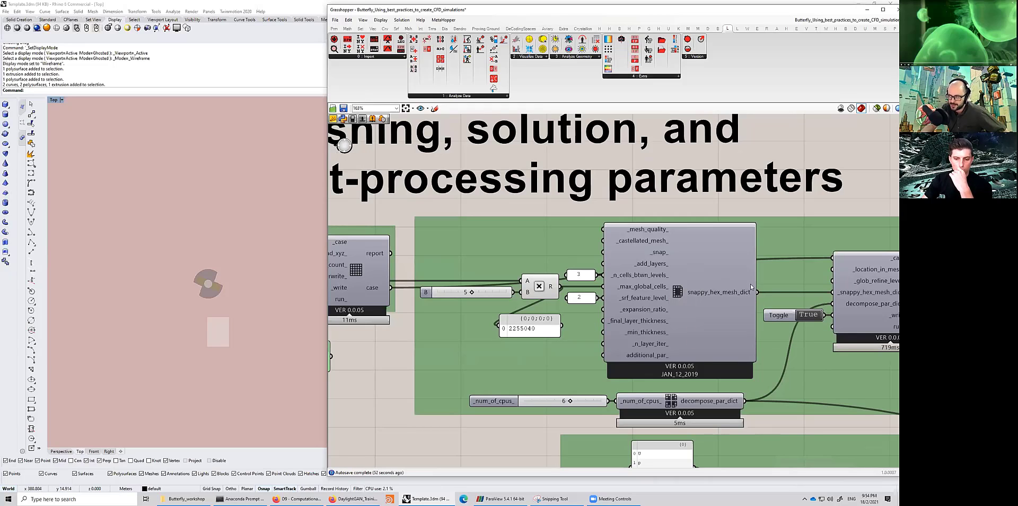
pyautogui.moveTo(702, 294); pyautogui.dragTo(704, 295, button='right')
pyautogui.moveTo(508, 286); pyautogui.dragTo(849, 298, button='right')
pyautogui.scroll(2, 791, 316)
pyautogui.scroll(-2, 770, 316)
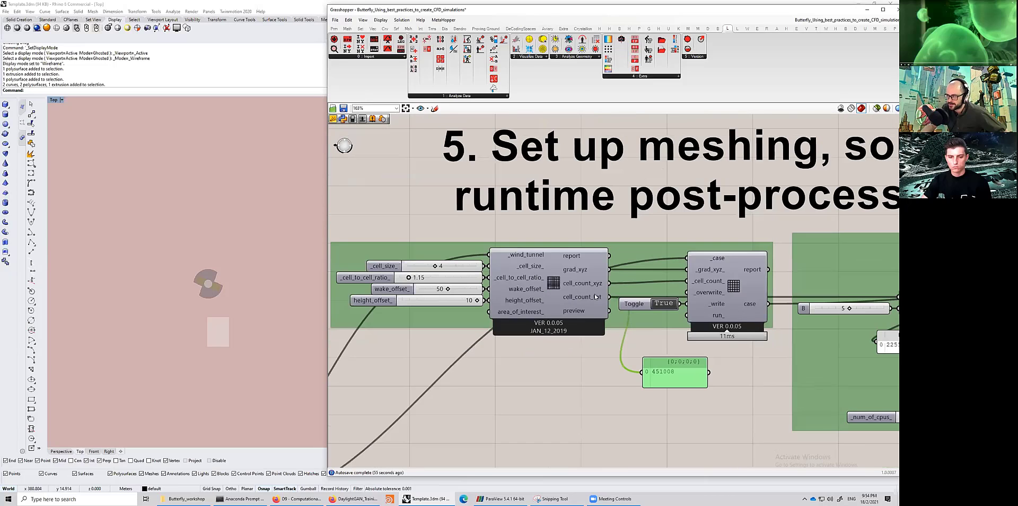
pyautogui.moveTo(771, 314); pyautogui.dragTo(347, 291, button='right')
pyautogui.scroll(2, 604, 293)
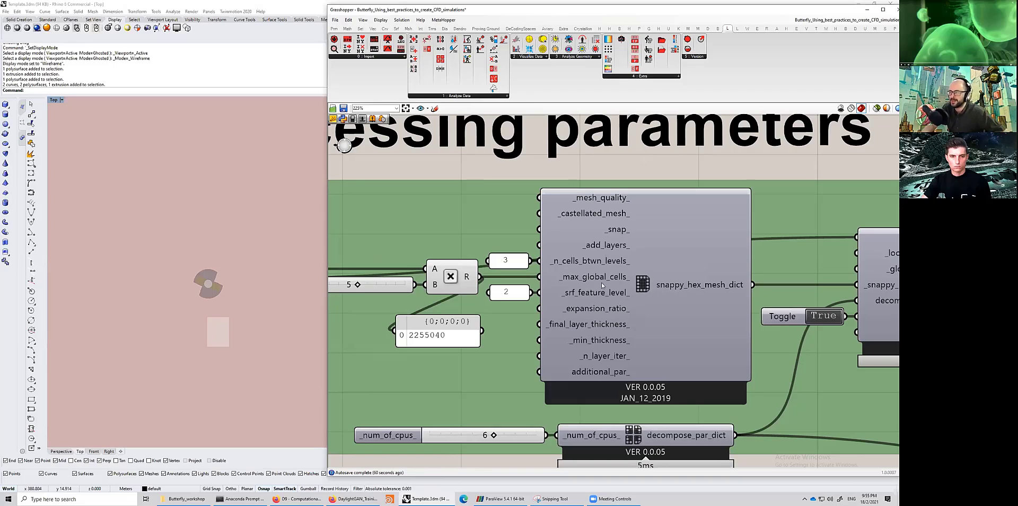
pyautogui.scroll(-1, 595, 310)
pyautogui.moveTo(633, 294); pyautogui.dragTo(730, 312, button='right')
pyautogui.moveTo(730, 314)
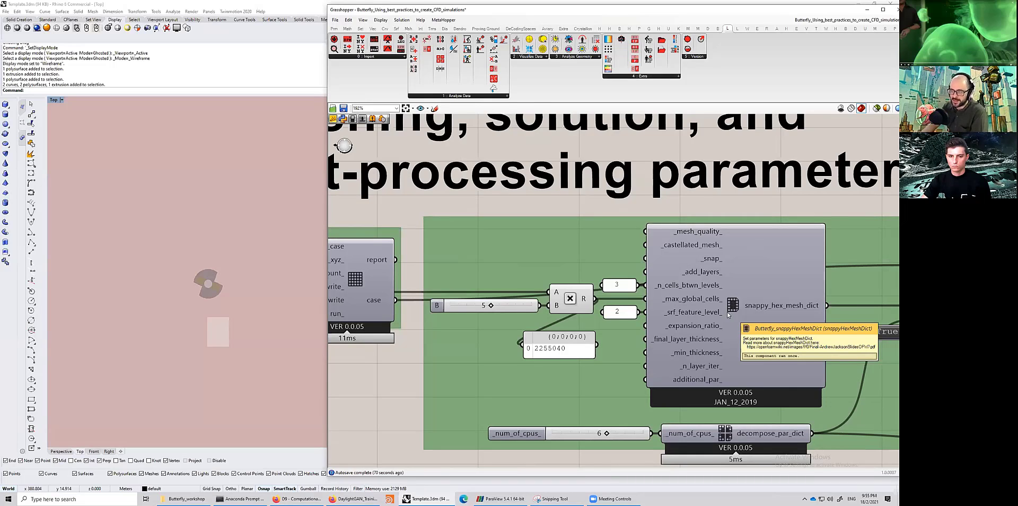
# - Compare the total cell count panel with the max_global_cells input of the snappyHexMesh component
pyautogui.scroll(-2, 584, 294)
pyautogui.scroll(-1, 579, 305)
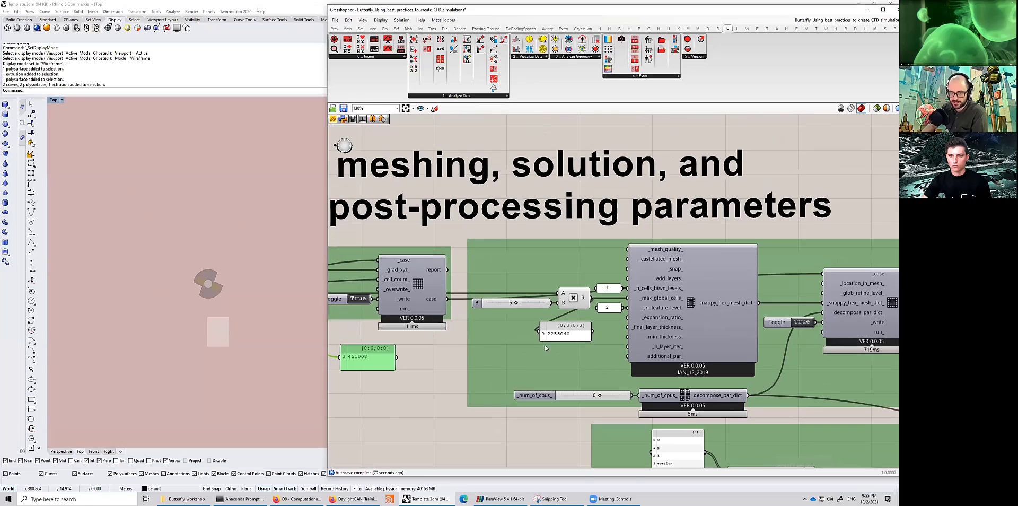
pyautogui.moveTo(475, 332); pyautogui.dragTo(584, 338, button='right')
pyautogui.moveTo(460, 326); pyautogui.dragTo(478, 324, button='right')
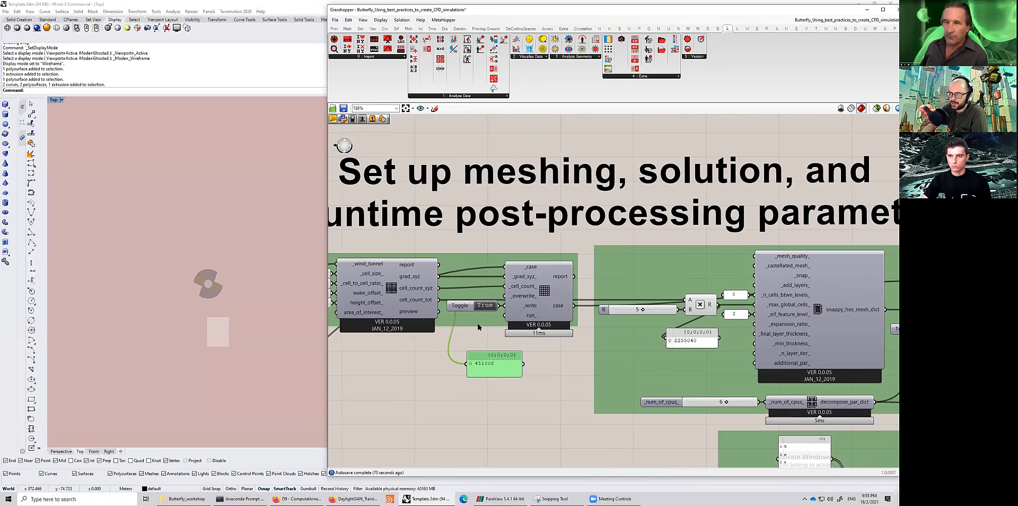
pyautogui.scroll(2, 469, 334)
pyautogui.scroll(-2, 491, 332)
pyautogui.moveTo(666, 282); pyautogui.dragTo(669, 284)
pyautogui.moveTo(669, 286); pyautogui.dragTo(615, 284, button='right')
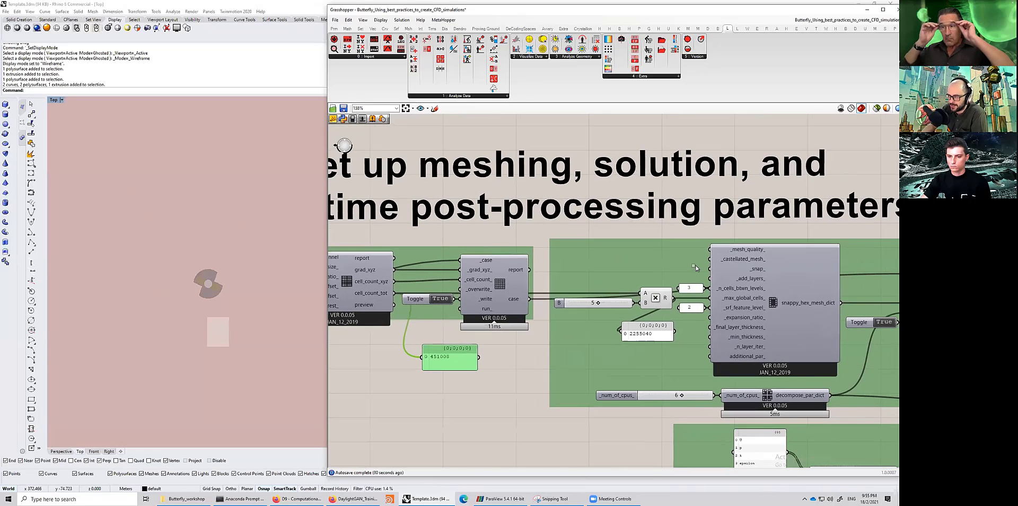
pyautogui.moveTo(530, 361)
pyautogui.mouseDown()
pyautogui.moveTo(688, 269)
pyautogui.moveTo(520, 369)
pyautogui.mouseUp()
pyautogui.moveTo(426, 386); pyautogui.dragTo(478, 385, button='right')
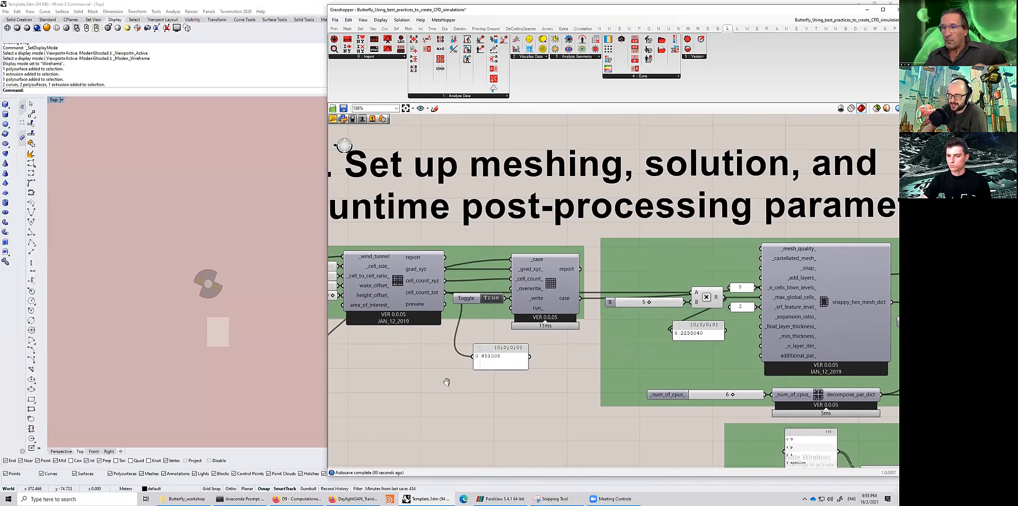
pyautogui.moveTo(766, 291); pyautogui.dragTo(737, 291, button='right')
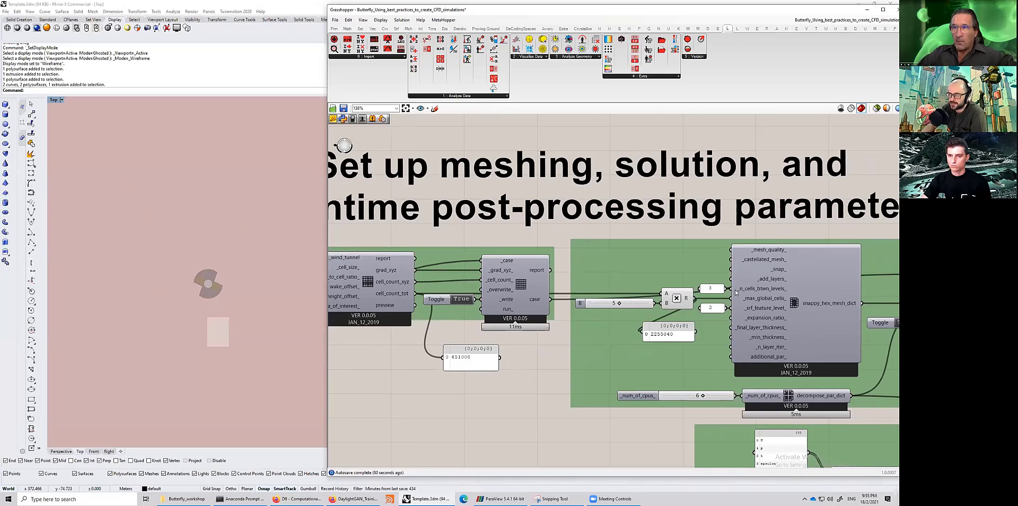
pyautogui.click(736, 292)
pyautogui.scroll(2, 735, 291)
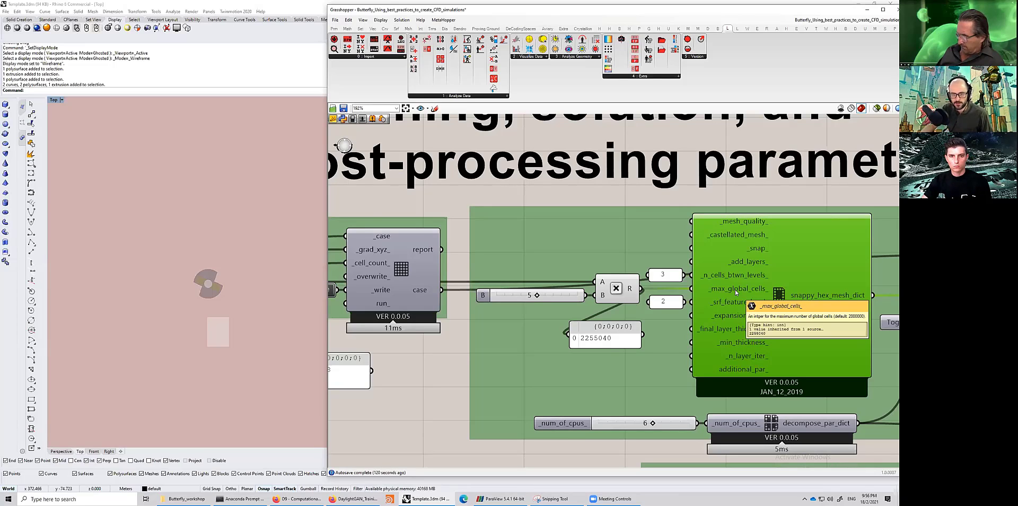
pyautogui.moveTo(617, 337); pyautogui.dragTo(721, 330, button='right')
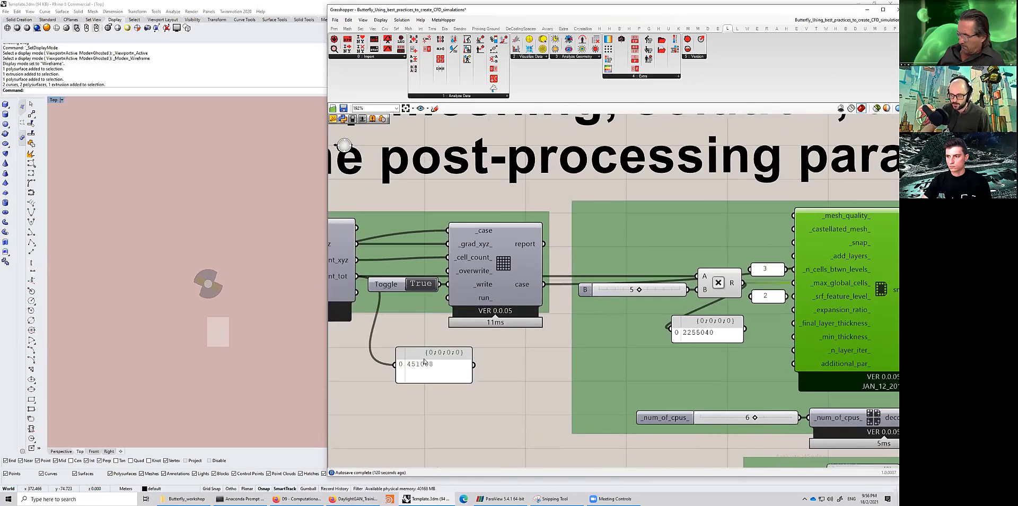
# - Review the total cell count panel alongside the multiplication and snappyHexMesh dictionary components
pyautogui.scroll(2, 419, 358)
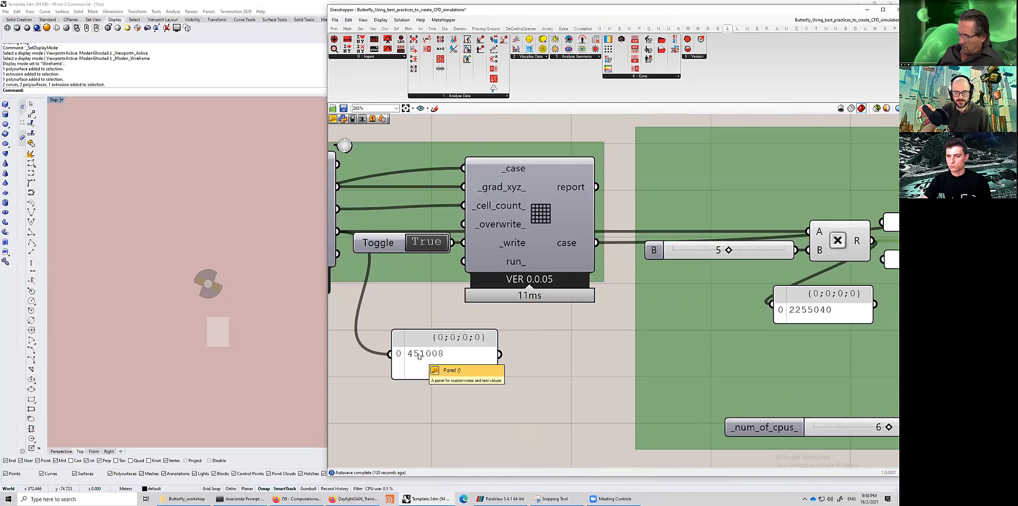
pyautogui.scroll(-2, 422, 357)
pyautogui.moveTo(468, 363); pyautogui.dragTo(371, 365, button='right')
pyautogui.moveTo(747, 275)
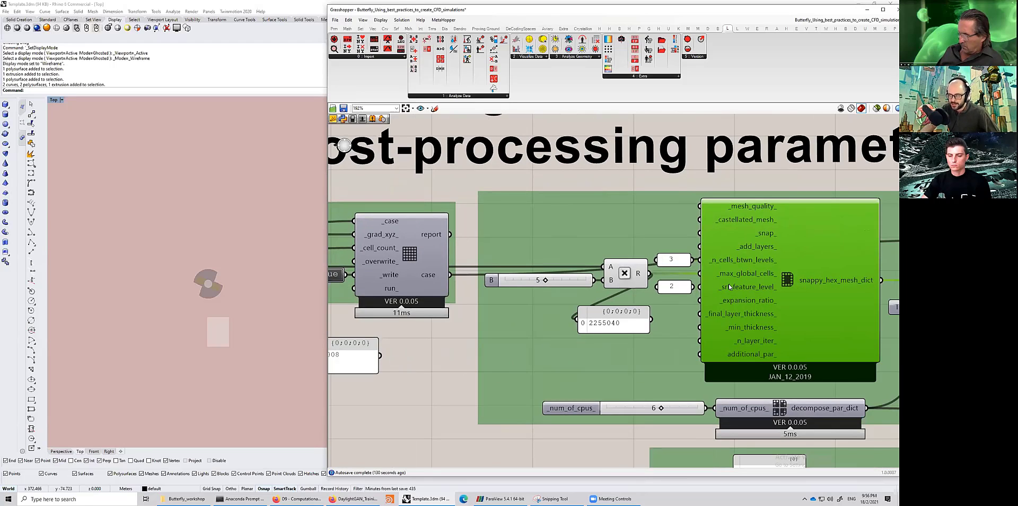
pyautogui.moveTo(173, 246); pyautogui.dragTo(242, 320)
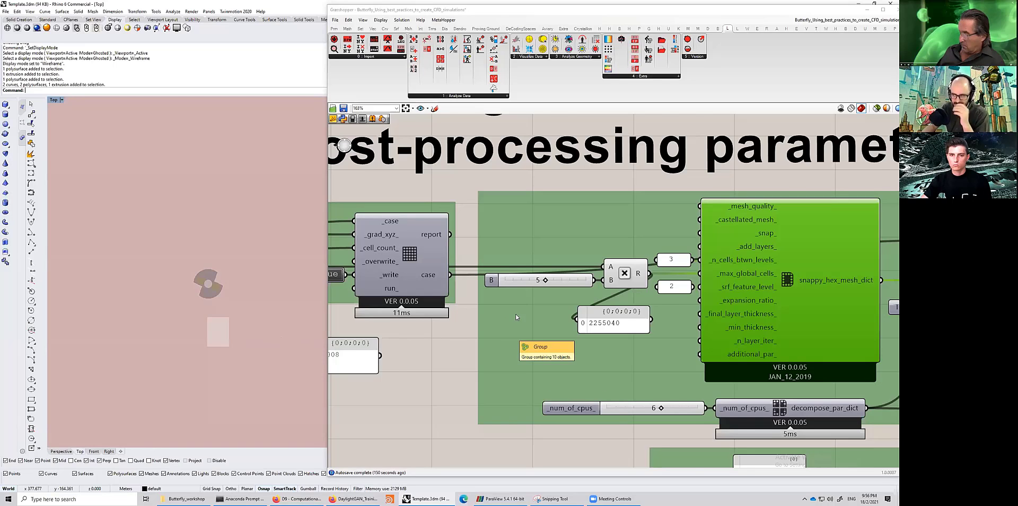
pyautogui.scroll(-1, 525, 347)
pyautogui.moveTo(522, 296); pyautogui.dragTo(614, 312, button='right')
pyautogui.scroll(1, 453, 301)
pyautogui.scroll(1, 477, 299)
pyautogui.scroll(-1, 490, 296)
pyautogui.moveTo(490, 296); pyautogui.dragTo(643, 316, button='right')
pyautogui.click(454, 302)
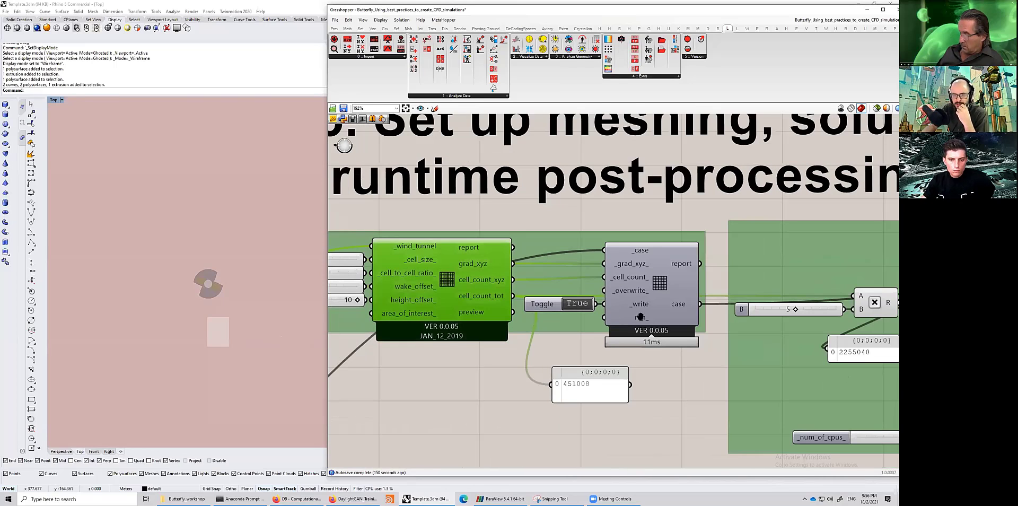
pyautogui.moveTo(783, 311); pyautogui.dragTo(660, 293, button='right')
pyautogui.moveTo(743, 302); pyautogui.dragTo(617, 307, button='right')
pyautogui.click(707, 299)
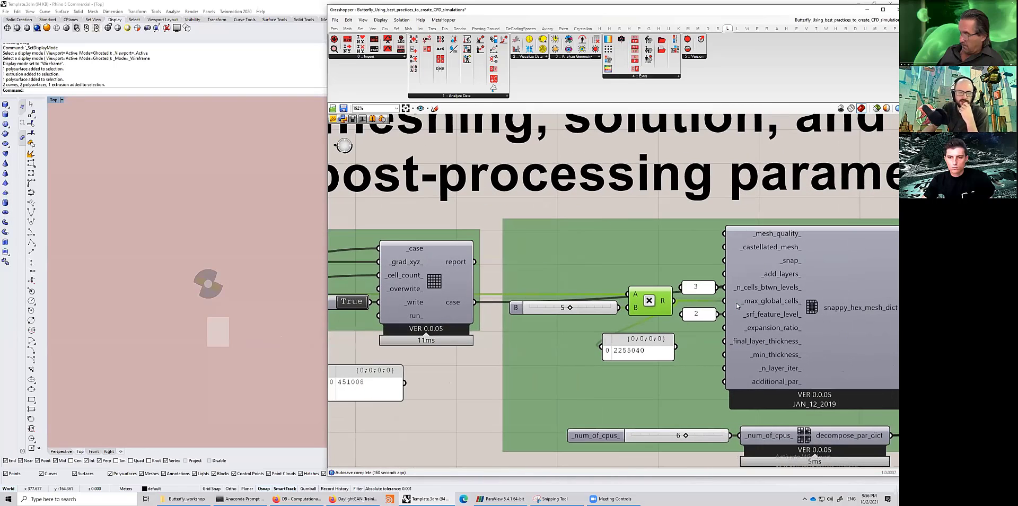
pyautogui.moveTo(737, 306)
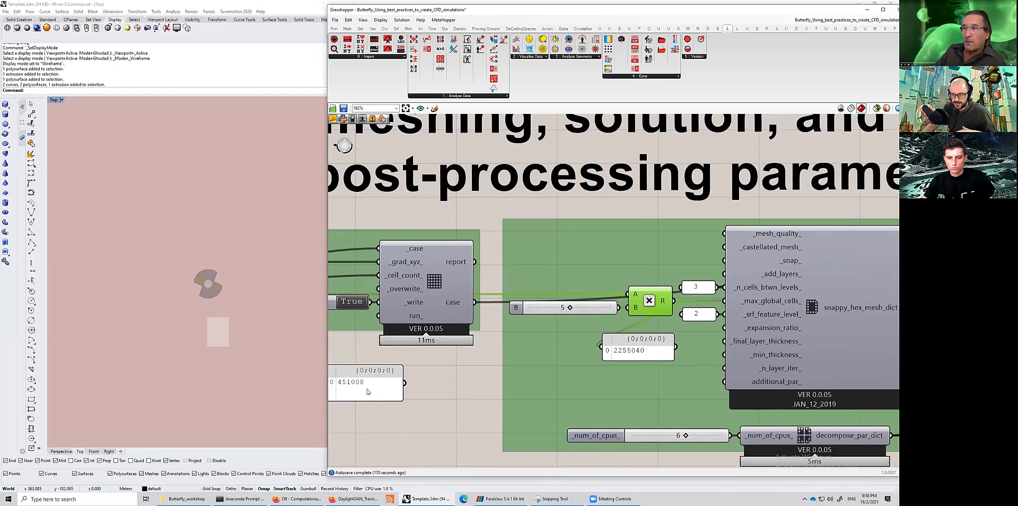
pyautogui.moveTo(368, 392); pyautogui.dragTo(422, 387, button='right')
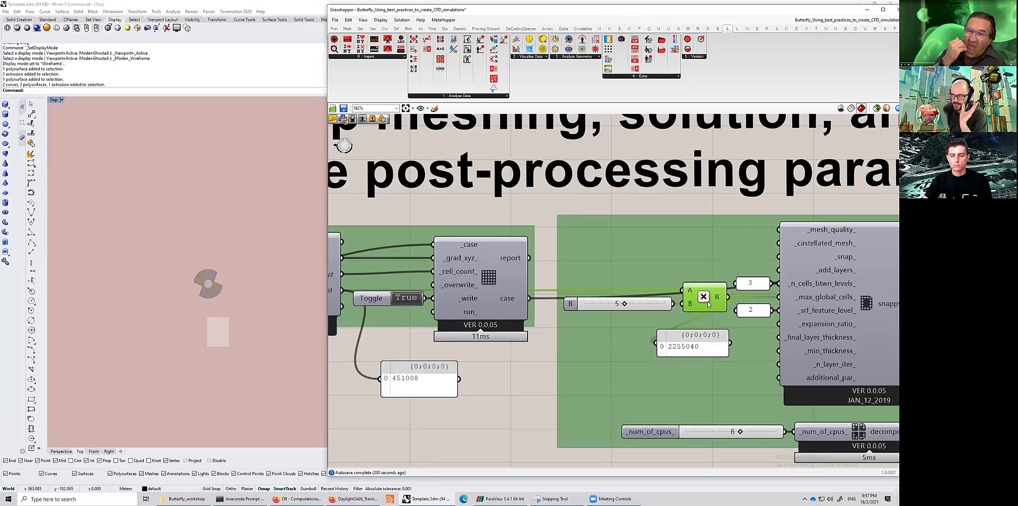
pyautogui.moveTo(679, 394); pyautogui.dragTo(466, 356, button='right')
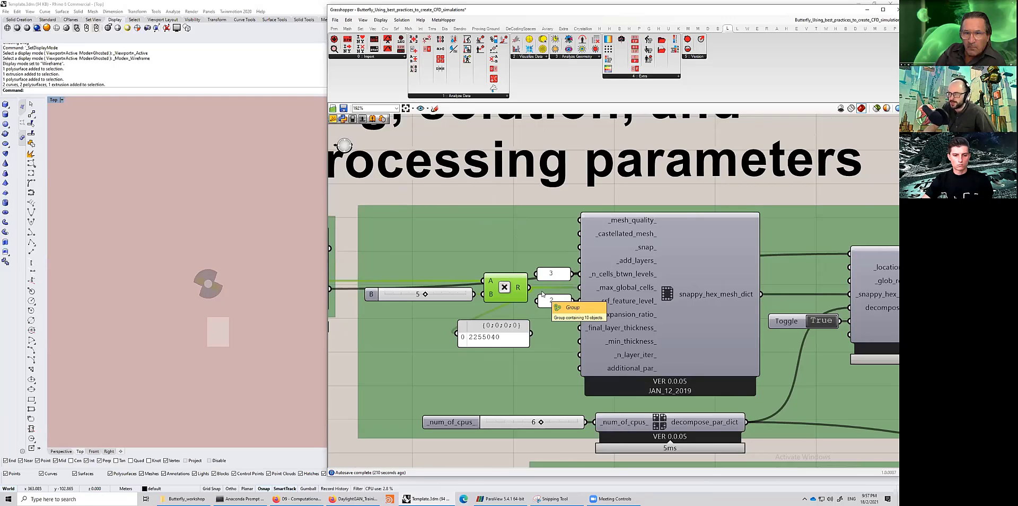
pyautogui.scroll(2, 542, 294)
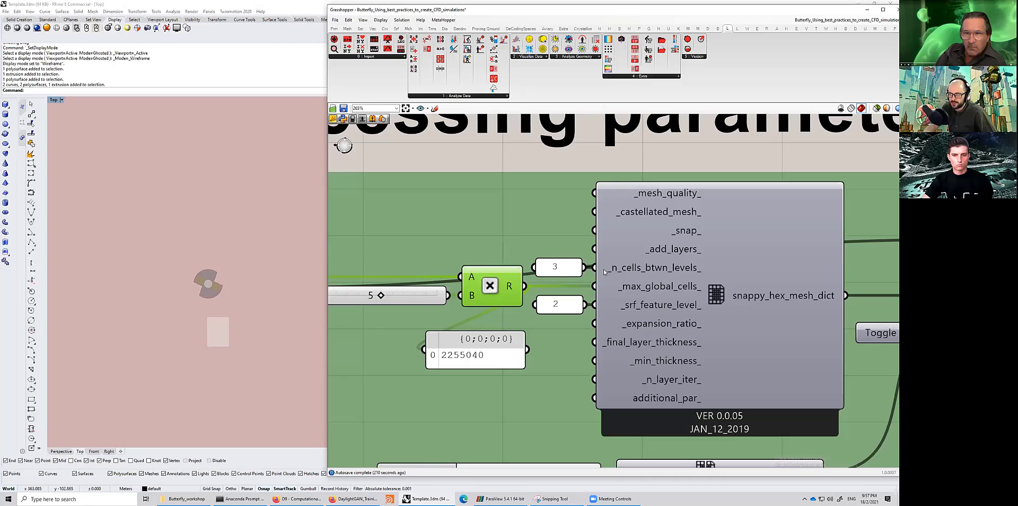
# - Inspect the value panels feeding n_cells_btwn_levels and srf_feature_level of the snappyHexMesh dictionary
pyautogui.click(559, 269)
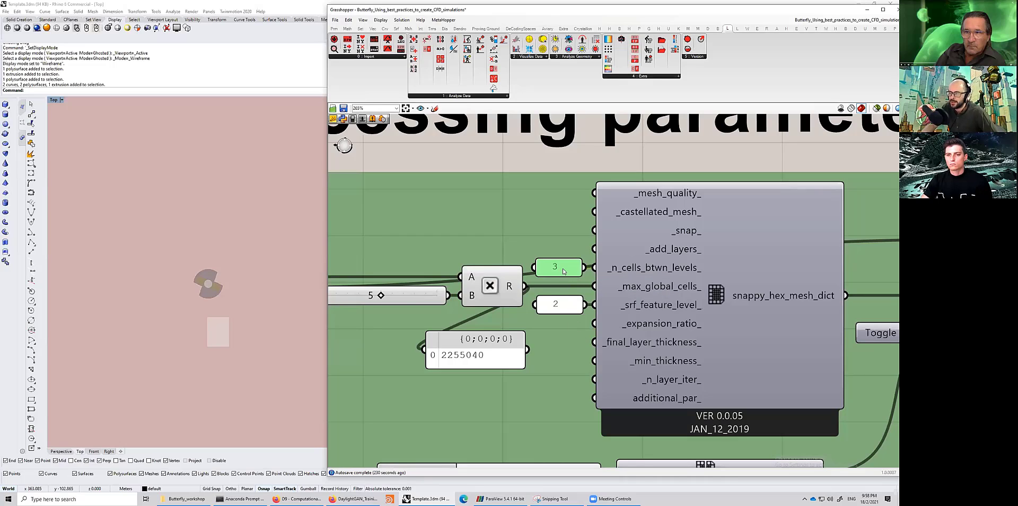
pyautogui.moveTo(562, 269); pyautogui.dragTo(561, 268)
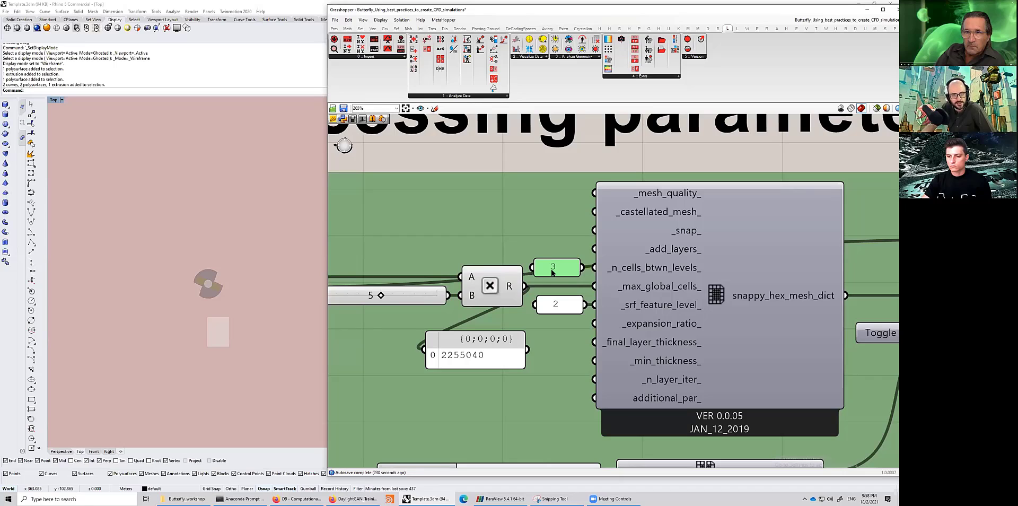
pyautogui.click(561, 307)
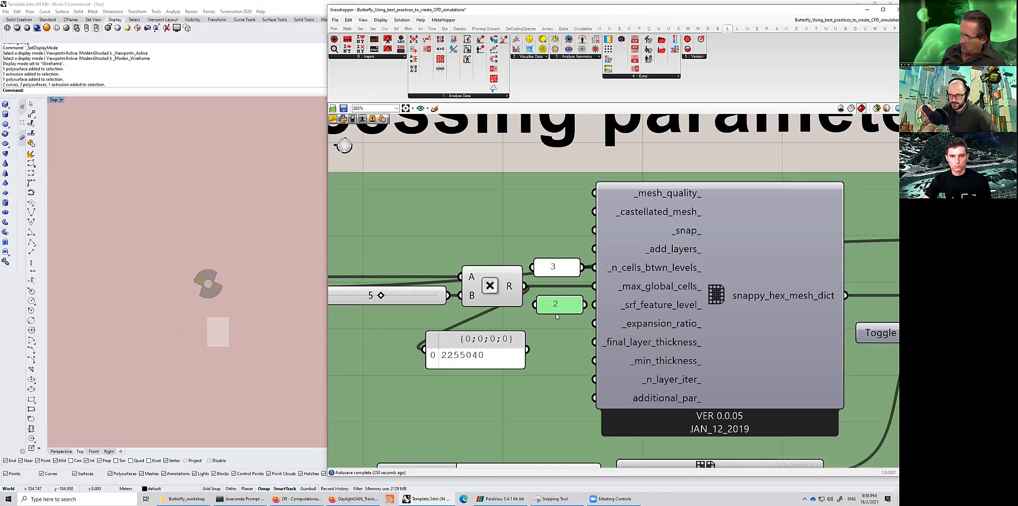
pyautogui.scroll(-1, 558, 314)
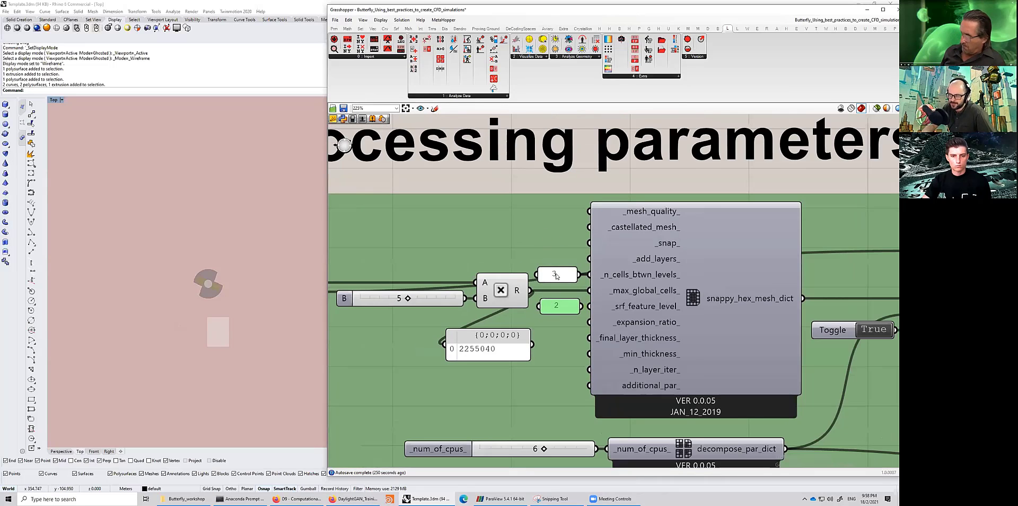
pyautogui.scroll(-1, 556, 276)
pyautogui.scroll(-1, 605, 334)
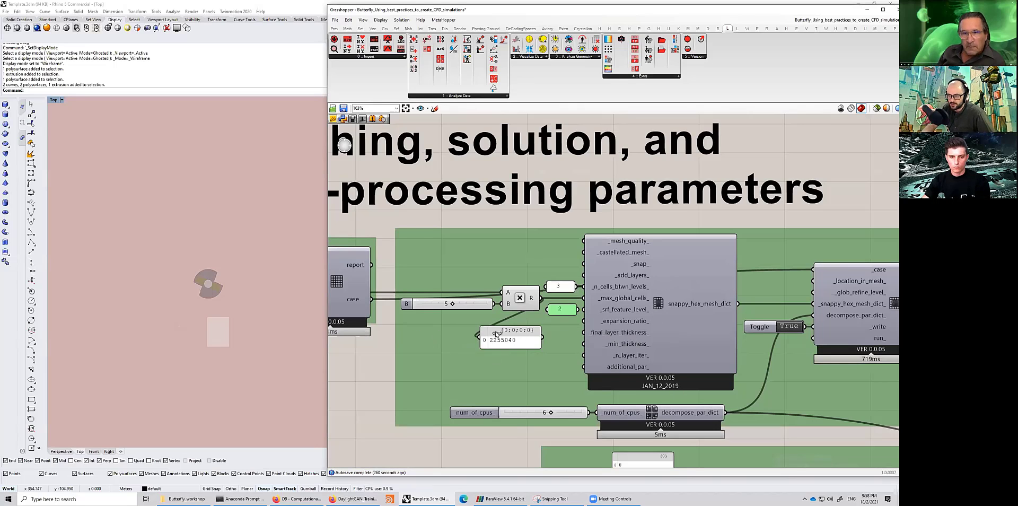
# - Select and examine the num_of_cpus slider, the decompose_par_dict component and the snappyHexMesh runner component
pyautogui.moveTo(639, 412); pyautogui.dragTo(599, 331, button='right')
pyautogui.scroll(1, 599, 331)
pyautogui.click(600, 331)
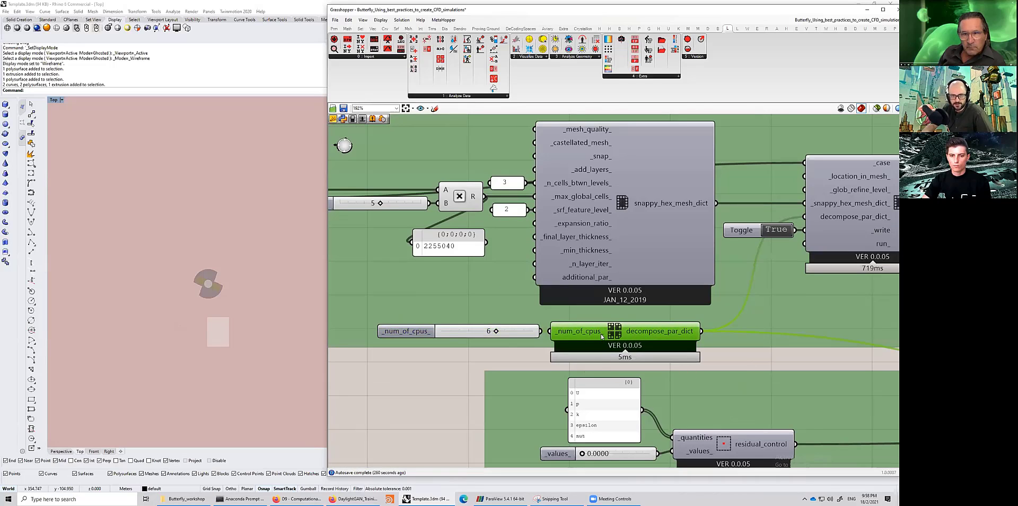
pyautogui.moveTo(427, 333); pyautogui.dragTo(425, 333)
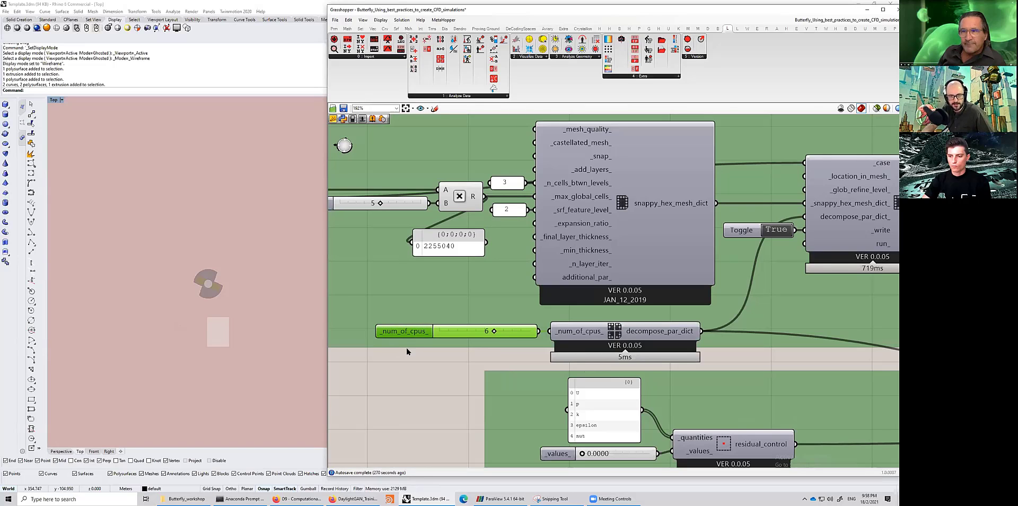
pyautogui.moveTo(358, 361); pyautogui.dragTo(762, 289)
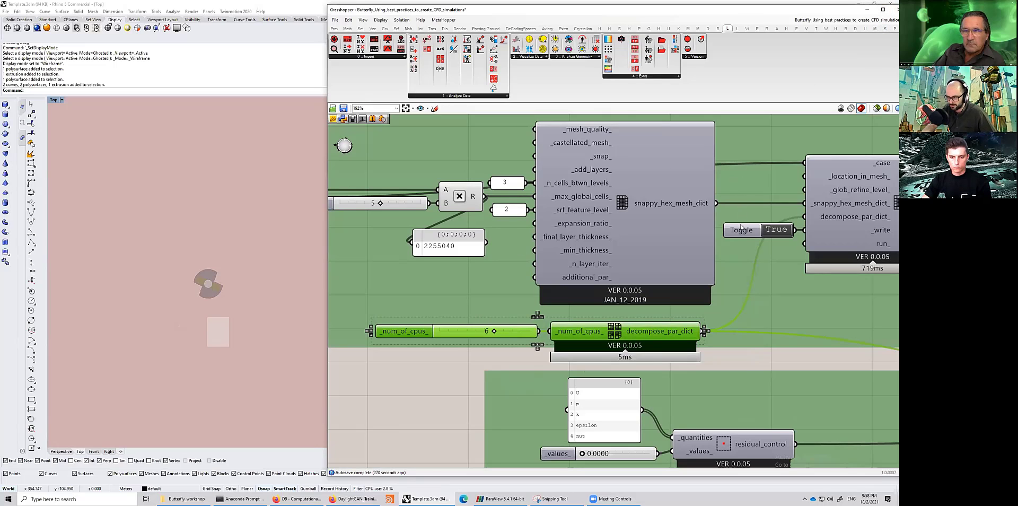
pyautogui.scroll(-2, 741, 229)
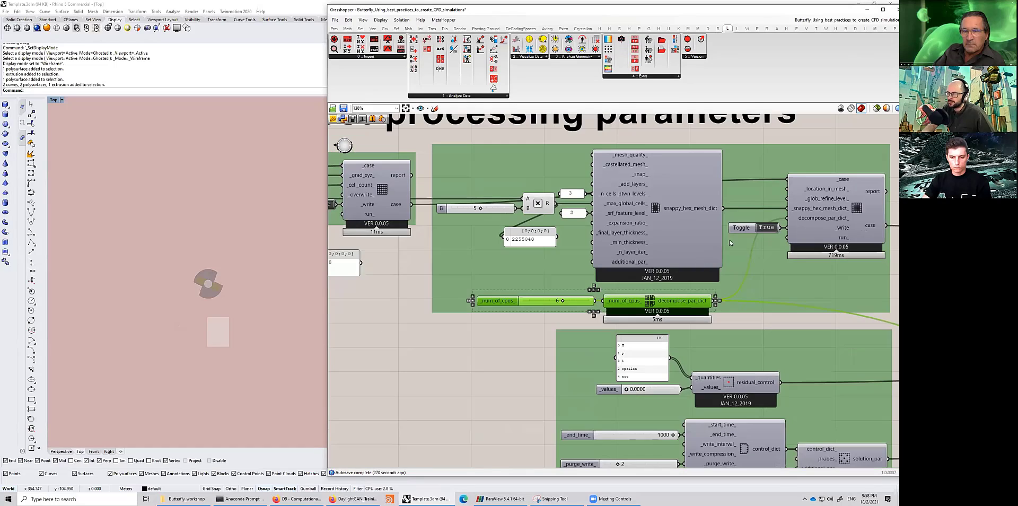
pyautogui.moveTo(726, 236); pyautogui.dragTo(621, 257, button='right')
pyautogui.click(745, 229)
# - Set the residual control _values_ slider to 0.0001
pyautogui.scroll(2, 745, 229)
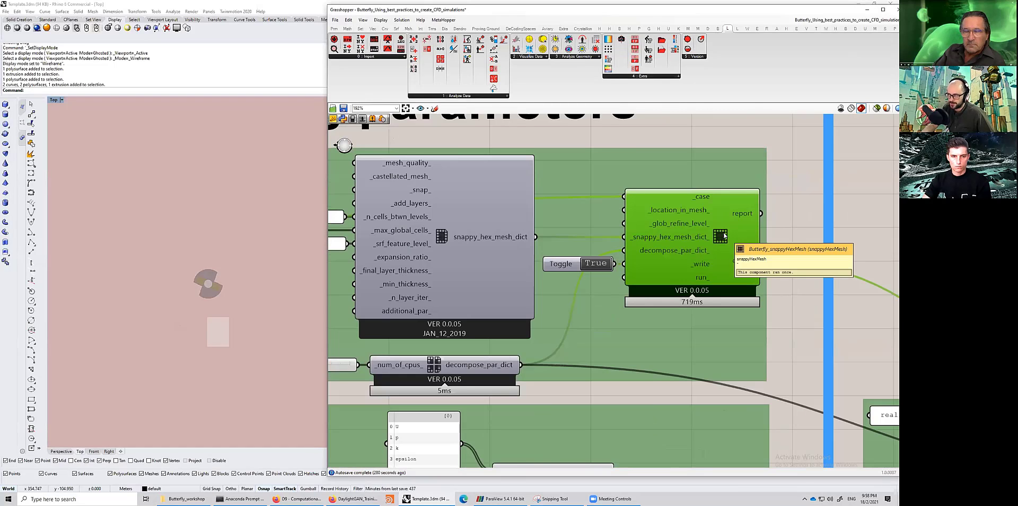
pyautogui.scroll(-1, 625, 237)
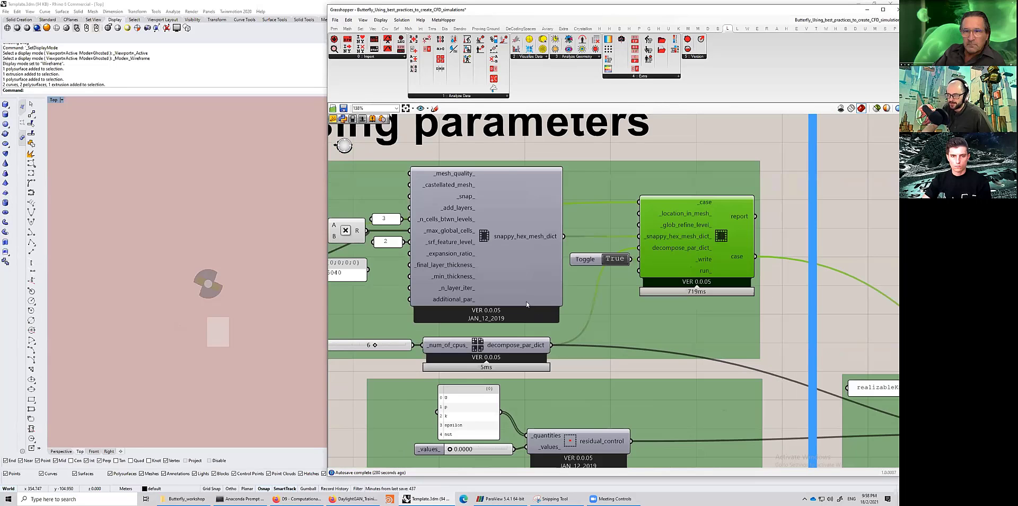
pyautogui.scroll(-1, 482, 165)
pyautogui.moveTo(547, 422); pyautogui.dragTo(578, 314, button='right')
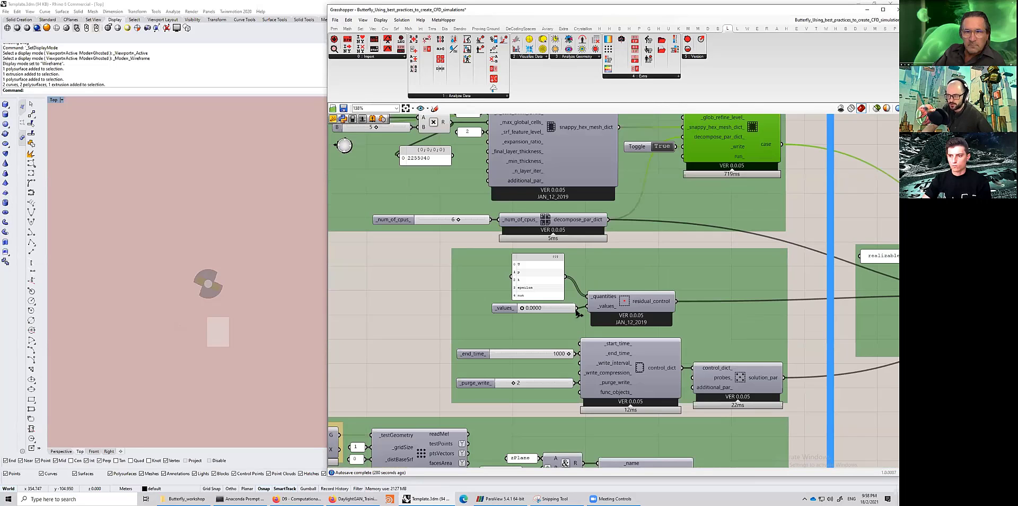
pyautogui.moveTo(478, 227); pyautogui.dragTo(466, 225, button='right')
pyautogui.scroll(2, 514, 263)
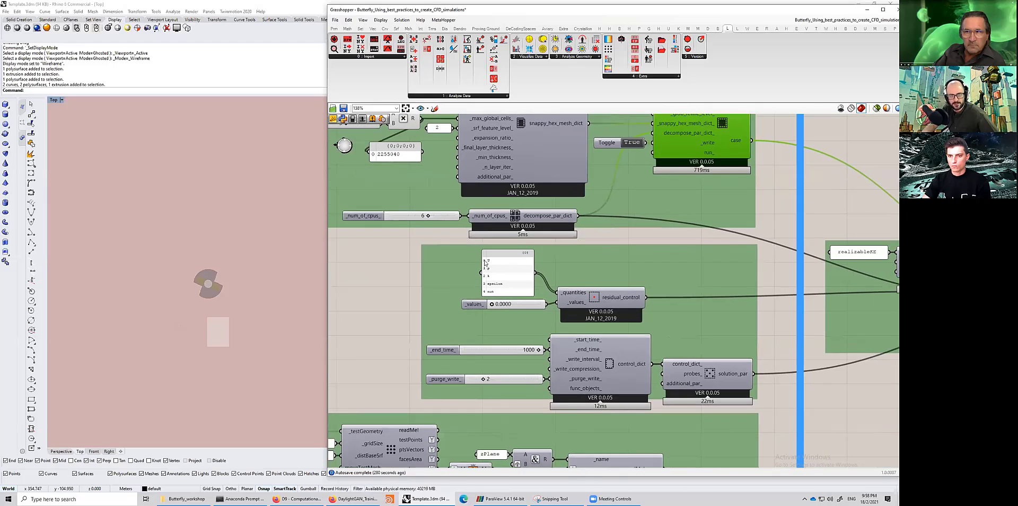
pyautogui.scroll(1, 505, 331)
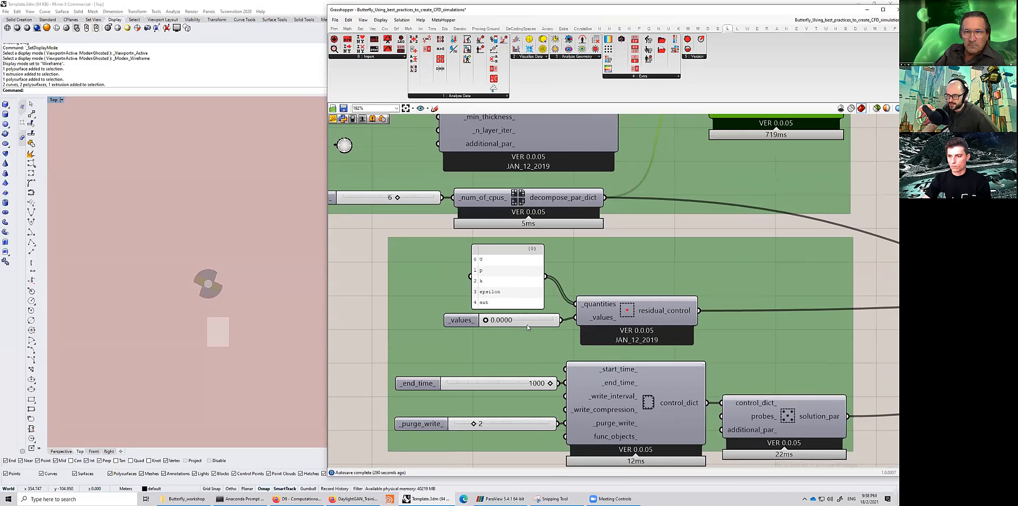
pyautogui.scroll(1, 527, 325)
pyautogui.doubleClick(527, 325)
pyautogui.click(528, 325)
pyautogui.press('BackSpace')
pyautogui.write('1')
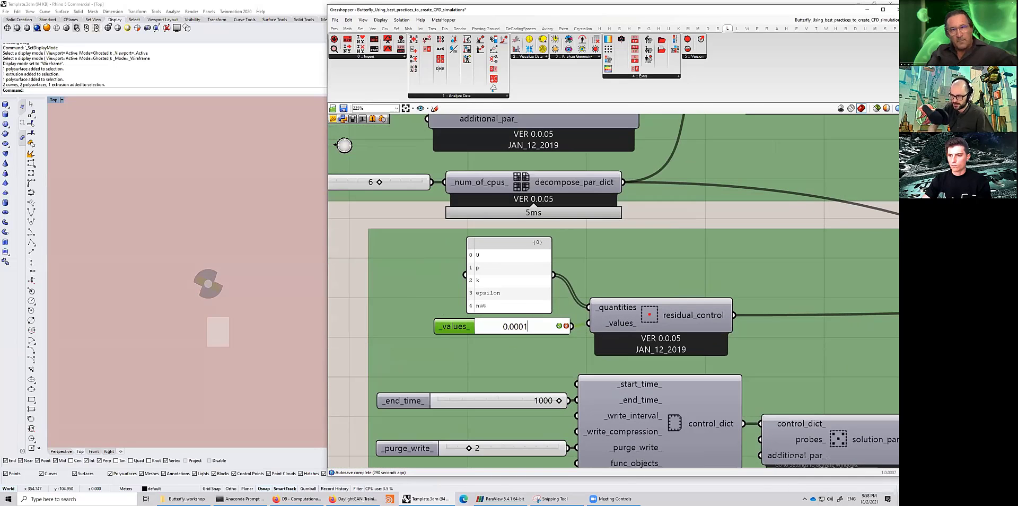
pyautogui.press('Return')
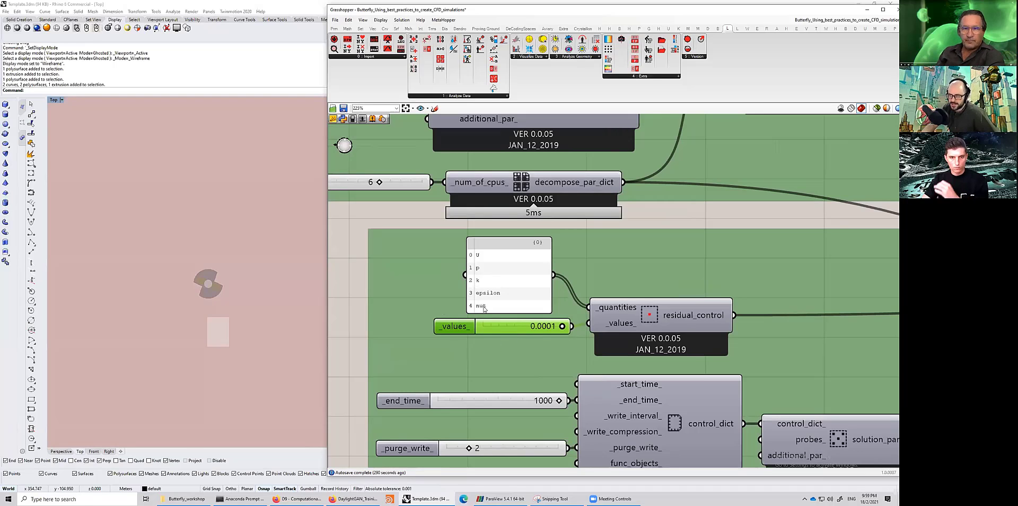
# - Examine the residual_control component and the end_time and purge_write sliders, then survey the solution and run sections
pyautogui.click(651, 321)
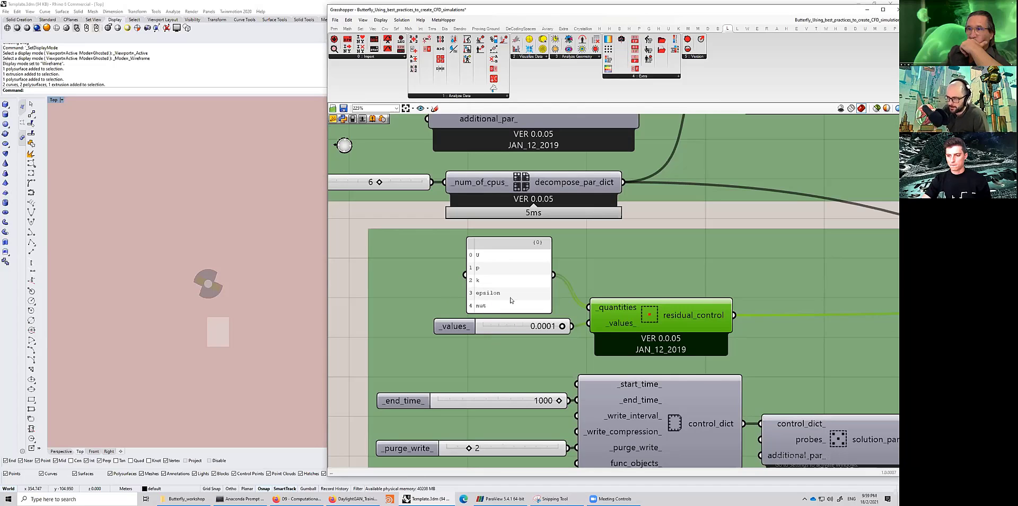
pyautogui.moveTo(469, 394); pyautogui.dragTo(501, 302, button='right')
pyautogui.click(441, 317)
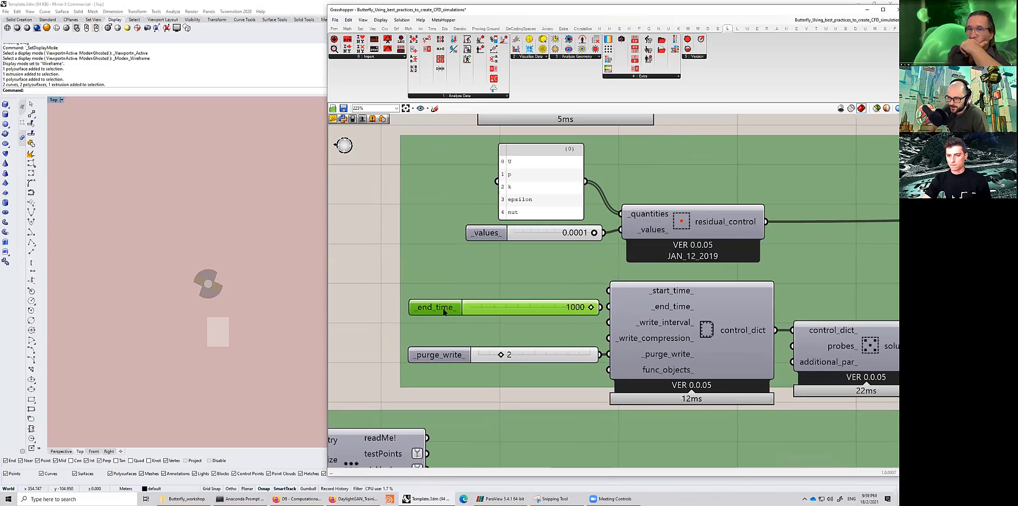
pyautogui.moveTo(444, 312); pyautogui.dragTo(447, 311)
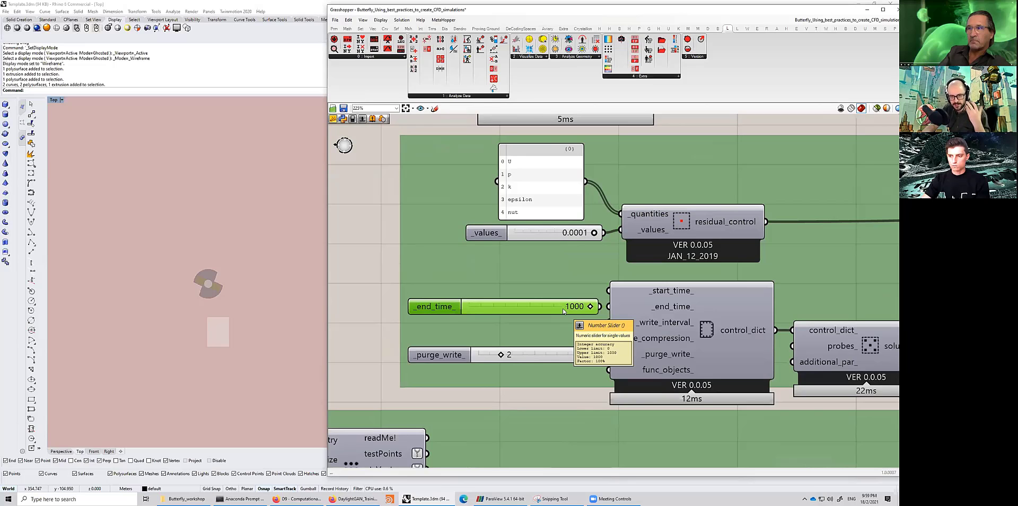
pyautogui.scroll(-1, 561, 313)
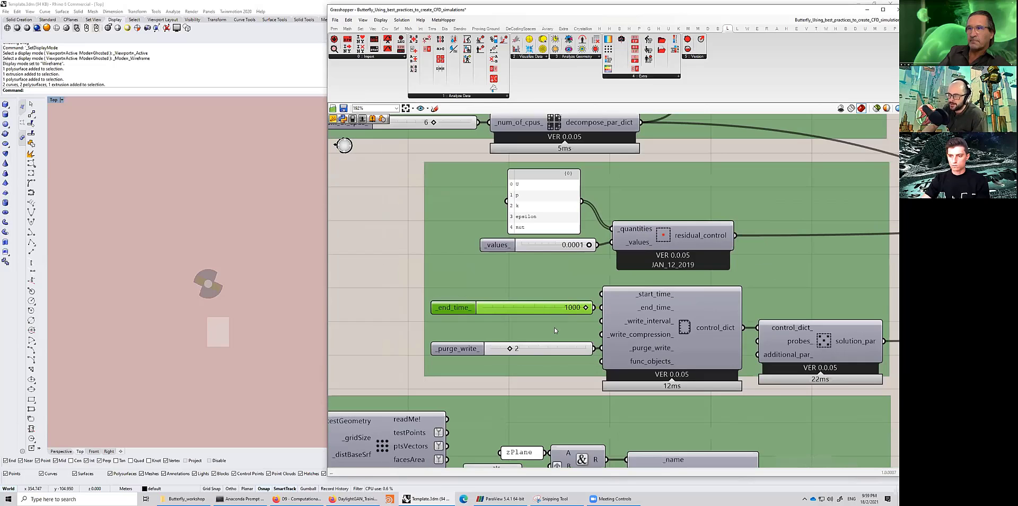
pyautogui.moveTo(472, 348); pyautogui.dragTo(470, 348)
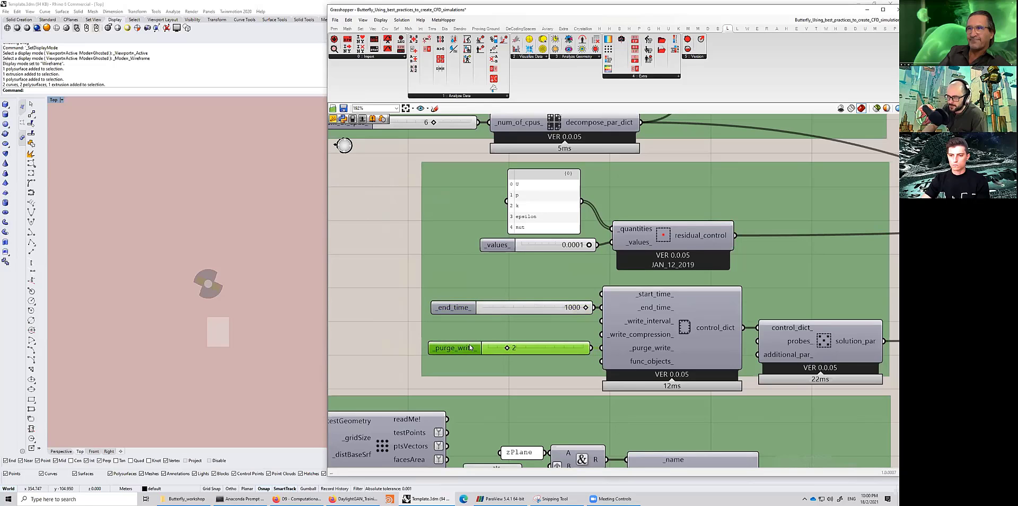
pyautogui.scroll(2, 576, 356)
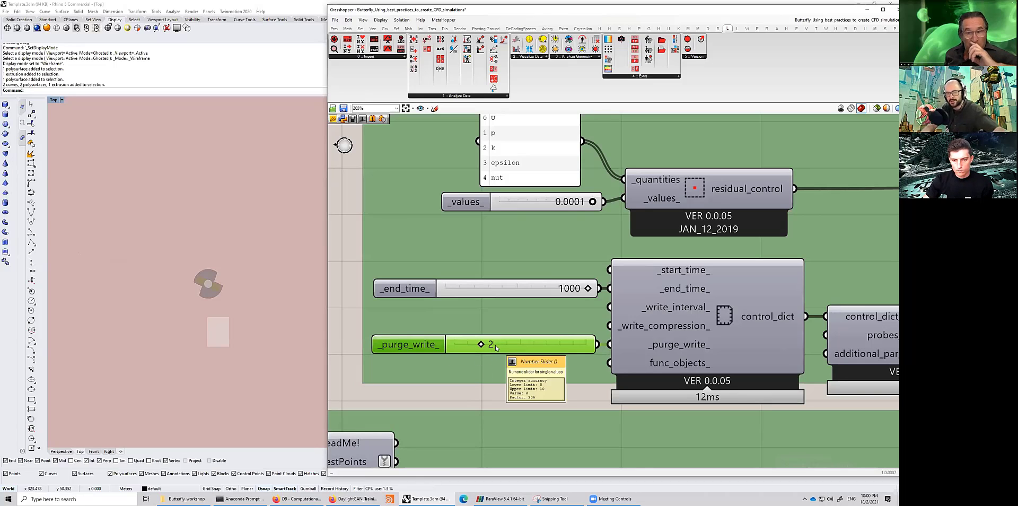
pyautogui.scroll(-4, 519, 342)
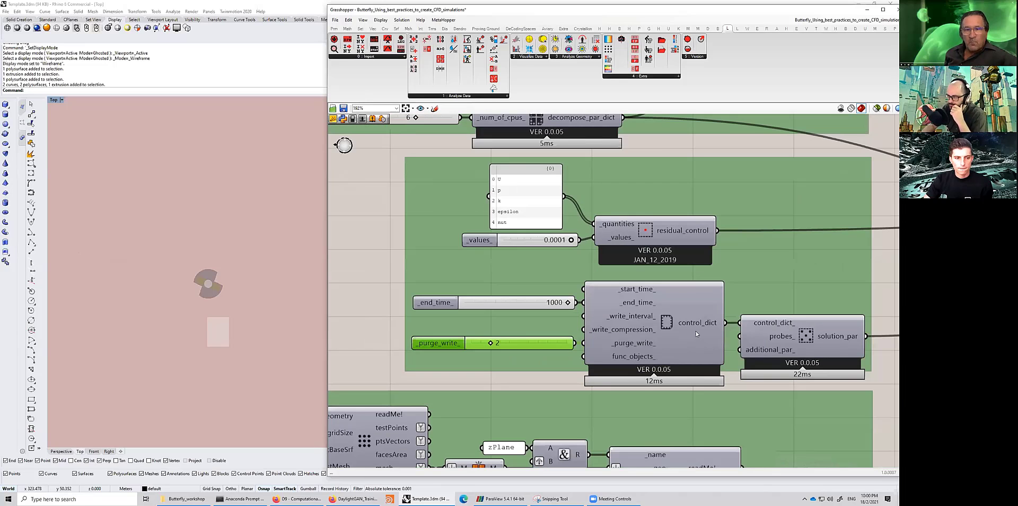
pyautogui.scroll(-3, 724, 324)
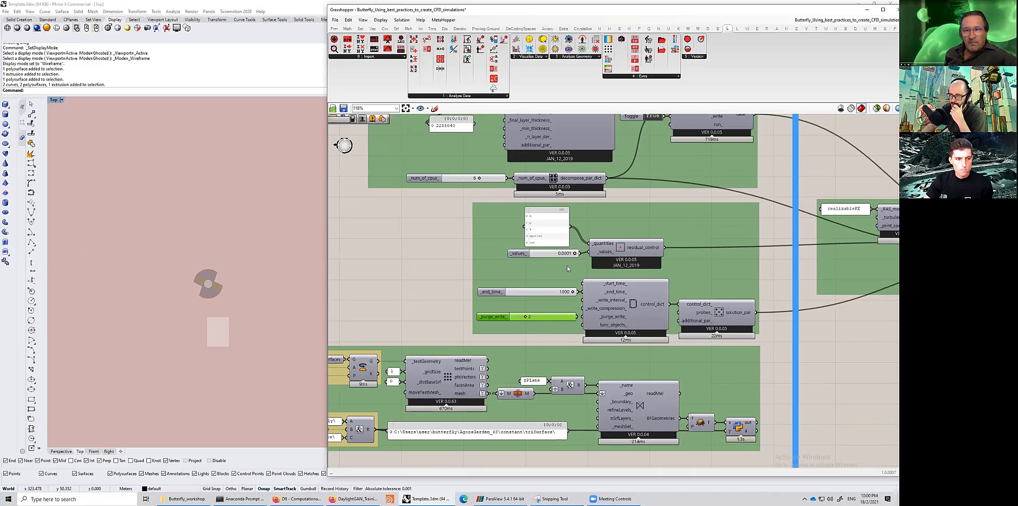
pyautogui.moveTo(407, 143); pyautogui.dragTo(464, 158, button='right')
pyautogui.moveTo(410, 131); pyautogui.dragTo(409, 294)
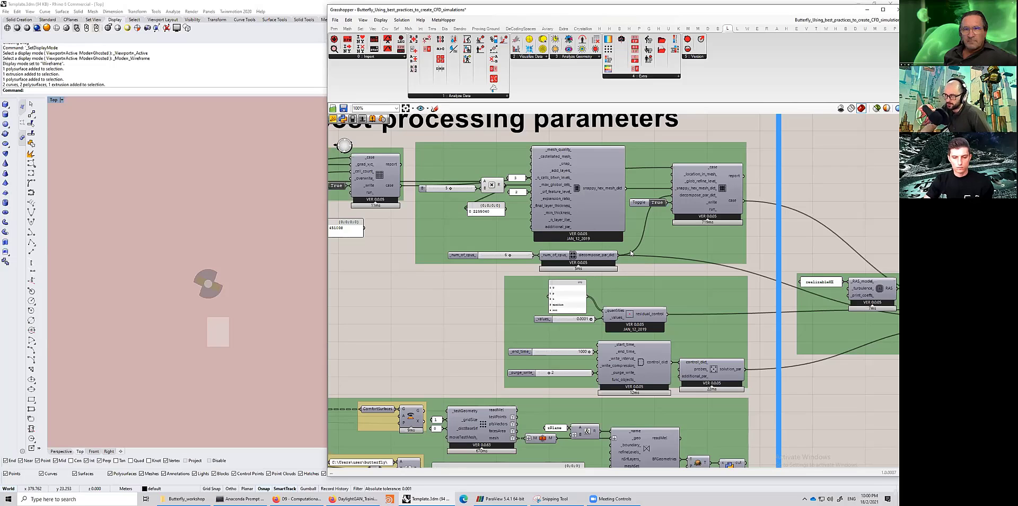
pyautogui.scroll(-2, 465, 367)
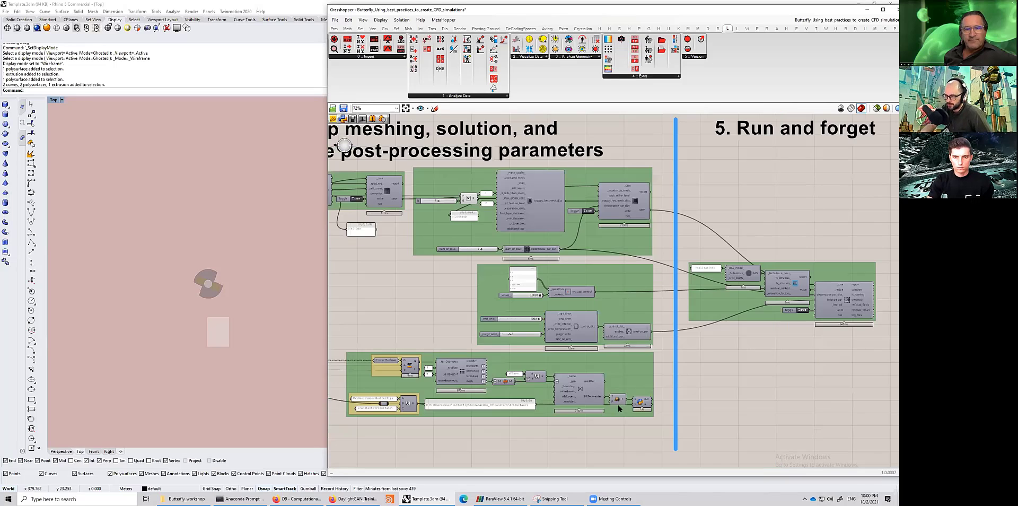
# - Move to the Run and forget section and examine the realizableKE panel feeding the RAS turbulence component
pyautogui.moveTo(822, 374); pyautogui.dragTo(787, 371, button='right')
pyautogui.moveTo(624, 376); pyautogui.dragTo(721, 358, button='right')
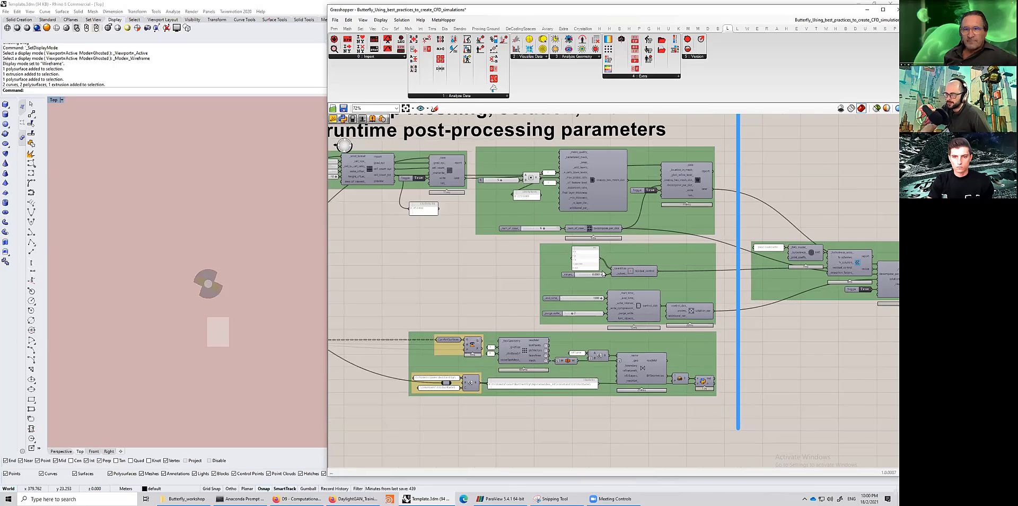
pyautogui.moveTo(839, 264); pyautogui.dragTo(637, 264, button='right')
pyautogui.scroll(3, 618, 358)
pyautogui.scroll(-2, 749, 225)
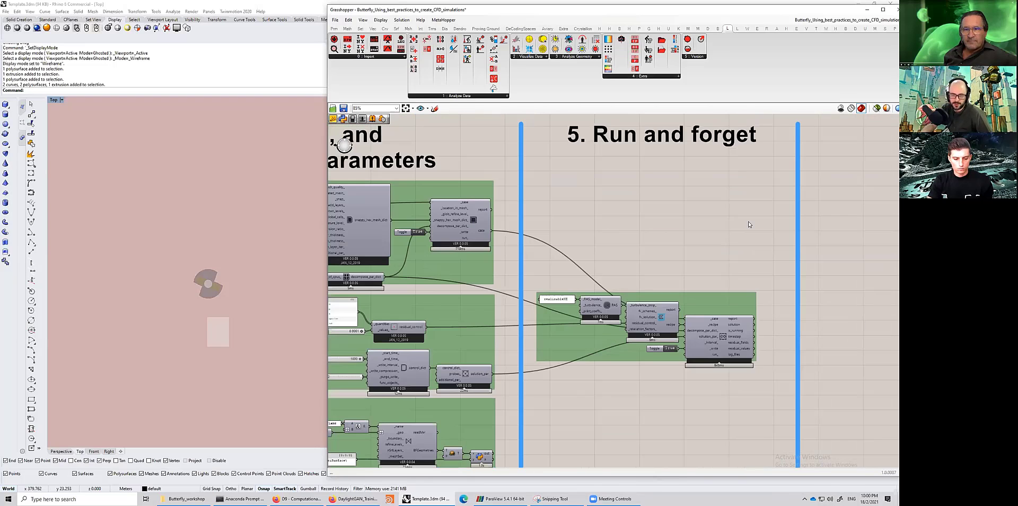
pyautogui.moveTo(749, 224); pyautogui.dragTo(742, 253, button='right')
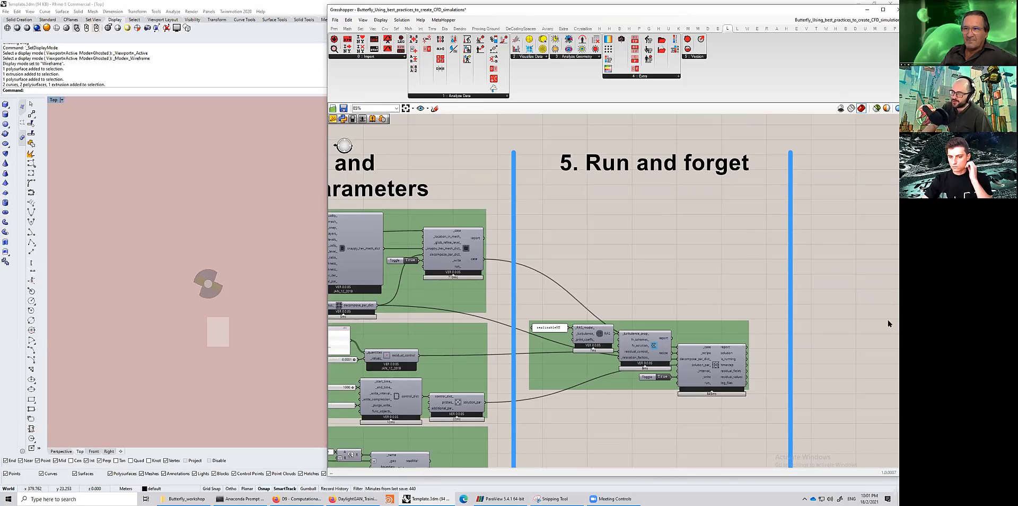
pyautogui.moveTo(883, 268); pyautogui.dragTo(887, 246, button='right')
pyautogui.scroll(6, 632, 298)
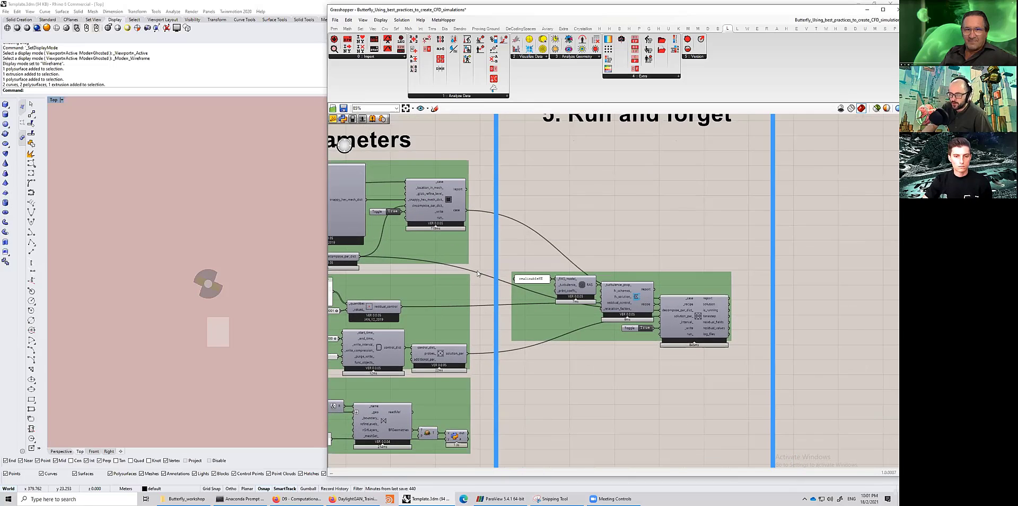
pyautogui.click(475, 273)
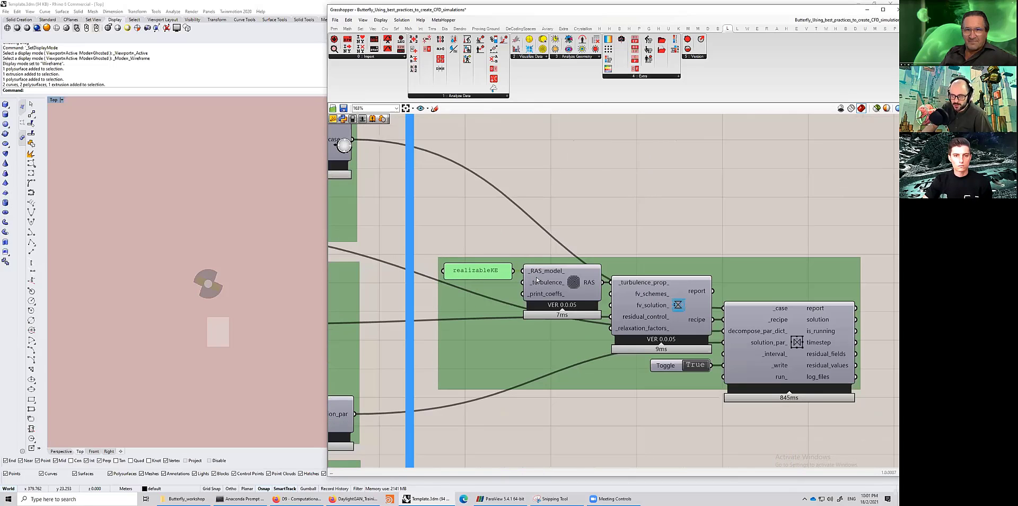
pyautogui.moveTo(499, 224); pyautogui.dragTo(584, 298)
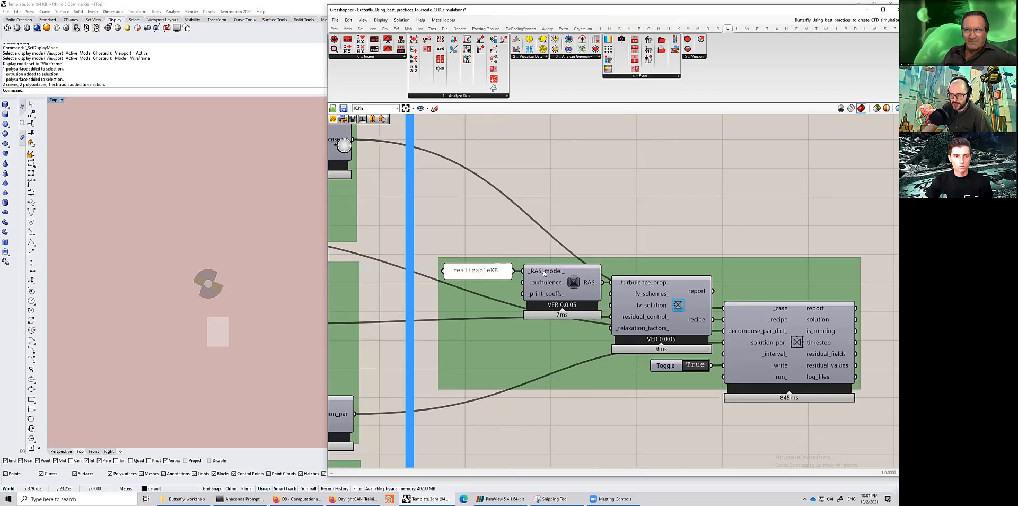
pyautogui.moveTo(543, 273)
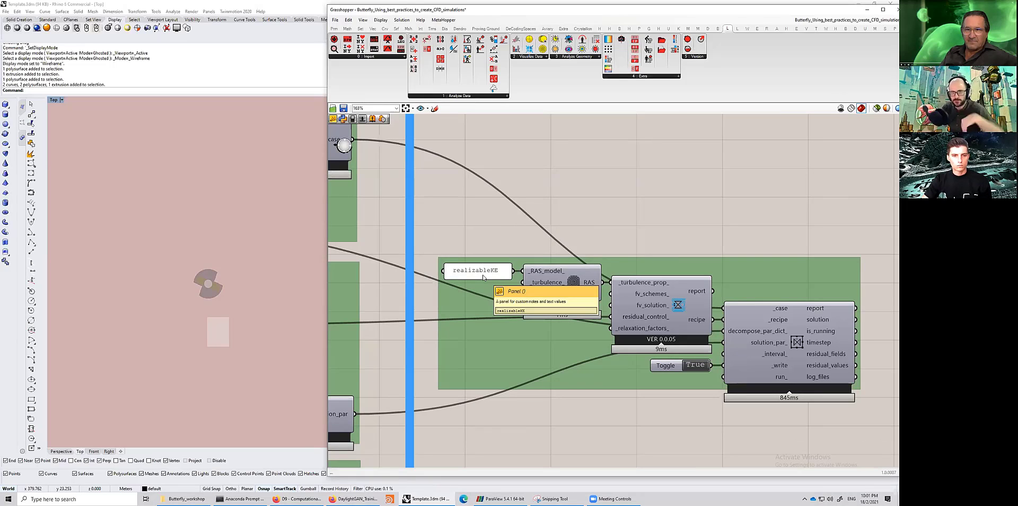
# - Select and inspect the RAS component, its realizableKE panel and the _RAS_model_ input description
pyautogui.moveTo(425, 235); pyautogui.dragTo(624, 388)
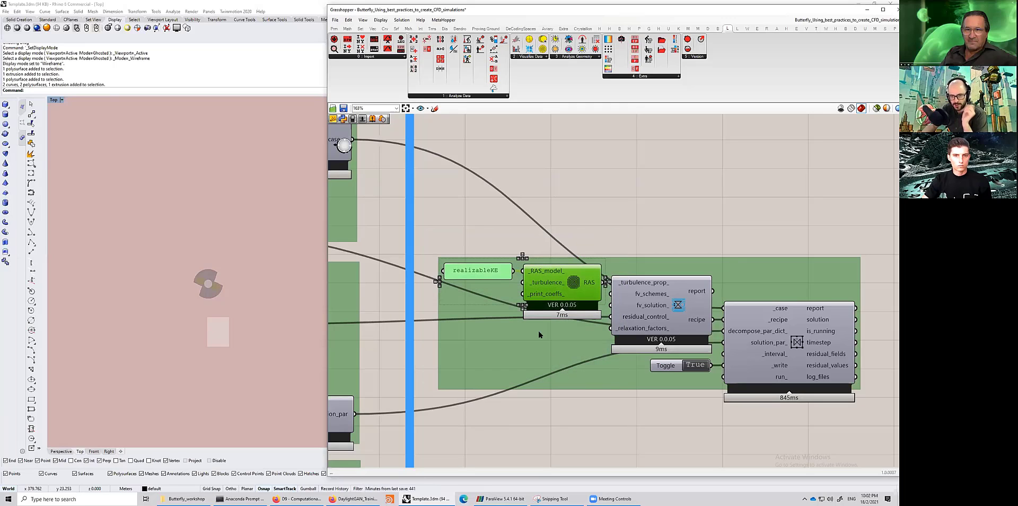
pyautogui.click(492, 252)
pyautogui.click(478, 274)
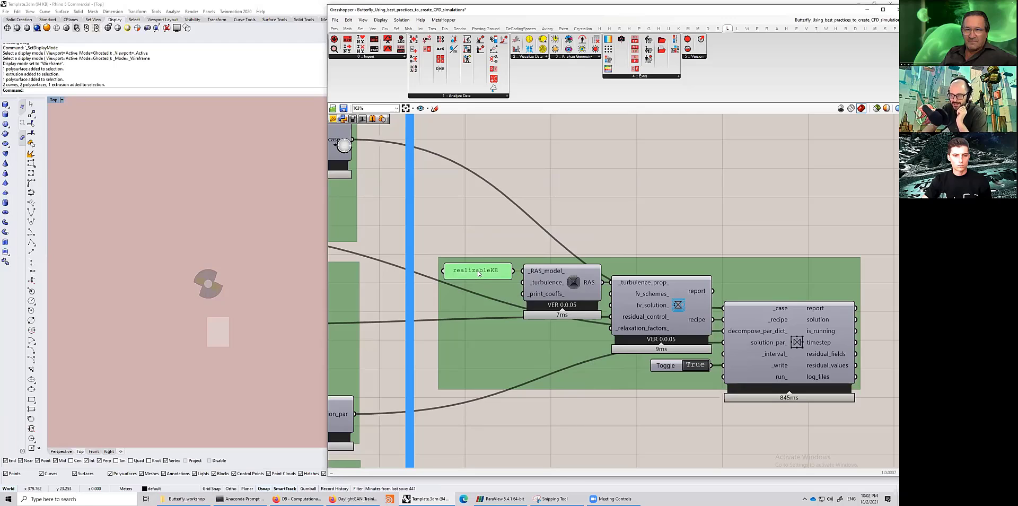
pyautogui.moveTo(480, 274); pyautogui.dragTo(482, 274)
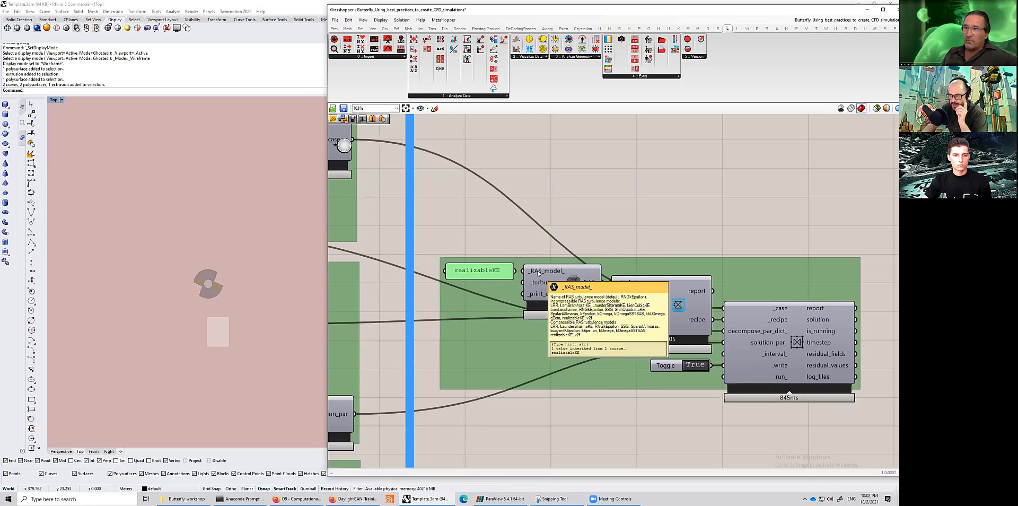
pyautogui.moveTo(440, 222); pyautogui.dragTo(523, 288)
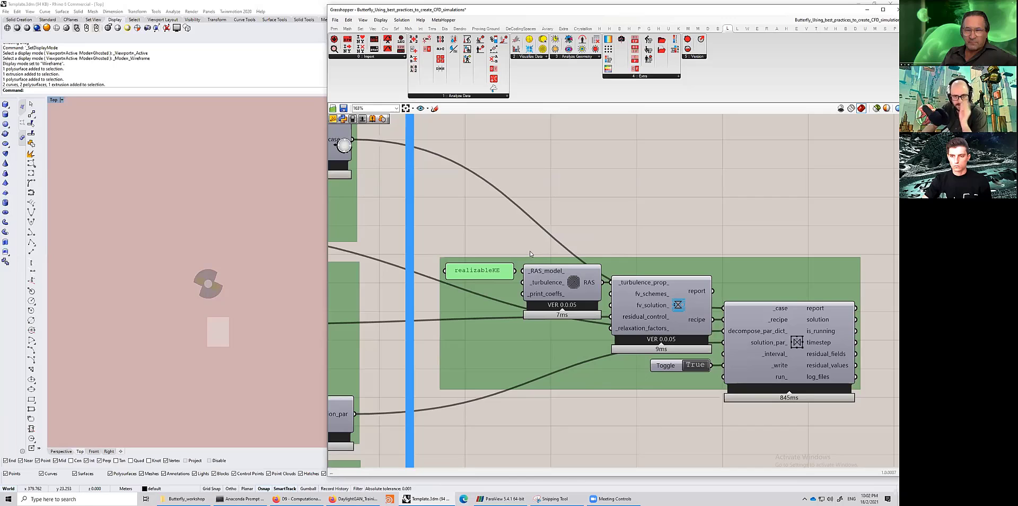
pyautogui.scroll(1, 532, 274)
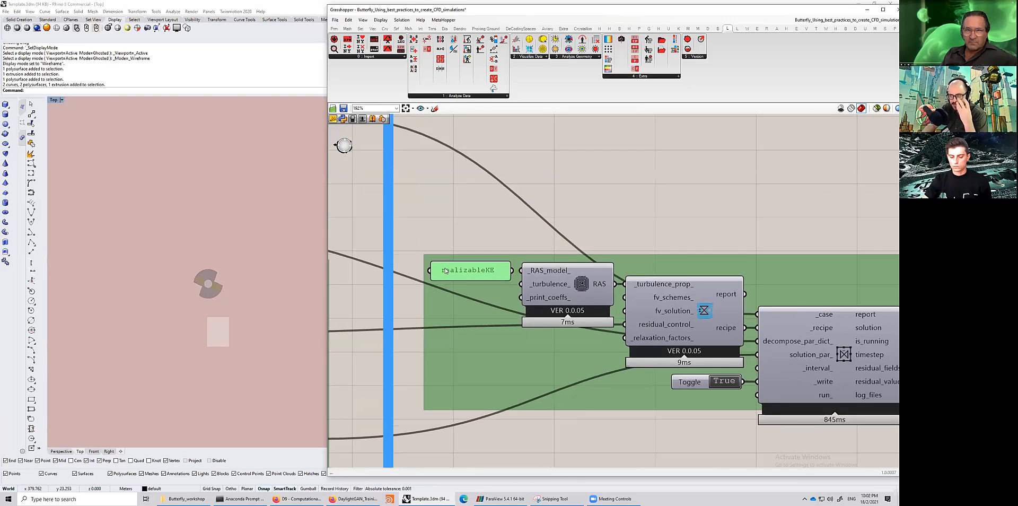
pyautogui.scroll(1, 447, 274)
pyautogui.scroll(-1, 447, 274)
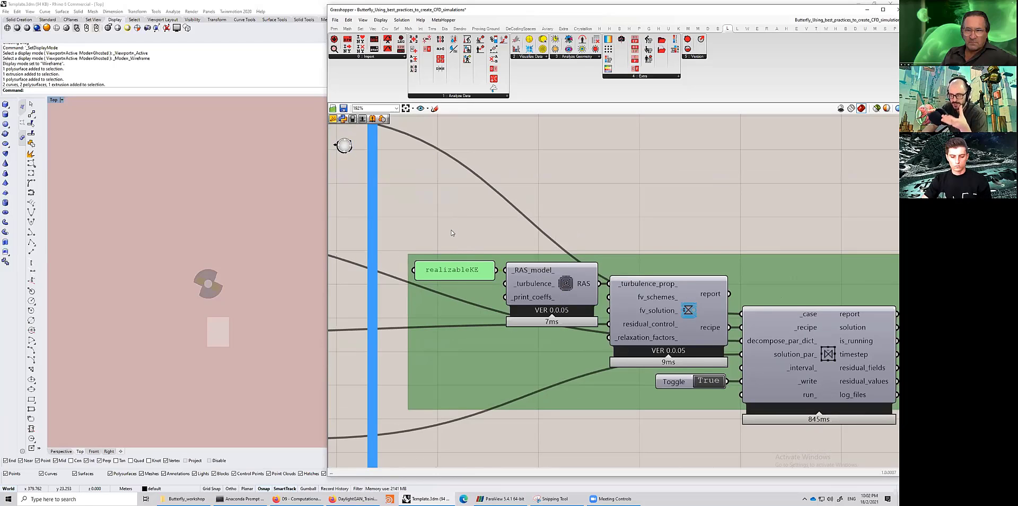
pyautogui.moveTo(651, 287); pyautogui.dragTo(639, 279, button='right')
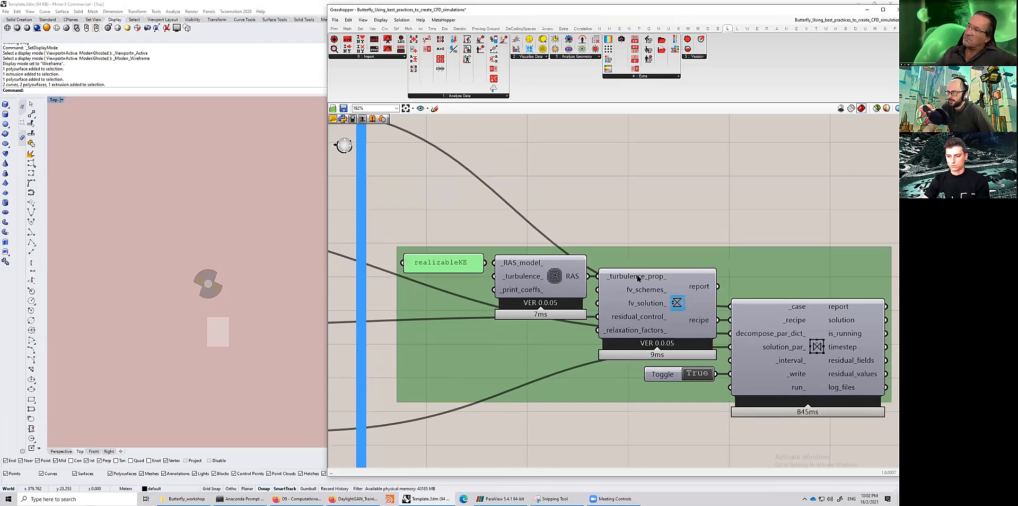
# - Select and examine the recipe component, the solution runner component and its write toggle
pyautogui.moveTo(585, 183); pyautogui.dragTo(530, 167, button='right')
pyautogui.moveTo(531, 168); pyautogui.dragTo(545, 451)
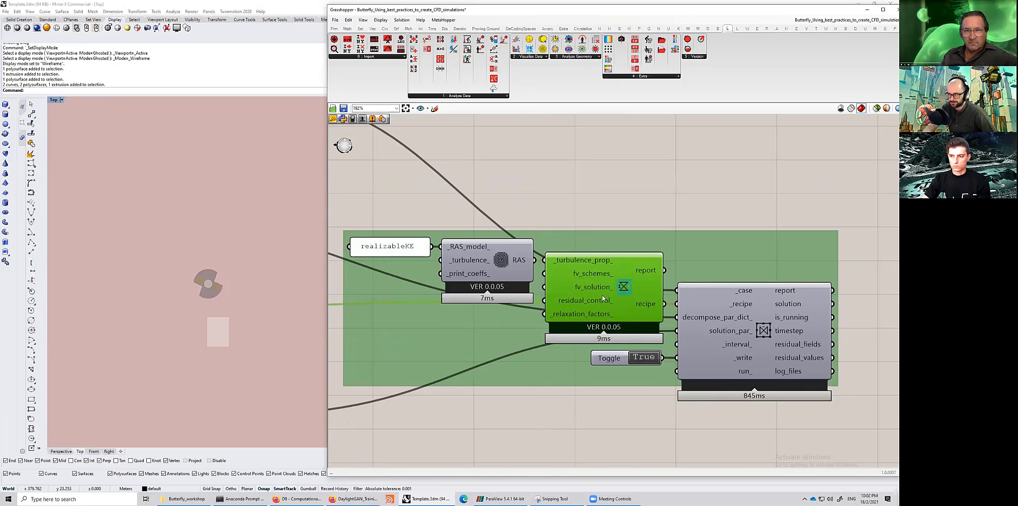
pyautogui.scroll(-2, 666, 393)
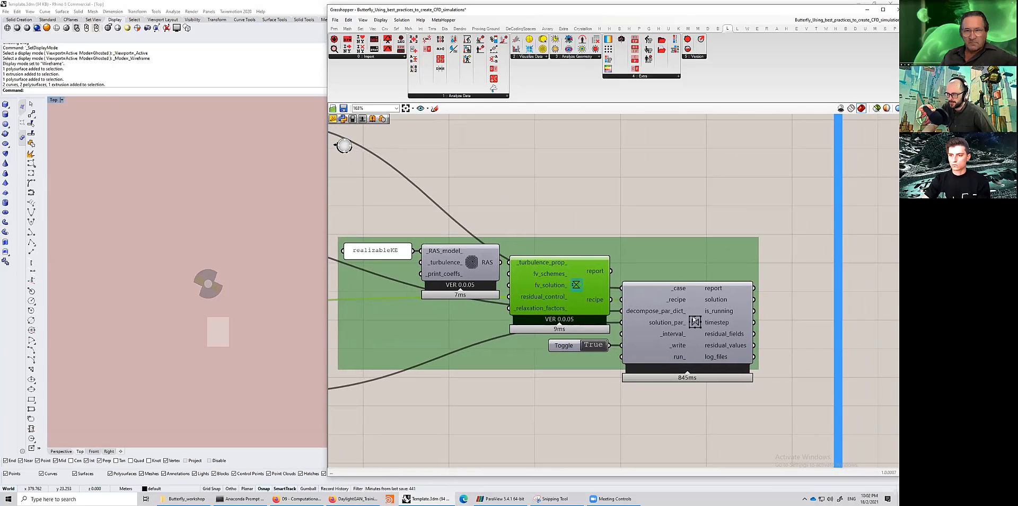
pyautogui.click(742, 379)
pyautogui.scroll(-3, 561, 330)
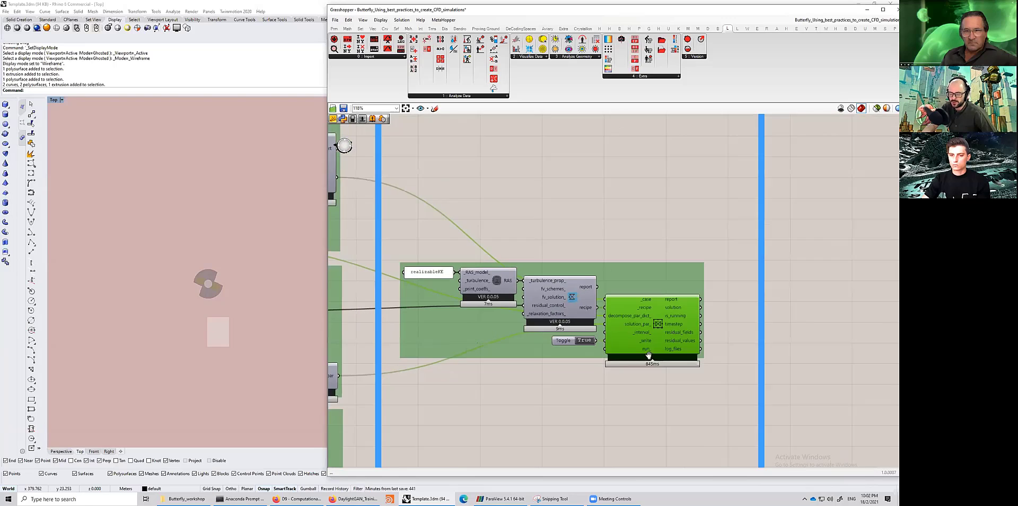
pyautogui.scroll(-1, 491, 273)
pyautogui.moveTo(491, 273); pyautogui.dragTo(659, 297, button='right')
pyautogui.scroll(3, 475, 232)
pyautogui.click(475, 231)
pyautogui.moveTo(813, 408); pyautogui.dragTo(699, 358, button='right')
pyautogui.click(714, 356)
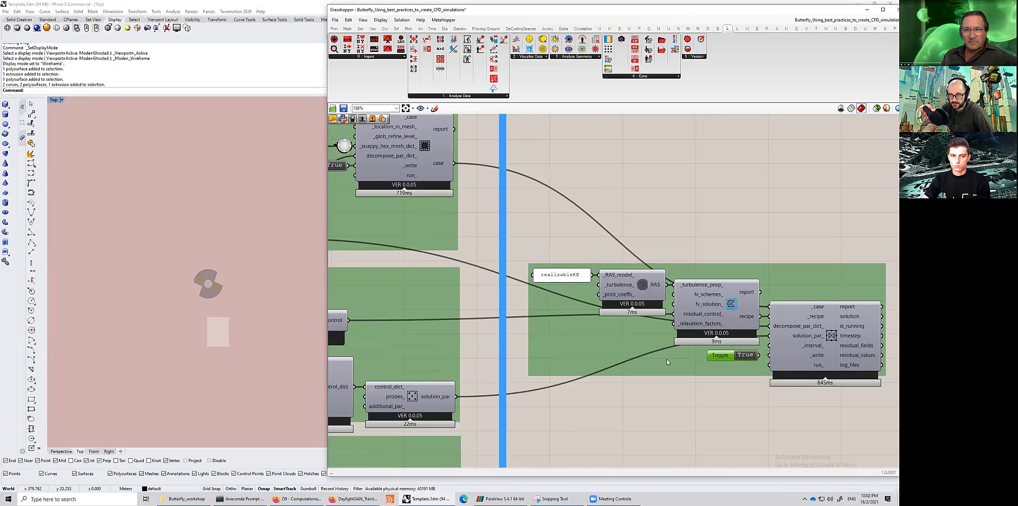
# - Survey the Create Butterfly Geometries and Create Wind Tunnel sections and the wind tunnel component
pyautogui.scroll(-3, 667, 362)
pyautogui.scroll(-4, 690, 319)
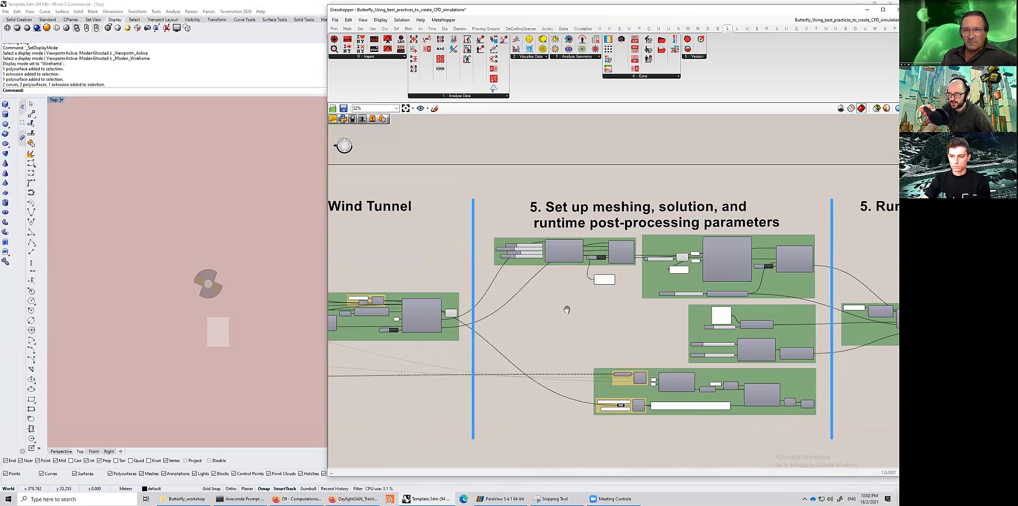
pyautogui.moveTo(566, 309); pyautogui.dragTo(853, 296, button='right')
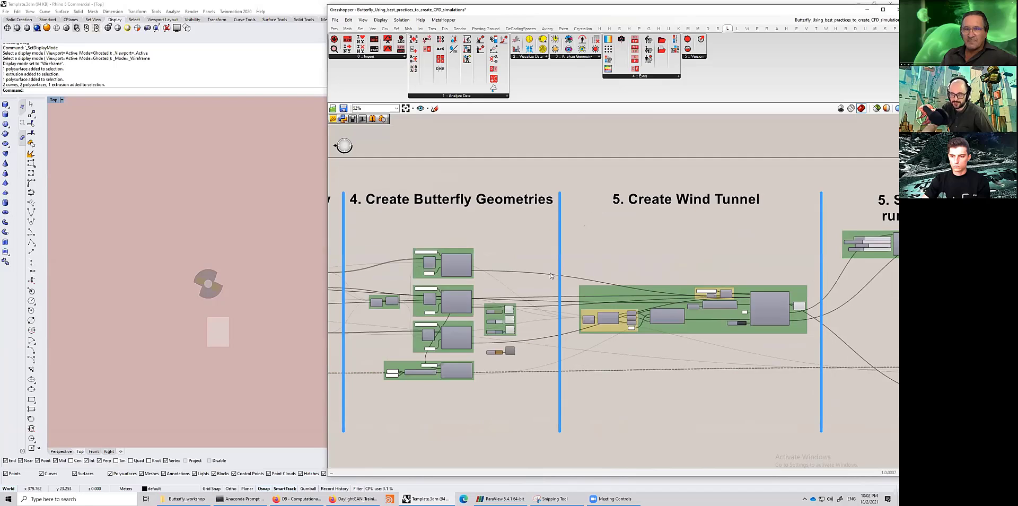
pyautogui.moveTo(503, 308); pyautogui.dragTo(771, 291, button='right')
pyautogui.moveTo(525, 274); pyautogui.dragTo(507, 257, button='right')
pyautogui.moveTo(665, 269); pyautogui.dragTo(355, 268, button='right')
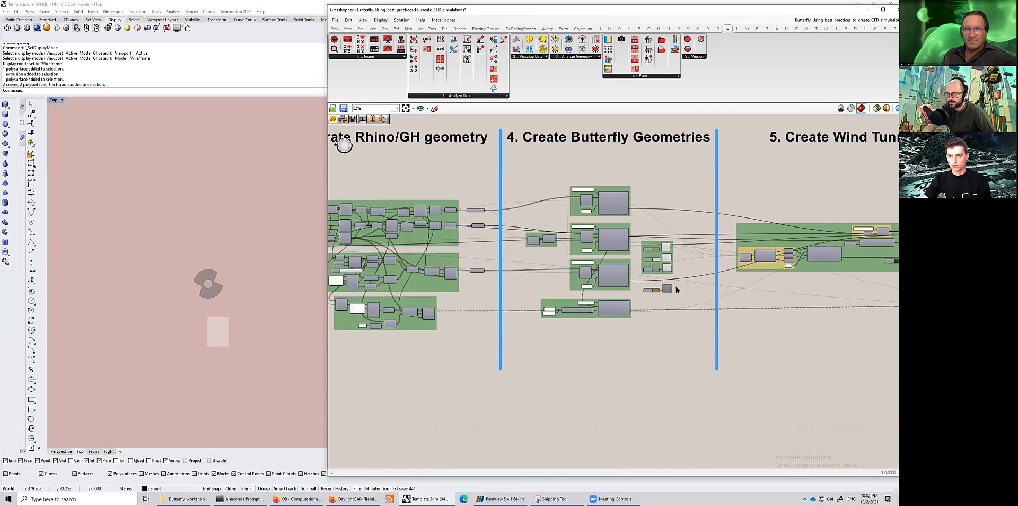
pyautogui.moveTo(678, 291); pyautogui.dragTo(422, 301, button='right')
pyautogui.scroll(8, 652, 295)
pyautogui.scroll(-2, 754, 302)
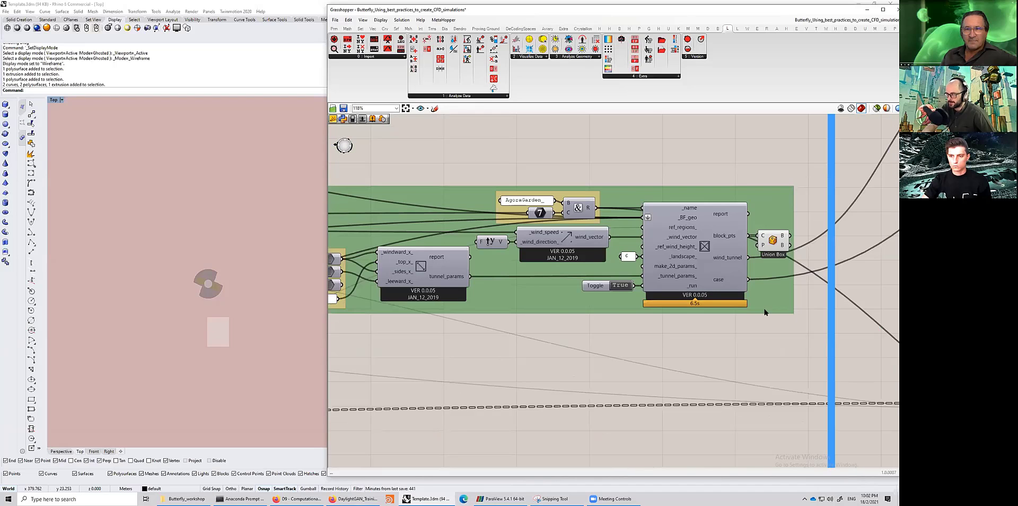
pyautogui.scroll(-2, 765, 312)
pyautogui.moveTo(765, 313); pyautogui.dragTo(546, 300, button='right')
pyautogui.moveTo(796, 302); pyautogui.dragTo(547, 305, button='right')
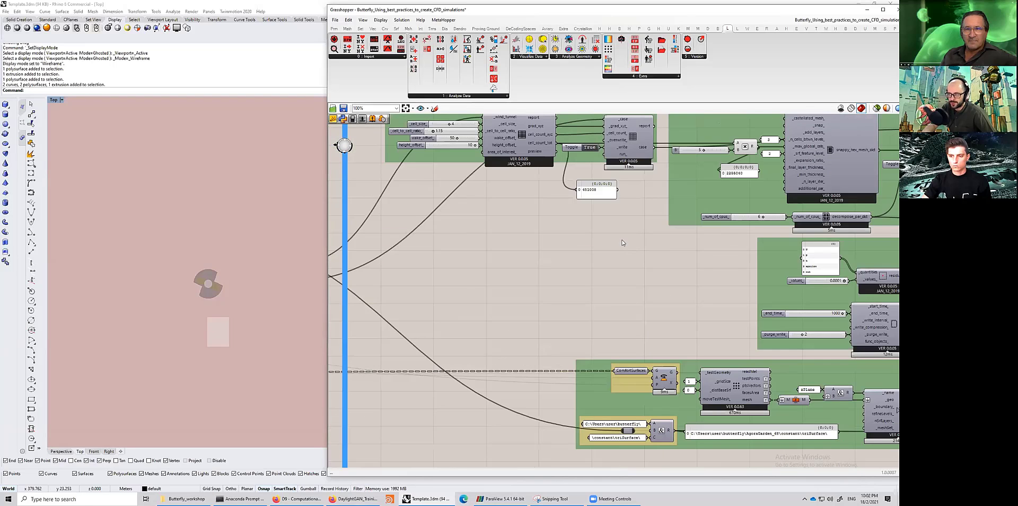
# - Examine the blockMesh component's run input and cell count panel, then the snappyHexMesh case component
pyautogui.scroll(5, 623, 242)
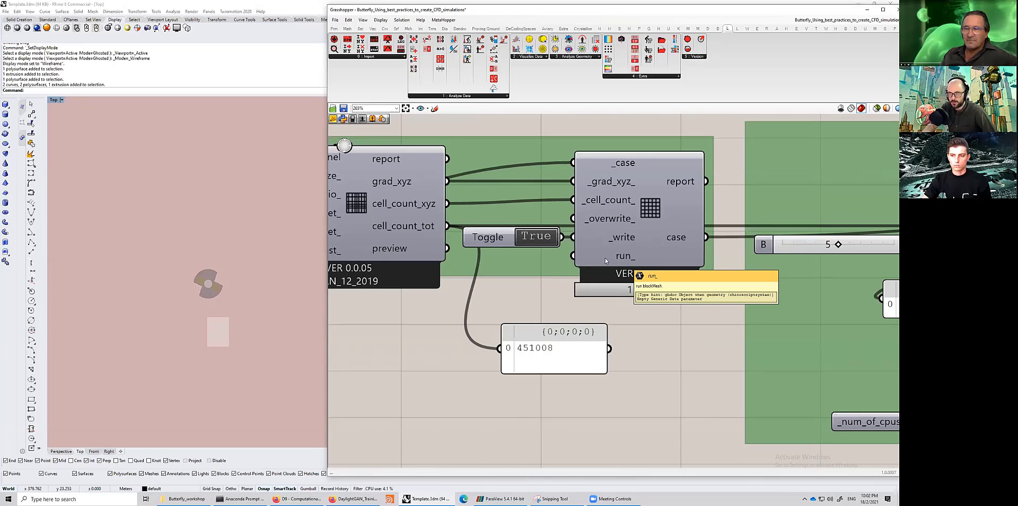
pyautogui.moveTo(497, 238); pyautogui.dragTo(493, 238)
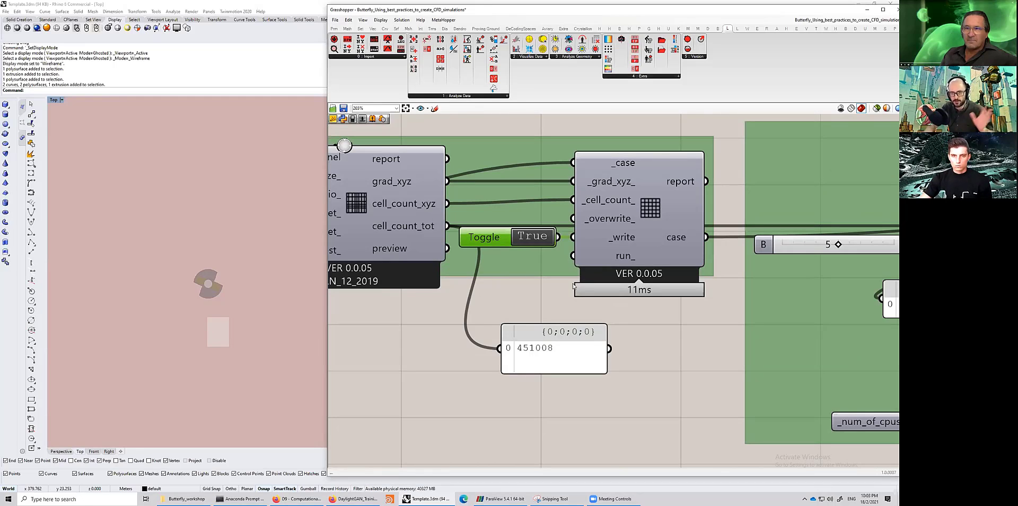
pyautogui.scroll(-4, 587, 283)
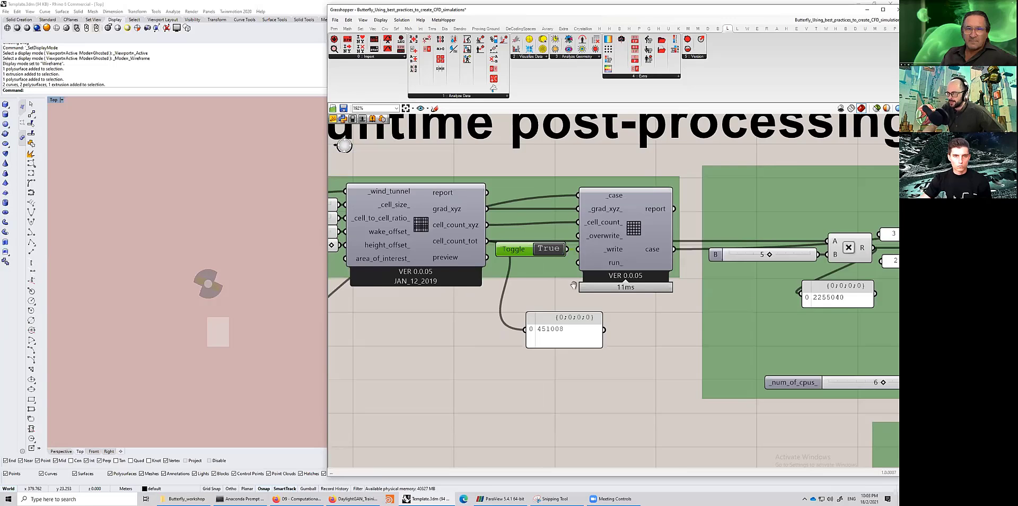
pyautogui.moveTo(654, 272); pyautogui.dragTo(520, 278, button='right')
pyautogui.scroll(4, 334, 257)
pyautogui.moveTo(334, 257); pyautogui.dragTo(747, 298, button='right')
pyautogui.scroll(-3, 626, 292)
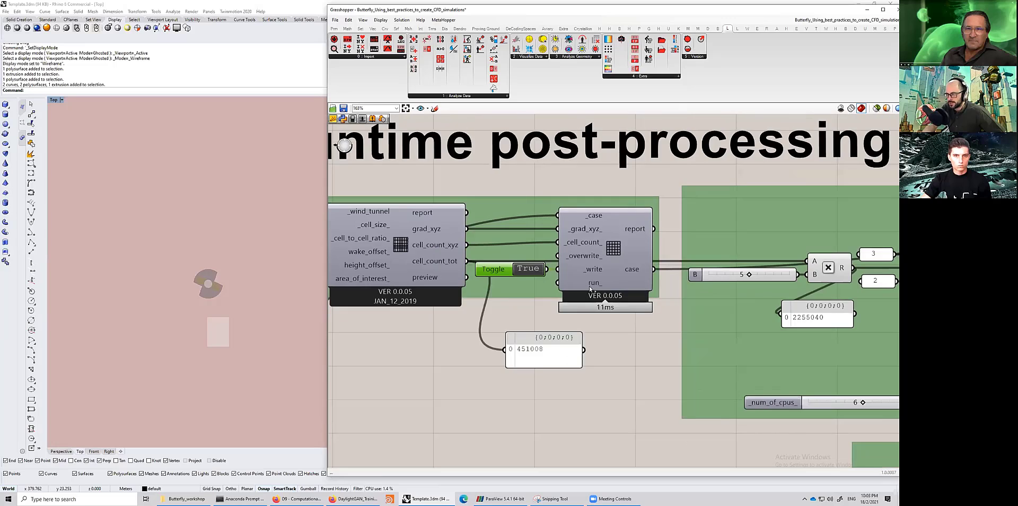
pyautogui.moveTo(849, 303); pyautogui.dragTo(413, 292, button='right')
pyautogui.scroll(4, 622, 293)
pyautogui.scroll(-4, 575, 291)
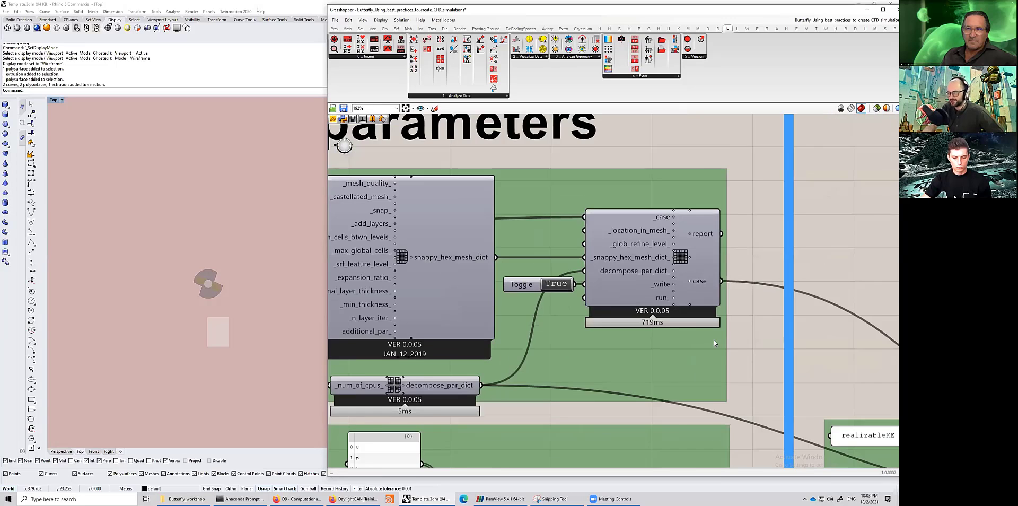
pyautogui.moveTo(776, 435); pyautogui.dragTo(214, 297, button='right')
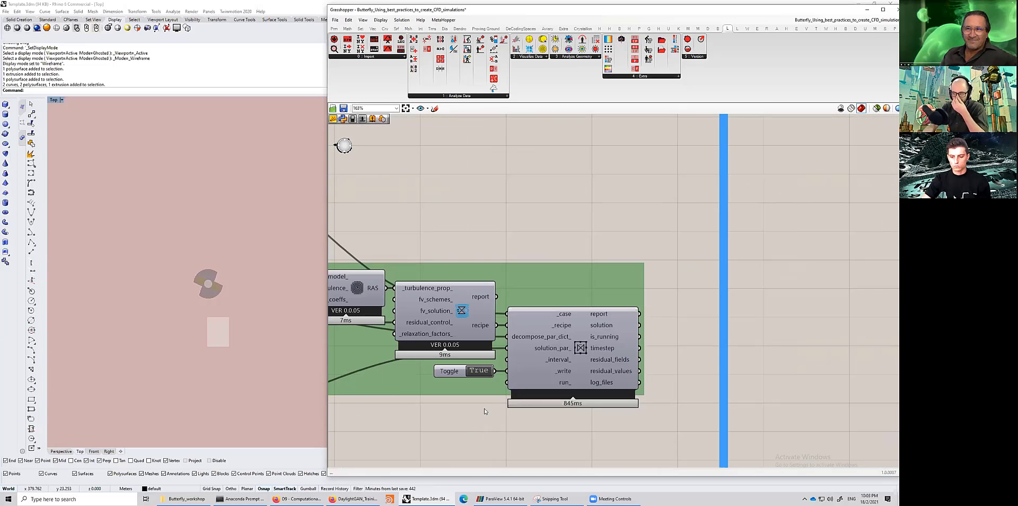
# - Review the solution runner, the meshing and solution parameter groups, and the wind tunnel component again
pyautogui.moveTo(497, 393); pyautogui.dragTo(660, 391, button='right')
pyautogui.moveTo(673, 315); pyautogui.dragTo(682, 316, button='right')
pyautogui.scroll(-3, 512, 297)
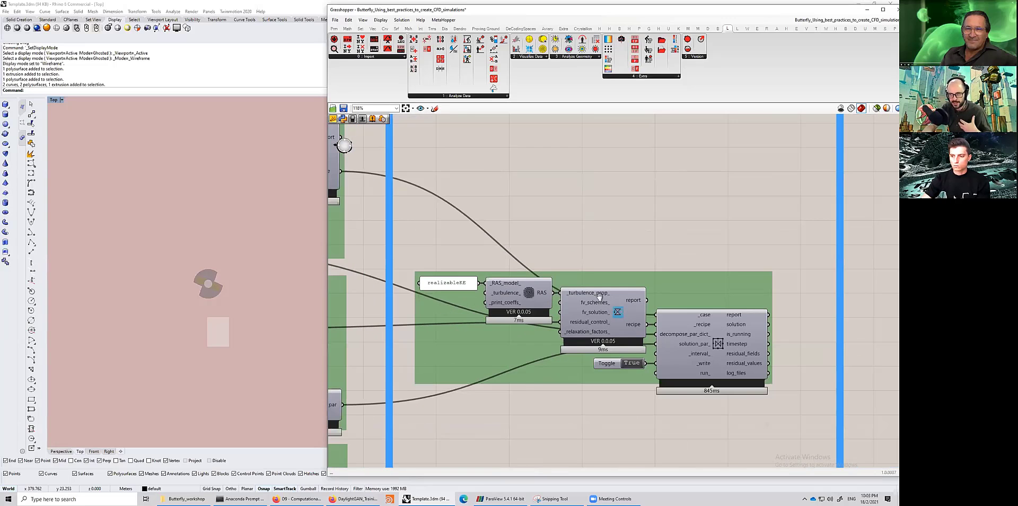
pyautogui.moveTo(371, 289); pyautogui.dragTo(690, 291, button='right')
pyautogui.moveTo(421, 285); pyautogui.dragTo(679, 321, button='right')
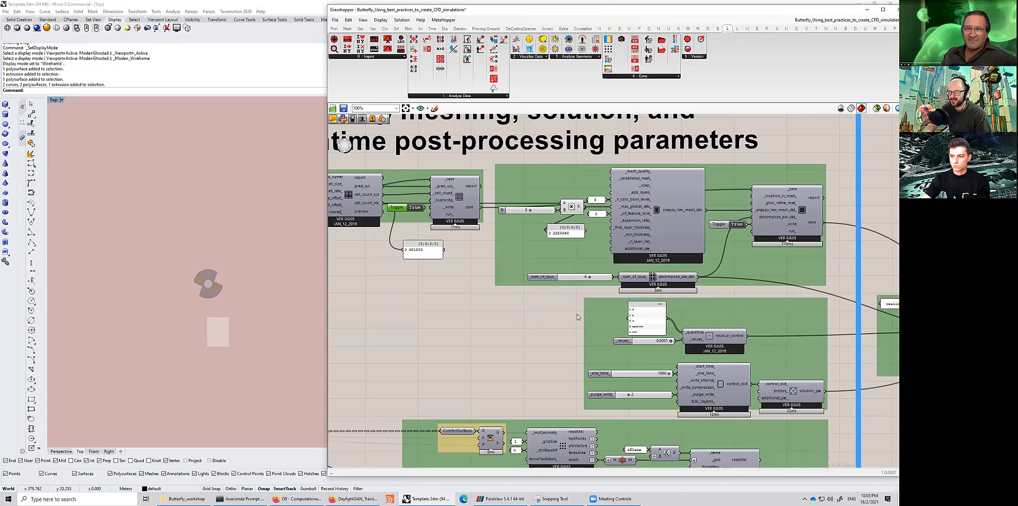
pyautogui.moveTo(589, 323); pyautogui.dragTo(658, 332, button='right')
pyautogui.scroll(-2, 647, 377)
pyautogui.moveTo(390, 398); pyautogui.dragTo(637, 378, button='right')
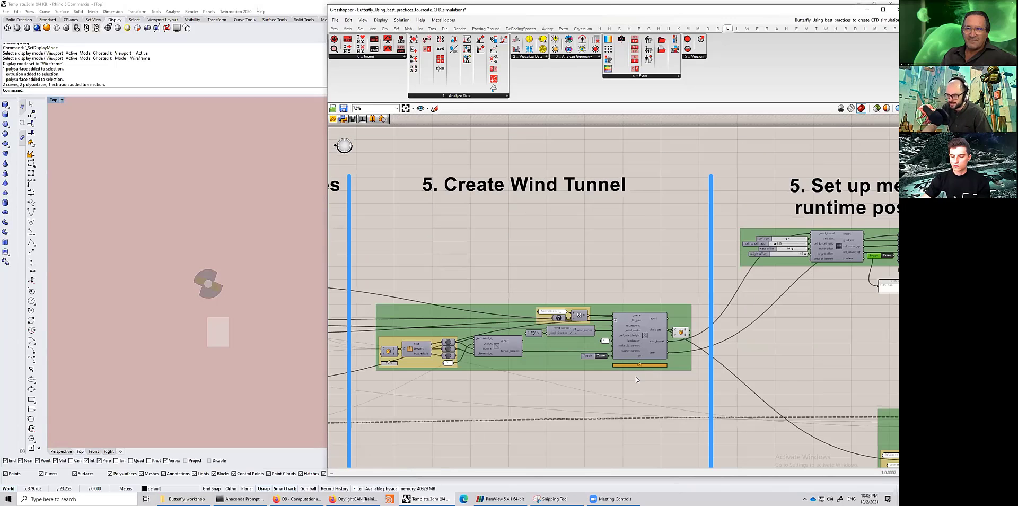
pyautogui.scroll(2, 655, 335)
pyautogui.moveTo(767, 377); pyautogui.dragTo(823, 374, button='right')
pyautogui.scroll(2, 823, 373)
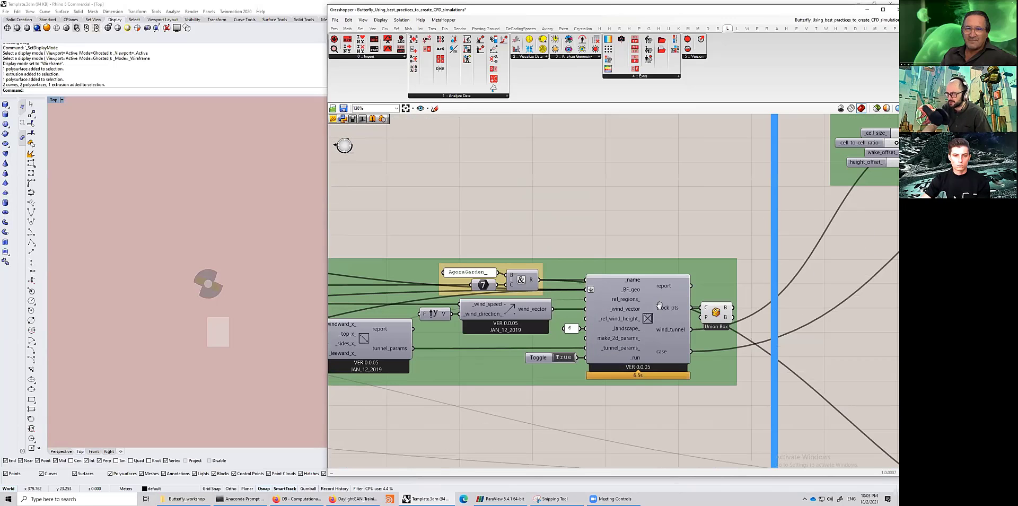
pyautogui.moveTo(728, 249); pyautogui.dragTo(684, 292, button='right')
pyautogui.scroll(-1, 615, 292)
# - Switch to File Explorer showing the Butterfly_workshop folder and enlarge its window
pyautogui.click(180, 497)
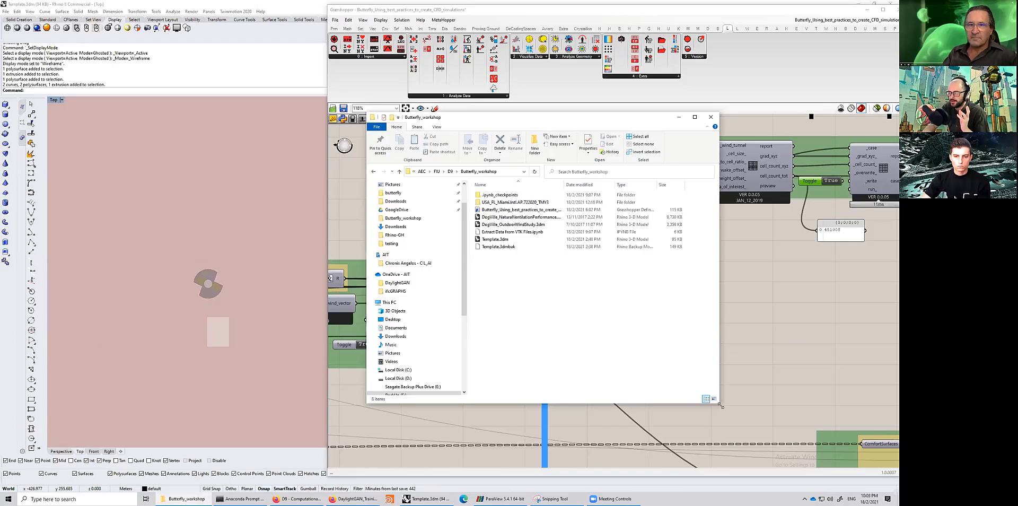
pyautogui.moveTo(721, 405); pyautogui.dragTo(802, 445)
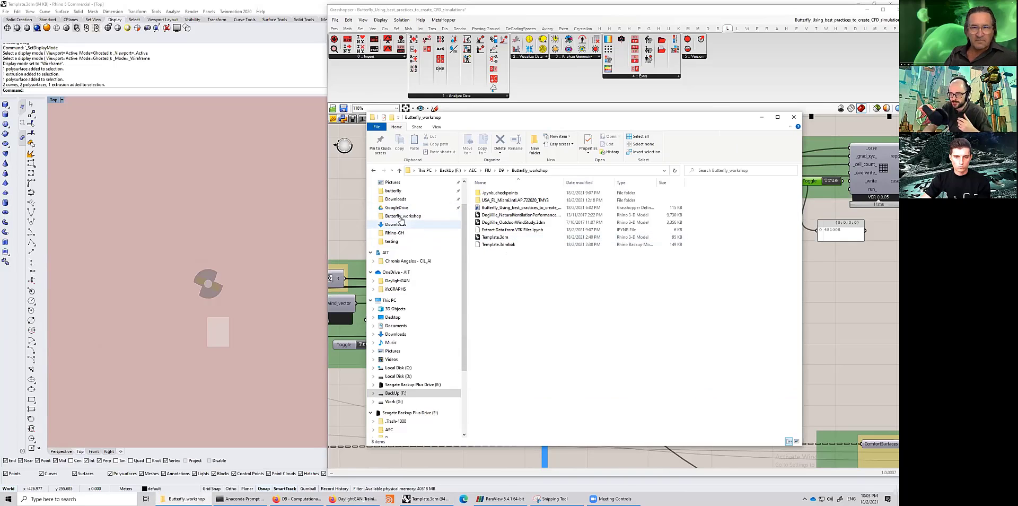
# - Open the butterfly folder containing the AgoraGarden case folders and move the Explorer window over the canvas
pyautogui.scroll(2, 405, 241)
pyautogui.click(399, 230)
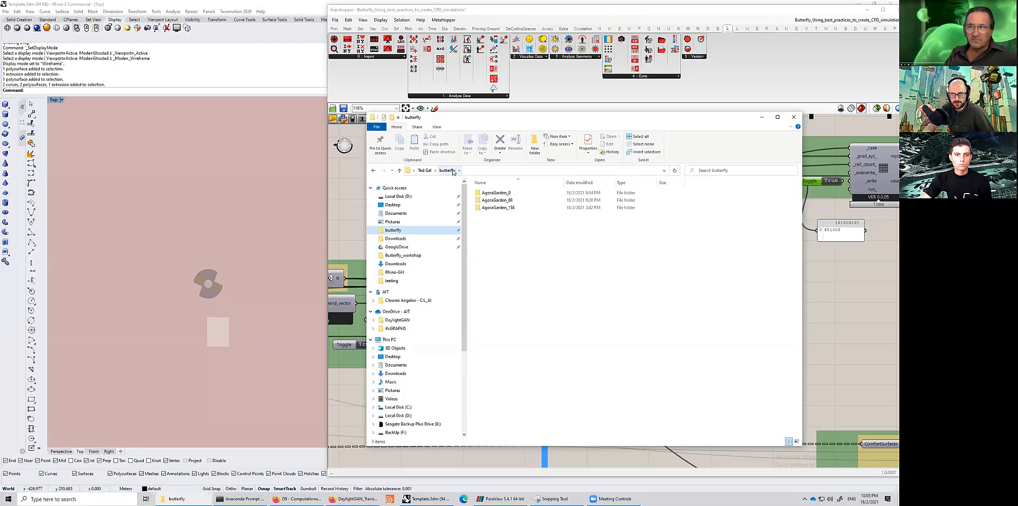
pyautogui.hotkey('ctrl', 'a')
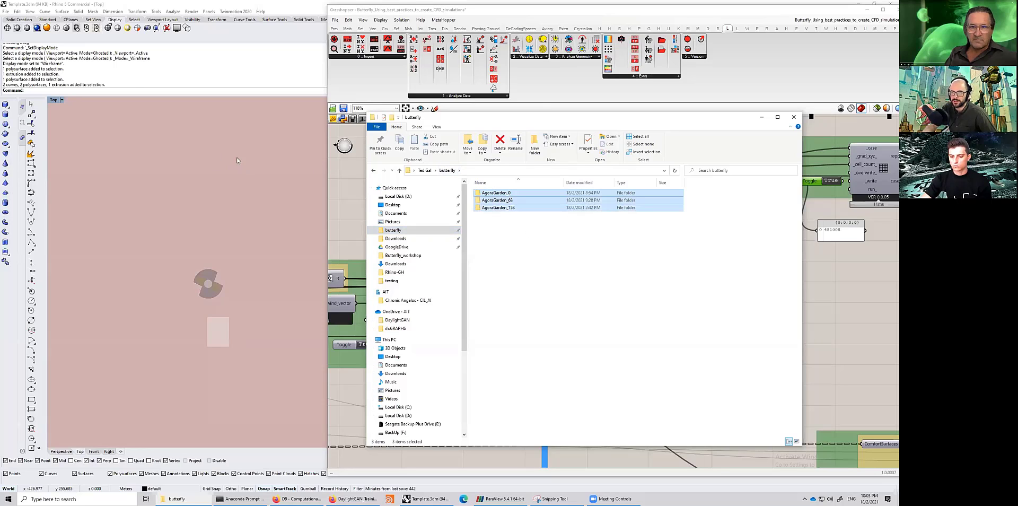
pyautogui.moveTo(517, 117); pyautogui.dragTo(238, 83)
pyautogui.click(241, 204)
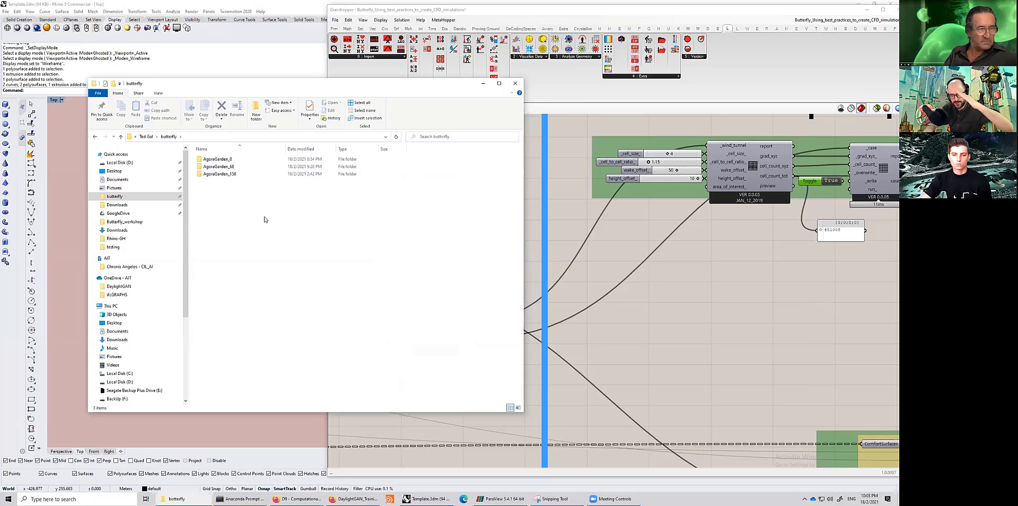
# - Open the AgoraGarden_0 case folder, switch the folder view to extra large icons and widen the window
pyautogui.doubleClick(218, 159)
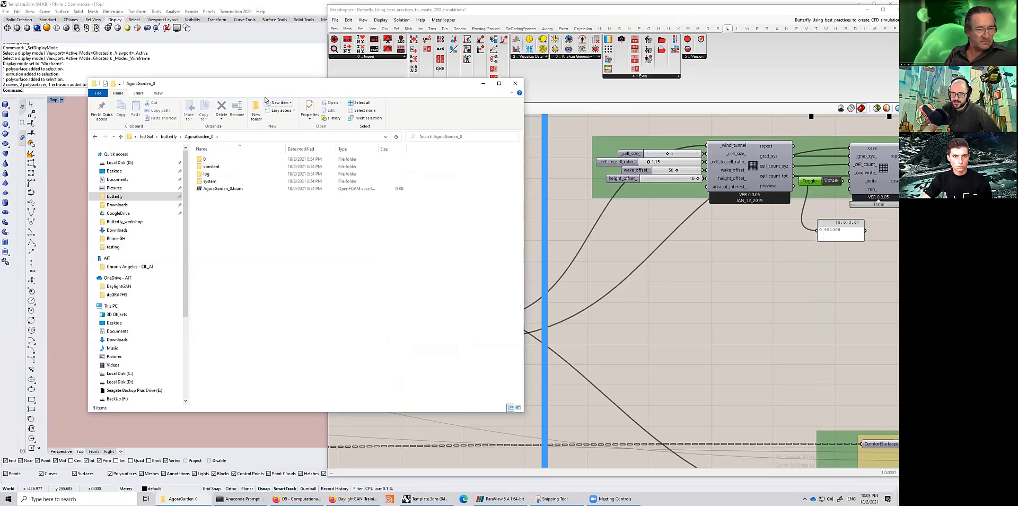
pyautogui.moveTo(161, 84); pyautogui.dragTo(236, 114)
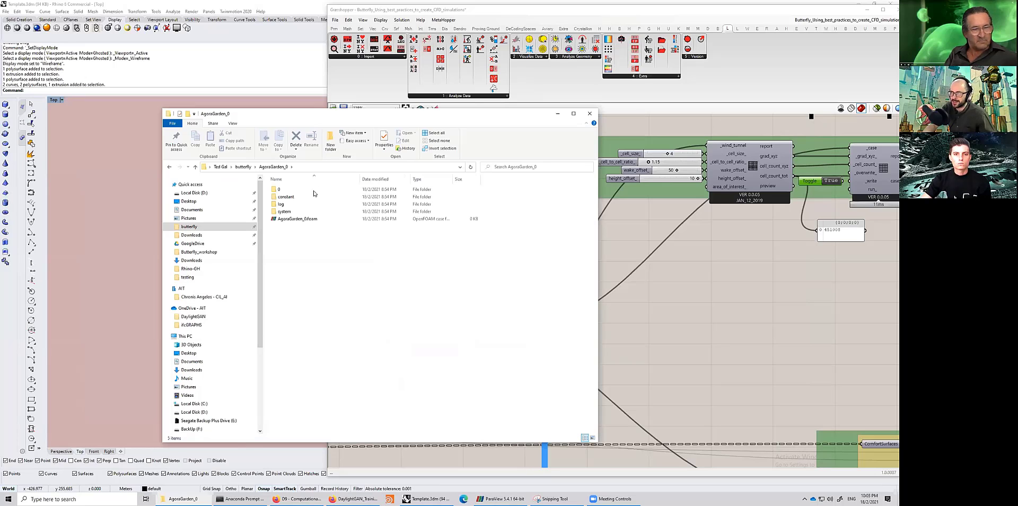
pyautogui.click(232, 124)
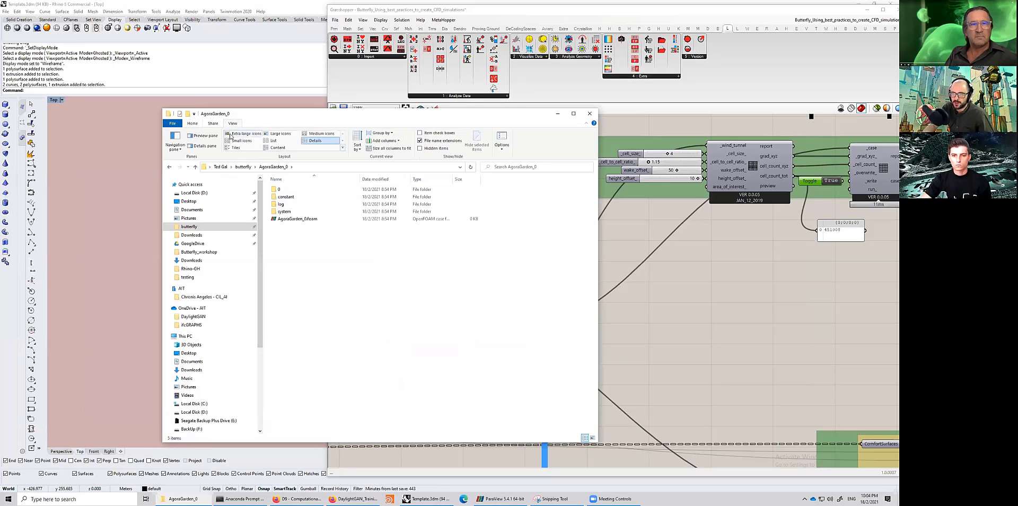
pyautogui.click(231, 135)
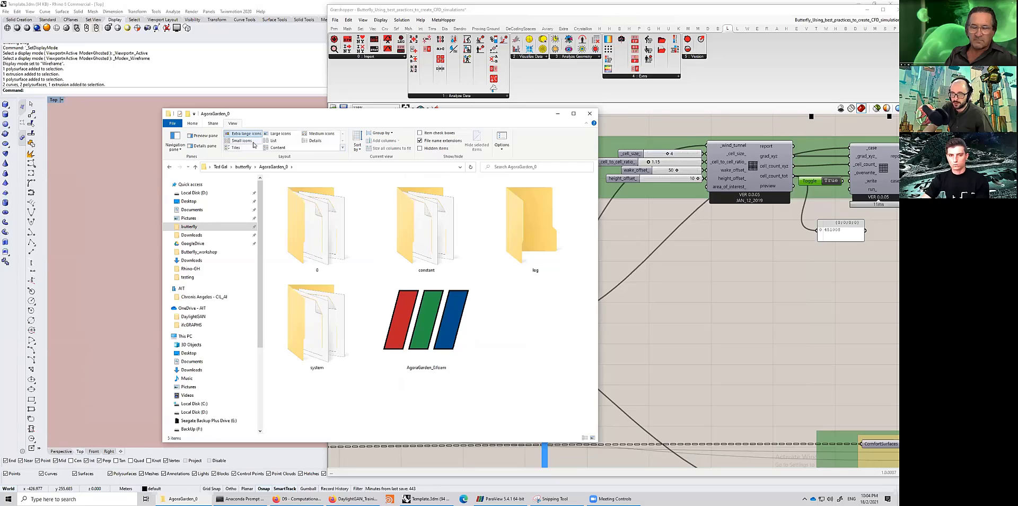
pyautogui.click(244, 142)
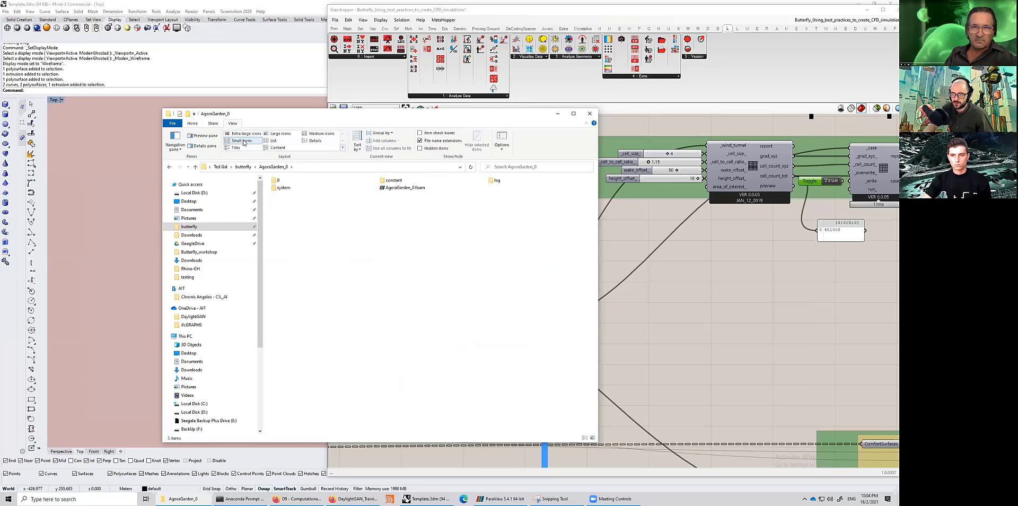
pyautogui.click(320, 134)
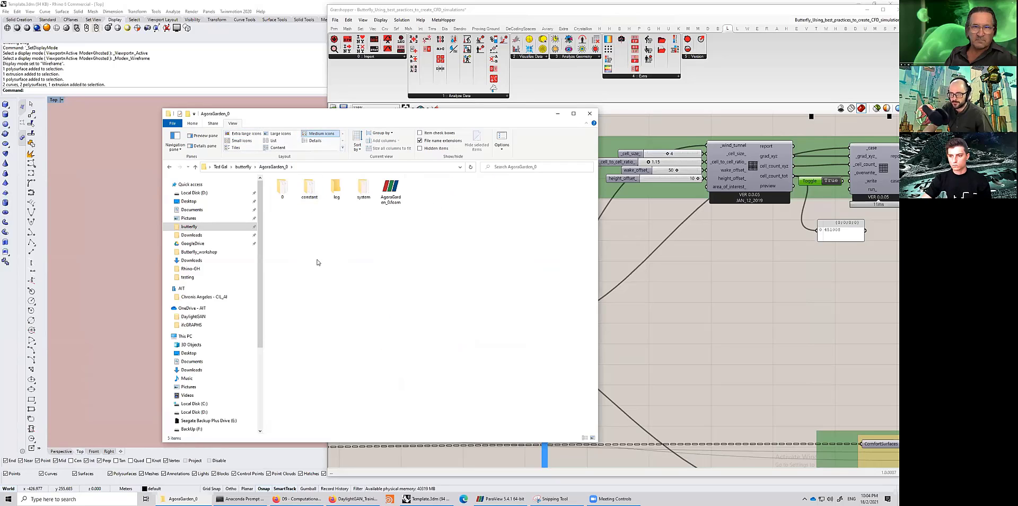
pyautogui.click(245, 133)
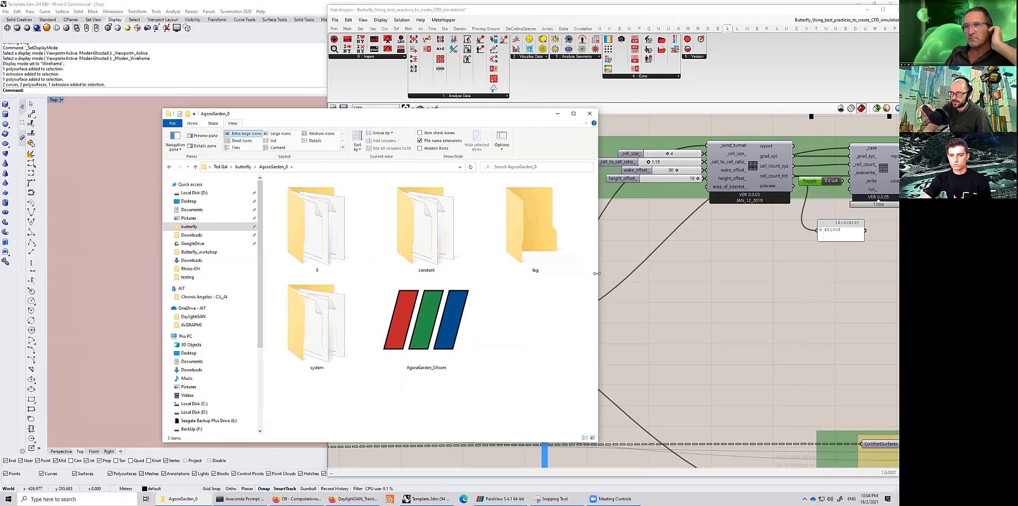
pyautogui.moveTo(596, 273); pyautogui.dragTo(775, 273)
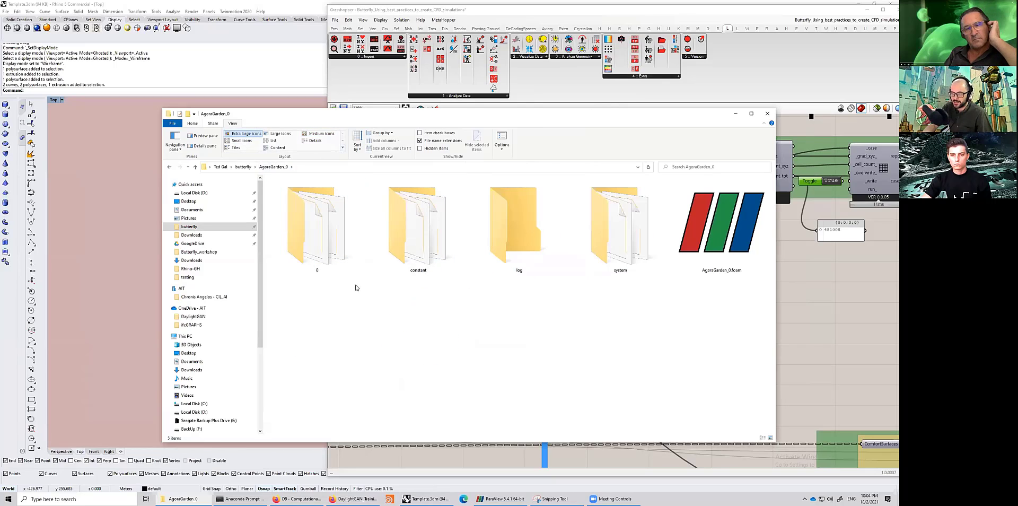
# - Open the case's 0 folder to inspect its boundary condition files, then return to the case folder
pyautogui.doubleClick(320, 231)
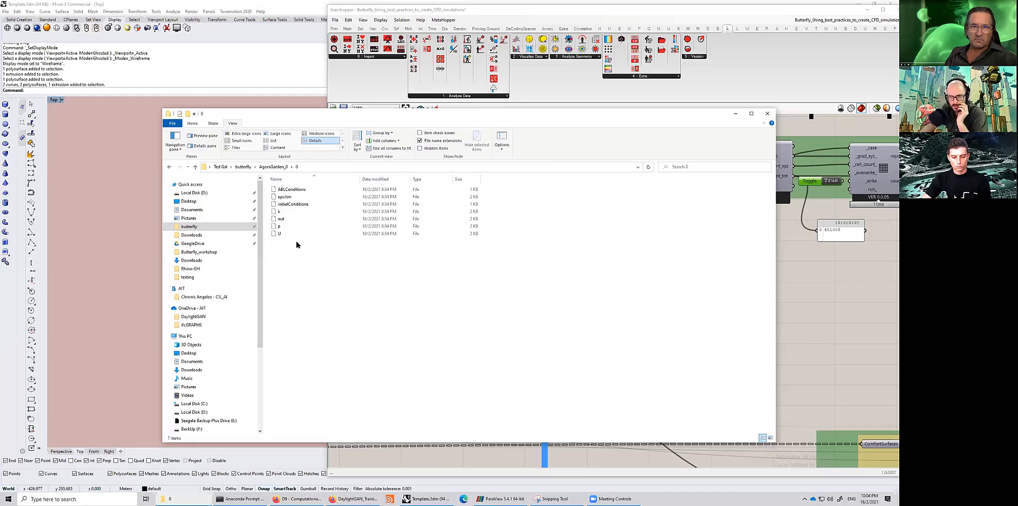
pyautogui.moveTo(319, 270); pyautogui.dragTo(280, 184)
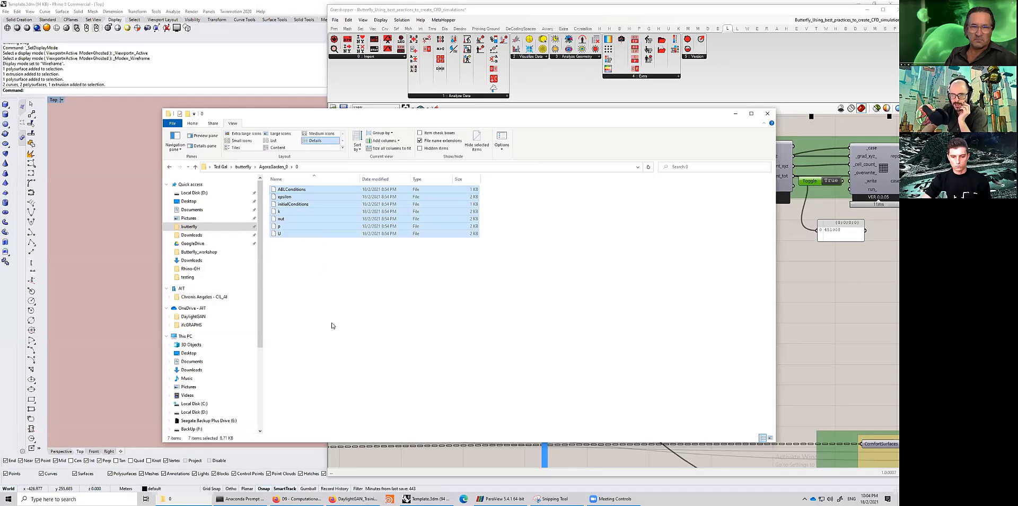
pyautogui.click(296, 192)
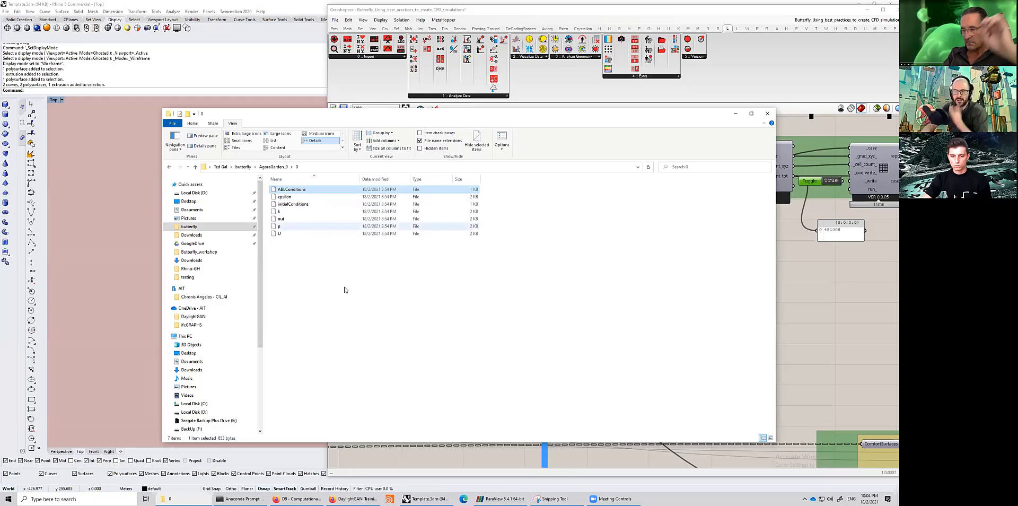
pyautogui.moveTo(344, 289); pyautogui.dragTo(292, 183)
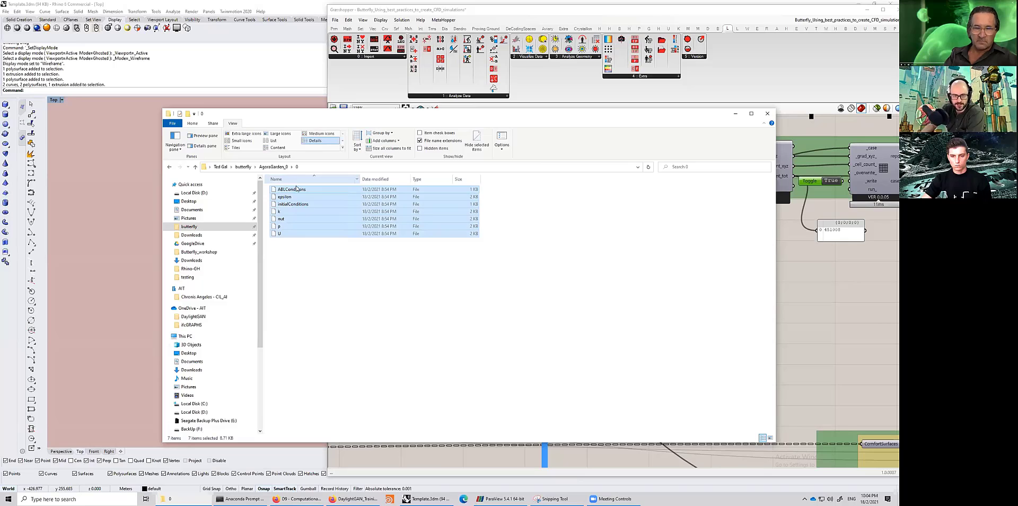
pyautogui.click(326, 266)
pyautogui.click(196, 167)
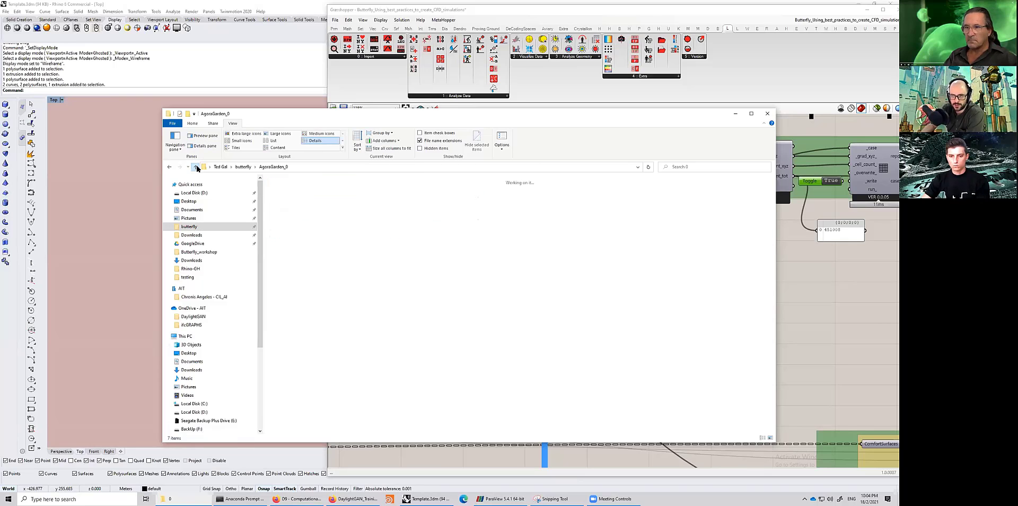
# - Open the constant folder's triSurface subfolder and inspect the STL geometry files there
pyautogui.doubleClick(419, 225)
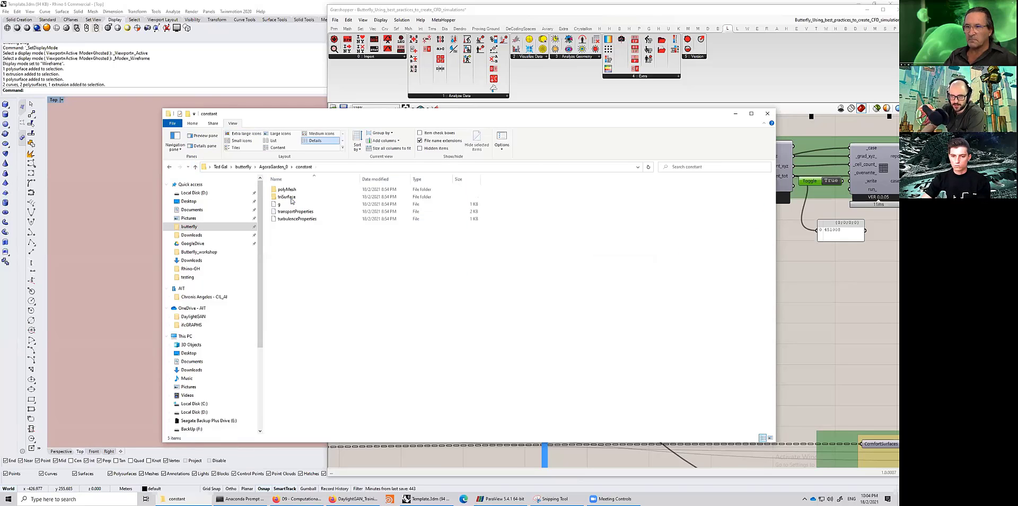
pyautogui.doubleClick(291, 197)
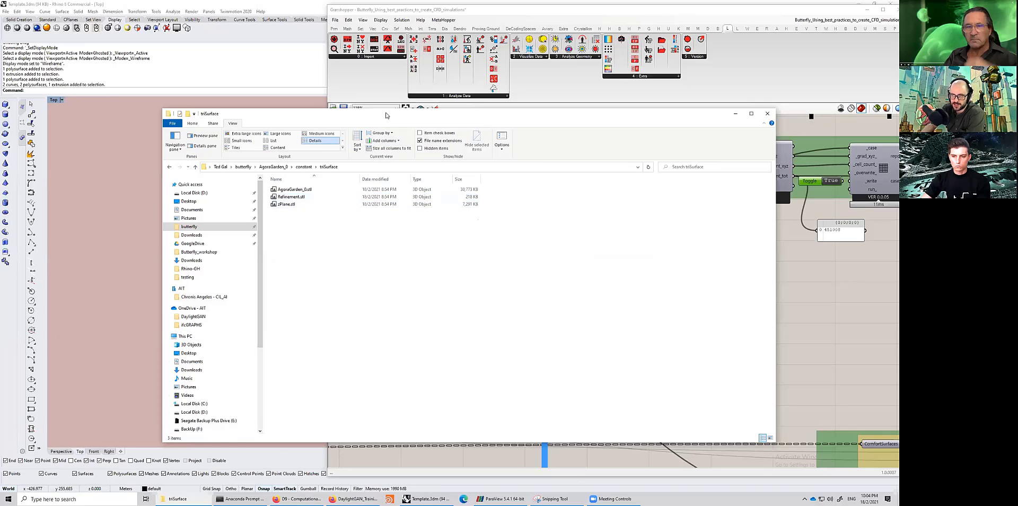
pyautogui.moveTo(388, 113); pyautogui.dragTo(316, 81)
pyautogui.click(225, 159)
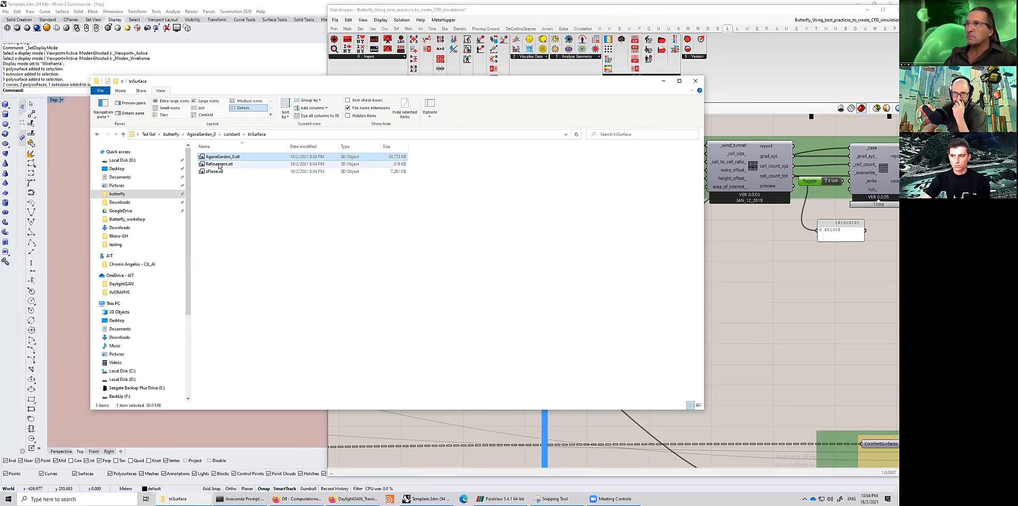
pyautogui.click(220, 165)
pyautogui.click(217, 172)
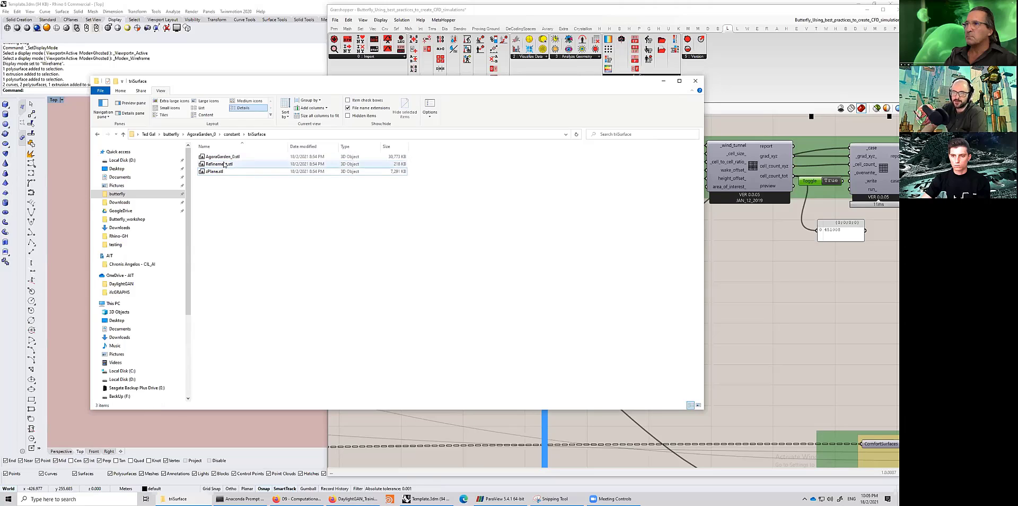
pyautogui.click(223, 164)
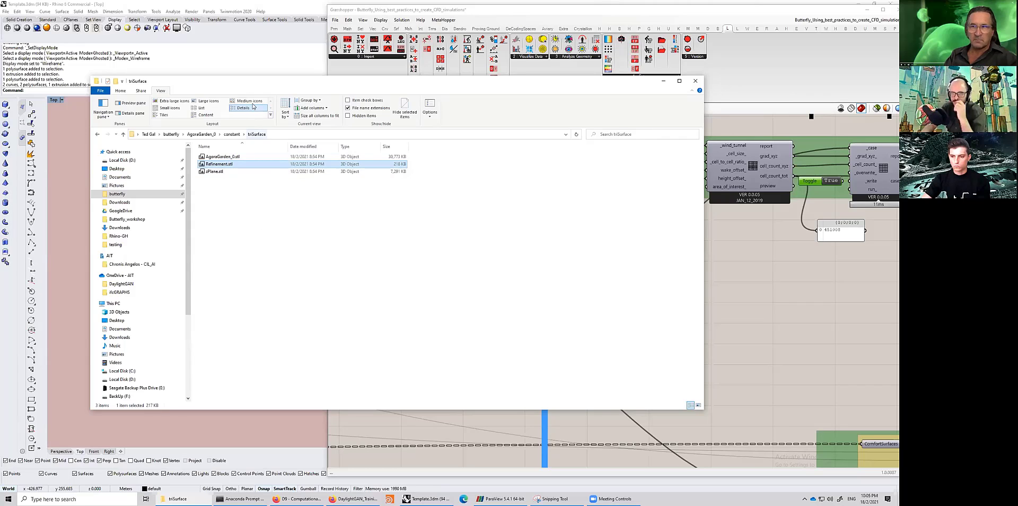
# - Open AgoraGarden_0.stl in Notepad++ and examine the solid and facet definitions in its text
pyautogui.moveTo(263, 82); pyautogui.dragTo(313, 89)
pyautogui.click(271, 164)
pyautogui.rightClick(270, 163)
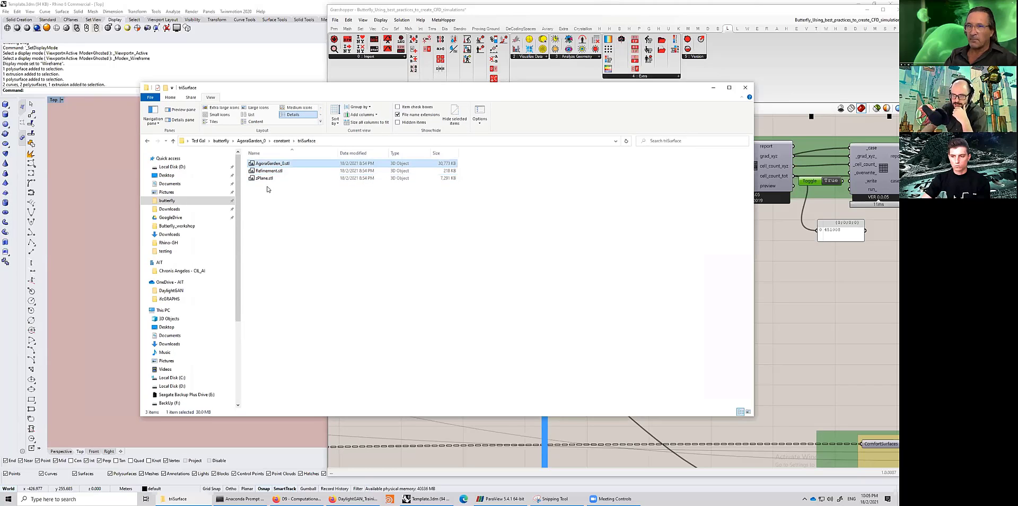
pyautogui.click(218, 222)
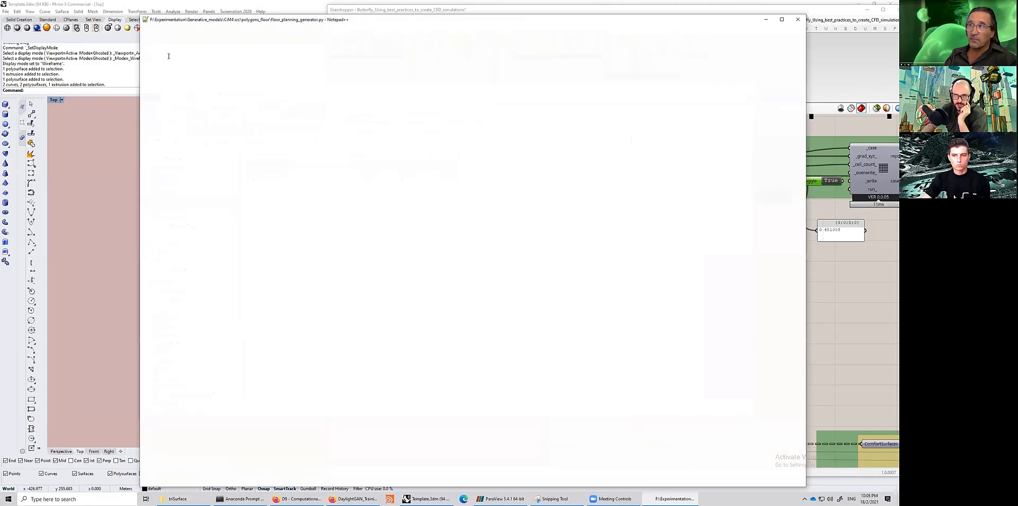
pyautogui.moveTo(162, 55); pyautogui.dragTo(193, 56)
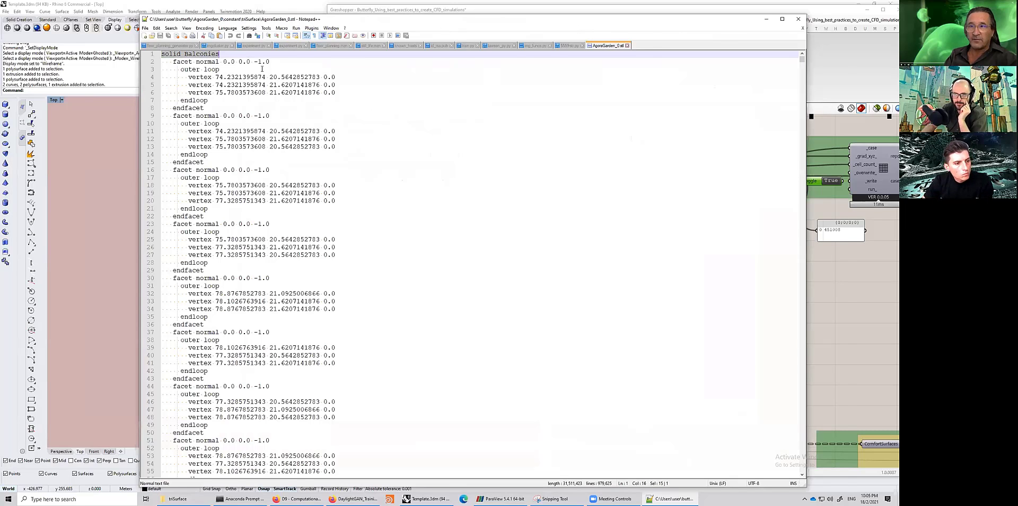
pyautogui.moveTo(225, 19); pyautogui.dragTo(262, 26)
pyautogui.click(261, 76)
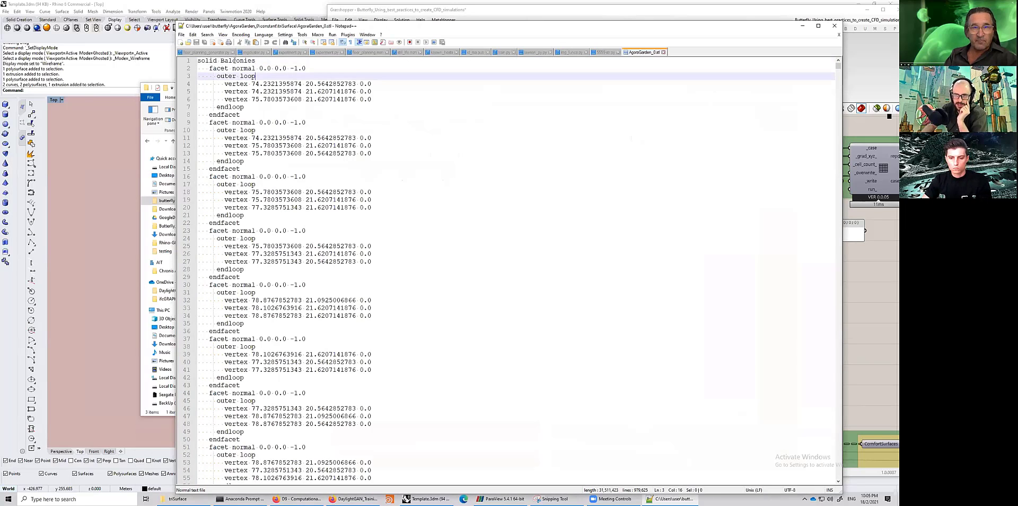
pyautogui.doubleClick(240, 61)
pyautogui.click(506, 271)
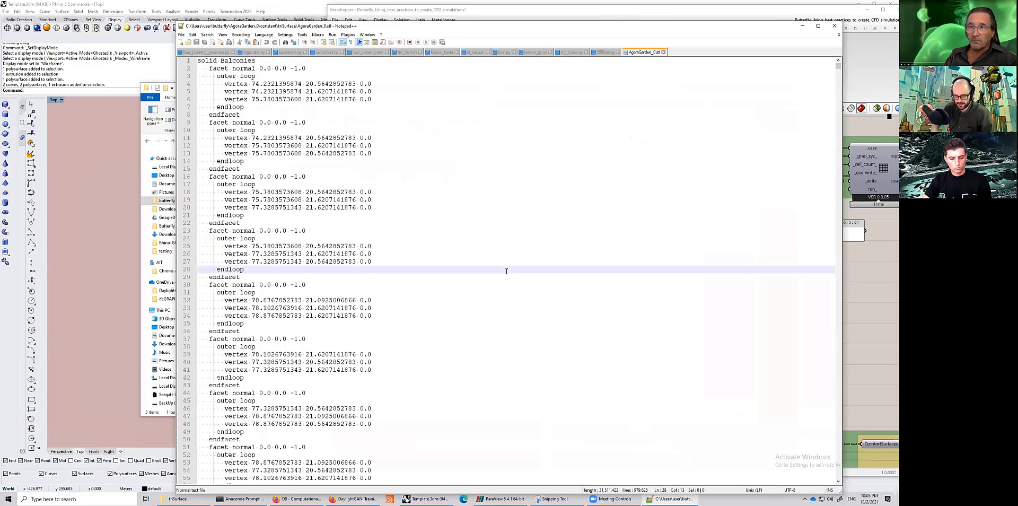
# - Search the STL file for "solid" to locate each named solid block
pyautogui.hotkey('ctrl', 'f')
pyautogui.write('sol')
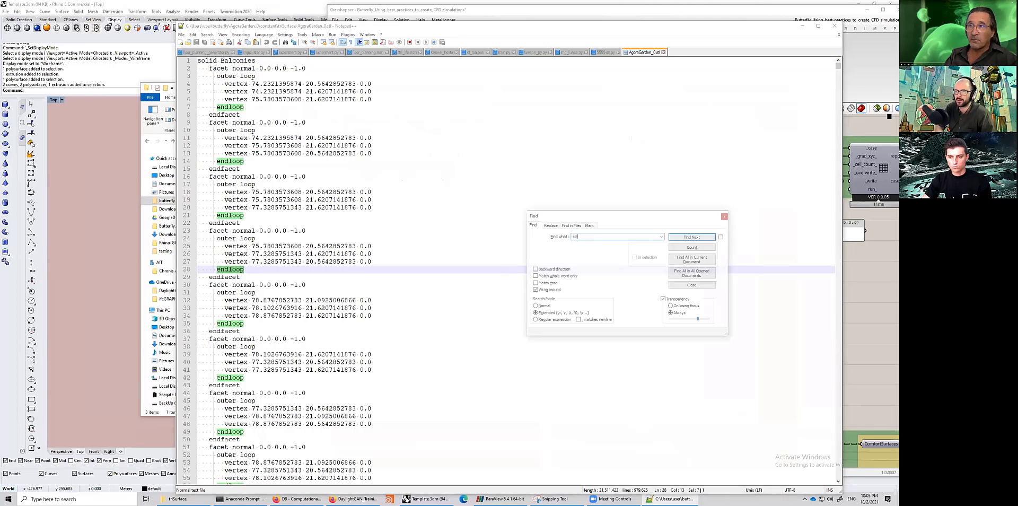
pyautogui.write('id')
pyautogui.click(691, 237)
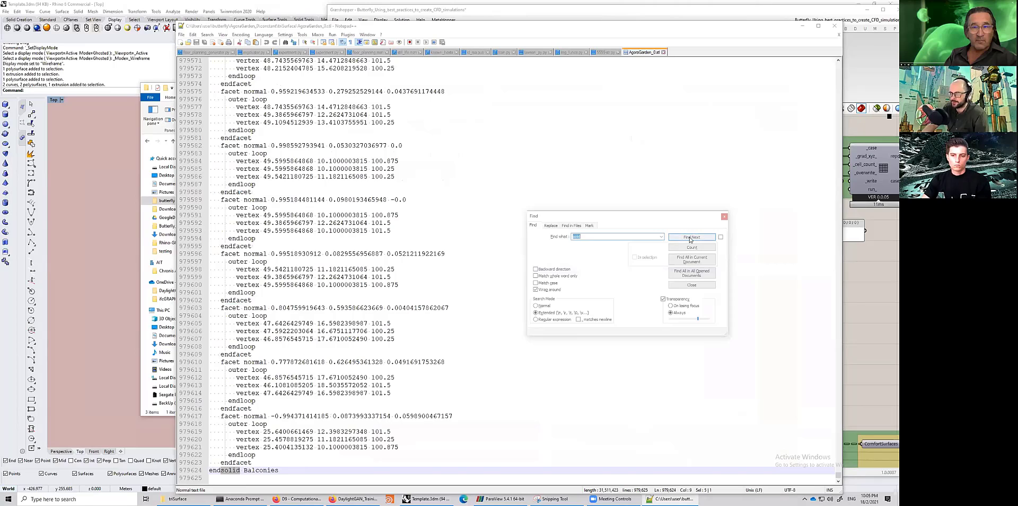
pyautogui.click(690, 238)
pyautogui.press('BackSpace')
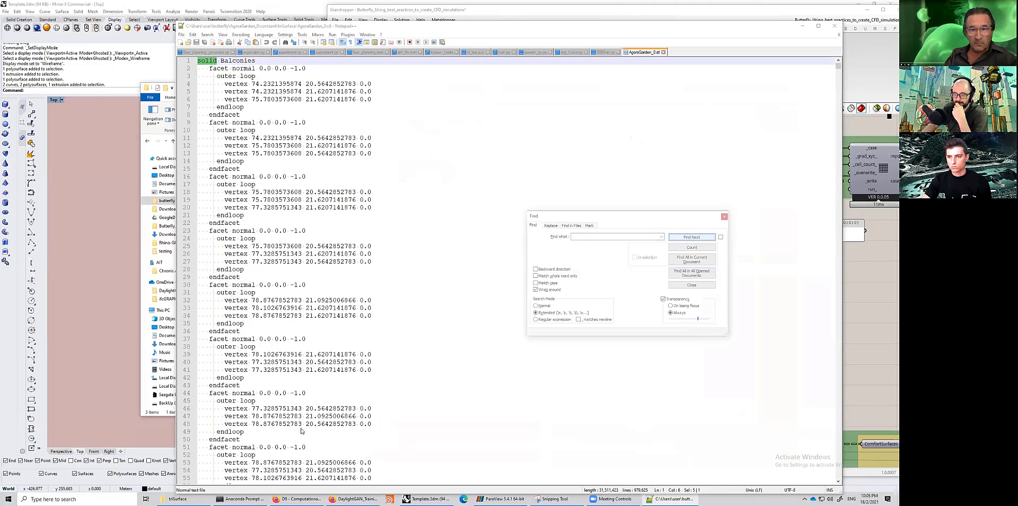
pyautogui.write('solid')
pyautogui.press('Return')
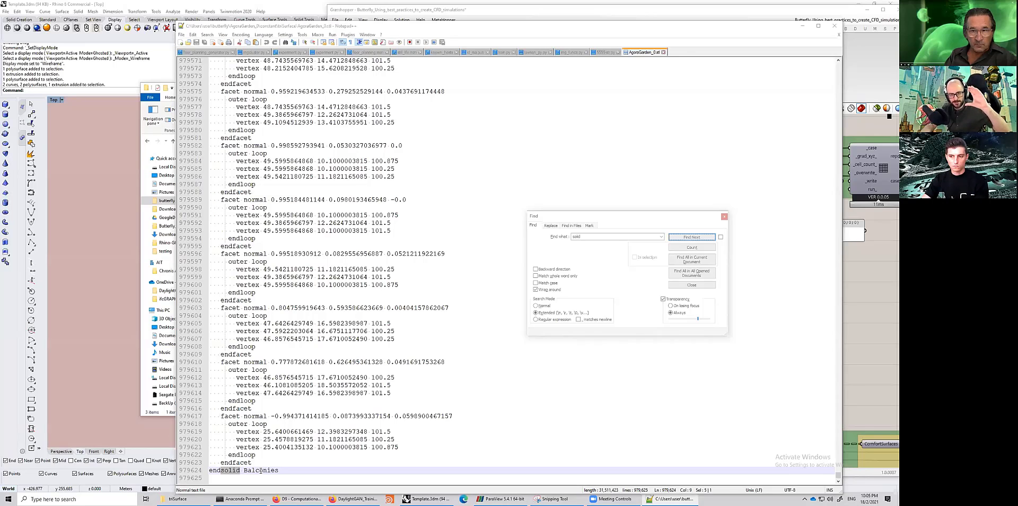
pyautogui.click(680, 238)
pyautogui.click(680, 238)
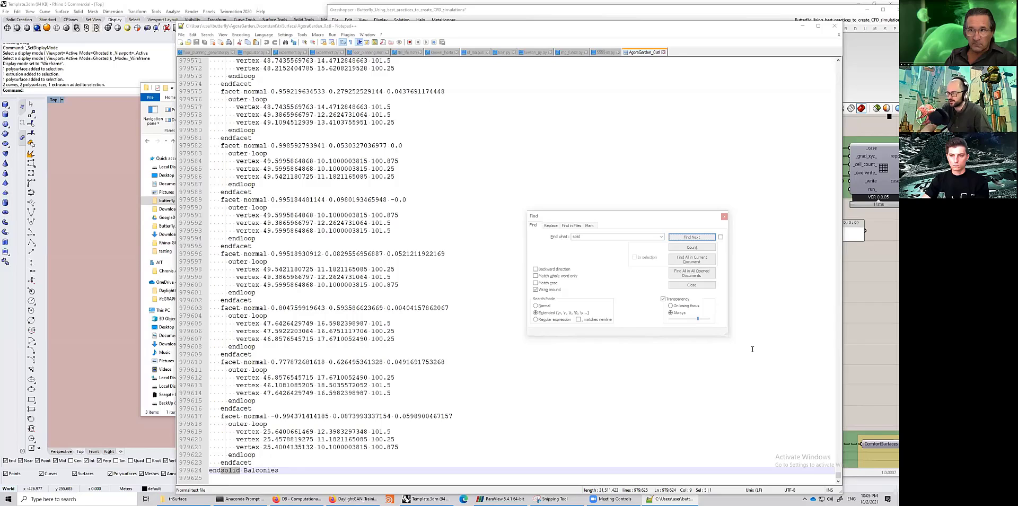
# - Close the editor and open the AgoraGarden_68 case's constant triSurface folder to compare its STL files
pyautogui.hotkey('alt', 'F4')
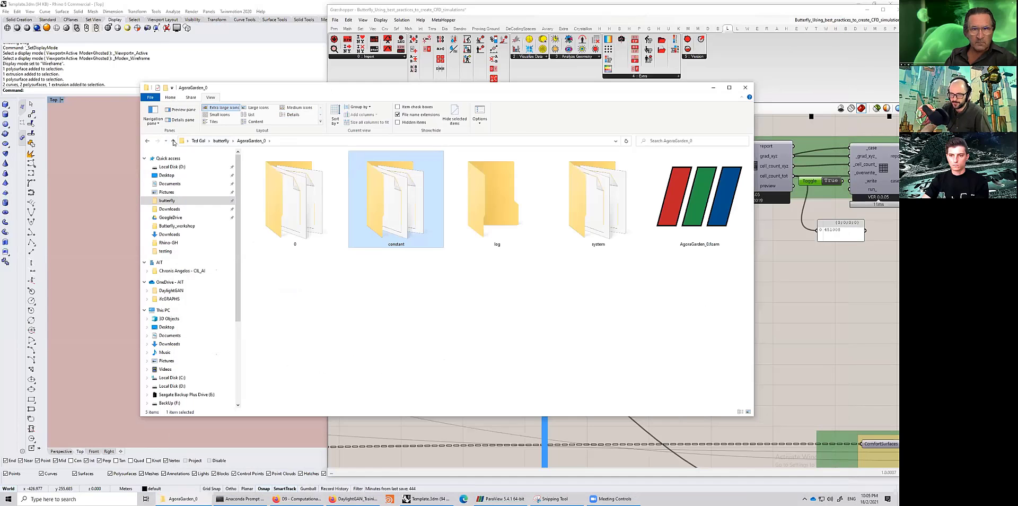
pyautogui.click(173, 141)
pyautogui.doubleClick(265, 172)
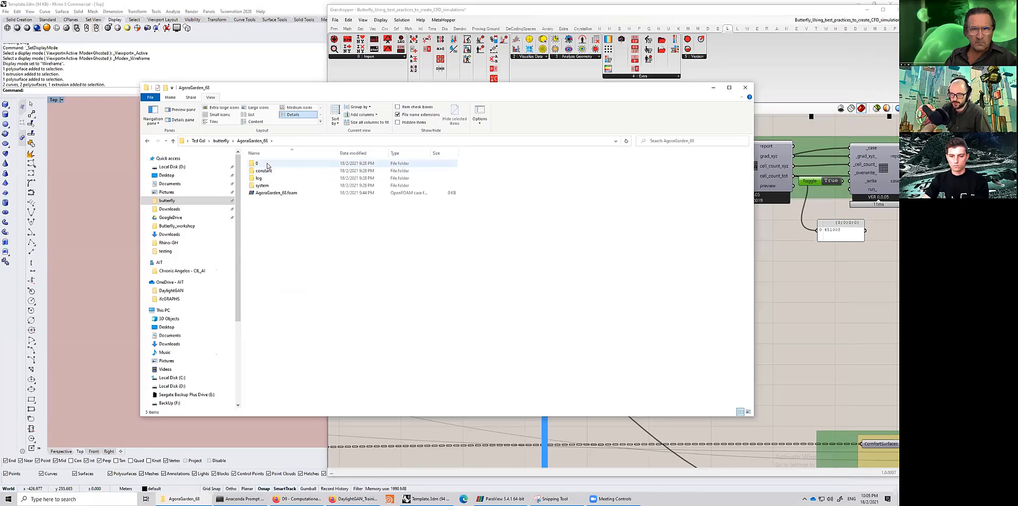
pyautogui.doubleClick(263, 171)
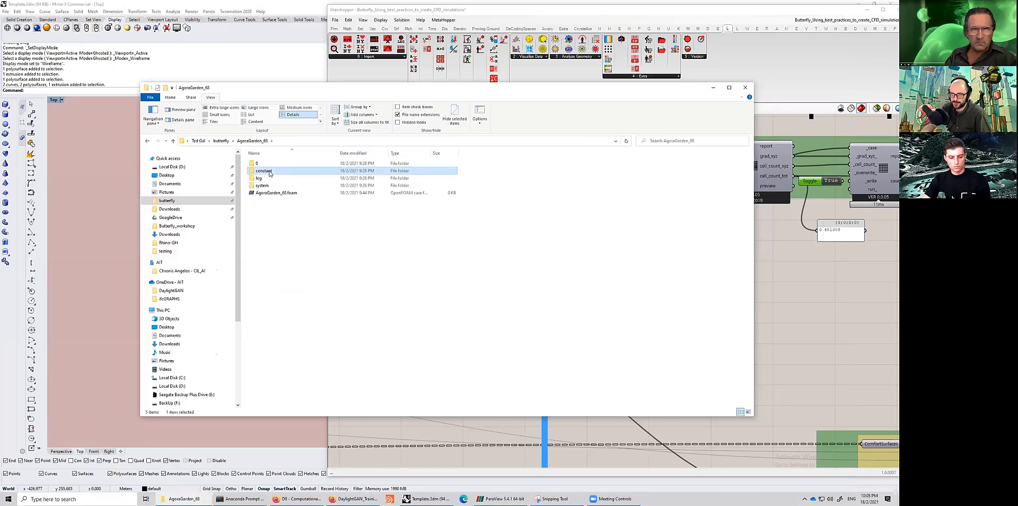
pyautogui.doubleClick(268, 171)
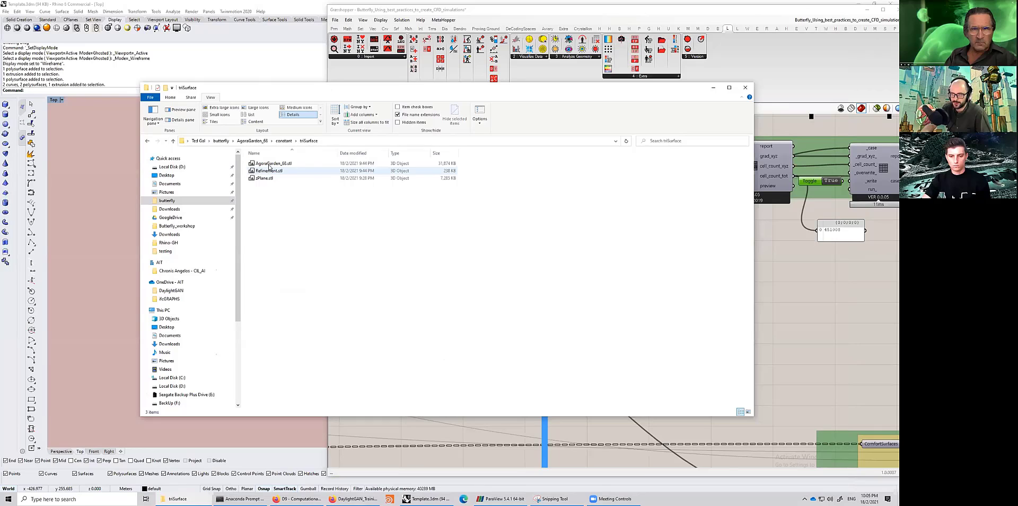
# - Open AgoraGarden_68.stl in Notepad++ and search it for "solid" to step through its named solid blocks
pyautogui.rightClick(270, 164)
pyautogui.click(198, 225)
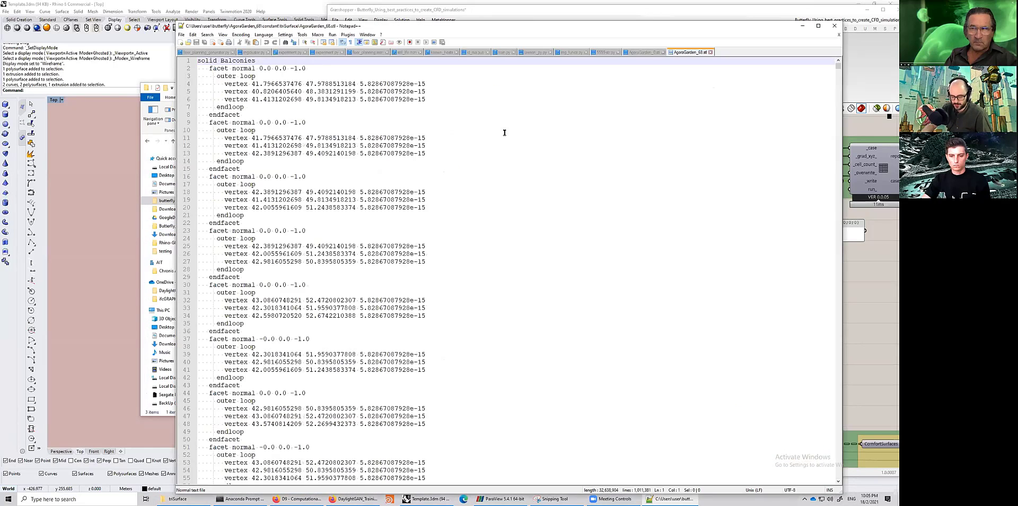
pyautogui.doubleClick(504, 133)
pyautogui.hotkey('ctrl', 'f')
pyautogui.write('s')
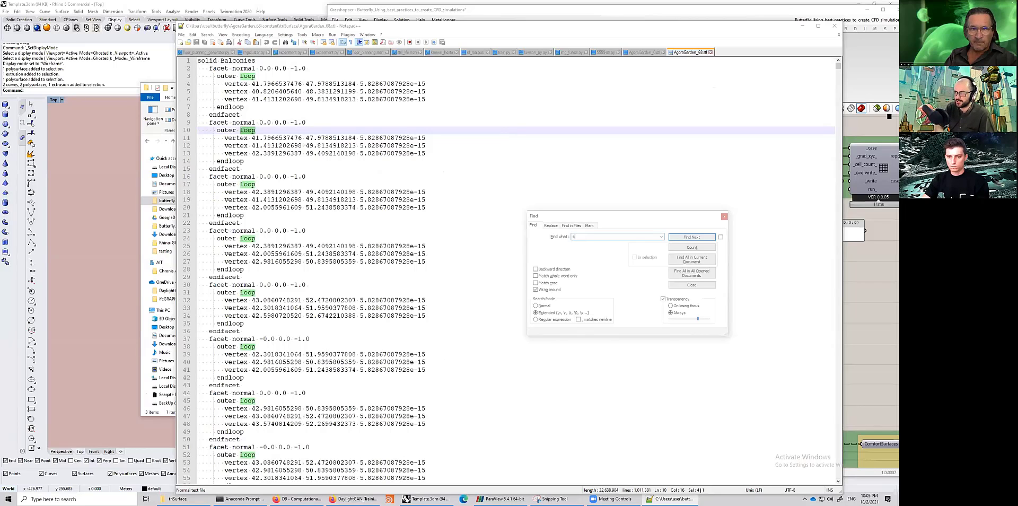
pyautogui.write('olisd')
pyautogui.press('BackSpace')
pyautogui.press('BackSpace')
pyautogui.write('d')
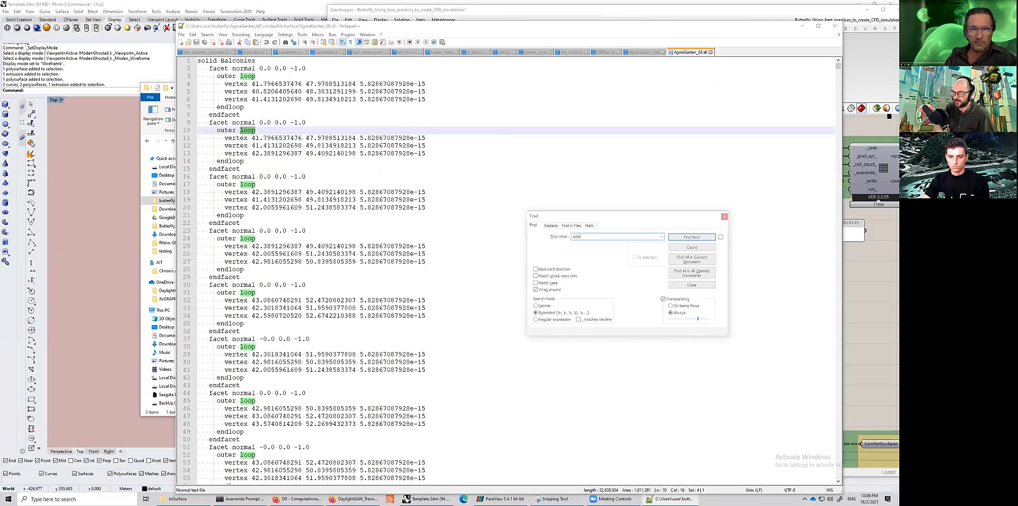
pyautogui.click(692, 237)
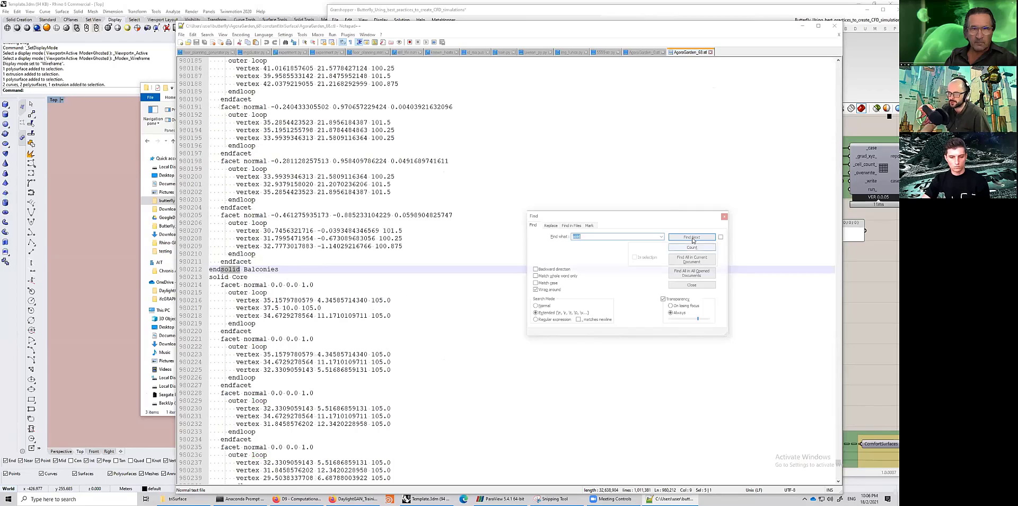
pyautogui.click(244, 278)
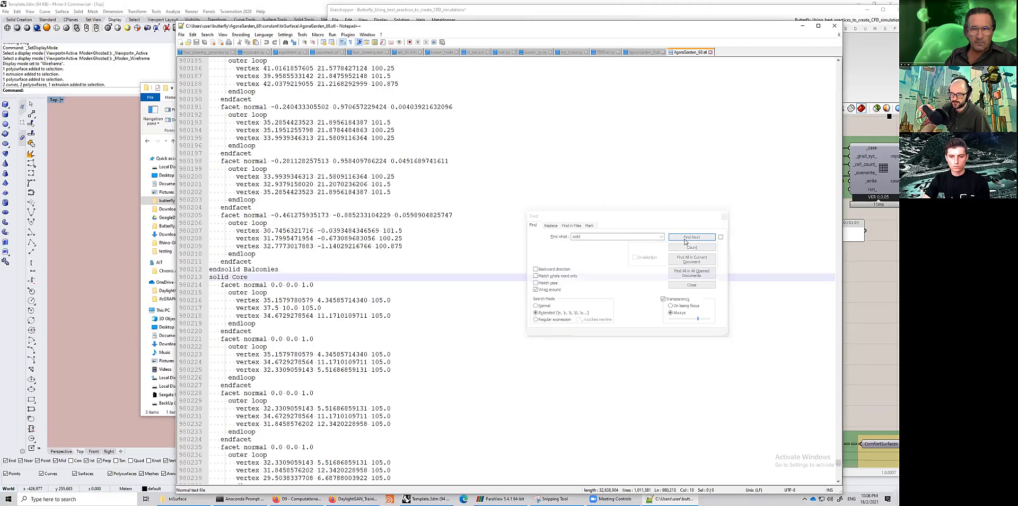
pyautogui.press('F3')
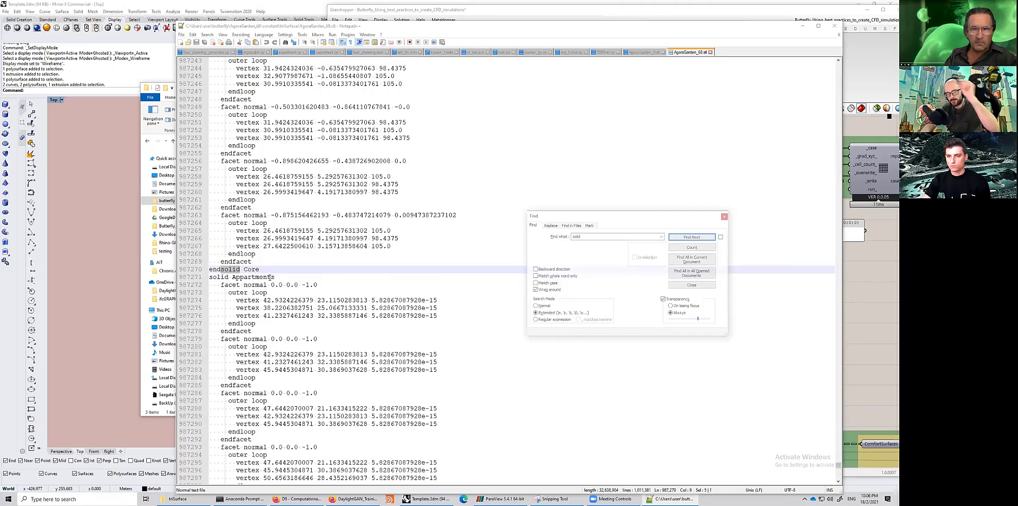
pyautogui.click(869, 302)
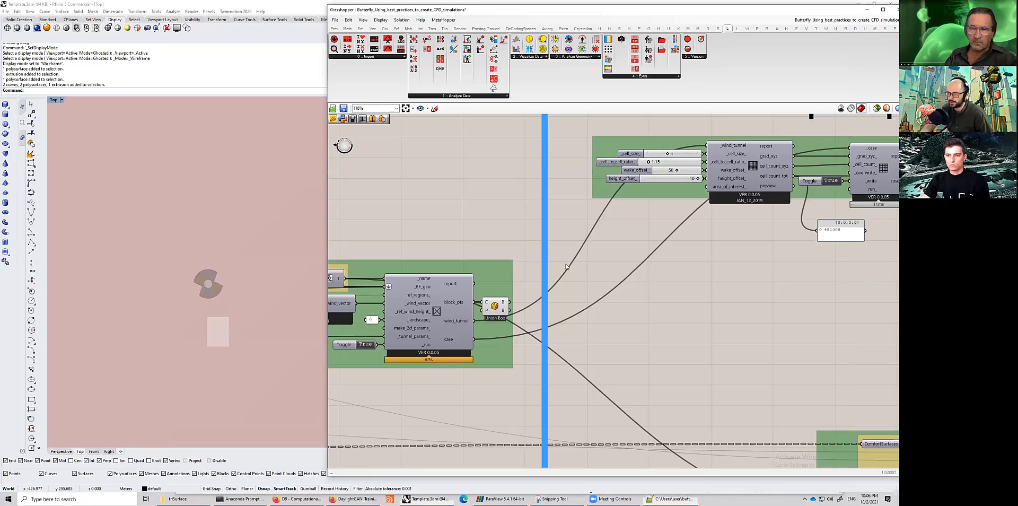
# - Go up to the AgoraGarden_68 constant folder and open its polyMesh subfolder
pyautogui.scroll(-5, 615, 281)
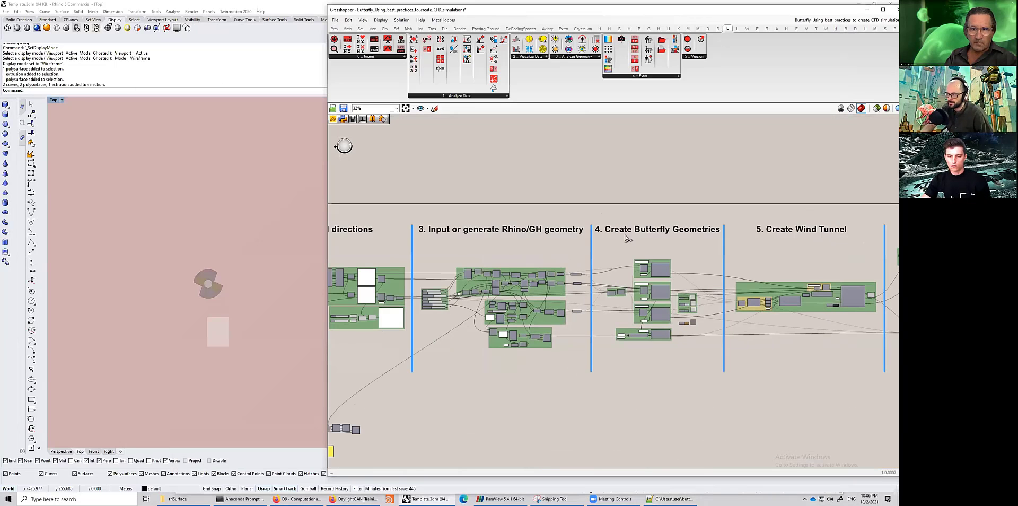
pyautogui.moveTo(537, 416); pyautogui.dragTo(623, 412, button='right')
pyautogui.scroll(6, 764, 276)
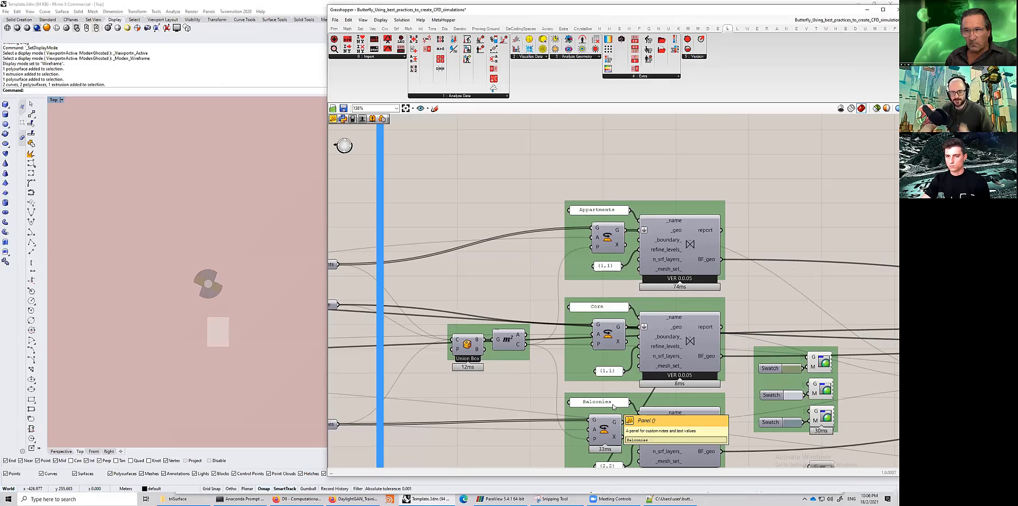
pyautogui.click(200, 497)
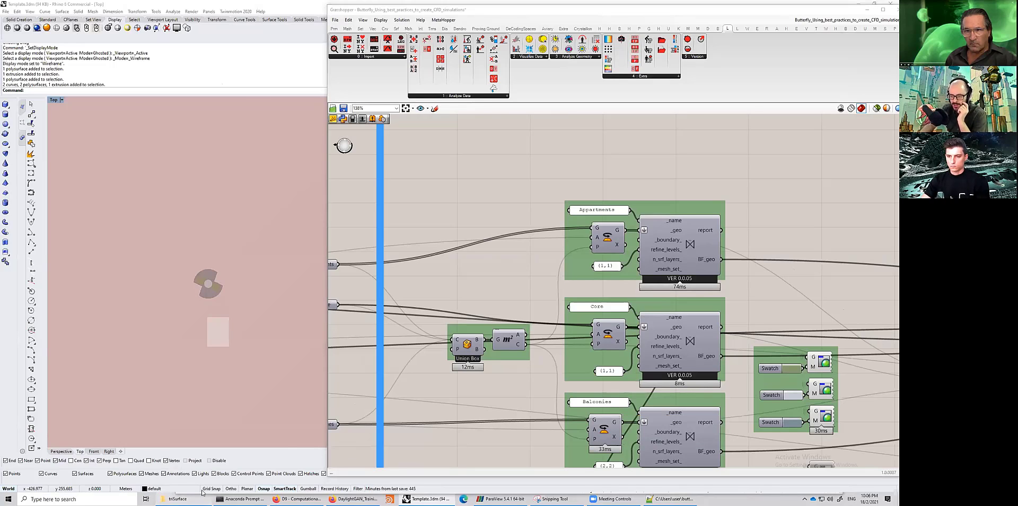
pyautogui.click(173, 140)
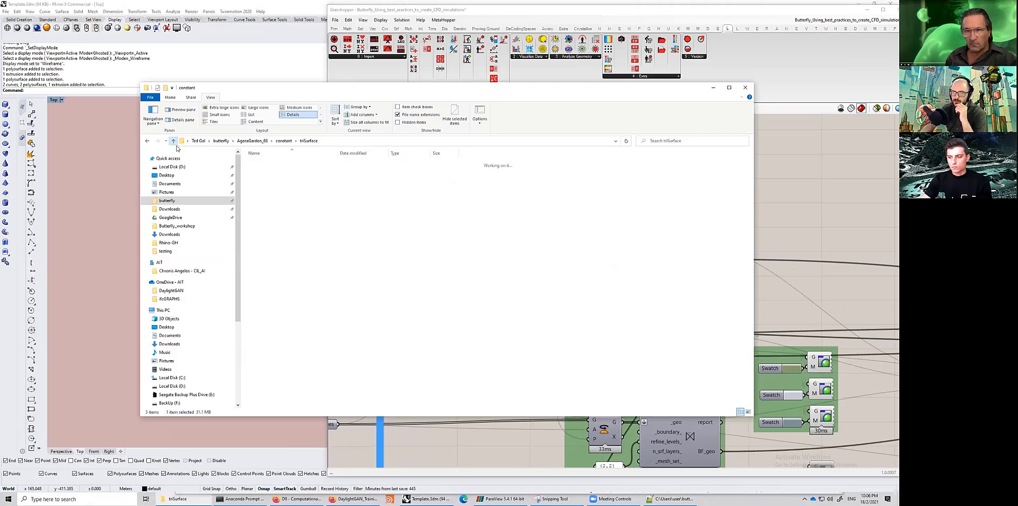
pyautogui.moveTo(283, 213); pyautogui.dragTo(272, 186)
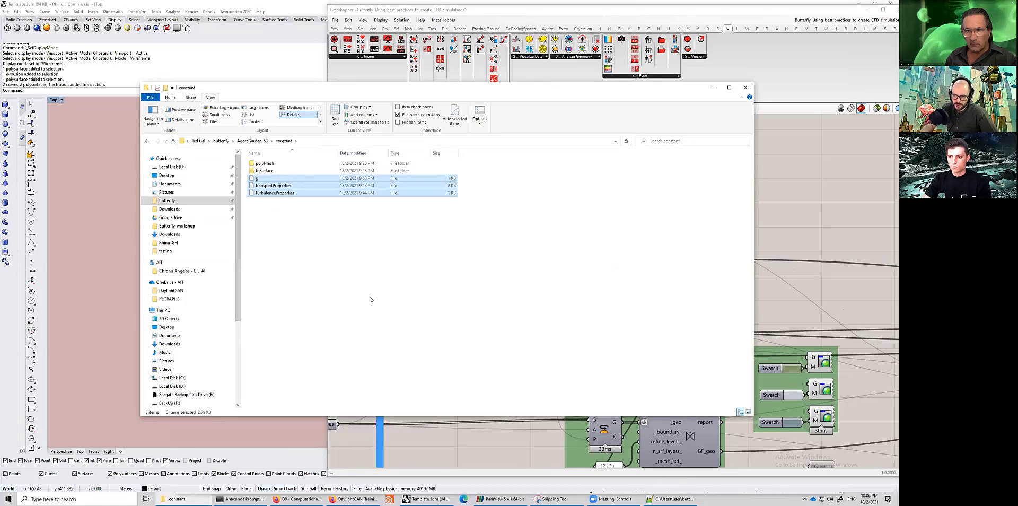
pyautogui.click(344, 303)
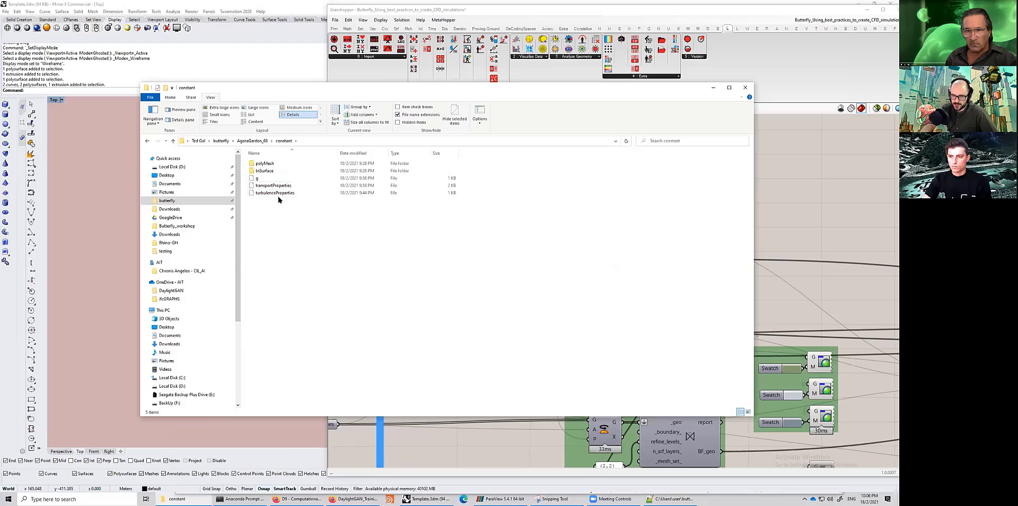
pyautogui.doubleClick(266, 163)
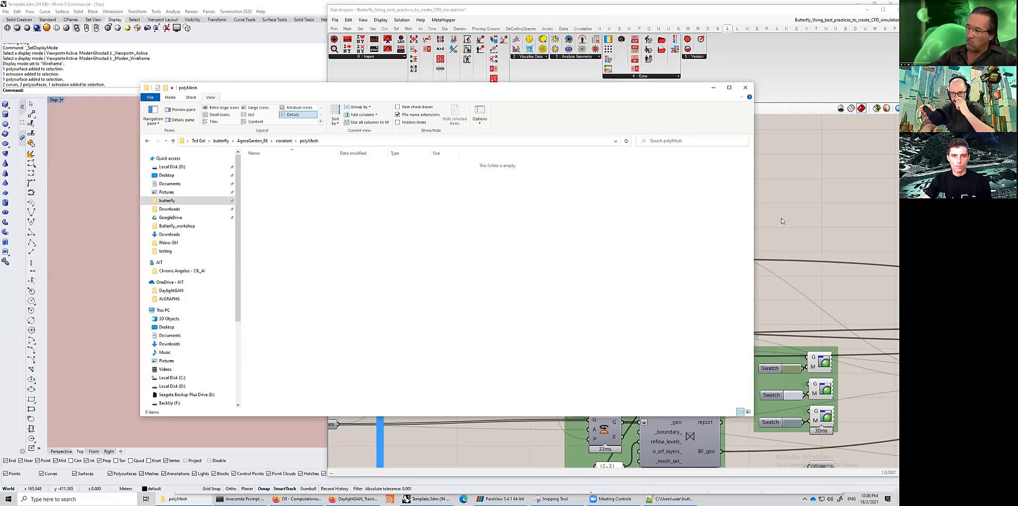
# - Try connecting the toggle to the case-writing component's run_ input, then disconnect that wire again
pyautogui.click(848, 204)
pyautogui.scroll(-5, 678, 266)
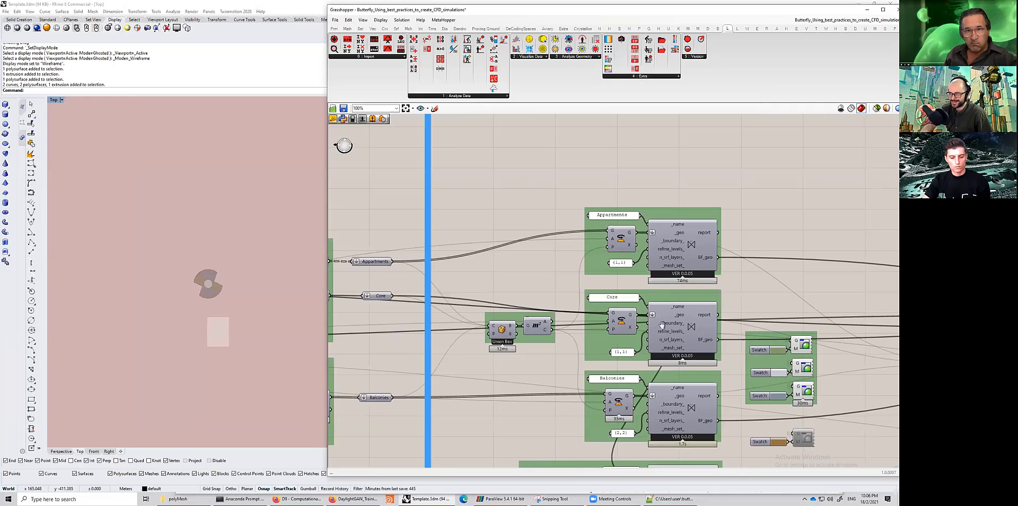
pyautogui.moveTo(527, 269); pyautogui.dragTo(633, 273, button='right')
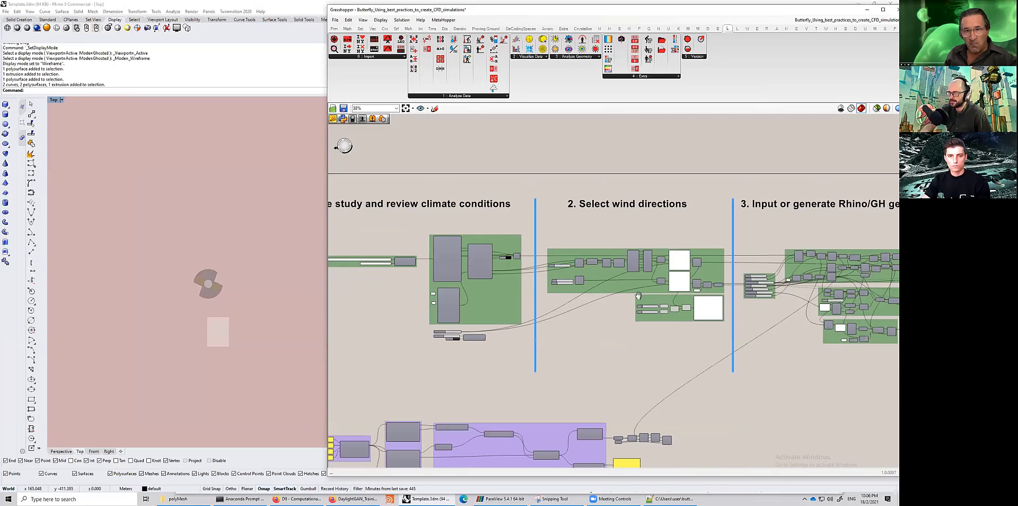
pyautogui.scroll(3, 595, 278)
pyautogui.scroll(-3, 537, 286)
pyautogui.moveTo(886, 218); pyautogui.dragTo(554, 236, button='right')
pyautogui.scroll(8, 546, 223)
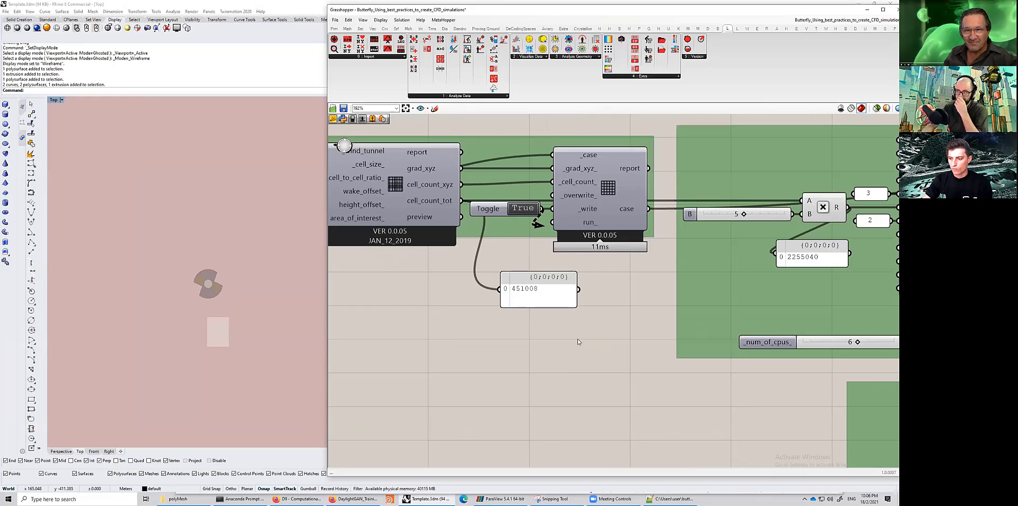
pyautogui.moveTo(538, 224); pyautogui.dragTo(552, 222)
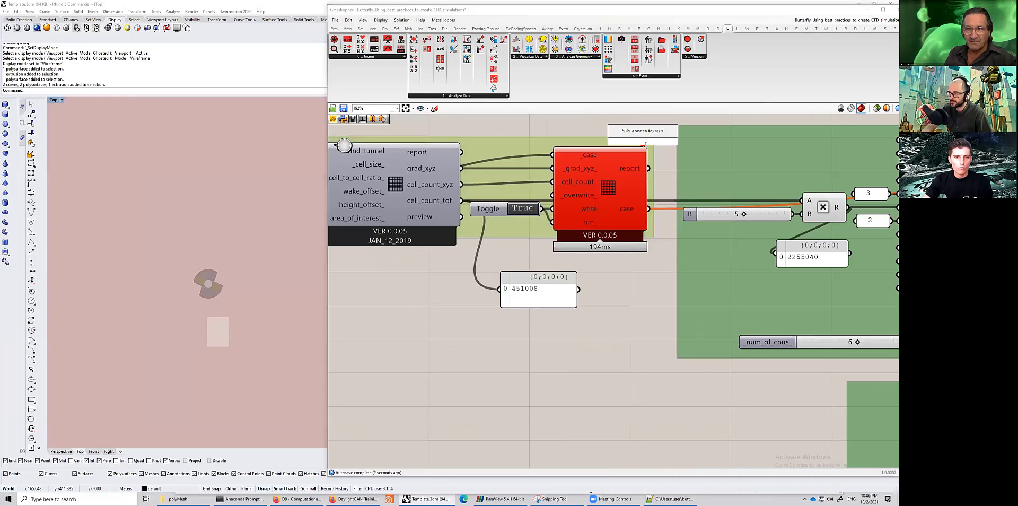
pyautogui.moveTo(642, 148)
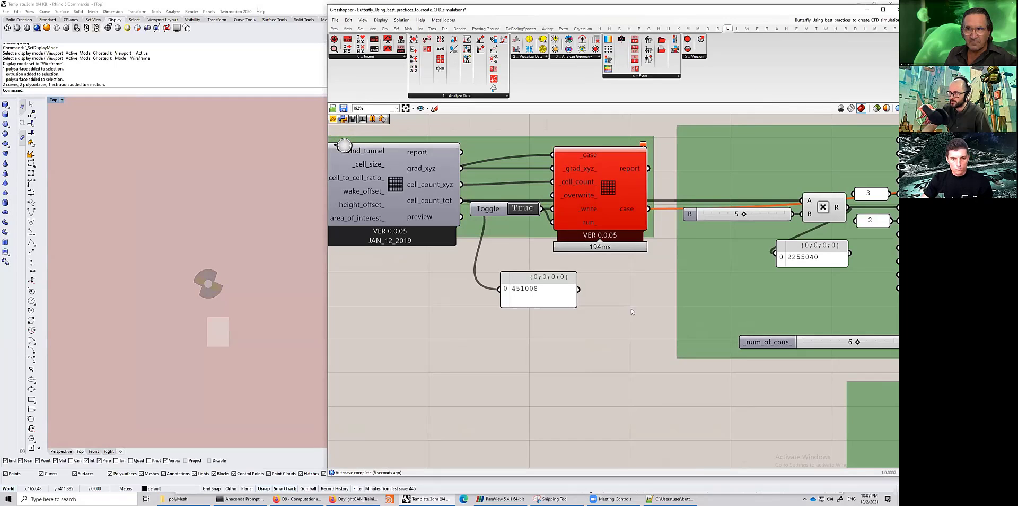
pyautogui.rightClick(575, 221)
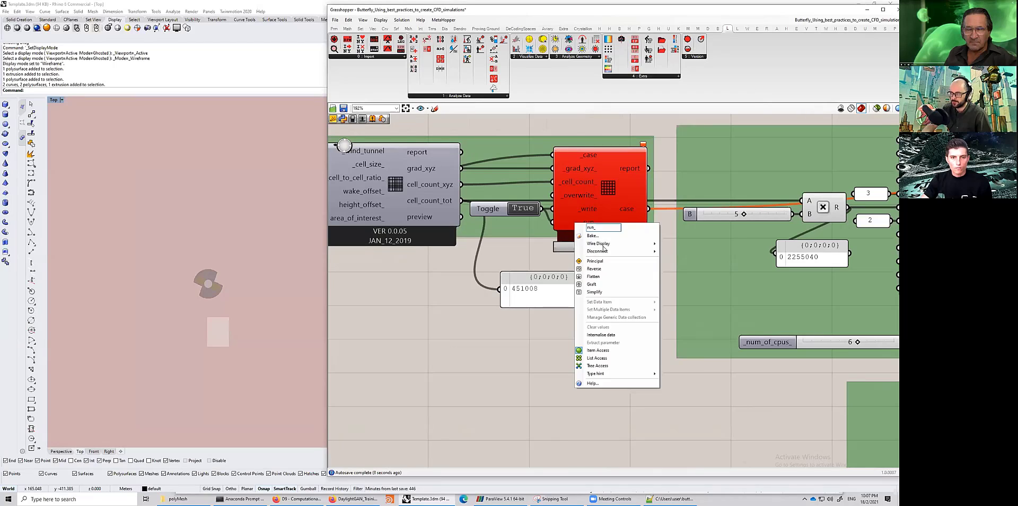
pyautogui.moveTo(605, 252)
pyautogui.click(681, 253)
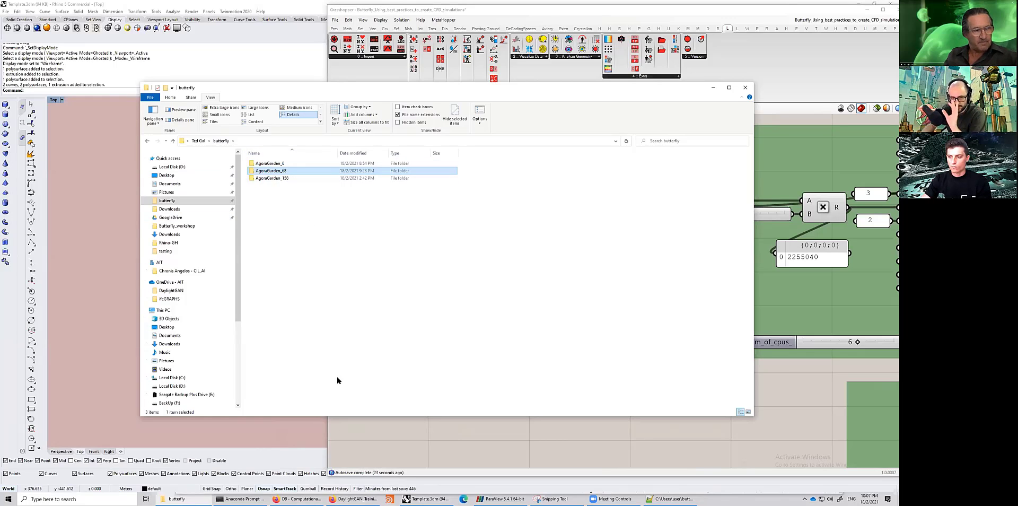
# - Open the AgoraGarden_68 case folder in a blueCFD-Core terminal, then resize and minimize the terminal window
pyautogui.rightClick(275, 174)
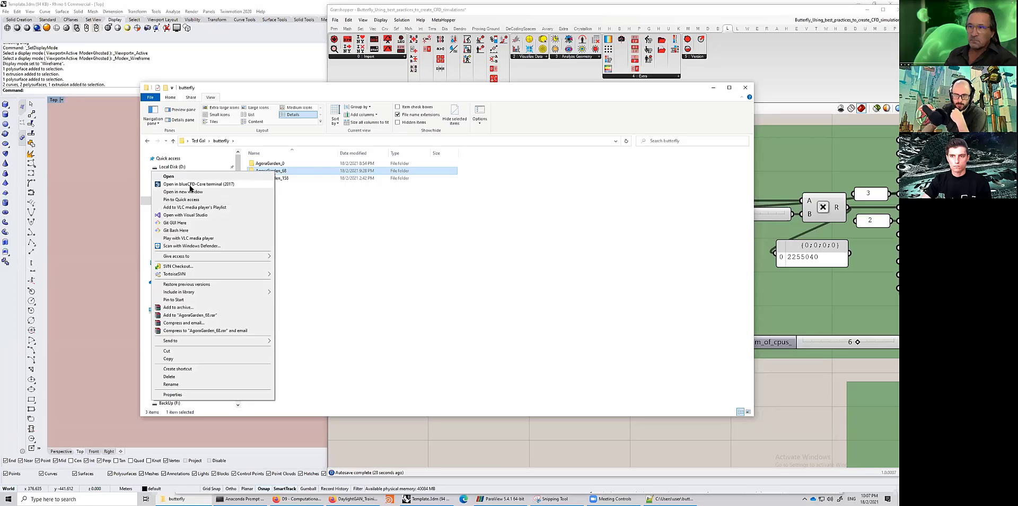
pyautogui.click(227, 185)
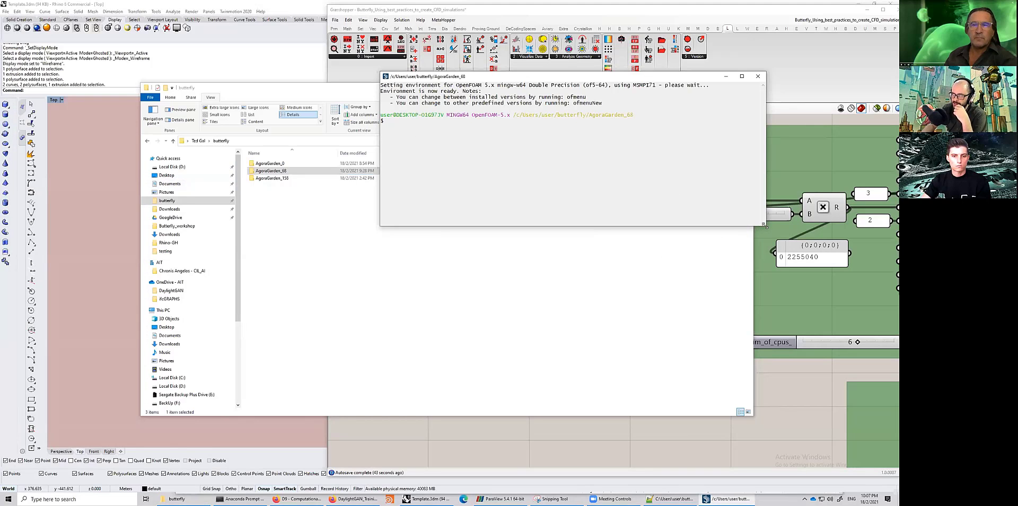
pyautogui.moveTo(764, 225); pyautogui.dragTo(816, 249)
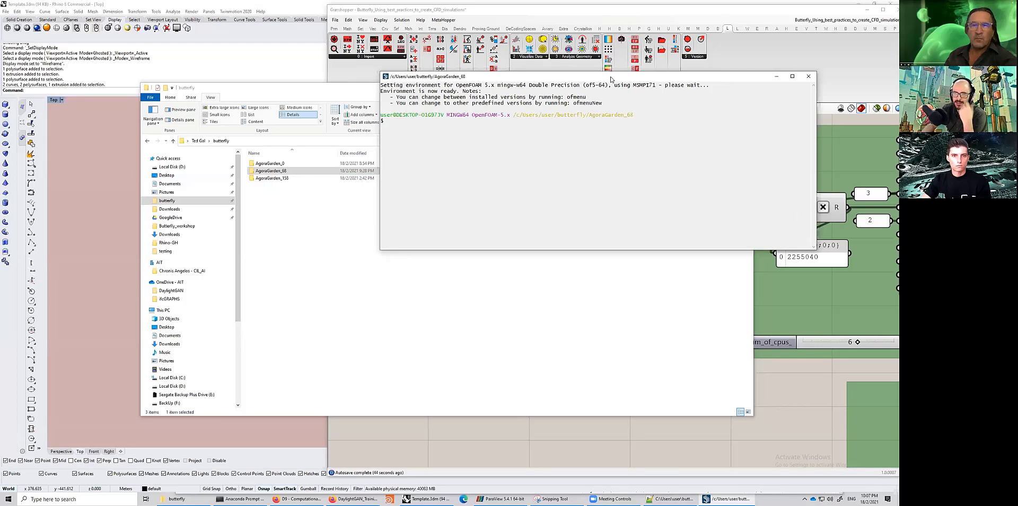
pyautogui.moveTo(617, 77); pyautogui.dragTo(466, 207)
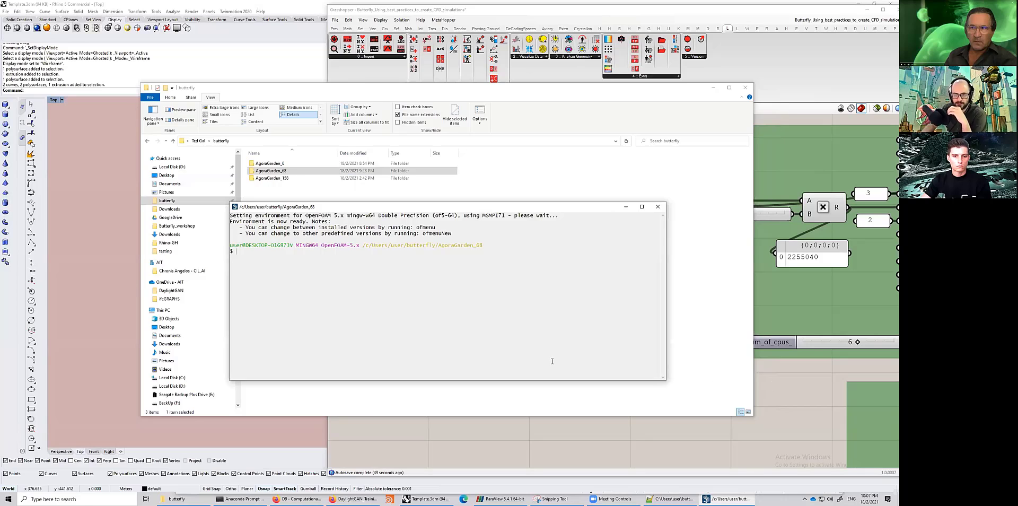
pyautogui.click(803, 82)
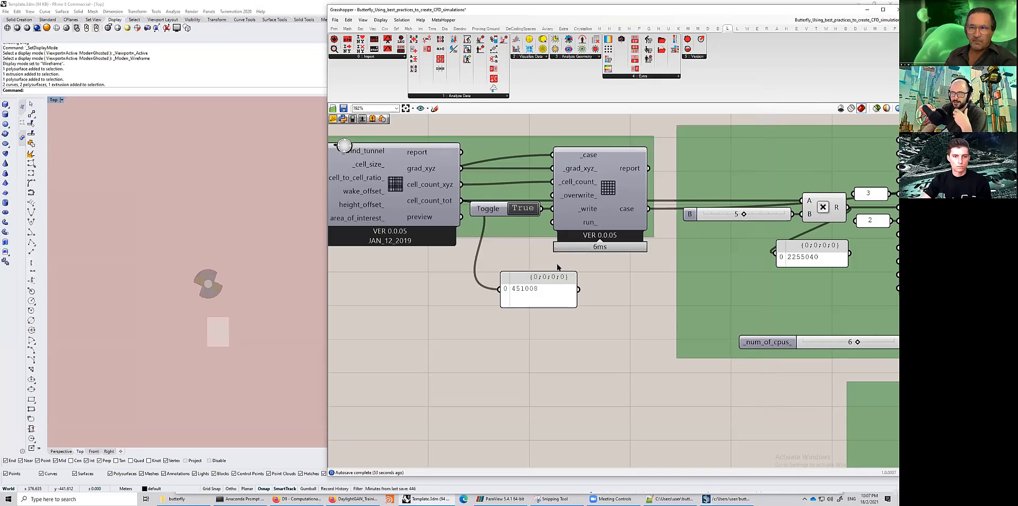
# - Survey the workflow sections across the Grasshopper canvas, from geometry input through meshing to Run and forget
pyautogui.moveTo(537, 298)
pyautogui.mouseDown()
pyautogui.moveTo(520, 293)
pyautogui.moveTo(530, 293)
pyautogui.mouseUp()
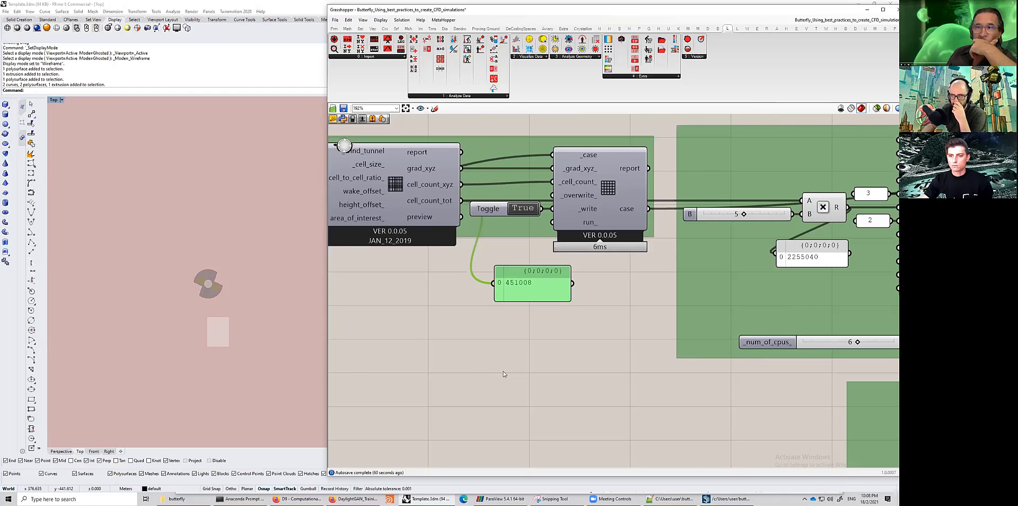
pyautogui.scroll(-5, 557, 338)
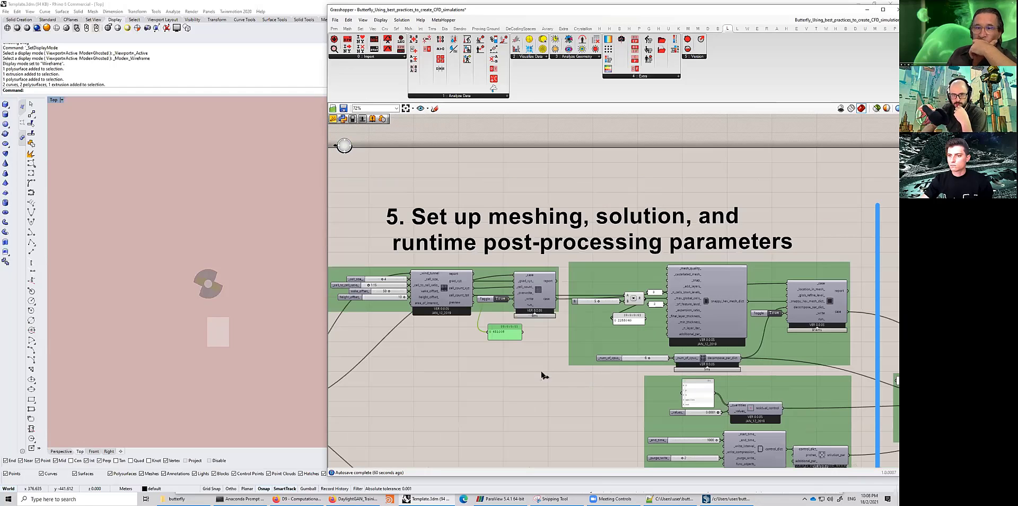
pyautogui.scroll(-2, 535, 380)
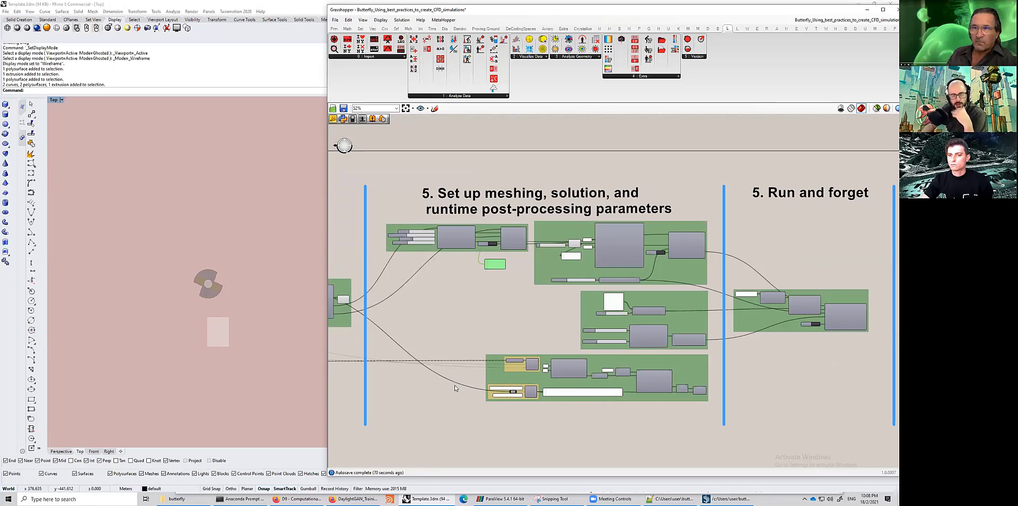
pyautogui.scroll(-2, 440, 348)
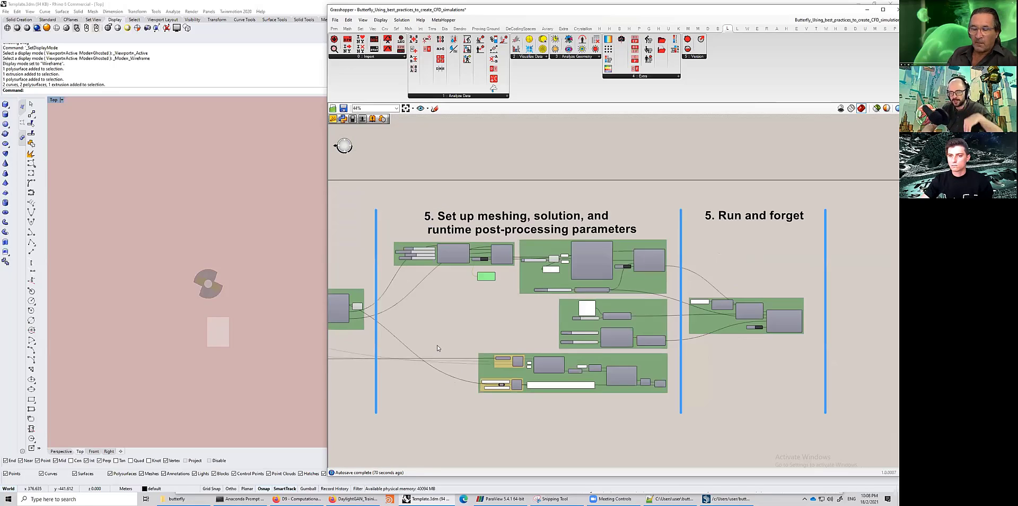
pyautogui.moveTo(515, 348); pyautogui.dragTo(579, 335, button='right')
pyautogui.scroll(1, 579, 335)
pyautogui.moveTo(427, 350); pyautogui.dragTo(662, 345, button='right')
pyautogui.scroll(-2, 630, 347)
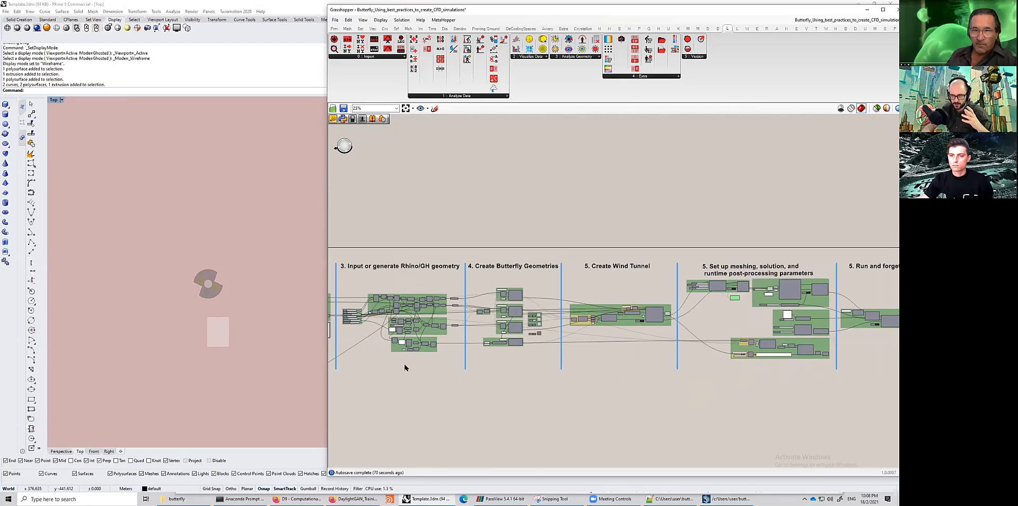
pyautogui.moveTo(405, 366); pyautogui.dragTo(626, 388, button='right')
pyautogui.scroll(2, 391, 382)
pyautogui.scroll(4, 397, 358)
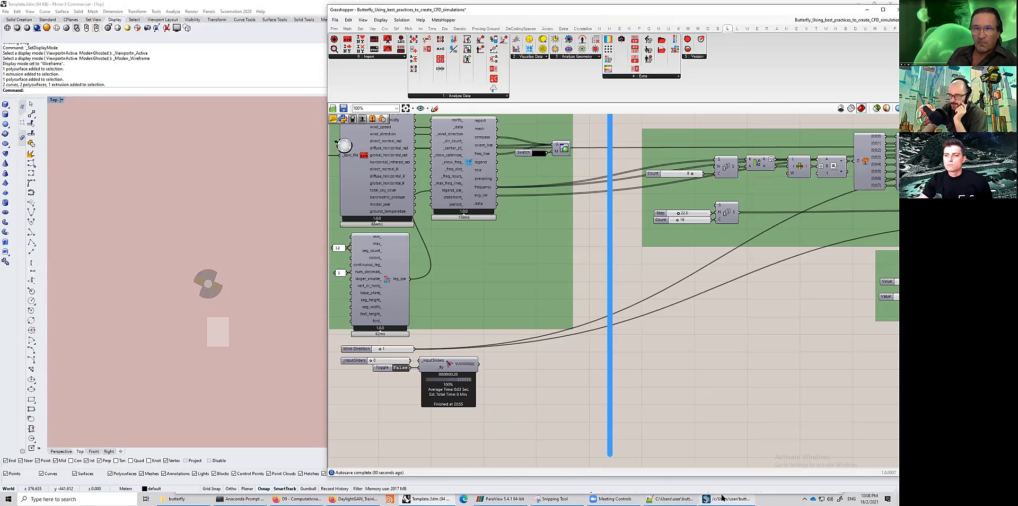
# - Bring up the blueCFD terminal, move it aside, and return to the wind tunnel and case-writing components
pyautogui.click(727, 499)
pyautogui.moveTo(475, 208); pyautogui.dragTo(331, 146)
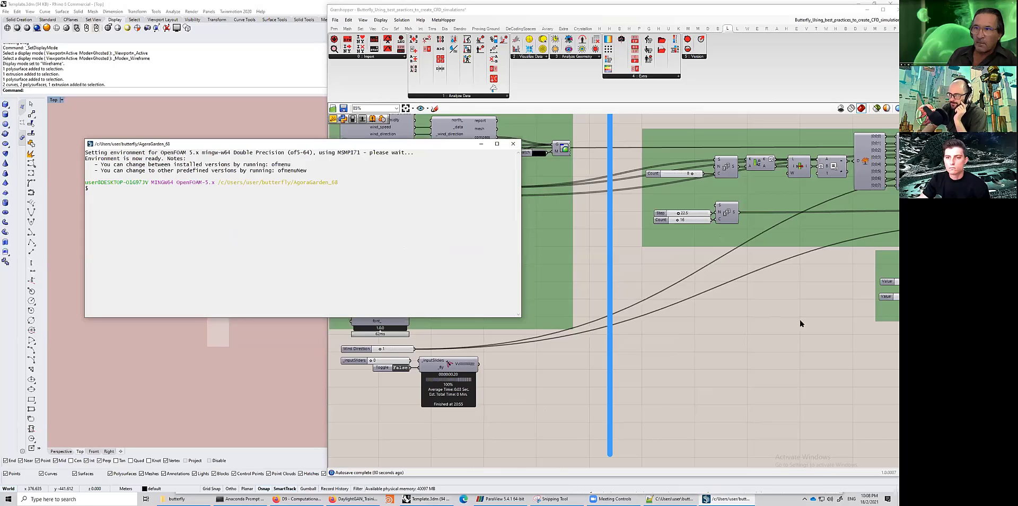
pyautogui.scroll(-3, 800, 320)
pyautogui.scroll(-3, 578, 342)
pyautogui.moveTo(579, 342); pyautogui.dragTo(321, 291, button='right')
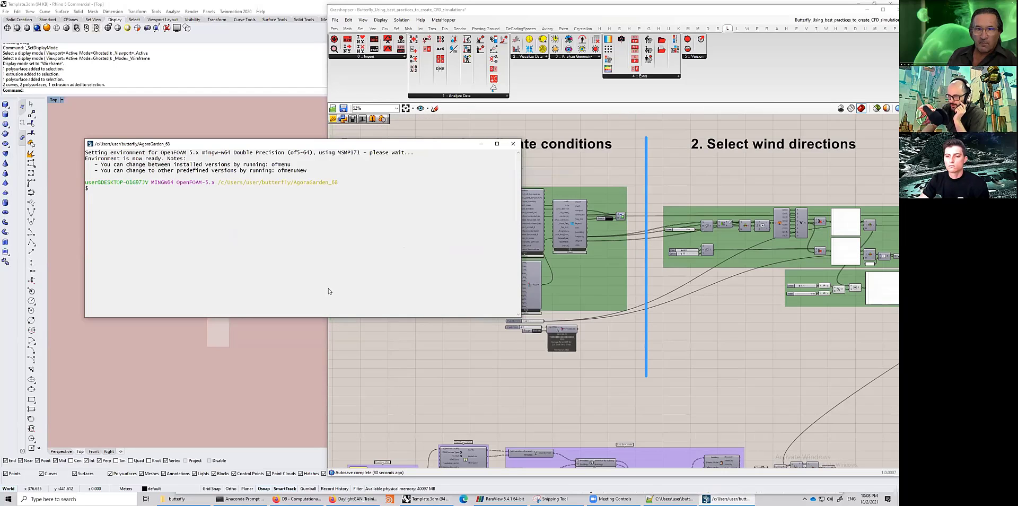
pyautogui.moveTo(722, 298); pyautogui.dragTo(601, 268, button='right')
pyautogui.scroll(5, 601, 267)
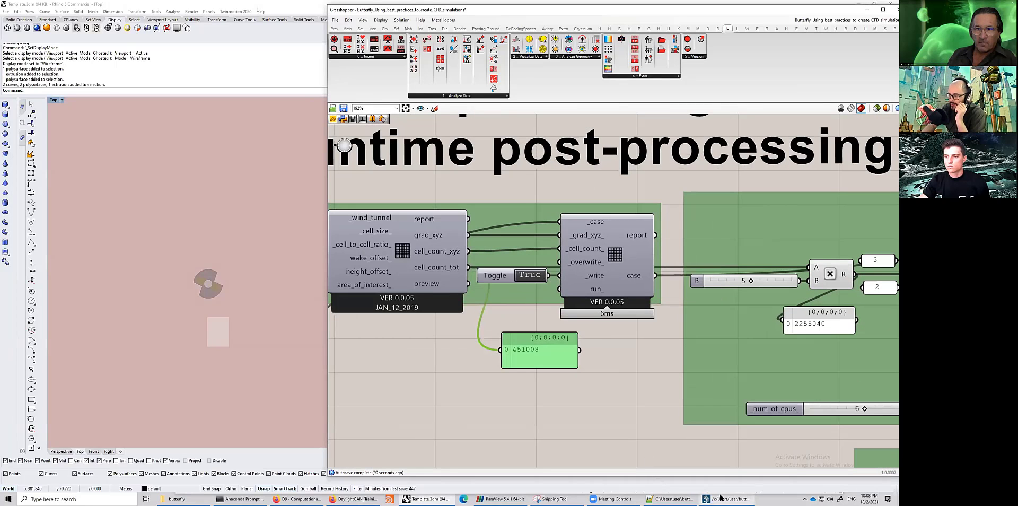
# - Run blockMesh in the blueCFD terminal for the AgoraGarden_68 case
pyautogui.click(726, 498)
pyautogui.write('bl')
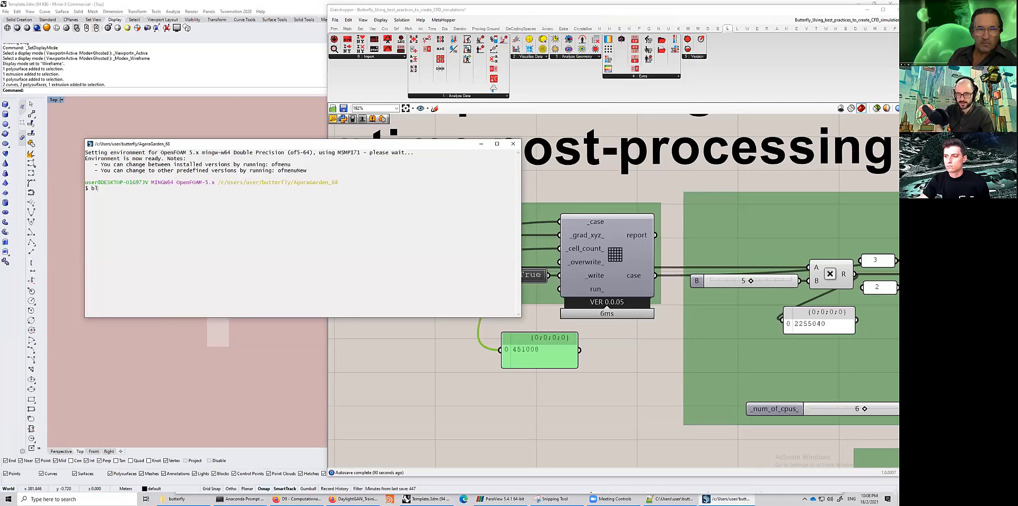
pyautogui.write('ockMesh')
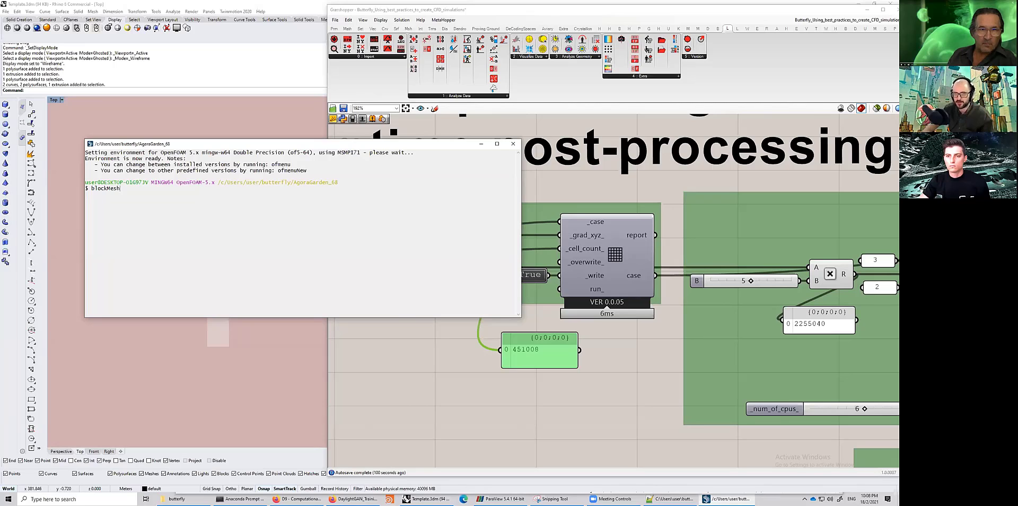
pyautogui.press('Return')
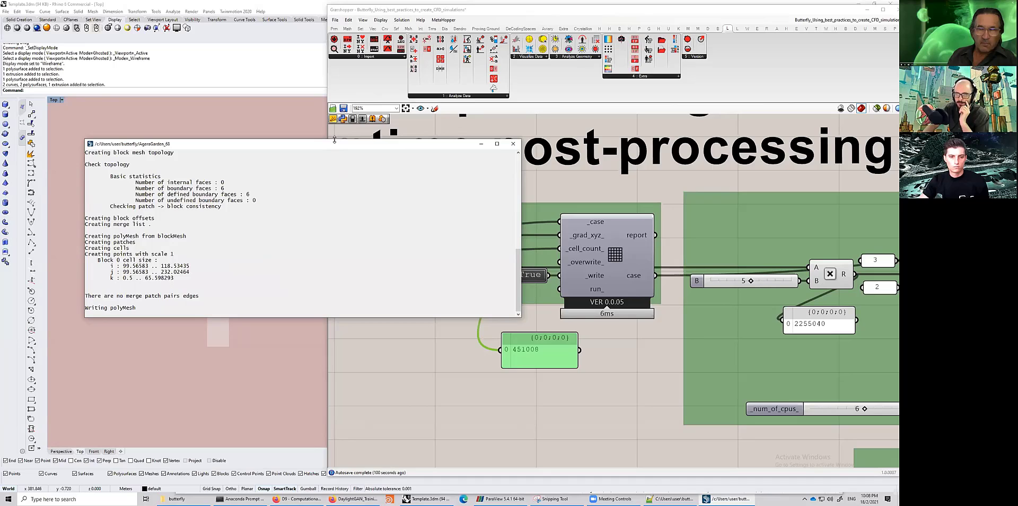
# - Move and enlarge the terminal window, then highlight the nCells value in the mesh information output
pyautogui.moveTo(336, 140); pyautogui.dragTo(347, 74)
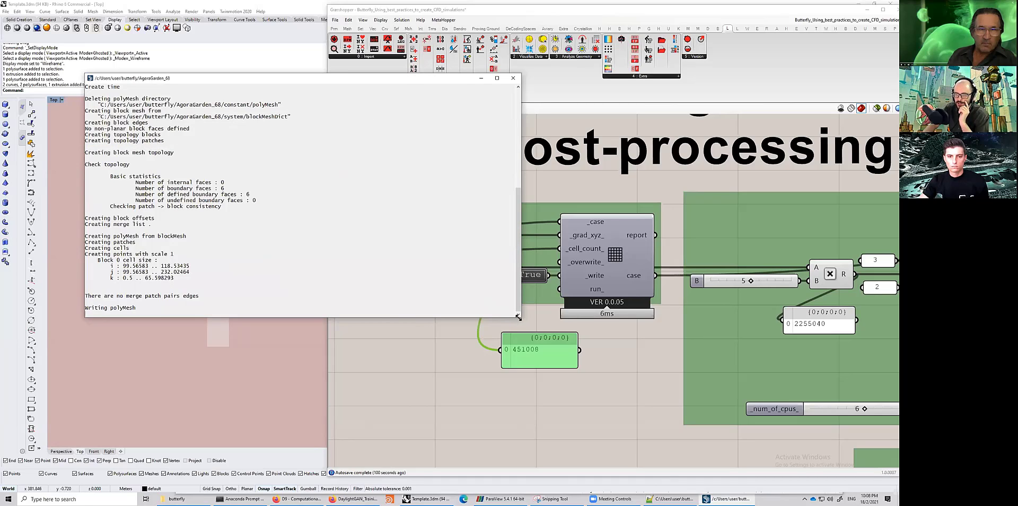
pyautogui.moveTo(519, 316); pyautogui.dragTo(625, 376)
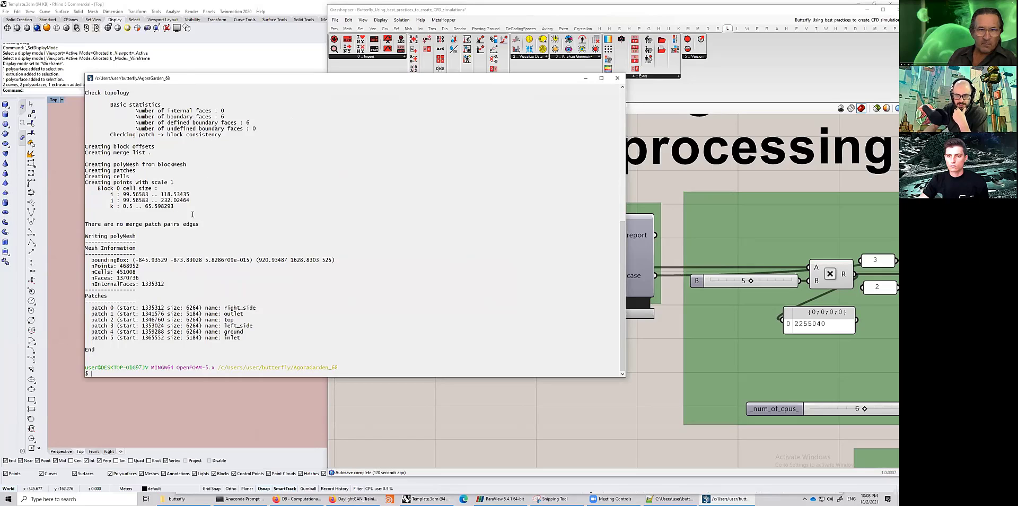
pyautogui.moveTo(116, 272); pyautogui.dragTo(136, 272)
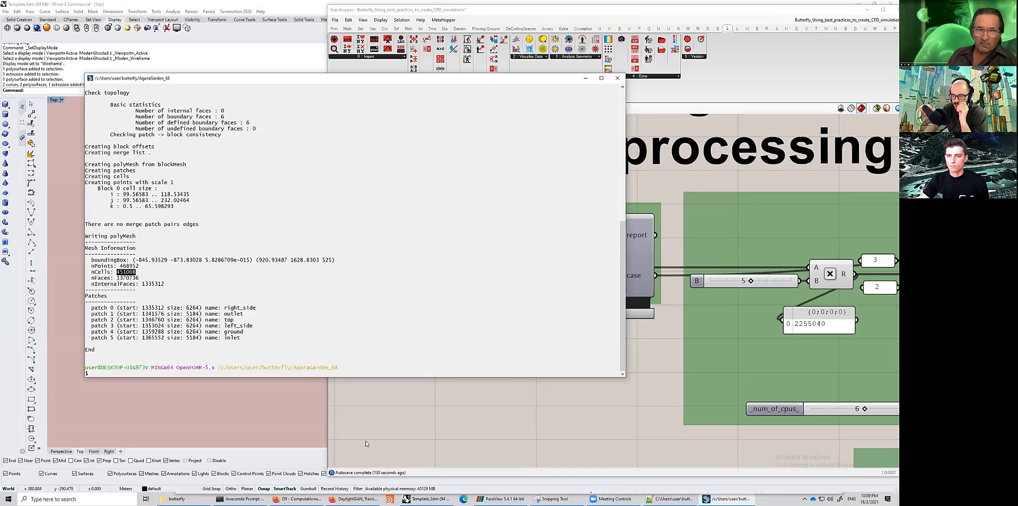
# - Switch to ParaView and inspect the background mesh around the building from above and in perspective
pyautogui.click(504, 498)
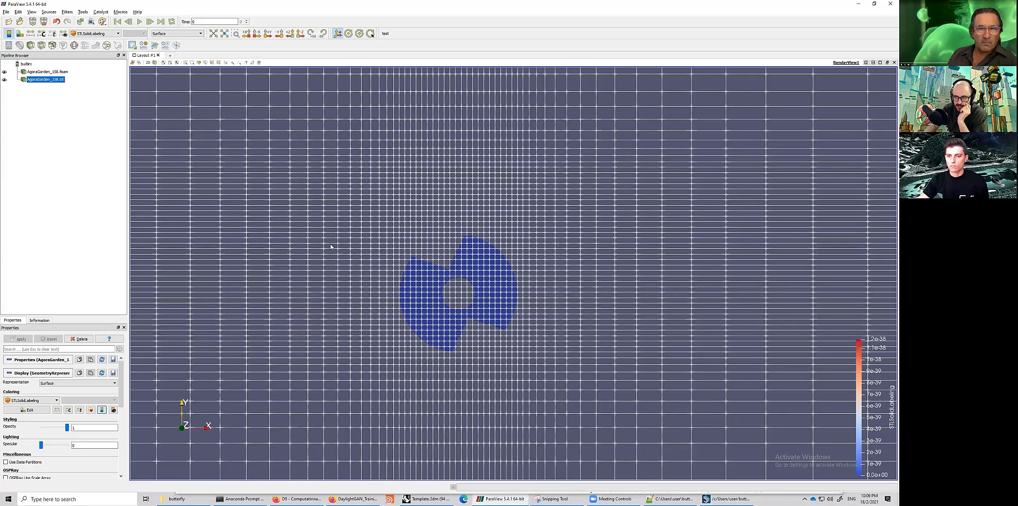
pyautogui.scroll(-5, 216, 95)
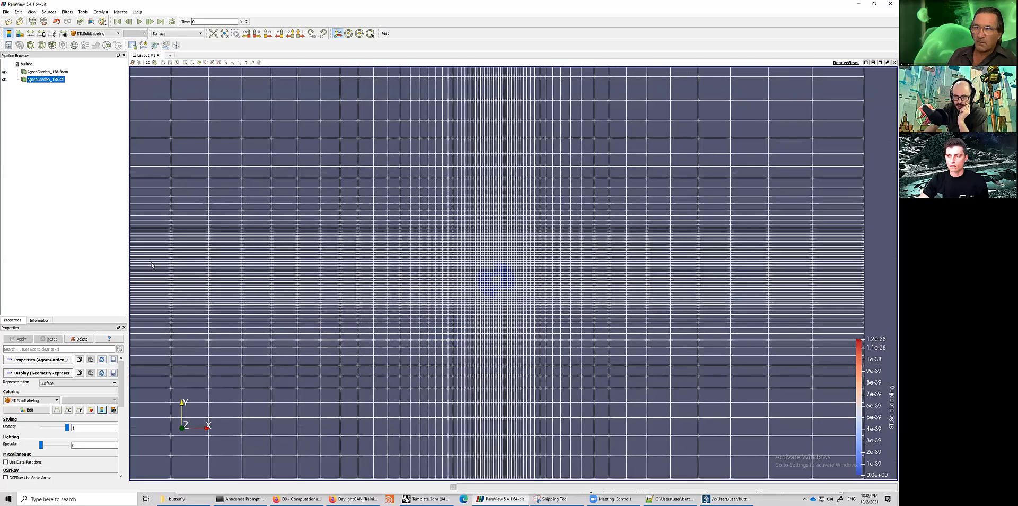
pyautogui.scroll(-2, 433, 235)
pyautogui.scroll(-3, 428, 272)
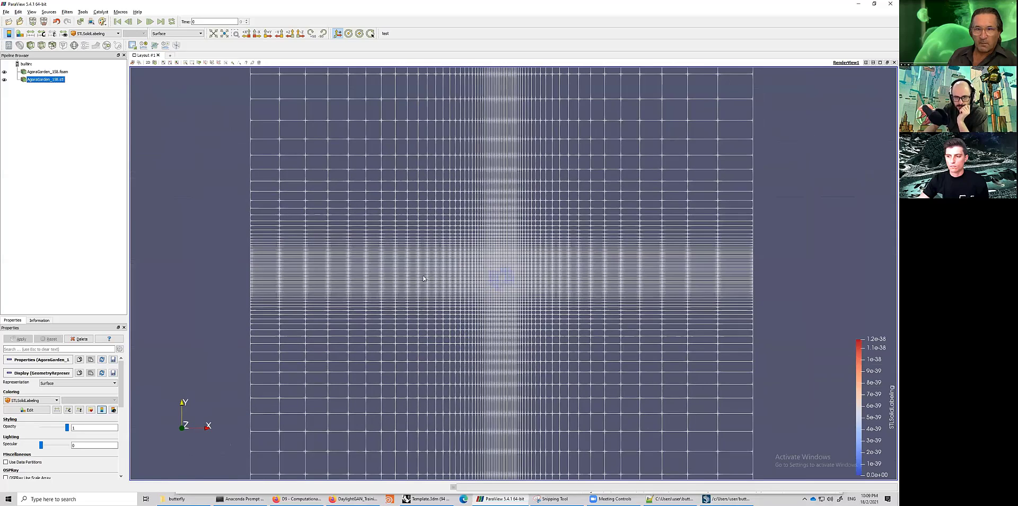
pyautogui.scroll(3, 467, 274)
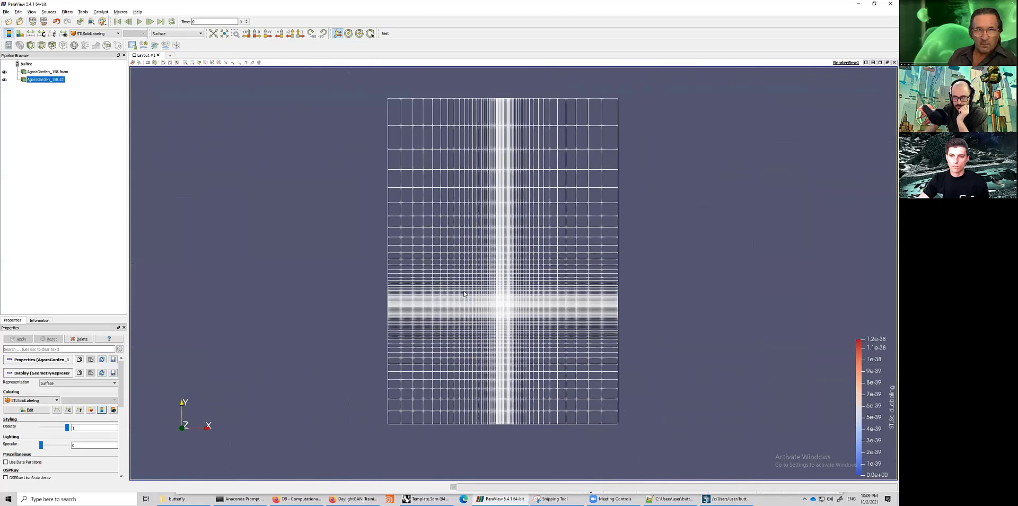
pyautogui.moveTo(291, 100); pyautogui.dragTo(289, 116, button='middle')
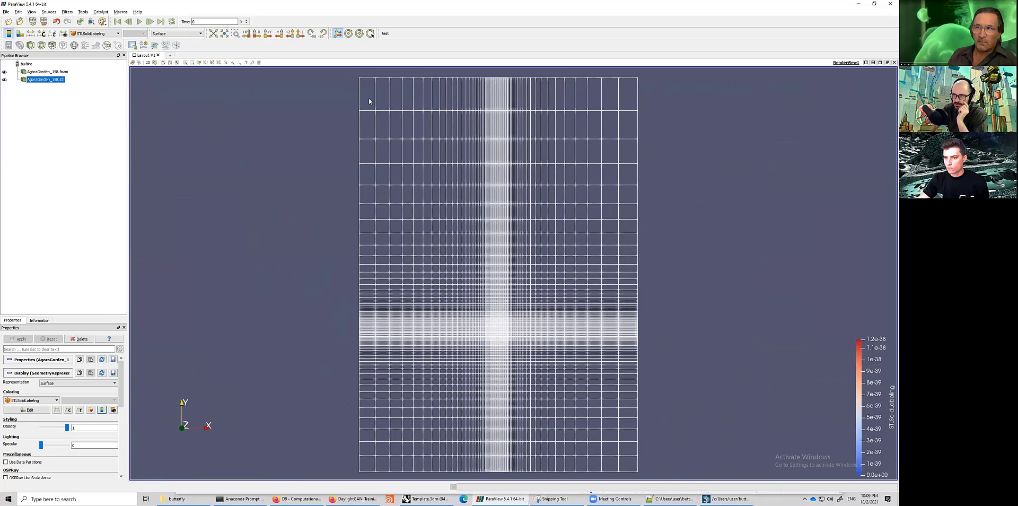
pyautogui.moveTo(359, 81)
pyautogui.mouseDown(button='middle')
pyautogui.moveTo(367, 91)
pyautogui.moveTo(360, 82)
pyautogui.mouseUp(button='middle')
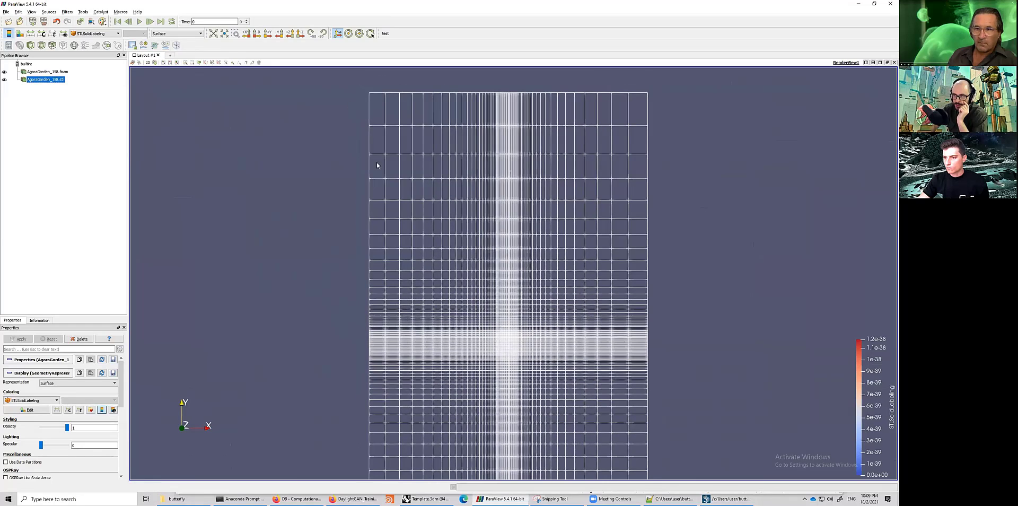
pyautogui.moveTo(509, 336); pyautogui.dragTo(508, 333, button='middle')
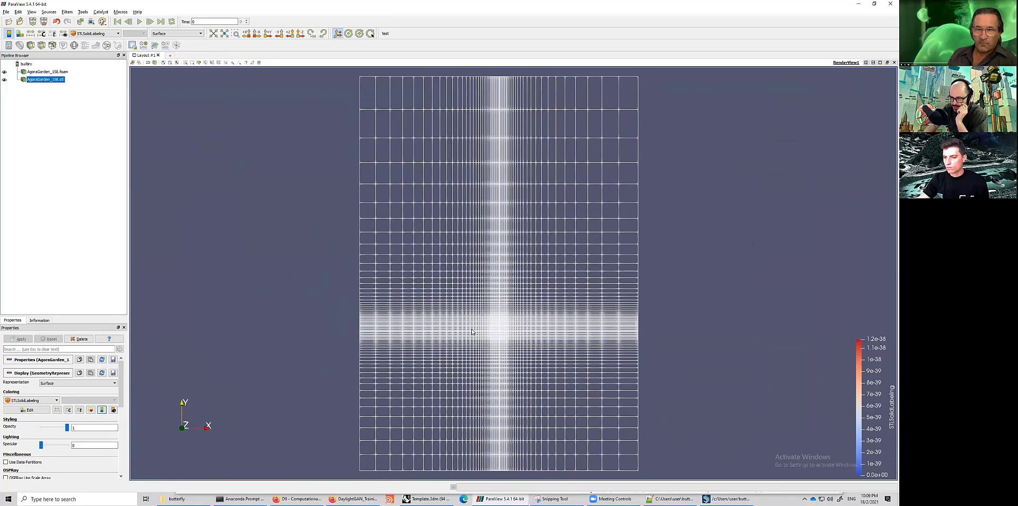
pyautogui.scroll(5, 490, 314)
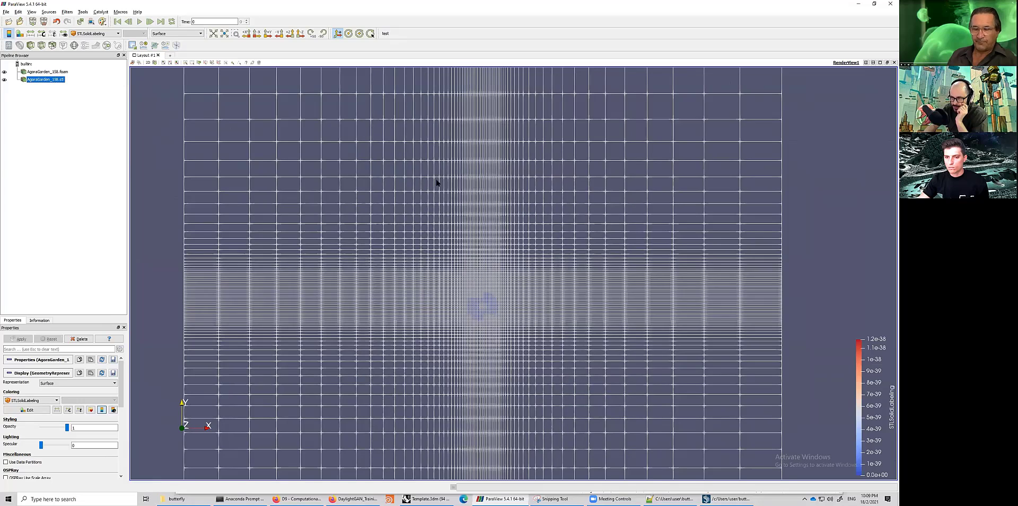
pyautogui.scroll(5, 520, 341)
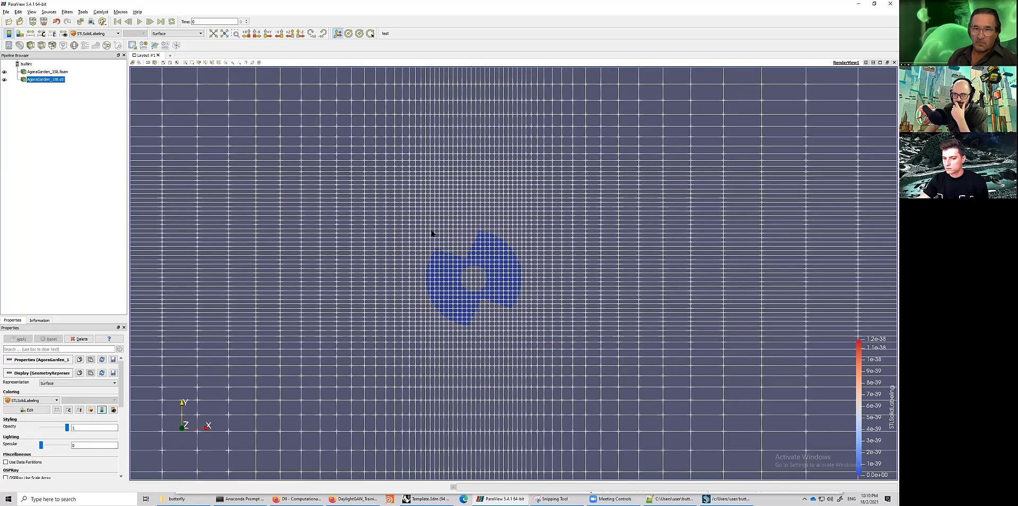
pyautogui.scroll(-3, 154, 70)
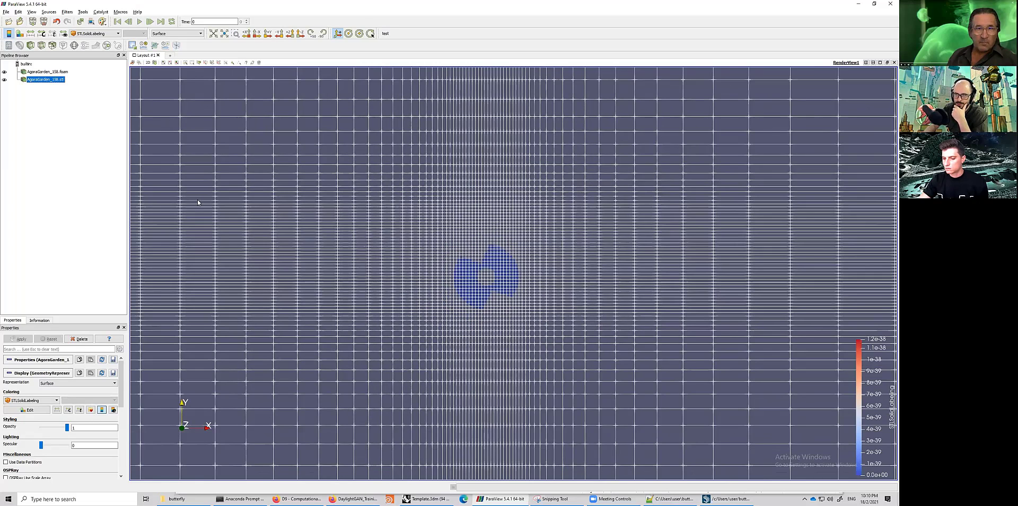
pyautogui.scroll(-2, 342, 287)
pyautogui.scroll(-3, 333, 218)
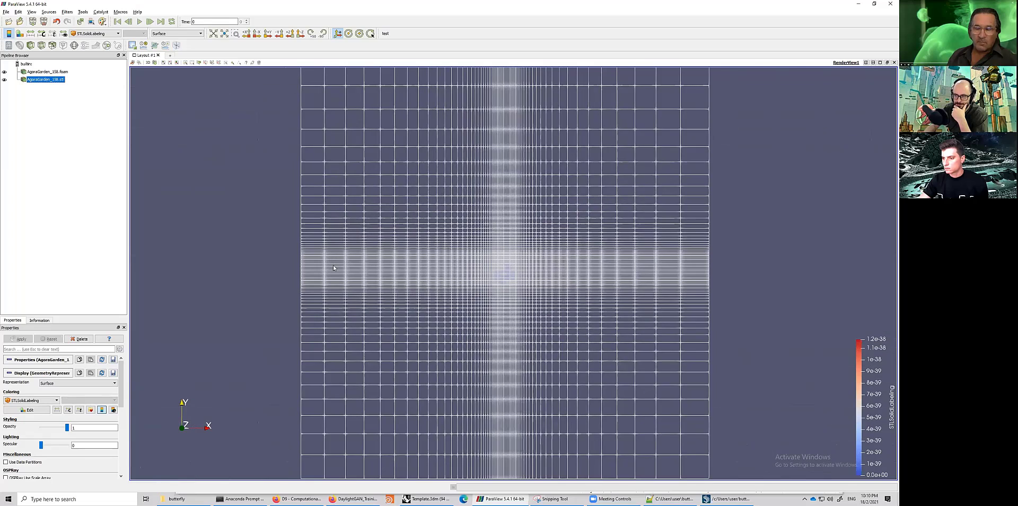
pyautogui.moveTo(319, 278); pyautogui.dragTo(396, 327)
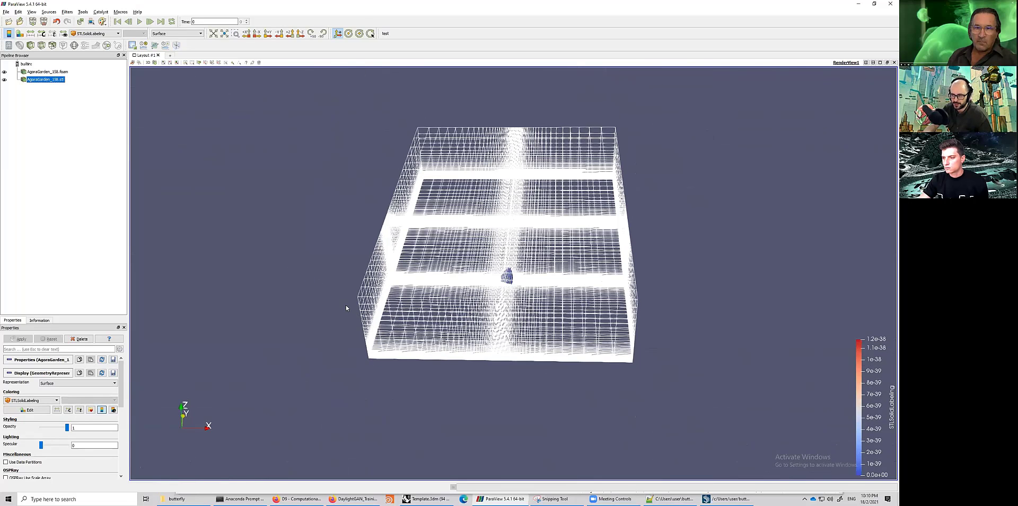
pyautogui.moveTo(346, 308); pyautogui.dragTo(282, 102)
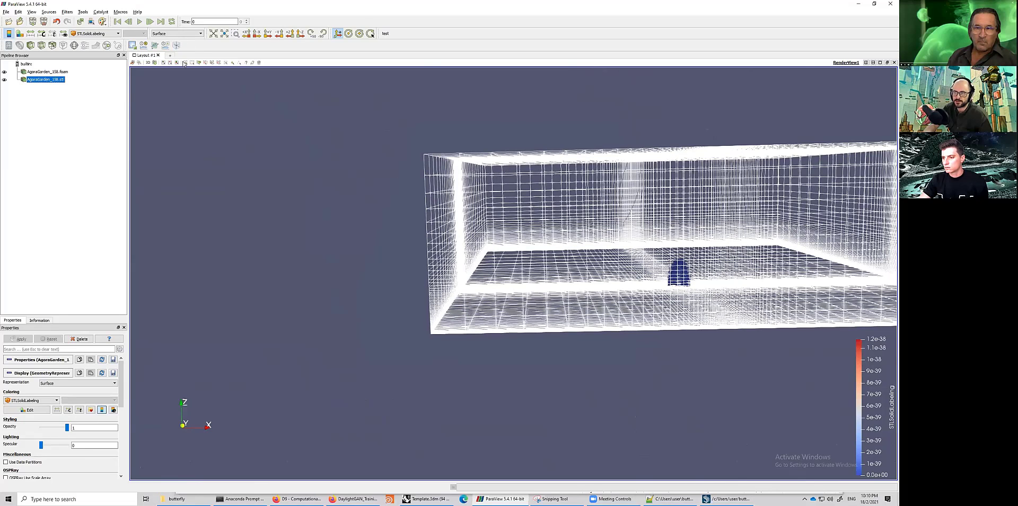
# - Select the AgoraGarden_158.foam source, show it as Surface With Edges, and set the view direction to -Z
pyautogui.scroll(5, 275, 153)
pyautogui.click(73, 74)
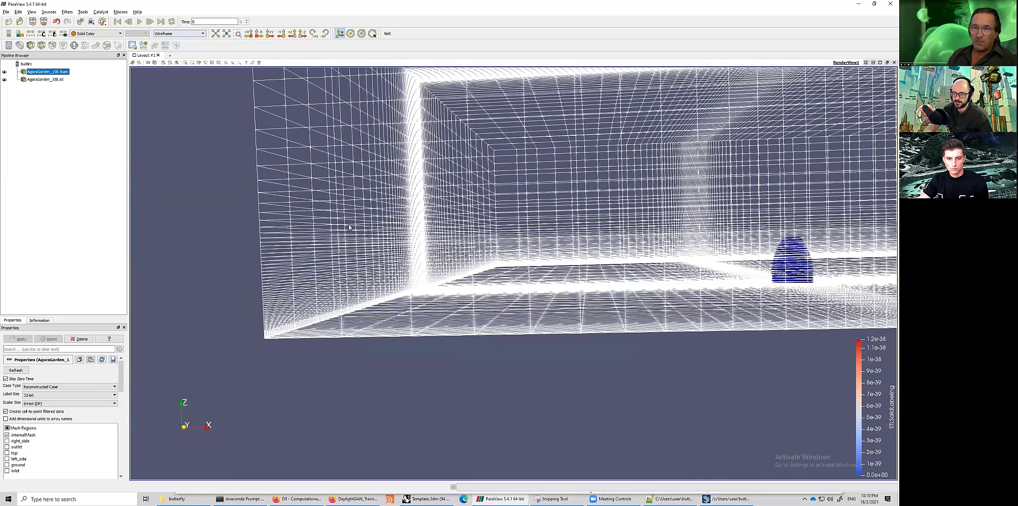
pyautogui.click(180, 34)
pyautogui.click(173, 46)
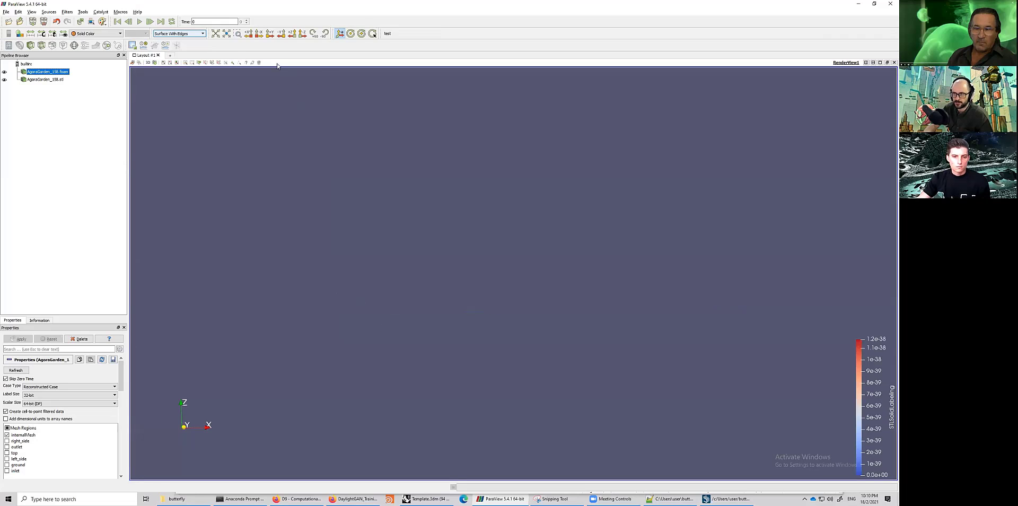
pyautogui.click(302, 33)
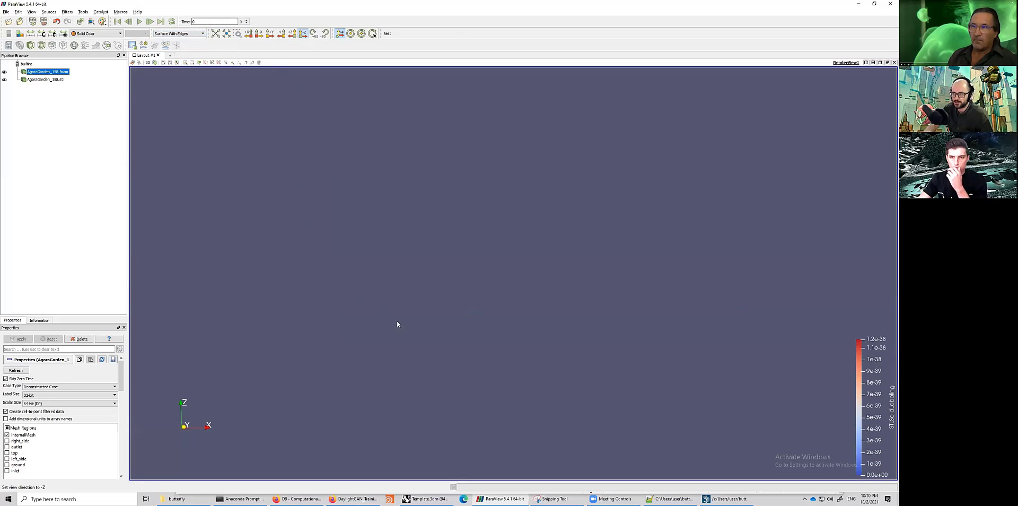
# - Orbit and zoom around the mesh block to examine the cell grading along its sides and near the ground
pyautogui.moveTo(382, 357); pyautogui.dragTo(449, 311)
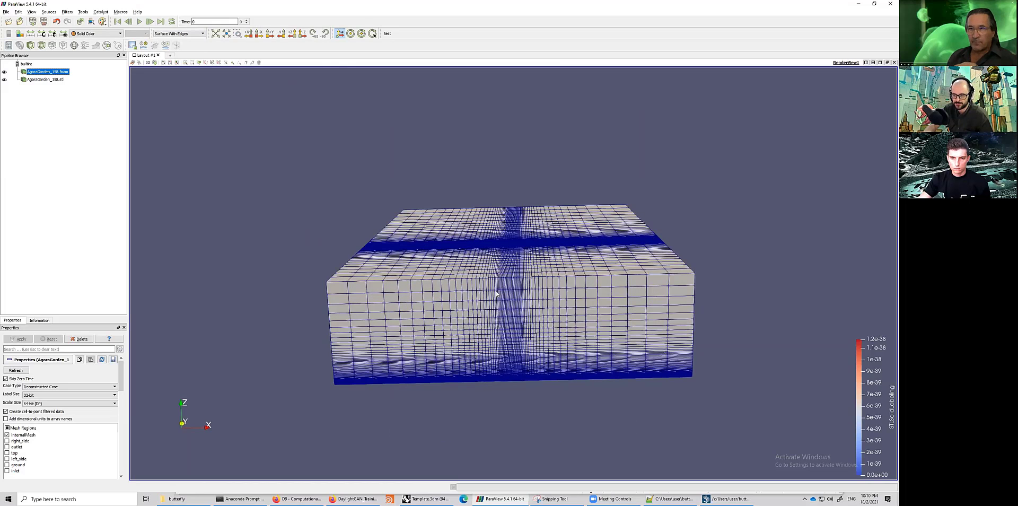
pyautogui.scroll(3, 382, 415)
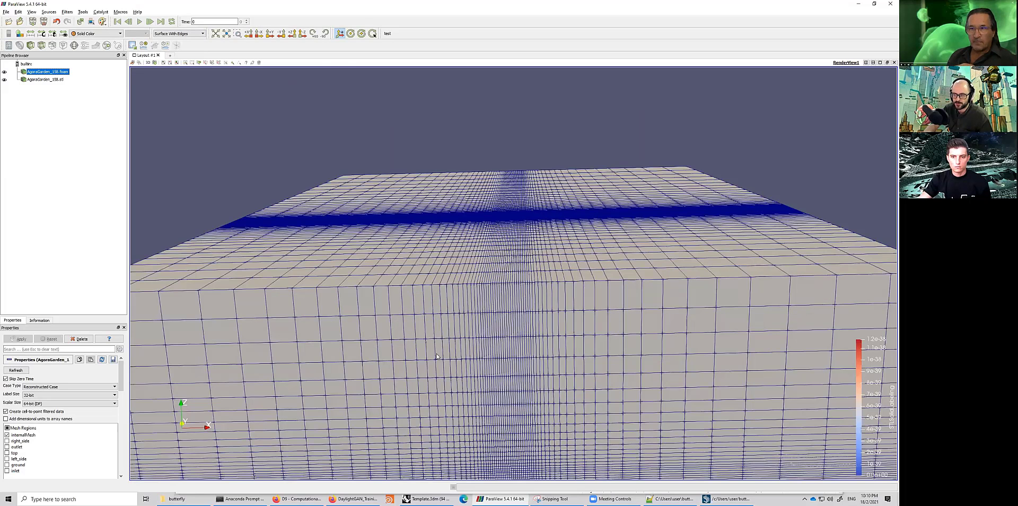
pyautogui.scroll(3, 436, 356)
pyautogui.scroll(4, 414, 370)
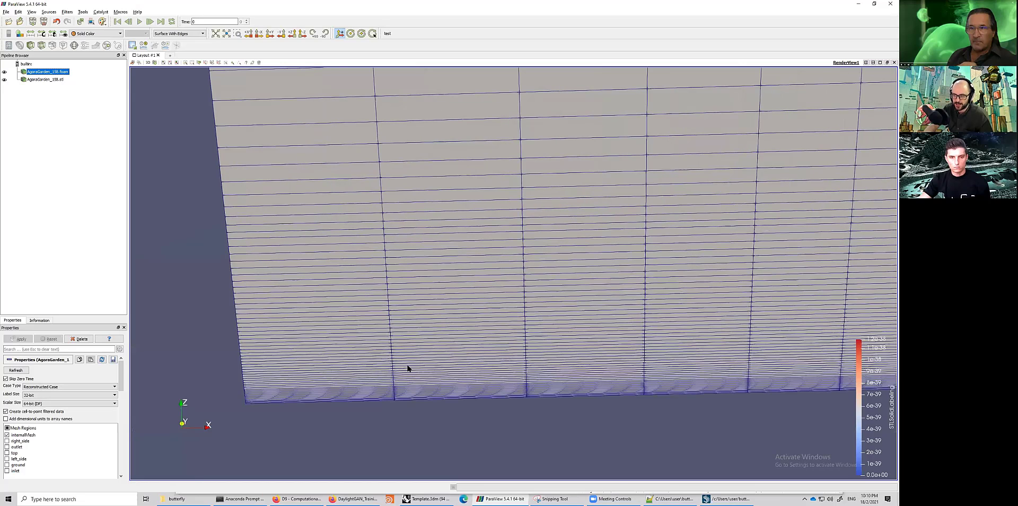
pyautogui.moveTo(408, 366); pyautogui.dragTo(463, 335, button='middle')
pyautogui.scroll(2, 463, 335)
pyautogui.scroll(3, 188, 345)
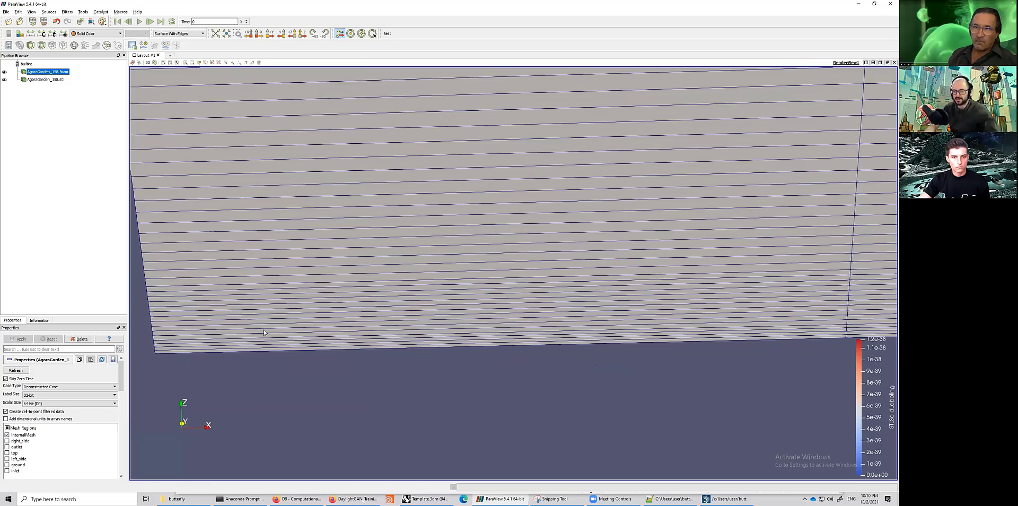
pyautogui.scroll(-5, 488, 350)
pyautogui.scroll(5, 487, 350)
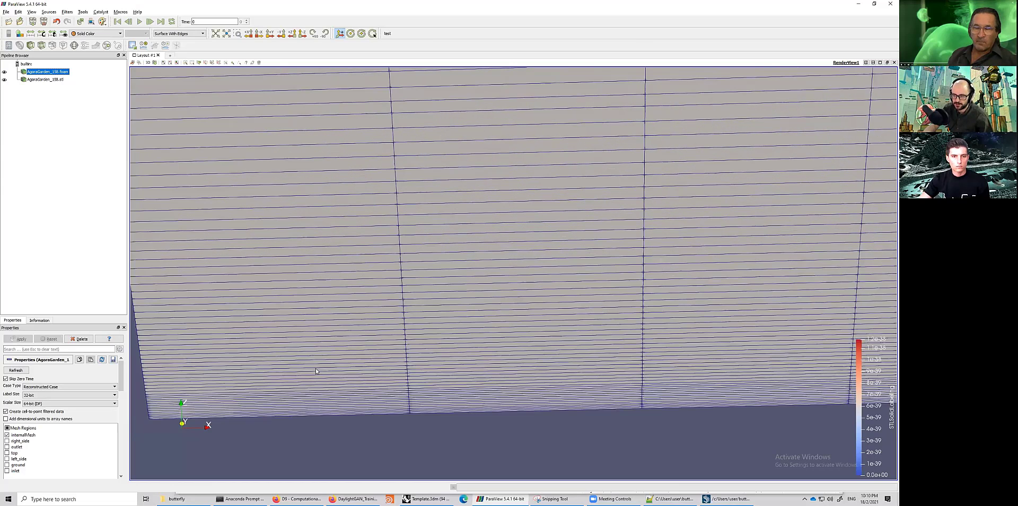
pyautogui.moveTo(157, 420); pyautogui.dragTo(349, 360, button='middle')
pyautogui.scroll(5, 348, 360)
pyautogui.scroll(-5, 349, 359)
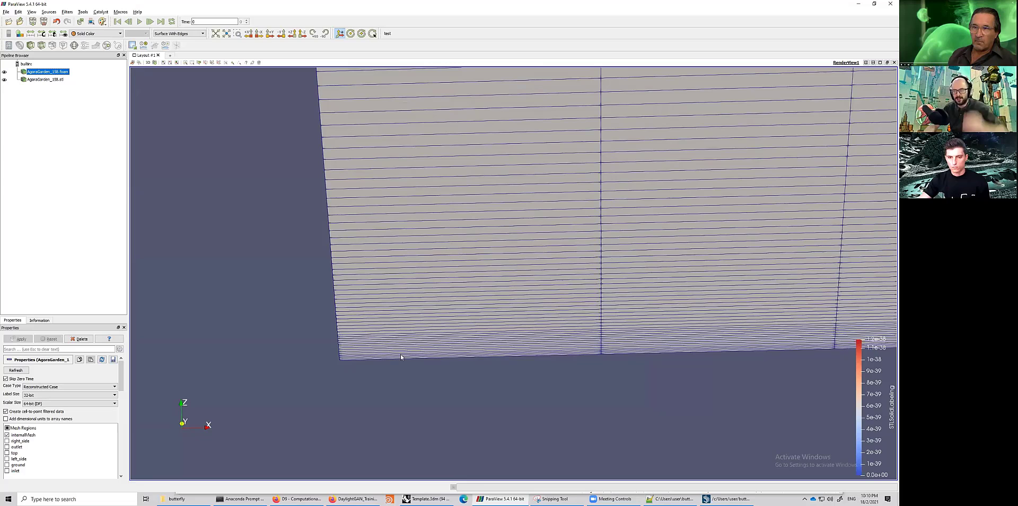
pyautogui.moveTo(369, 336); pyautogui.dragTo(500, 377)
pyautogui.scroll(-4, 607, 340)
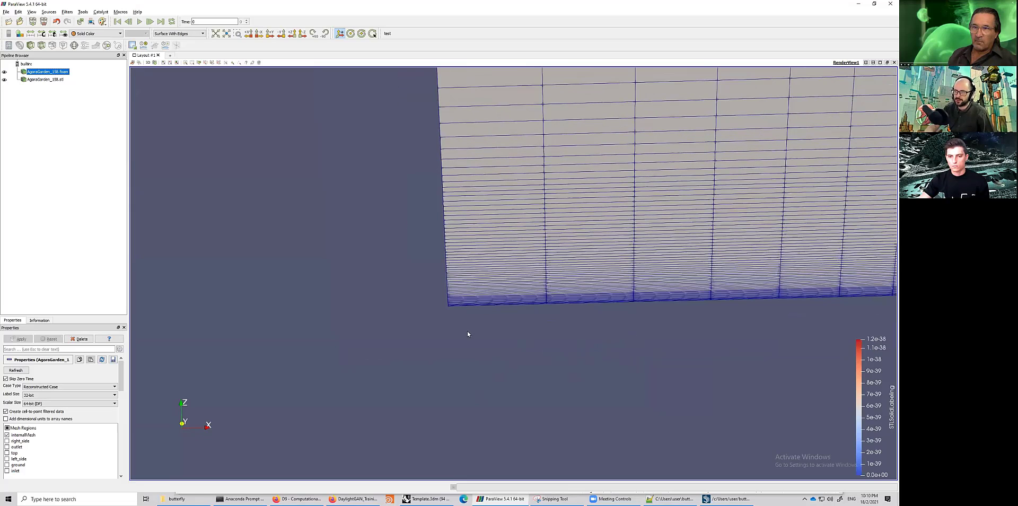
pyautogui.moveTo(469, 335); pyautogui.dragTo(335, 477, button='middle')
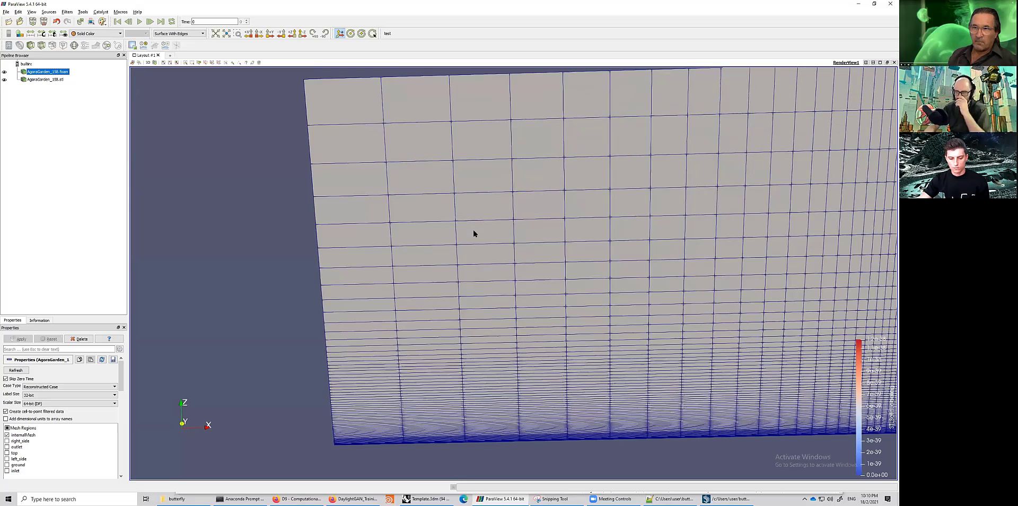
pyautogui.scroll(-3, 506, 292)
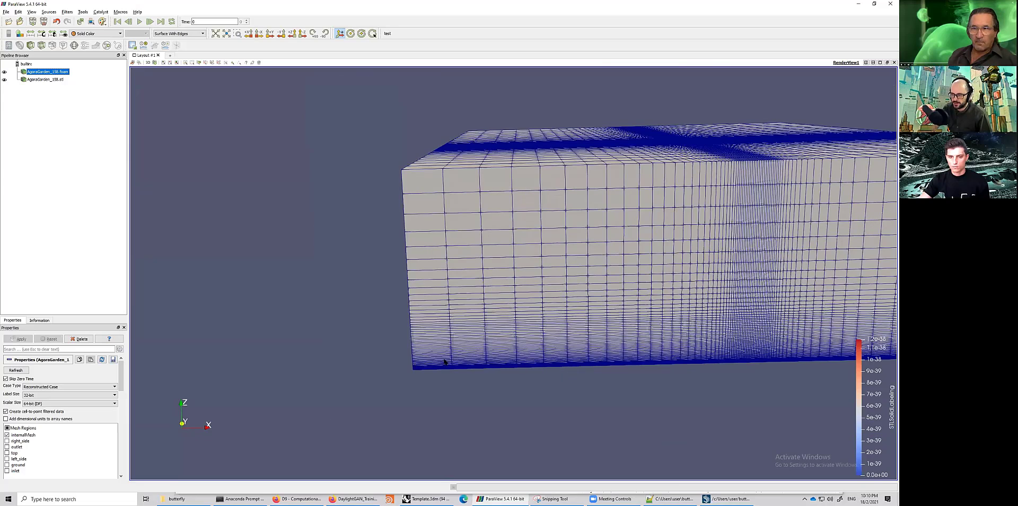
pyautogui.scroll(3, 374, 384)
pyautogui.scroll(3, 342, 424)
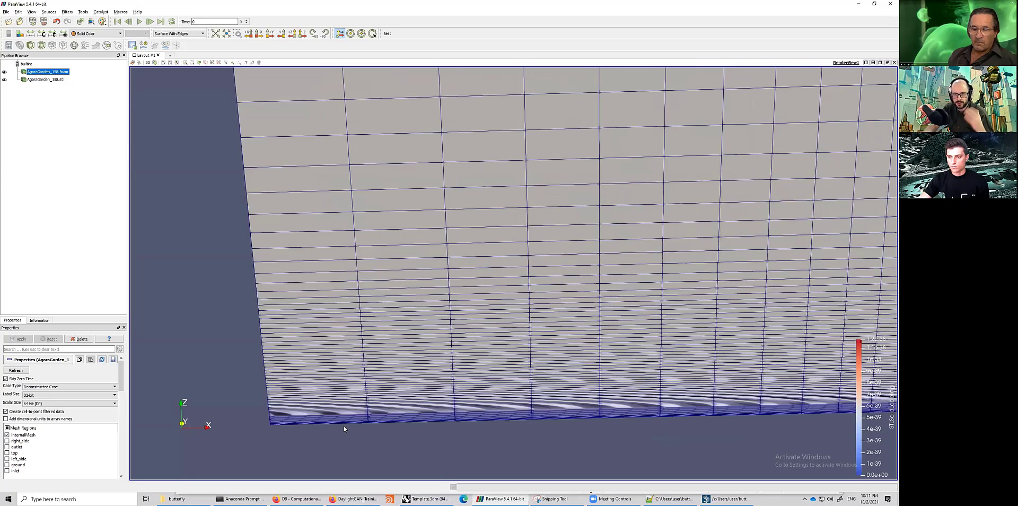
pyautogui.scroll(-3, 528, 373)
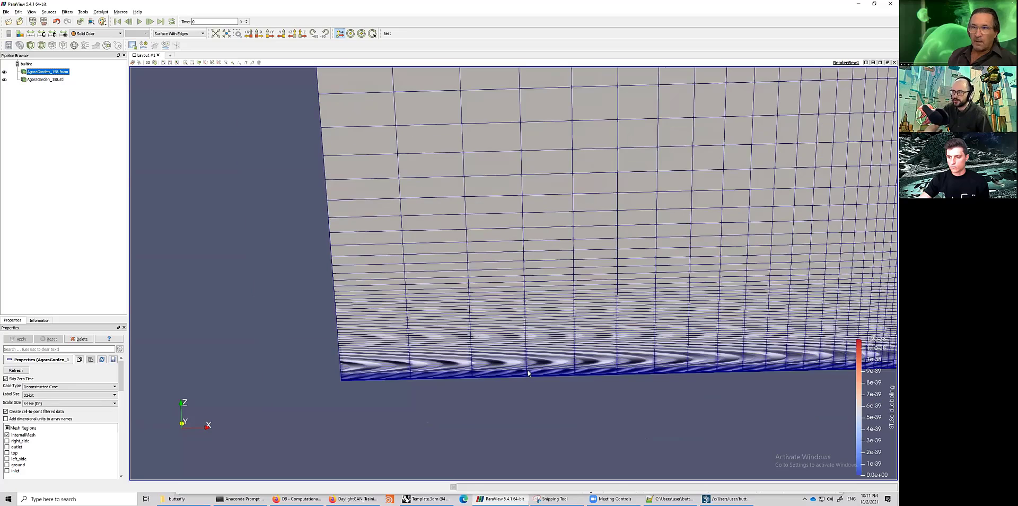
pyautogui.scroll(-3, 541, 398)
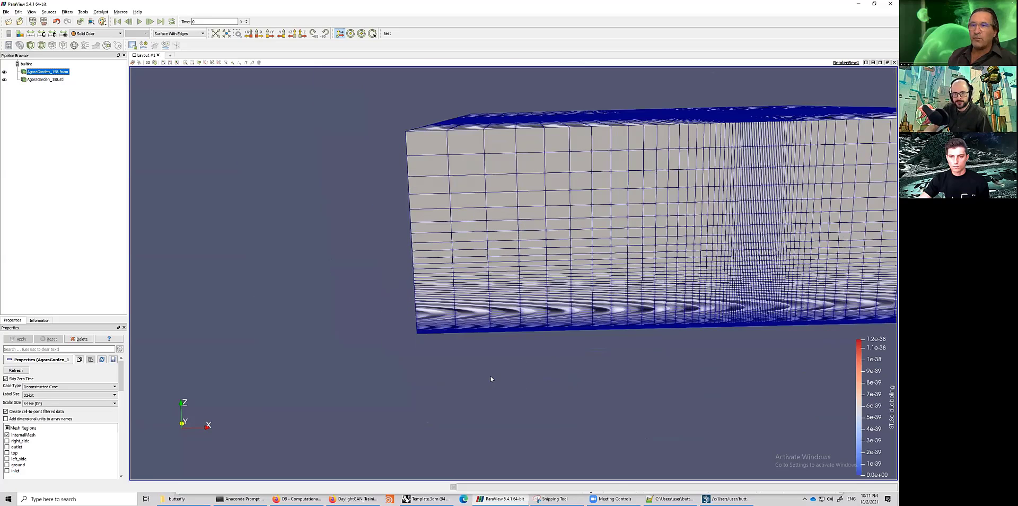
pyautogui.moveTo(491, 379); pyautogui.dragTo(504, 364)
pyautogui.scroll(3, 488, 369)
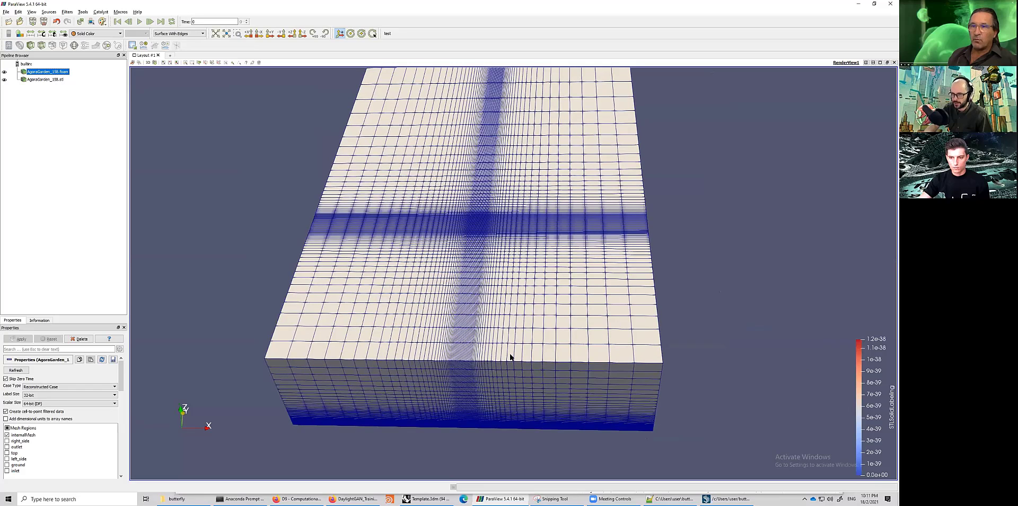
# - Orbit and zoom the block mesh in ParaView once more, then return to the blockMesh output in the terminal
pyautogui.moveTo(510, 357); pyautogui.dragTo(510, 342)
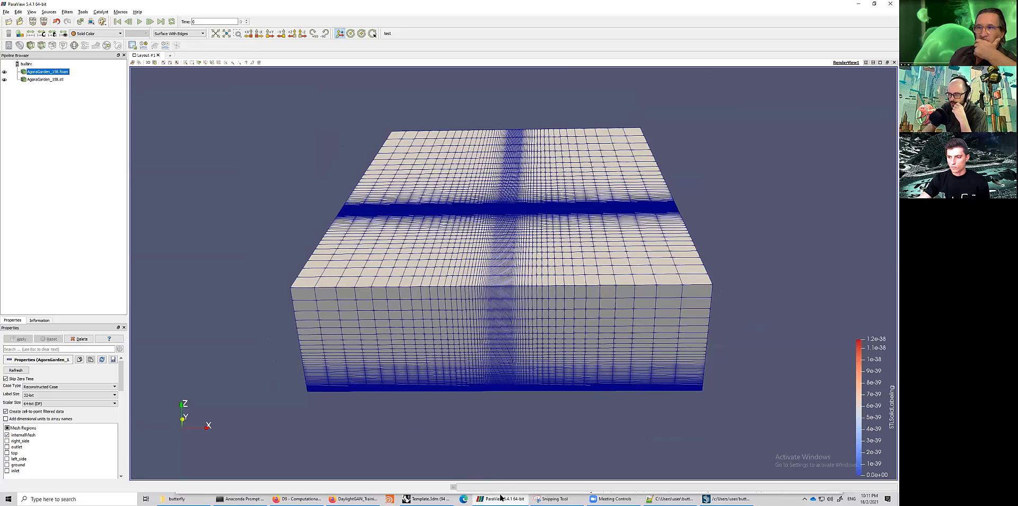
pyautogui.scroll(-3, 516, 345)
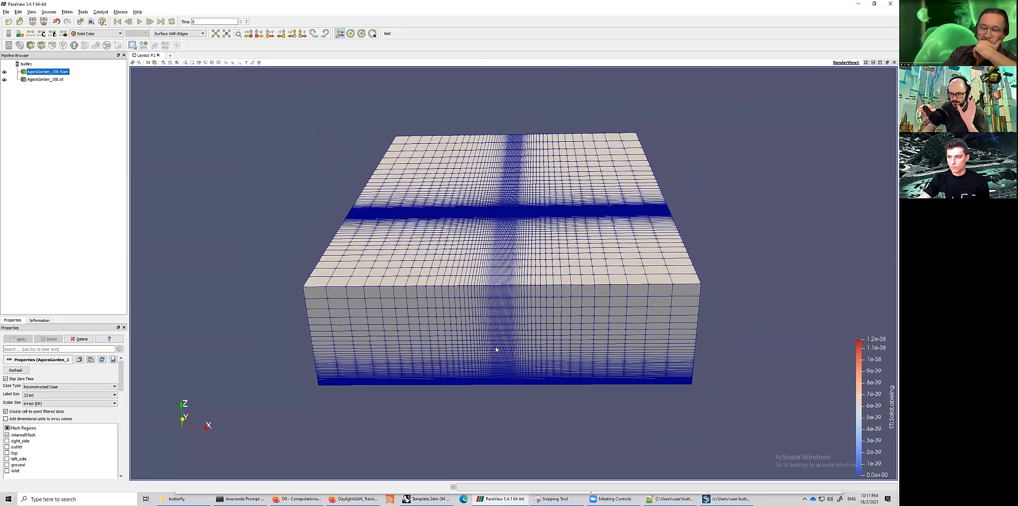
pyautogui.scroll(2, 497, 349)
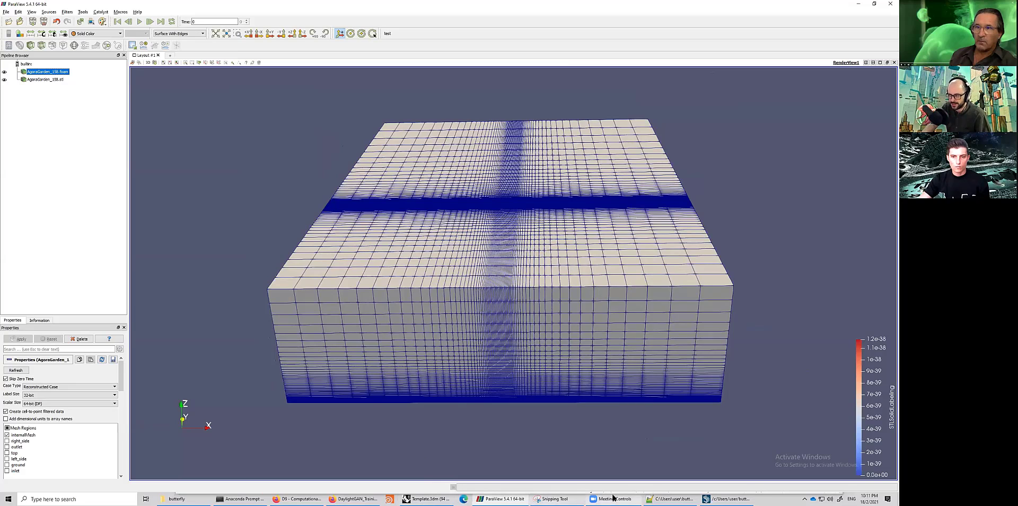
pyautogui.click(727, 499)
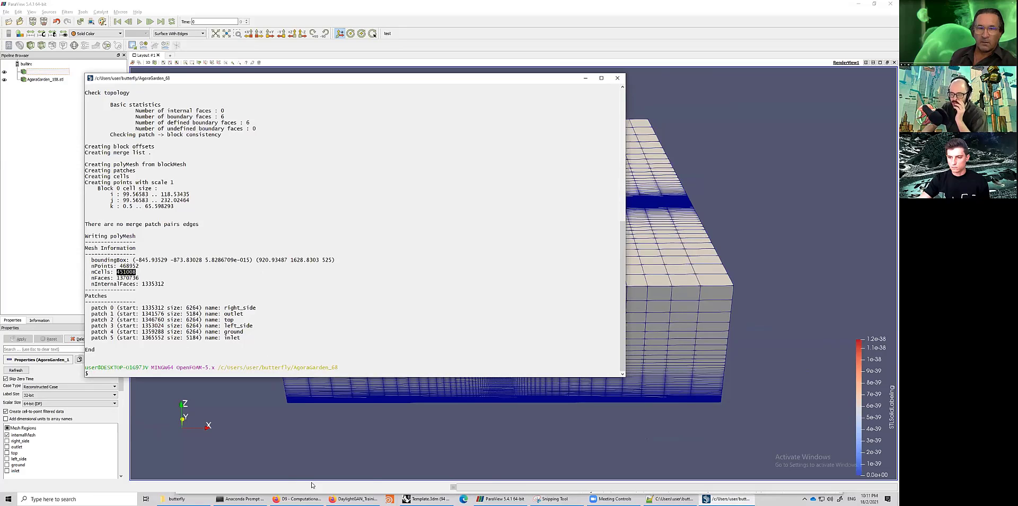
pyautogui.click(430, 498)
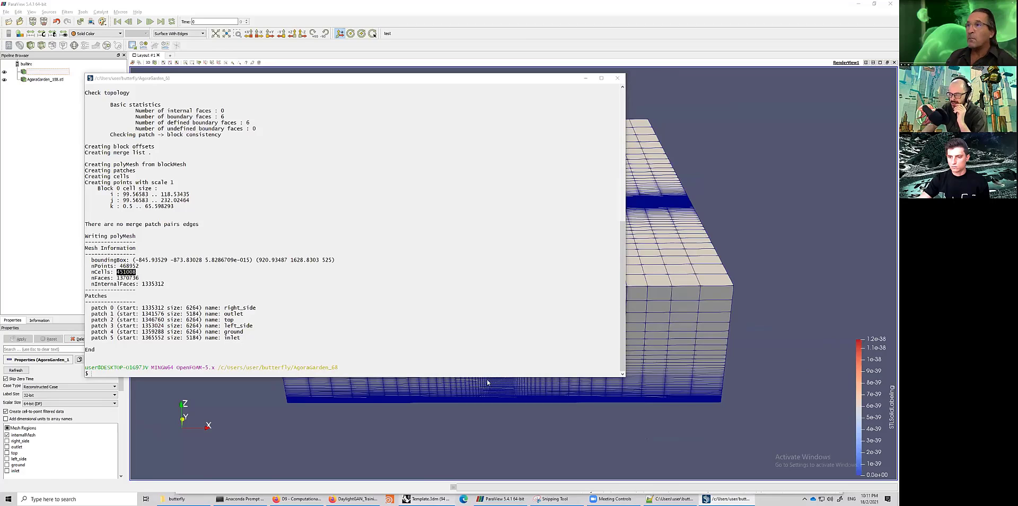
# - Browse the Grasshopper definition across the wind tunnel, meshing and comfort-surface groups
pyautogui.scroll(-3, 708, 331)
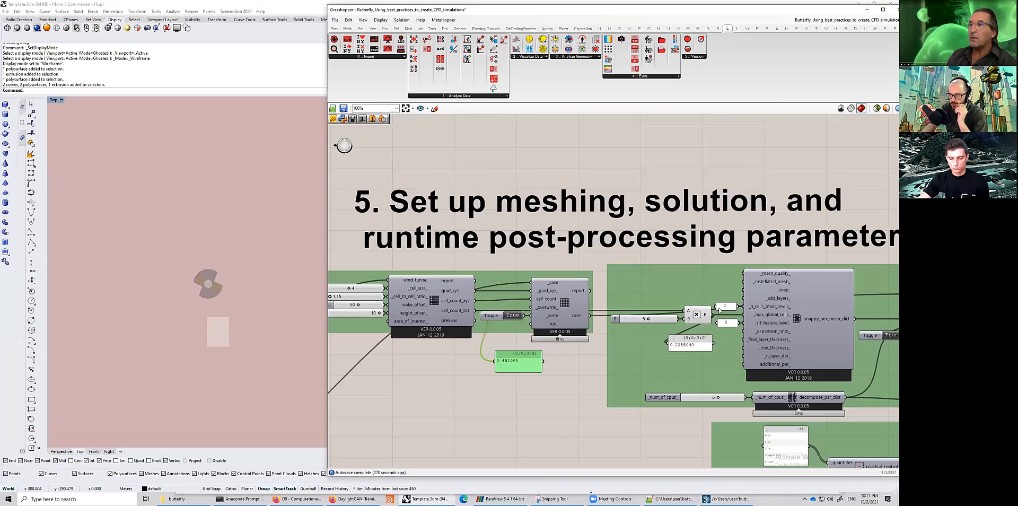
pyautogui.scroll(-2, 761, 310)
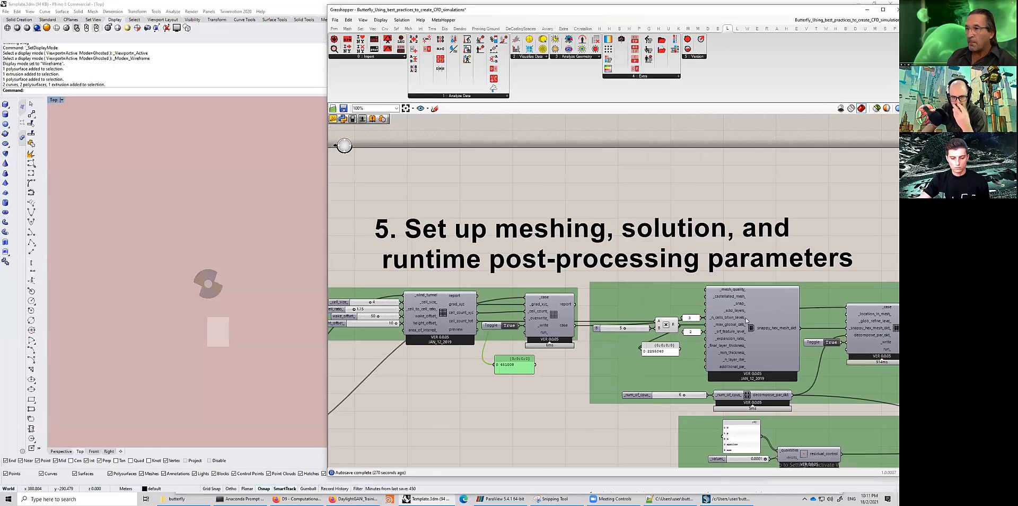
pyautogui.scroll(1, 472, 293)
pyautogui.moveTo(569, 342); pyautogui.dragTo(485, 289, button='right')
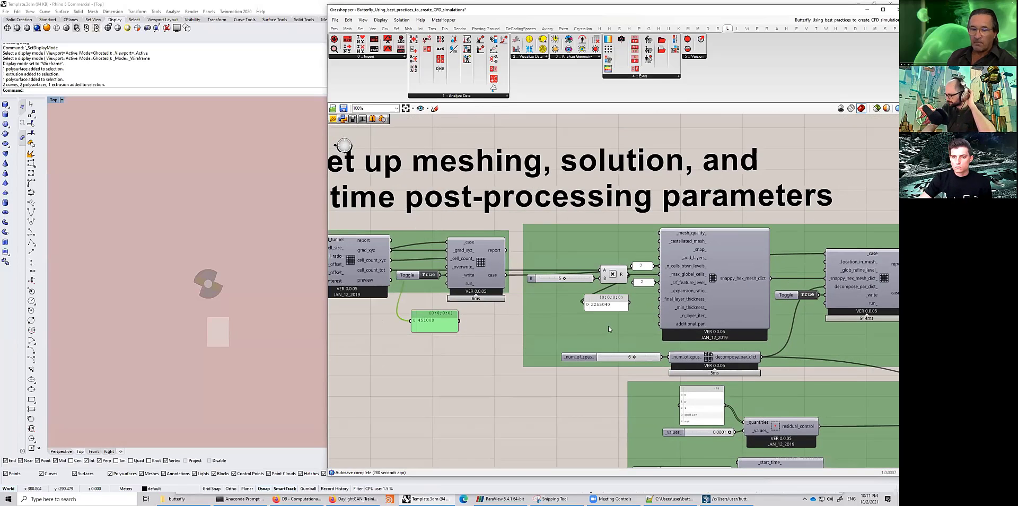
pyautogui.scroll(-2, 618, 330)
pyautogui.scroll(-3, 570, 354)
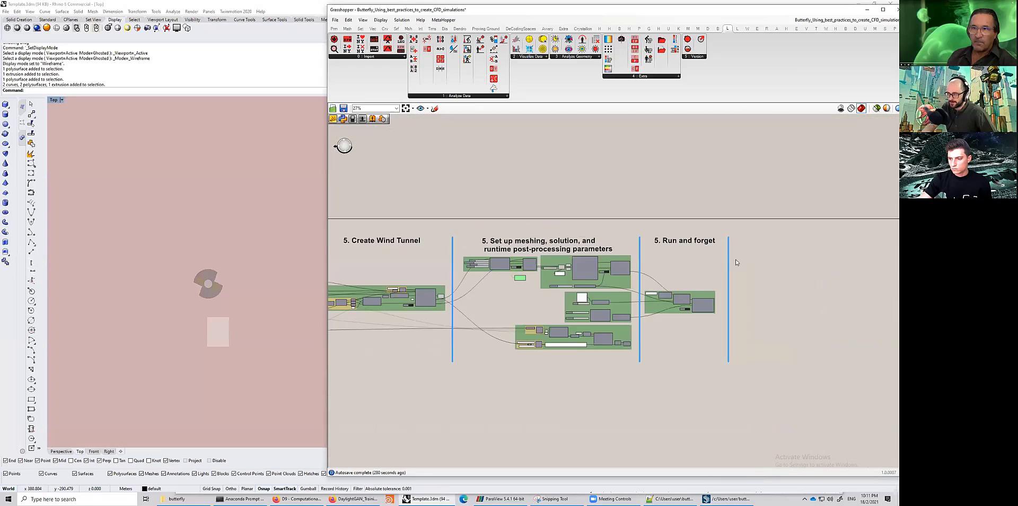
pyautogui.scroll(1, 509, 317)
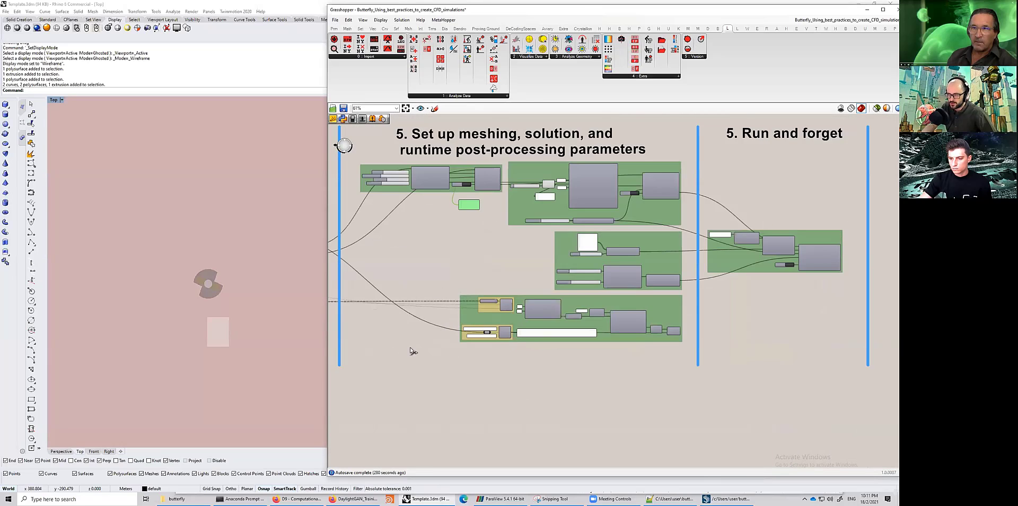
pyautogui.scroll(3, 547, 313)
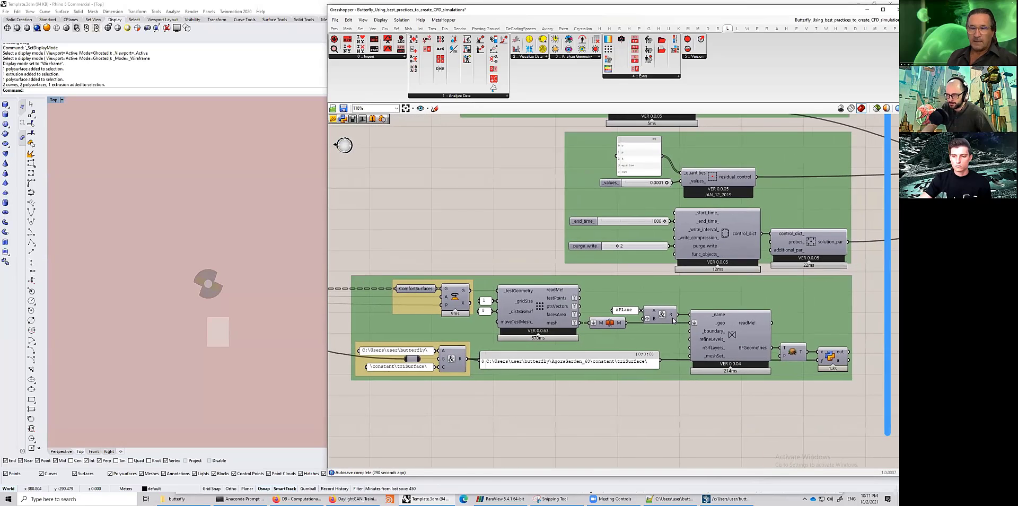
pyautogui.moveTo(468, 336); pyautogui.dragTo(465, 339)
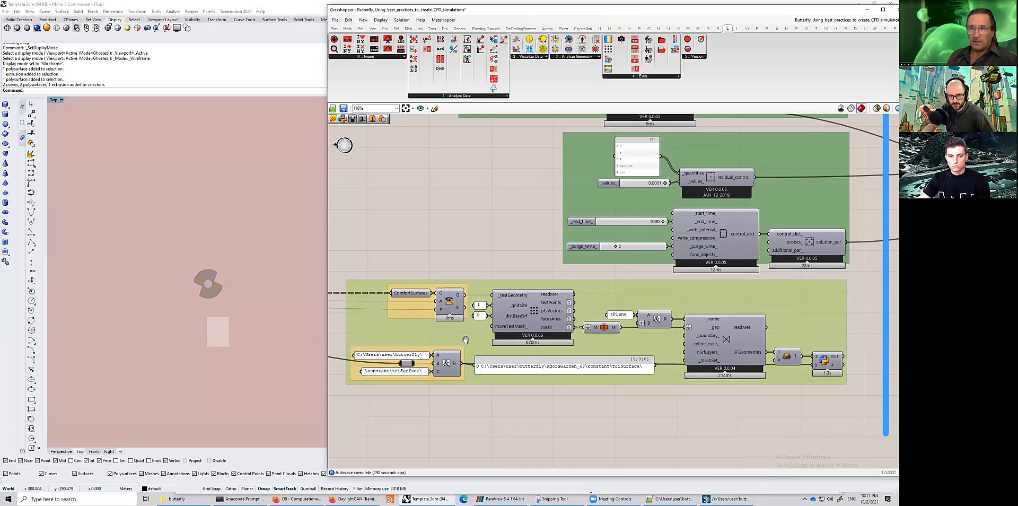
pyautogui.moveTo(455, 357); pyautogui.dragTo(488, 360, button='right')
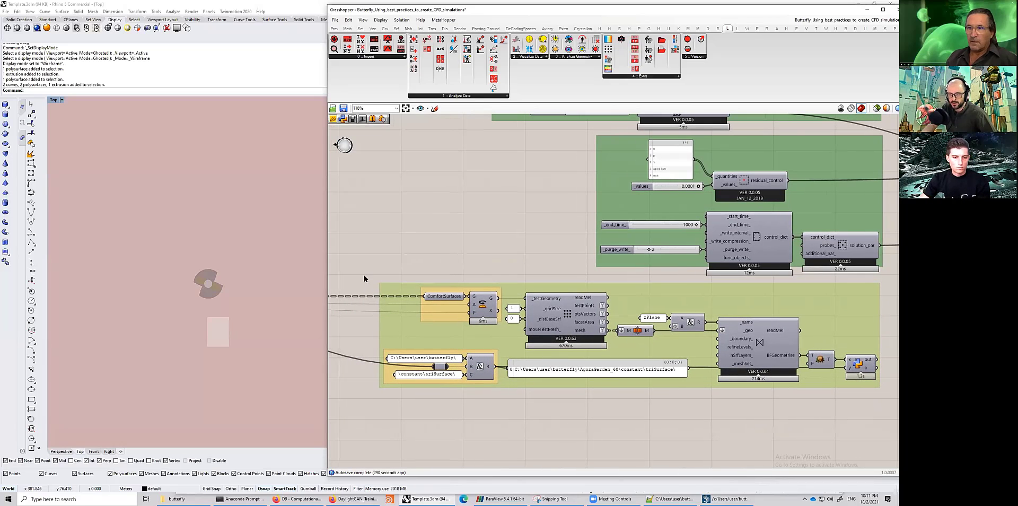
pyautogui.moveTo(529, 420); pyautogui.dragTo(878, 419)
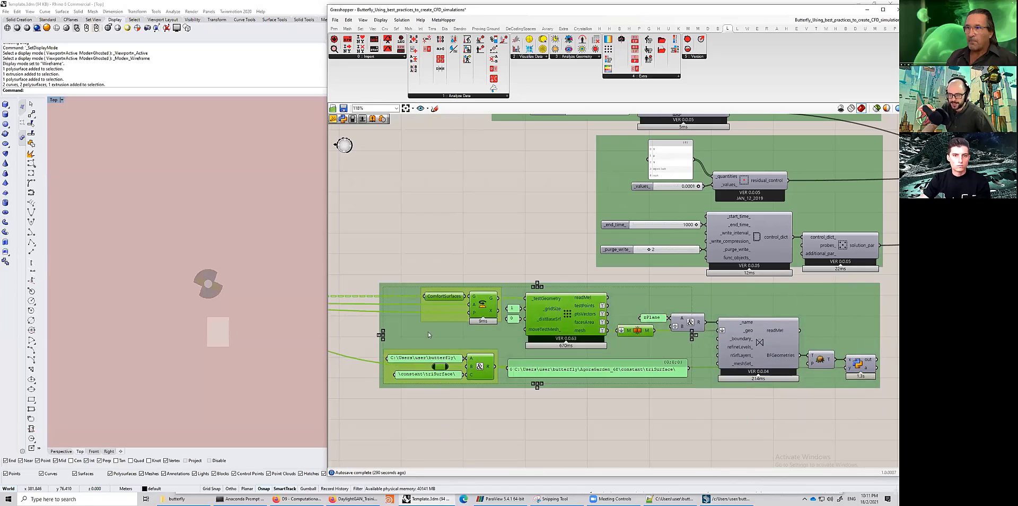
pyautogui.click(372, 249)
pyautogui.scroll(-2, 461, 192)
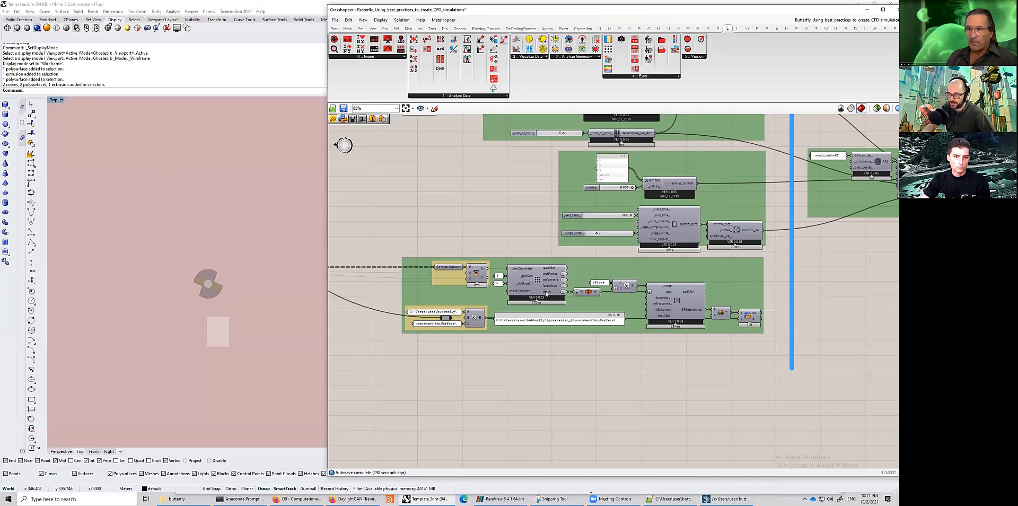
pyautogui.scroll(-5, 600, 273)
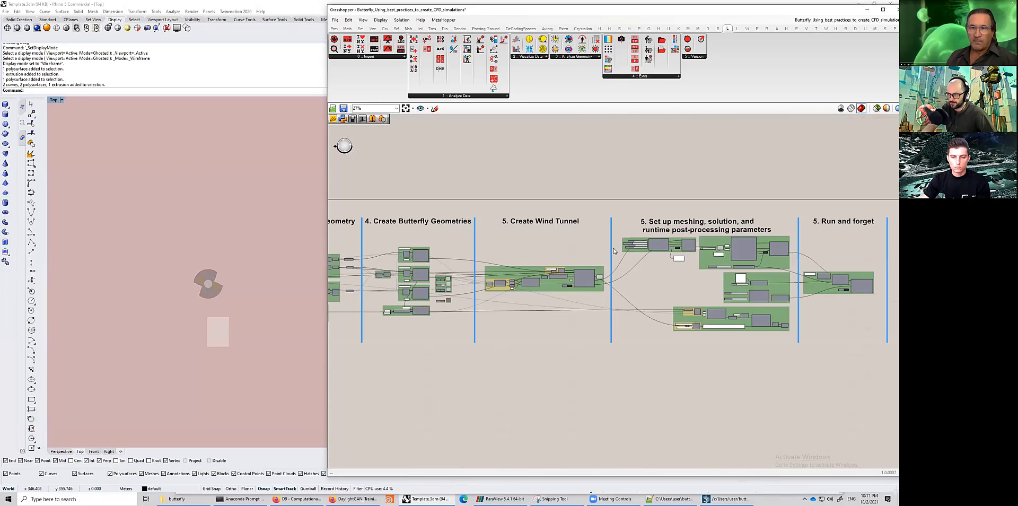
pyautogui.scroll(5, 604, 279)
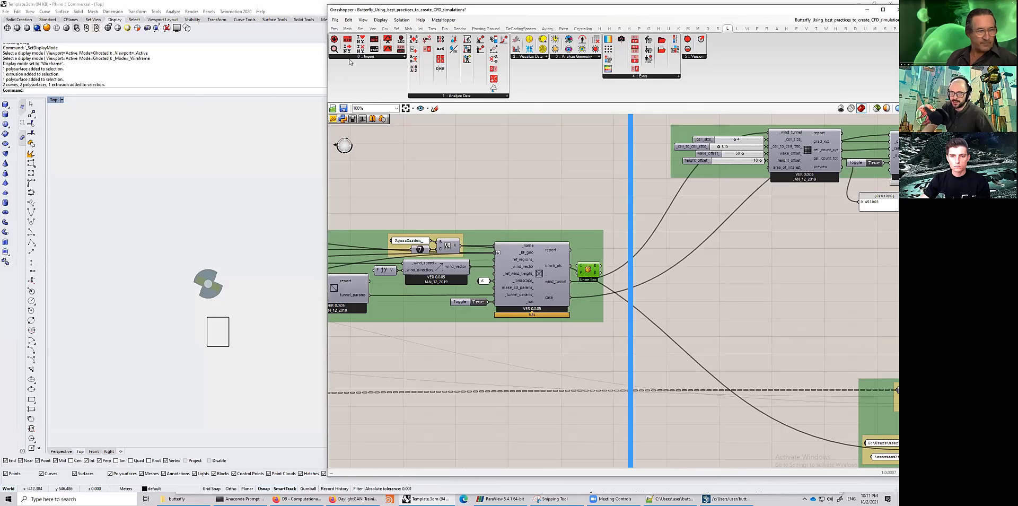
# - Delete the leftover wireframe box geometry below the building in the Rhino perspective viewport
pyautogui.doubleClick(472, 10)
pyautogui.click(457, 212)
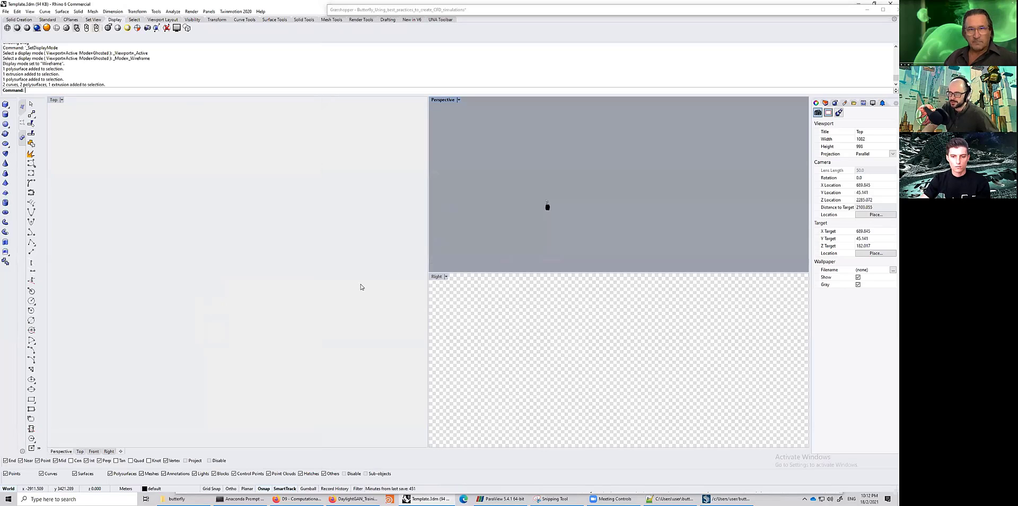
pyautogui.scroll(15, 272, 329)
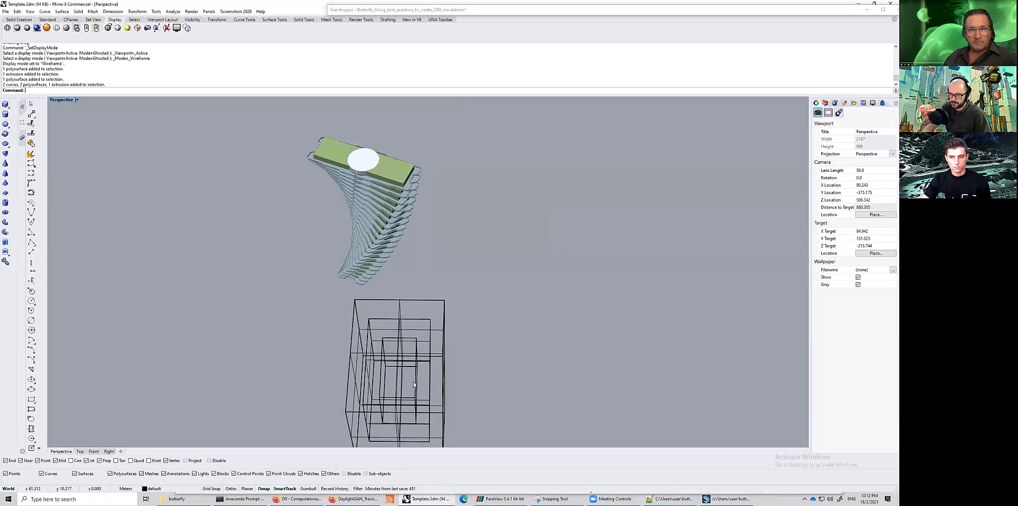
pyautogui.click(414, 384)
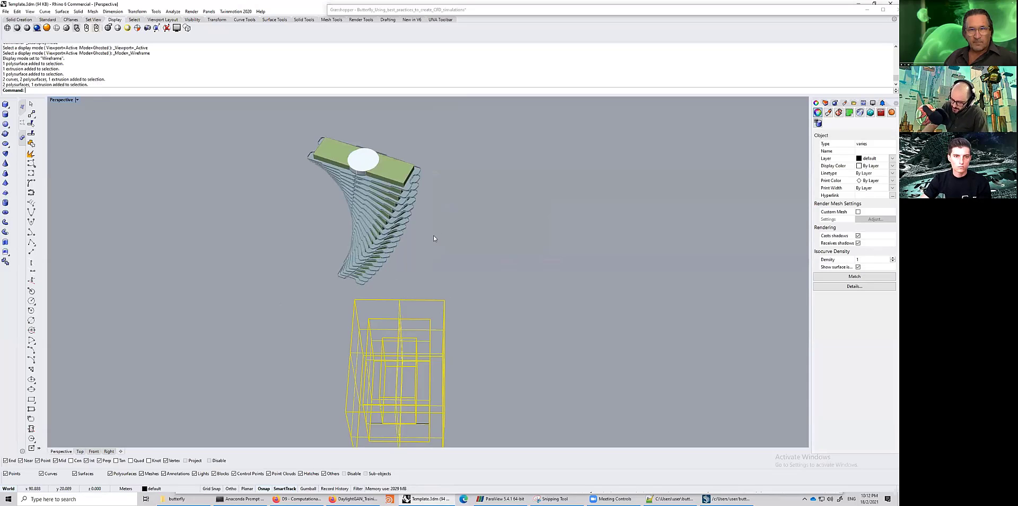
pyautogui.press('Delete')
pyautogui.moveTo(413, 228); pyautogui.dragTo(460, 169, button='right')
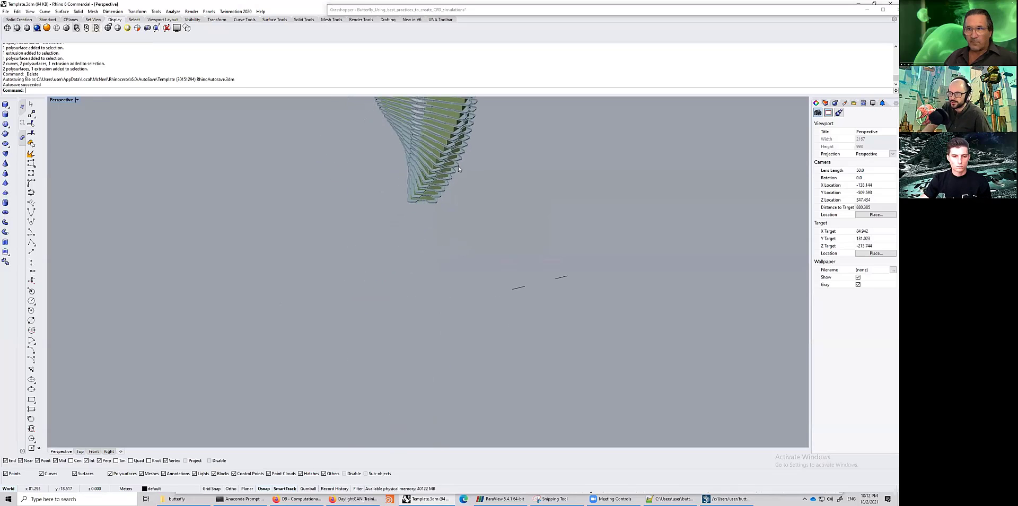
pyautogui.scroll(10, 455, 277)
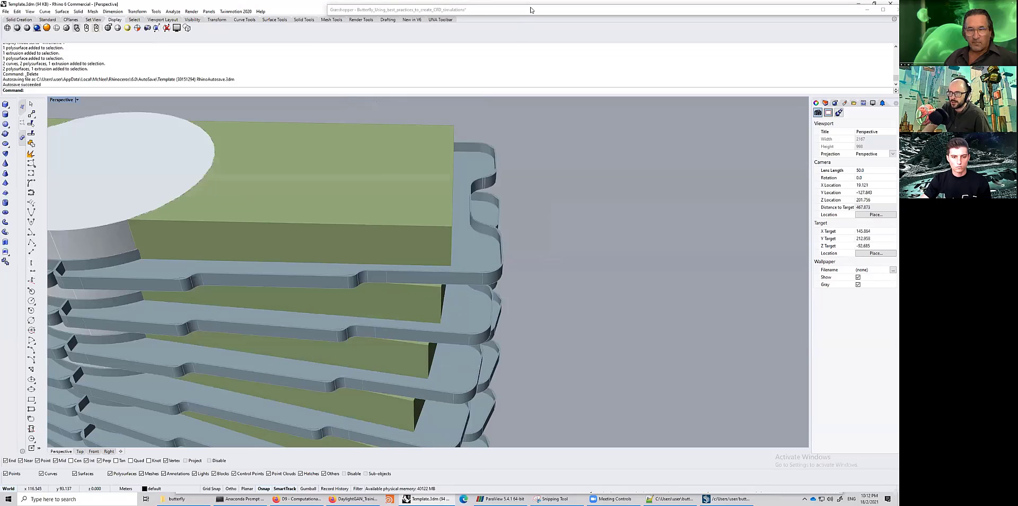
# - Turn on the preview of the ComfortSurfaces geometry component so the surfaces display in Rhino
pyautogui.doubleClick(605, 10)
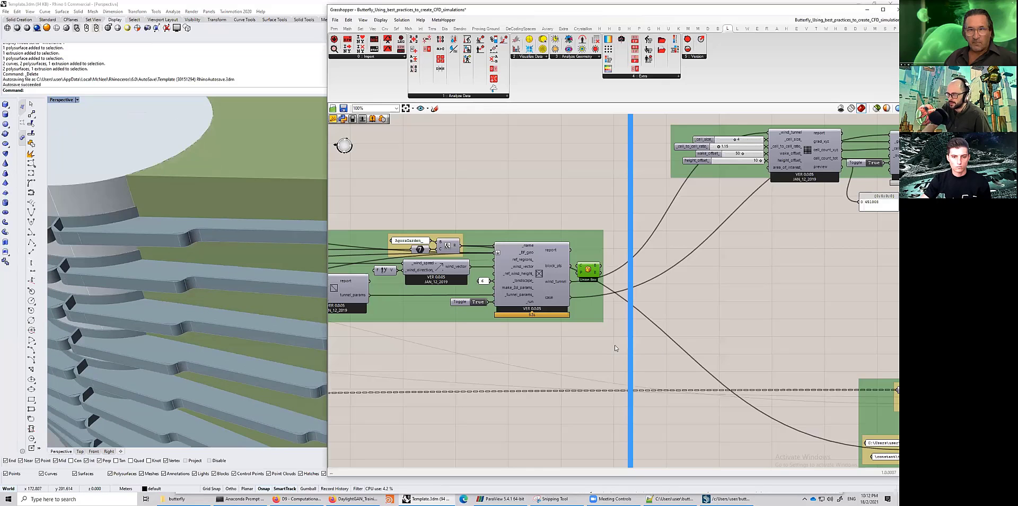
pyautogui.scroll(-4, 627, 318)
pyautogui.moveTo(760, 349); pyautogui.dragTo(627, 301, button='right')
pyautogui.scroll(6, 627, 301)
pyautogui.middleClick(627, 301)
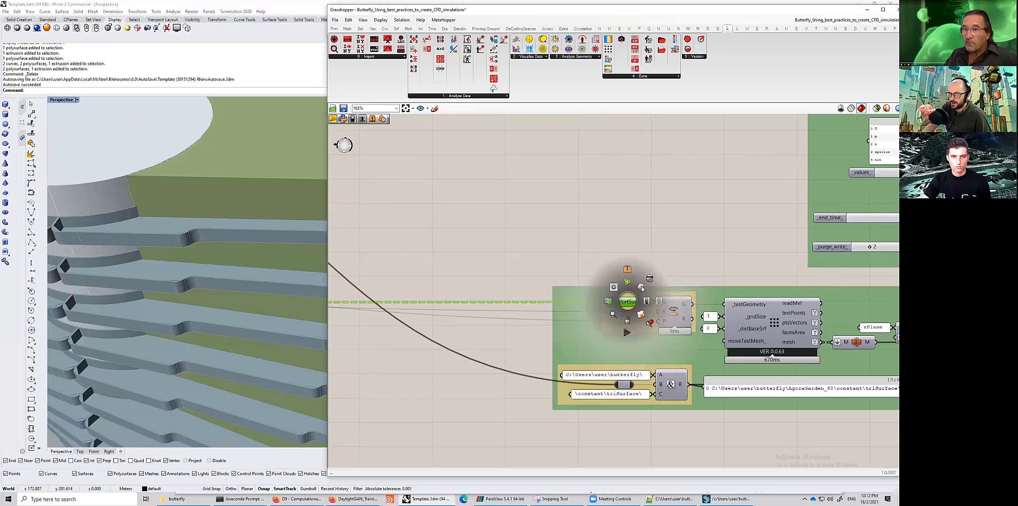
pyautogui.scroll(1, 627, 301)
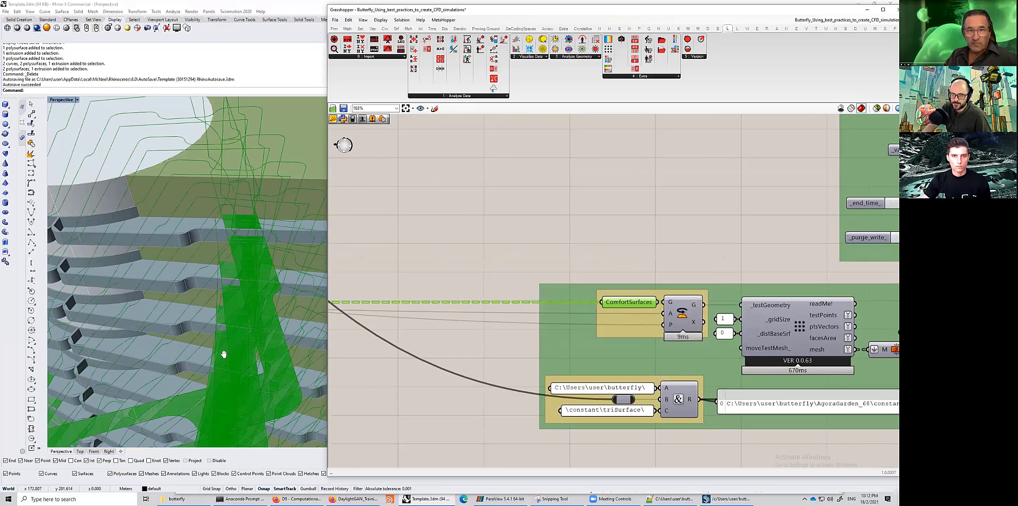
pyautogui.scroll(-3, 462, 301)
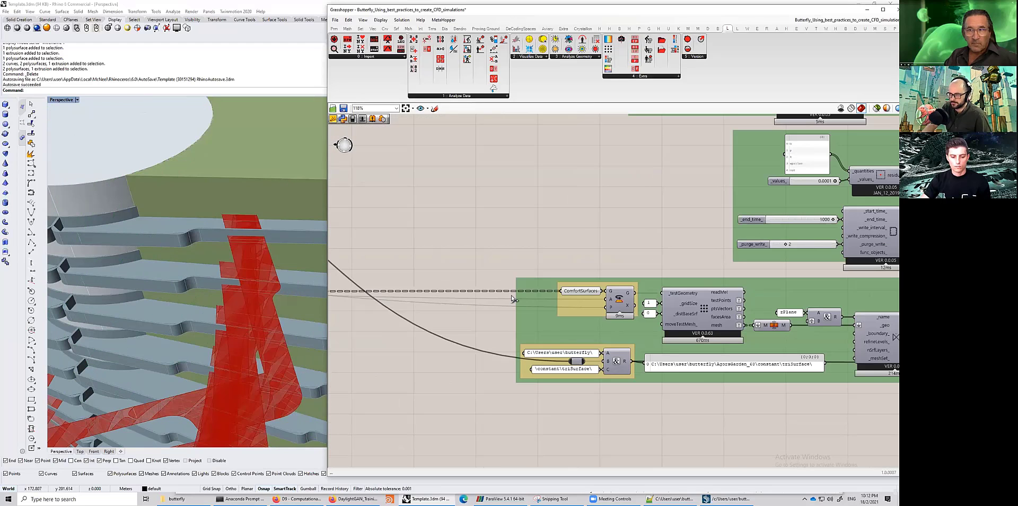
pyautogui.scroll(-2, 530, 297)
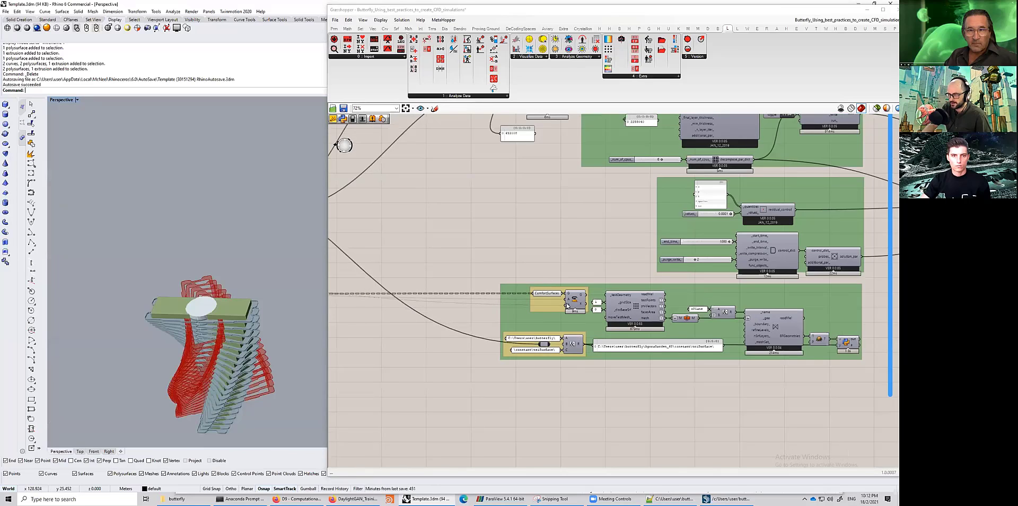
pyautogui.scroll(2, 568, 306)
pyautogui.click(566, 301)
pyautogui.middleClick(567, 302)
pyautogui.click(550, 310)
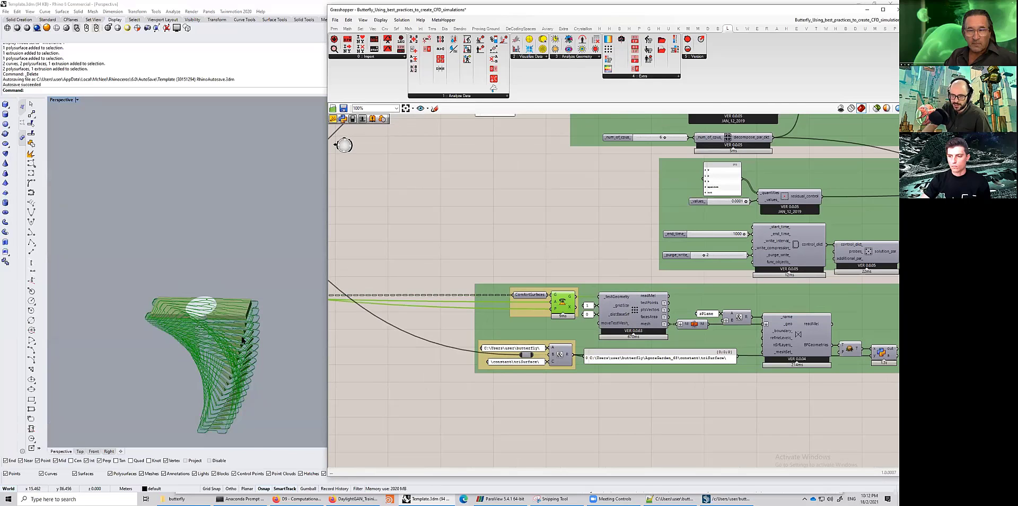
# - Zoom and orbit around the building's floor slabs in Rhino to inspect the comfort surfaces
pyautogui.scroll(4, 282, 316)
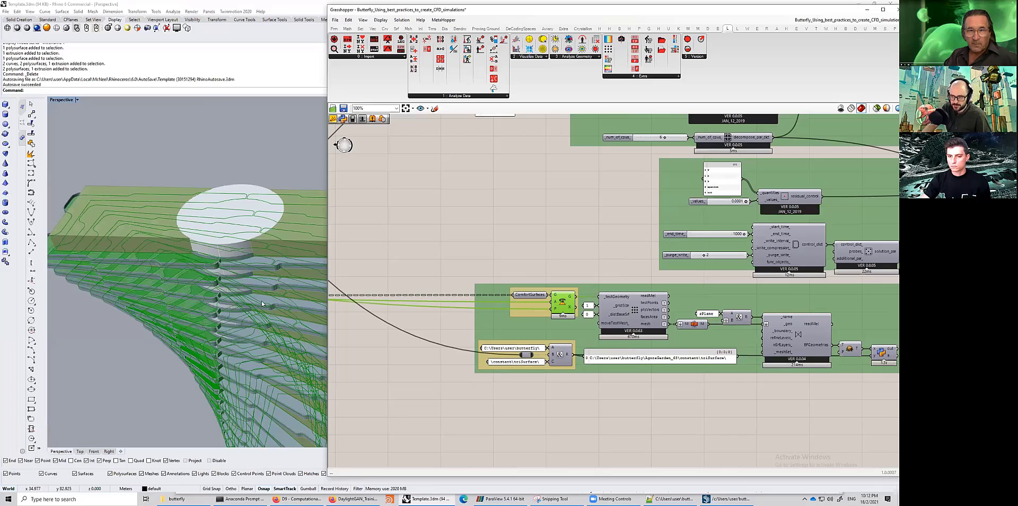
pyautogui.keyDown('shift'); pyautogui.moveTo(225, 286); pyautogui.dragTo(218, 274, button='right'); pyautogui.keyUp('shift')
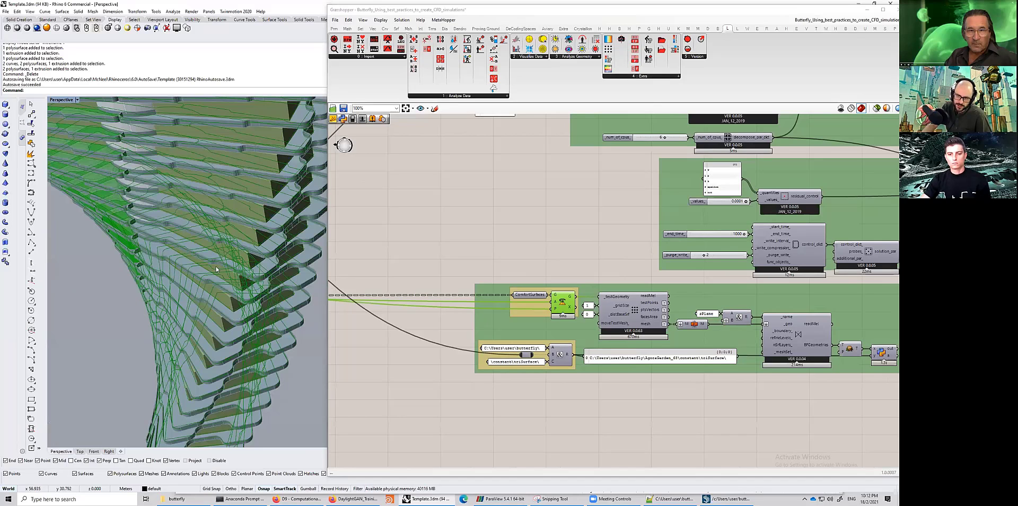
pyautogui.scroll(8, 212, 250)
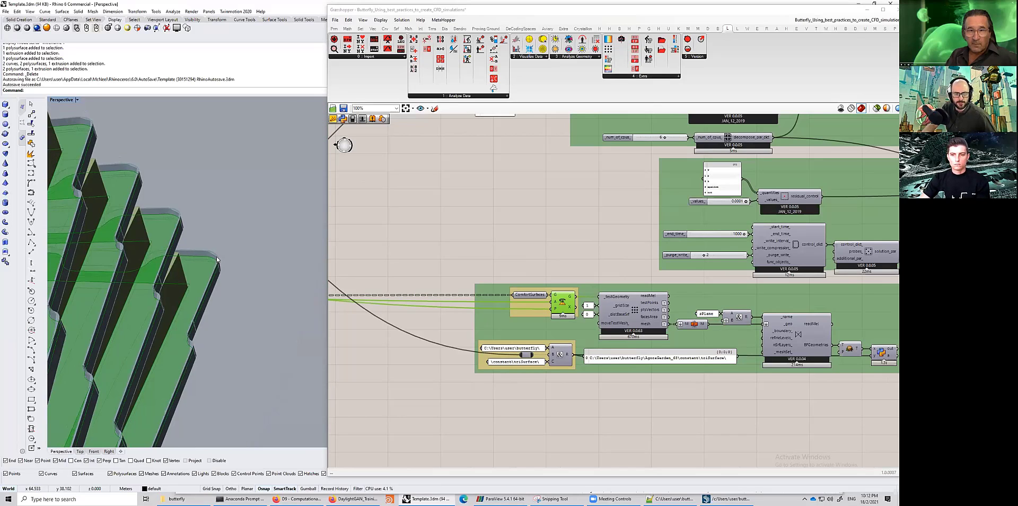
pyautogui.scroll(-3, 739, 387)
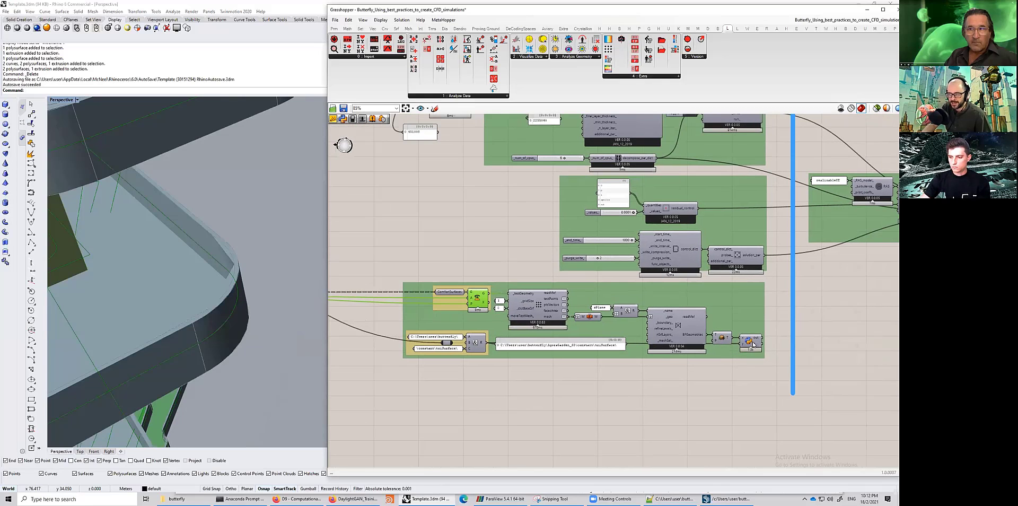
# - Toggle the final component of the comfort-surface group, then select the whole group in Grasshopper
pyautogui.click(753, 344)
pyautogui.click(753, 344)
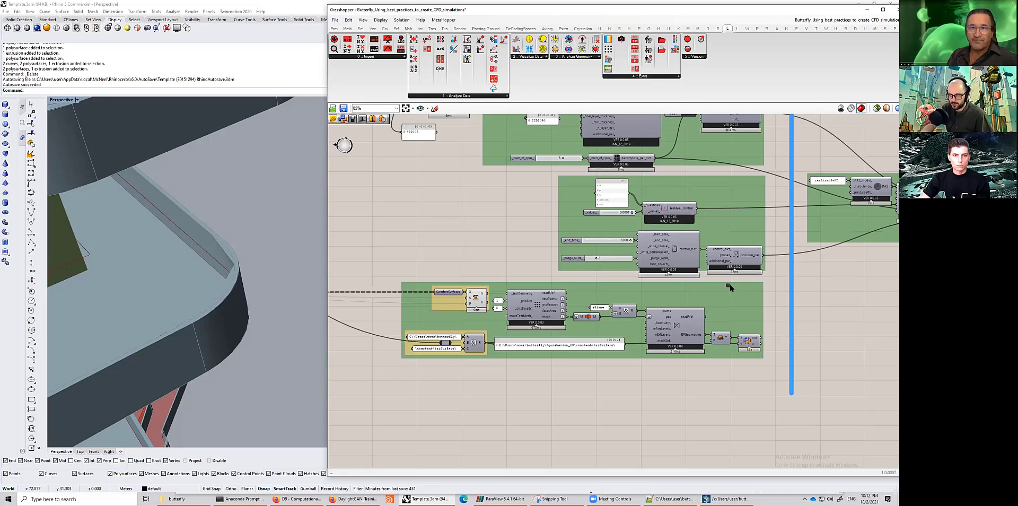
pyautogui.scroll(-1, 455, 338)
pyautogui.moveTo(384, 287); pyautogui.dragTo(727, 380)
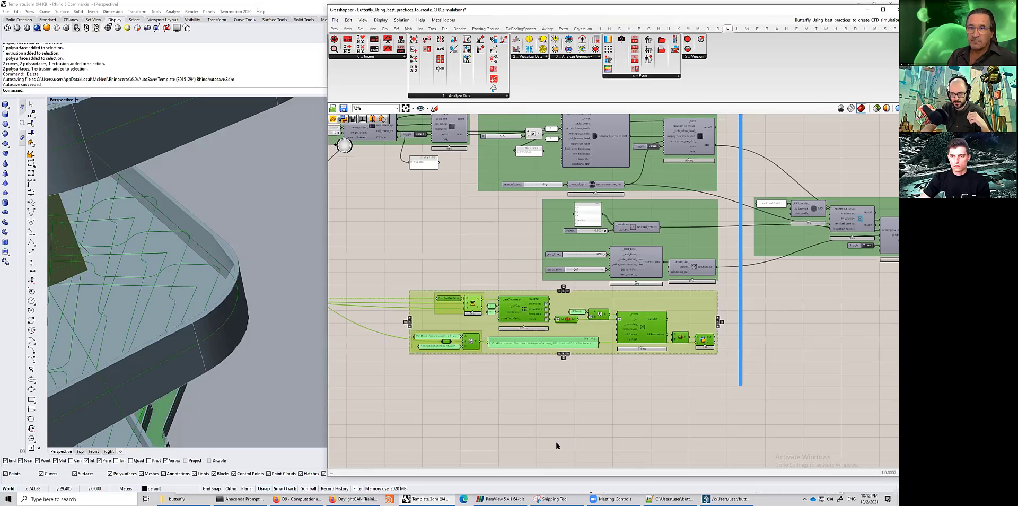
pyautogui.scroll(-2, 546, 444)
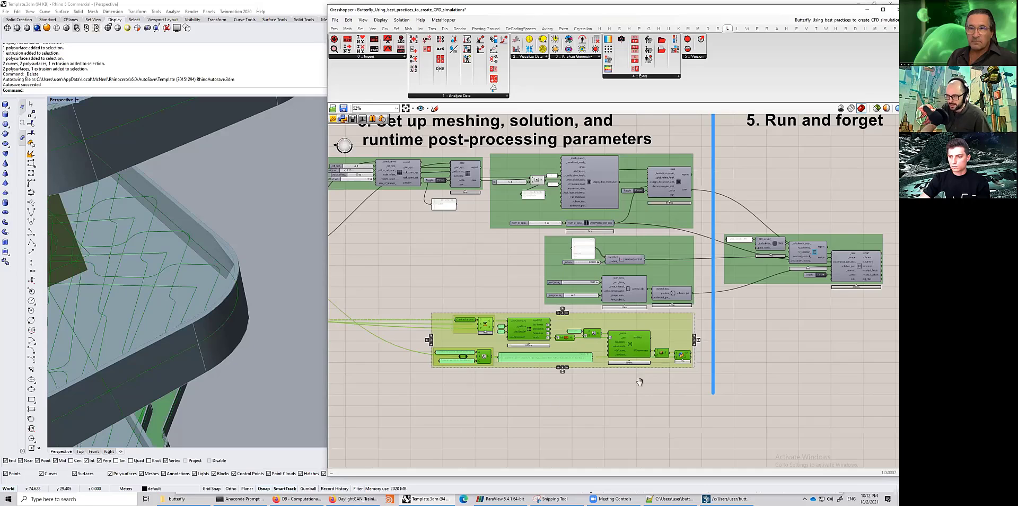
# - Zoom out on the Grasshopper canvas and window-select the whole workflow to highlight its geometry in Rhino, then clear the selection
pyautogui.moveTo(641, 382); pyautogui.dragTo(701, 340, button='right')
pyautogui.scroll(-9, 702, 340)
pyautogui.moveTo(406, 334); pyautogui.dragTo(480, 316, button='right')
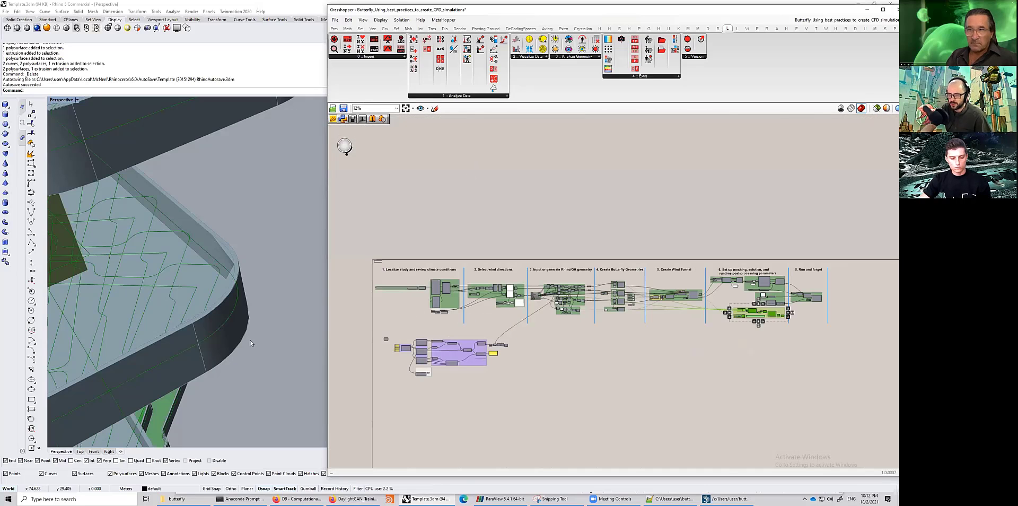
pyautogui.moveTo(347, 248); pyautogui.dragTo(844, 335)
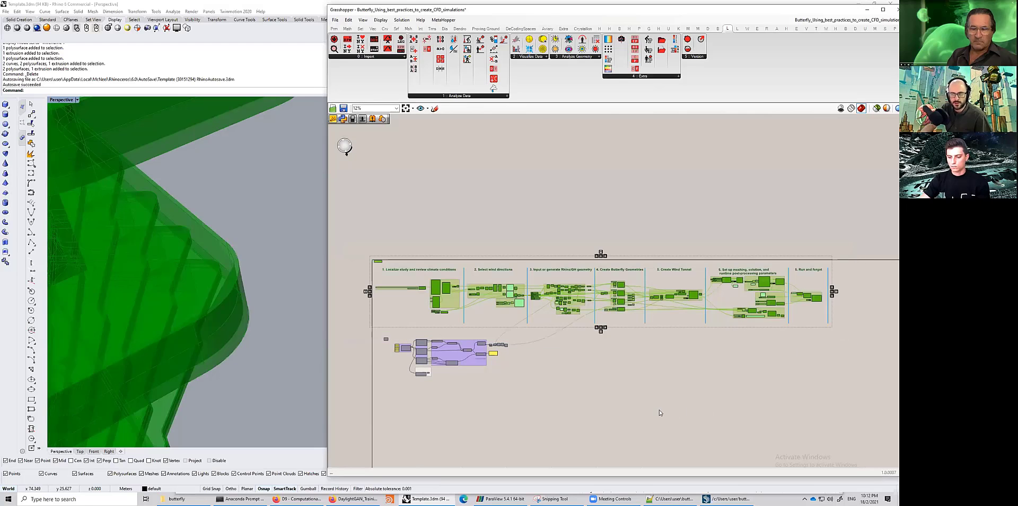
pyautogui.click(368, 329)
pyautogui.moveTo(378, 330); pyautogui.dragTo(844, 240)
pyautogui.click(662, 333)
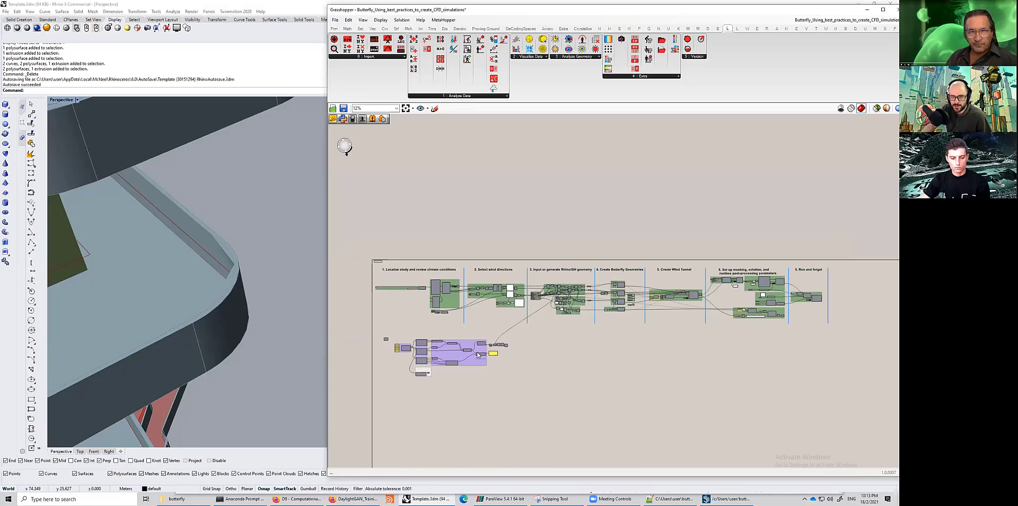
# - Switch the Rhino viewport to the Top view and zoom to frame the building
pyautogui.scroll(-15, 269, 275)
pyautogui.moveTo(251, 284); pyautogui.dragTo(242, 318, button='right')
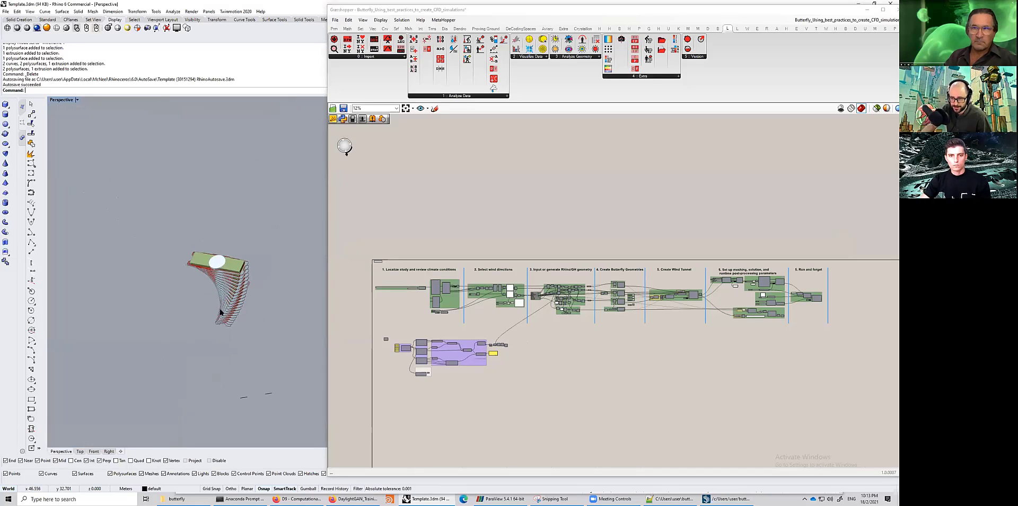
pyautogui.doubleClick(61, 103)
pyautogui.doubleClick(59, 101)
pyautogui.scroll(-9, 79, 196)
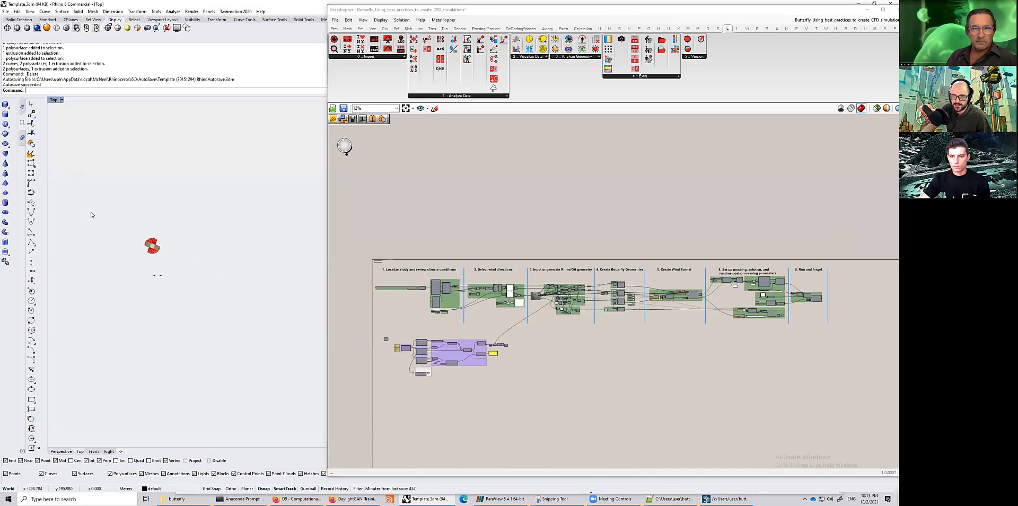
pyautogui.scroll(3, 143, 264)
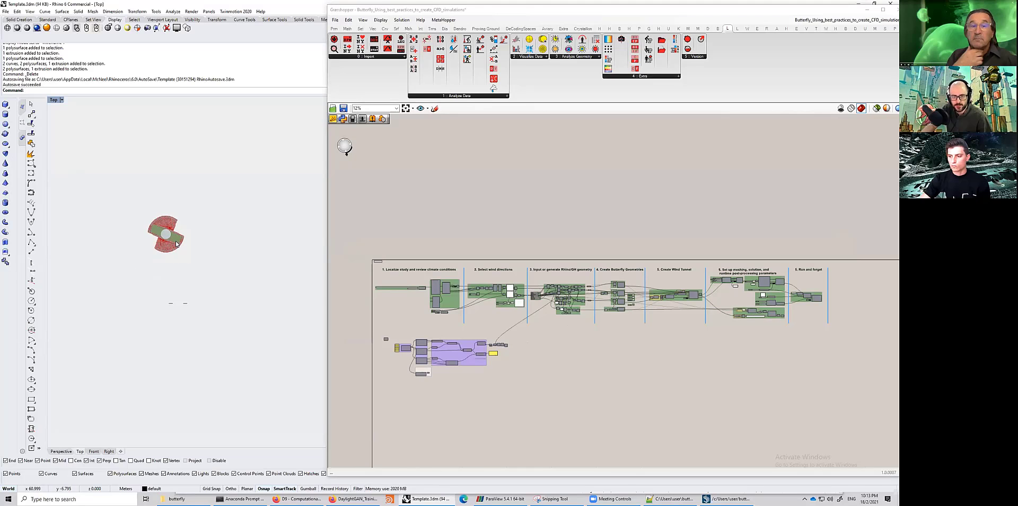
# - Navigate to the urban model group and select its final mesh component to preview the context buildings in Rhino
pyautogui.scroll(5, 419, 366)
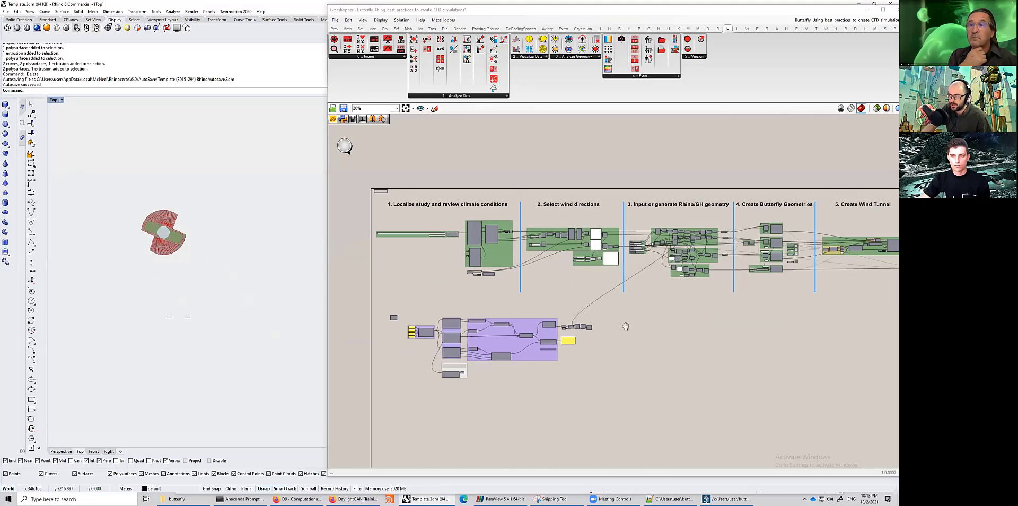
pyautogui.scroll(4, 671, 310)
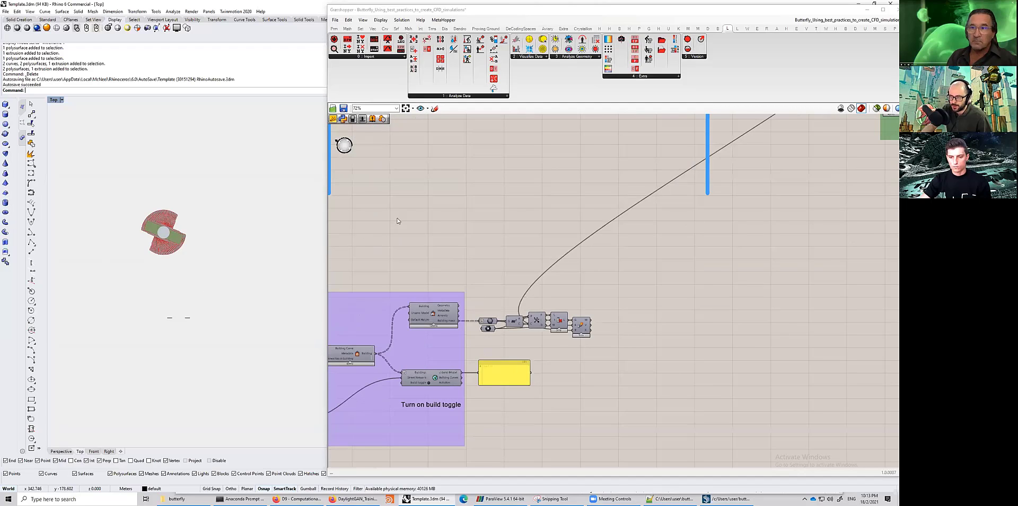
pyautogui.moveTo(577, 290); pyautogui.dragTo(707, 226, button='right')
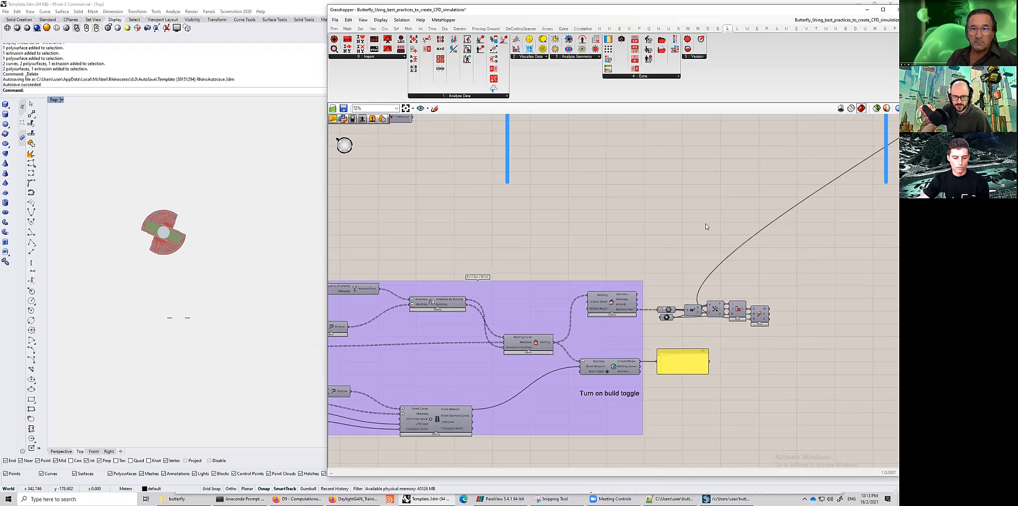
pyautogui.moveTo(350, 318); pyautogui.dragTo(674, 285, button='right')
pyautogui.scroll(1, 659, 300)
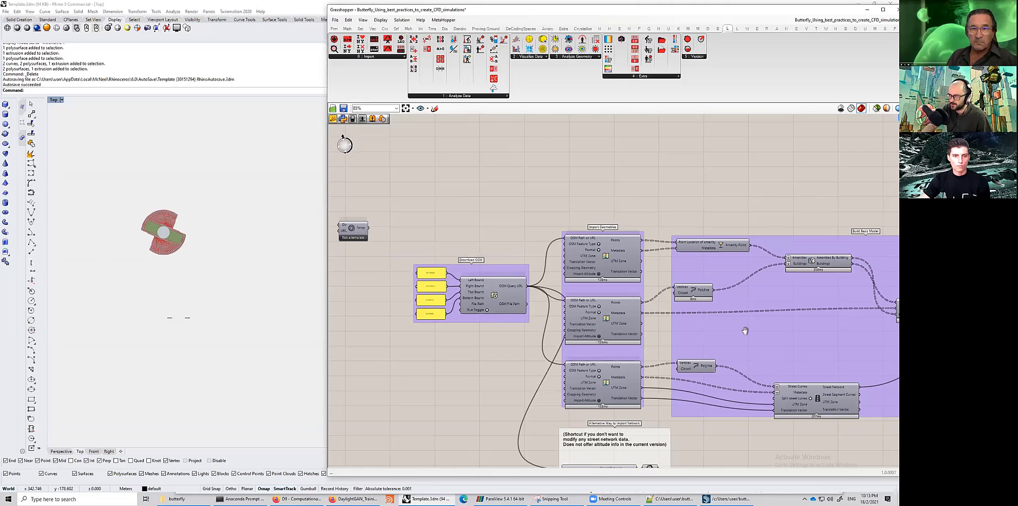
pyautogui.scroll(-2, 731, 313)
pyautogui.scroll(-2, 699, 289)
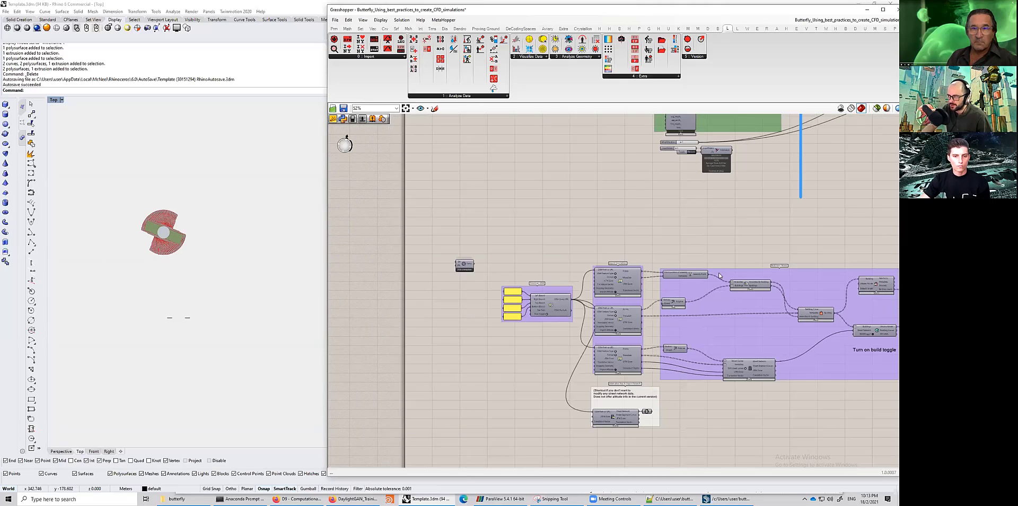
pyautogui.middleClick(708, 284)
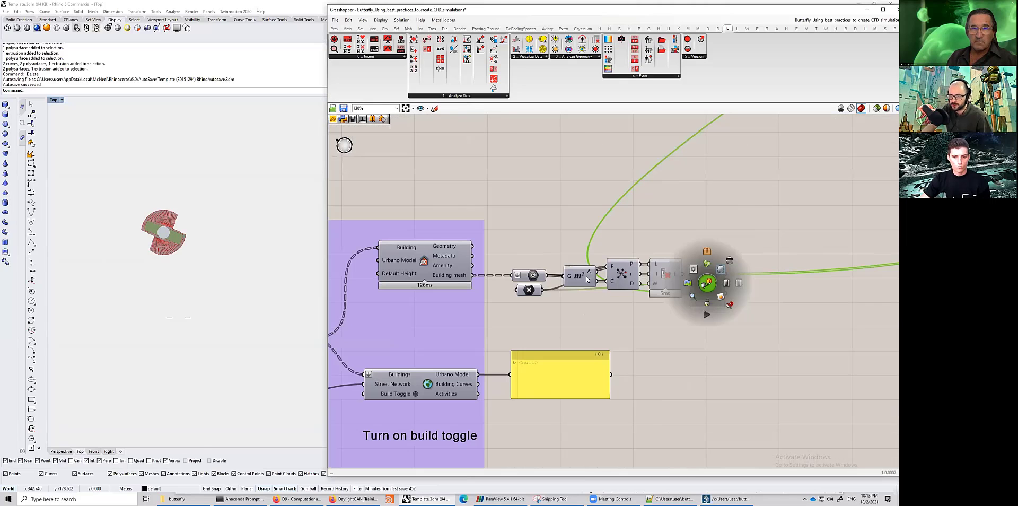
pyautogui.click(690, 270)
# - Pan to the Create Wind Tunnel group and select its output component to preview the wind tunnel in Rhino
pyautogui.scroll(-5, 183, 268)
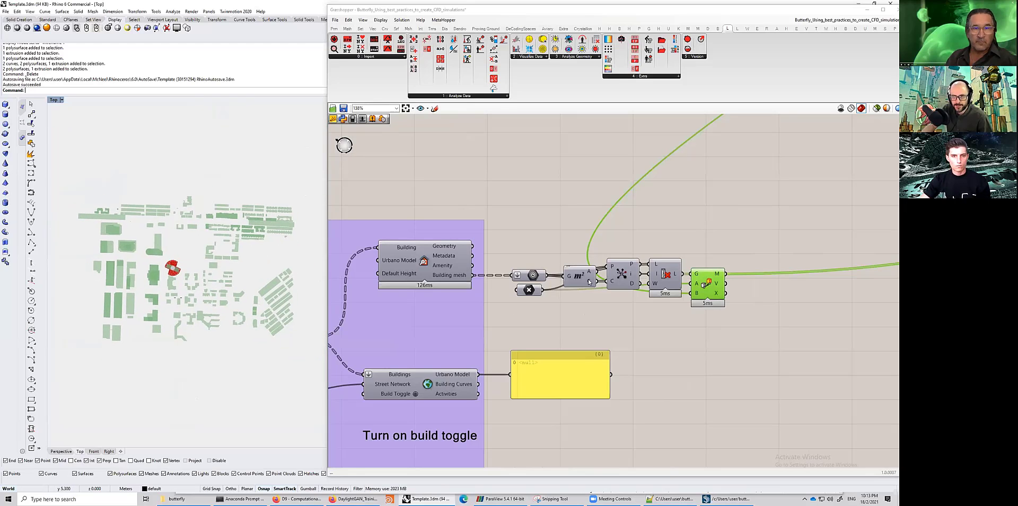
pyautogui.scroll(-2, 802, 248)
pyautogui.scroll(-5, 802, 249)
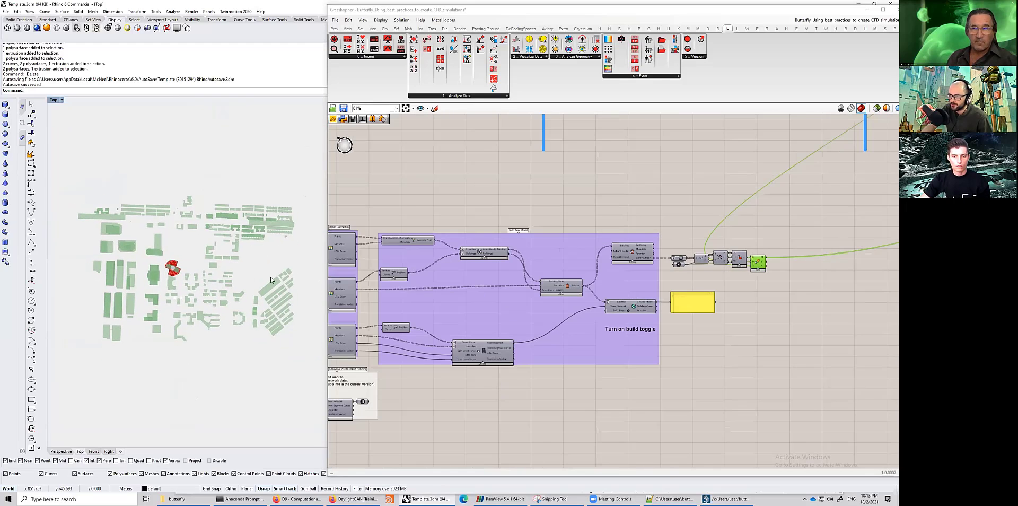
pyautogui.moveTo(802, 248); pyautogui.dragTo(532, 334, button='right')
pyautogui.scroll(-3, 753, 266)
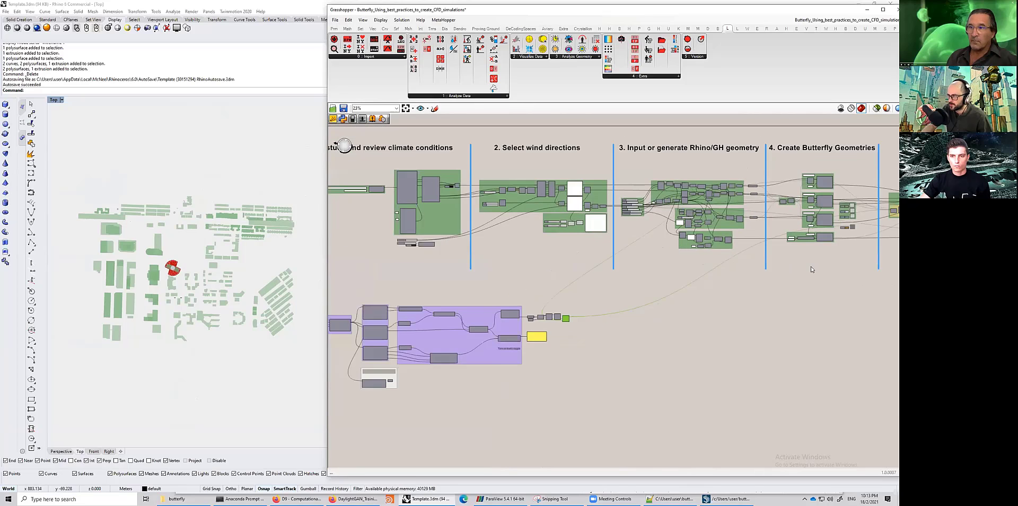
pyautogui.moveTo(852, 241); pyautogui.dragTo(679, 266, button='right')
pyautogui.scroll(3, 687, 256)
pyautogui.scroll(1, 688, 253)
pyautogui.moveTo(885, 220); pyautogui.dragTo(714, 232, button='right')
pyautogui.scroll(4, 714, 232)
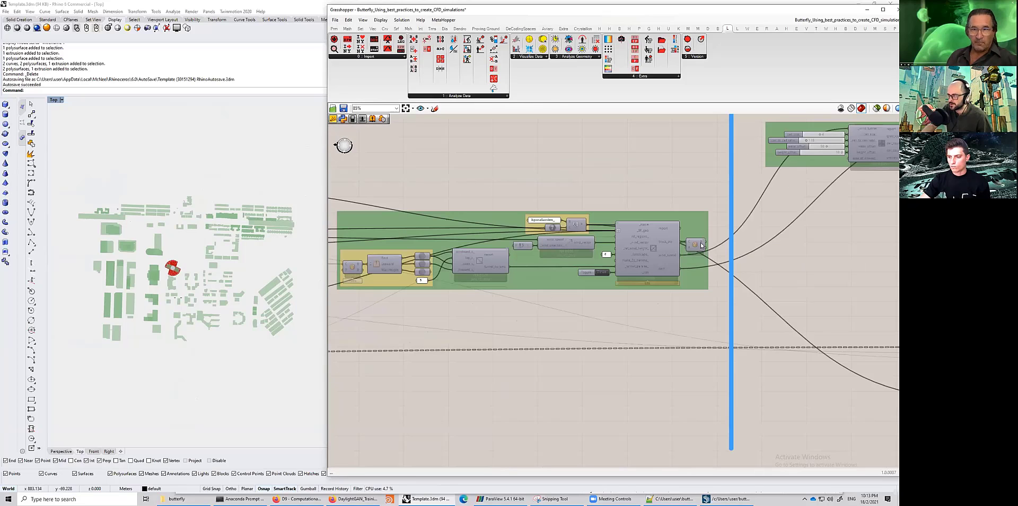
pyautogui.scroll(1, 689, 244)
pyautogui.click(695, 244)
# - Navigate across the canvas to the Create Butterfly Geometries group
pyautogui.scroll(-7, 282, 335)
pyautogui.moveTo(498, 331); pyautogui.dragTo(603, 309, button='right')
pyautogui.moveTo(433, 318); pyautogui.dragTo(536, 305, button='right')
pyautogui.scroll(-3, 532, 298)
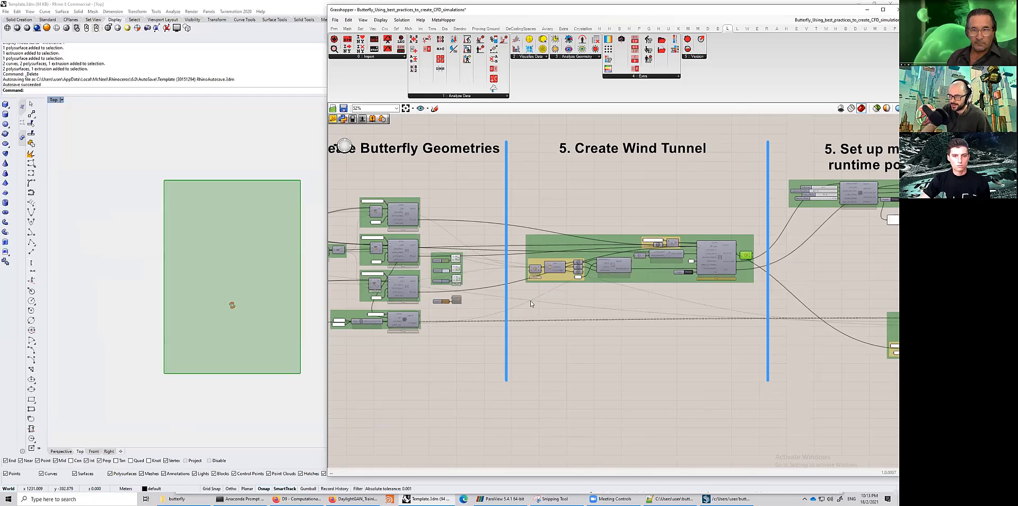
pyautogui.scroll(-2, 509, 319)
pyautogui.scroll(5, 454, 318)
pyautogui.moveTo(507, 307); pyautogui.dragTo(780, 287)
pyautogui.scroll(-2, 613, 359)
pyautogui.scroll(-3, 653, 304)
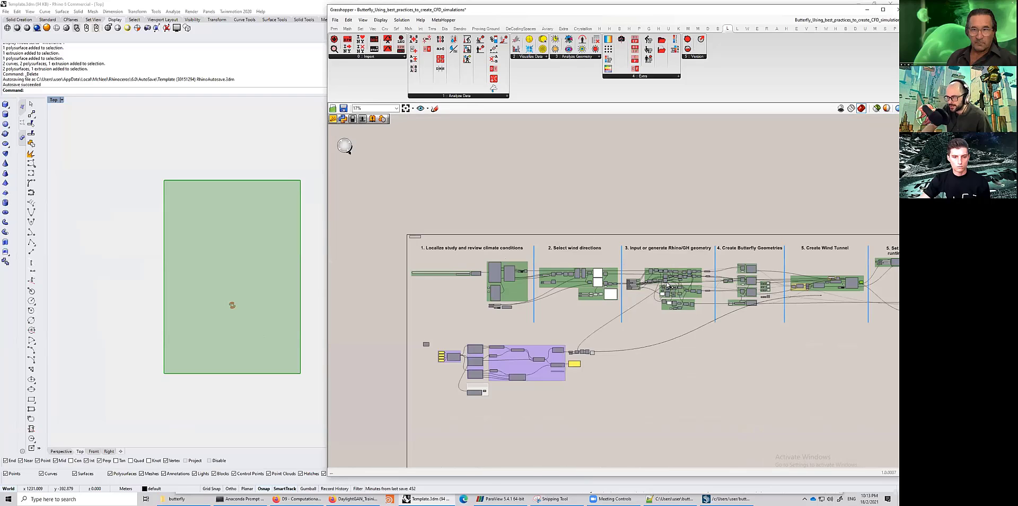
pyautogui.scroll(2, 599, 296)
pyautogui.moveTo(599, 295); pyautogui.dragTo(612, 315)
pyautogui.scroll(4, 589, 282)
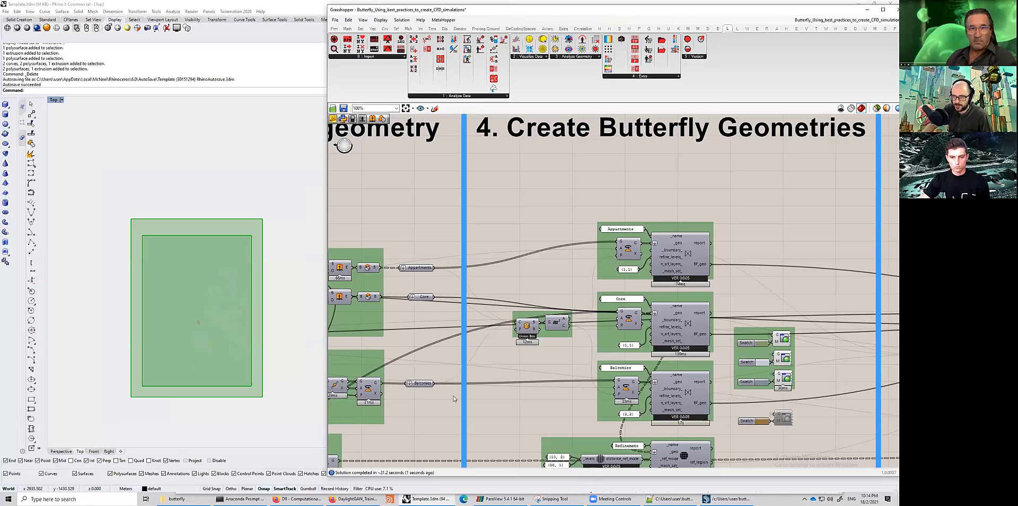
# - Zoom into the Core Butterfly geometry component and flatten its geometry input
pyautogui.scroll(-1, 671, 353)
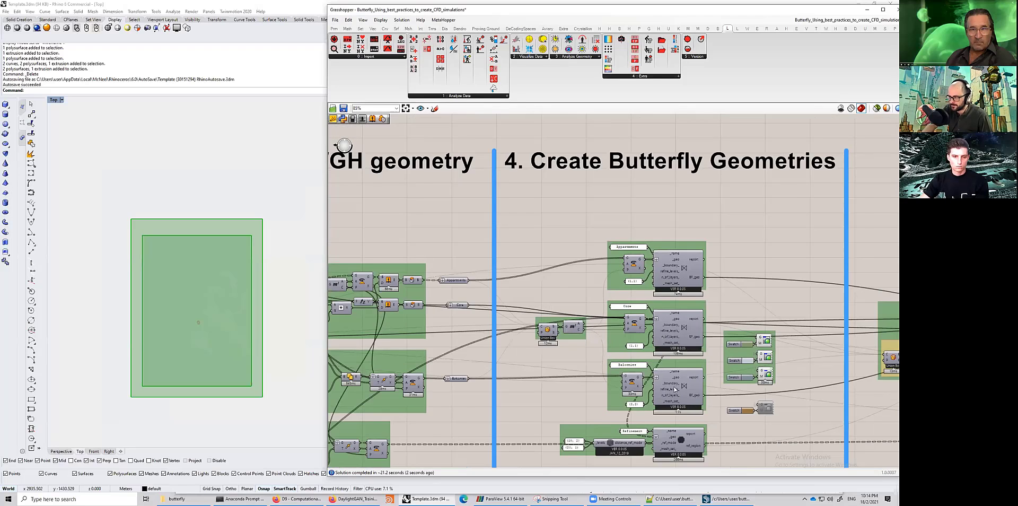
pyautogui.scroll(-4, 493, 298)
pyautogui.scroll(6, 544, 332)
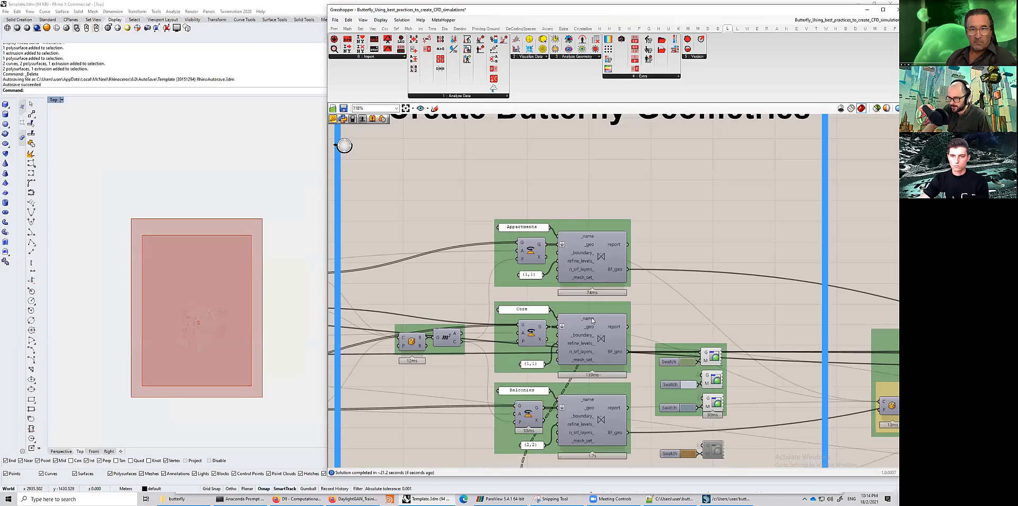
pyautogui.scroll(1, 536, 315)
pyautogui.scroll(1, 527, 316)
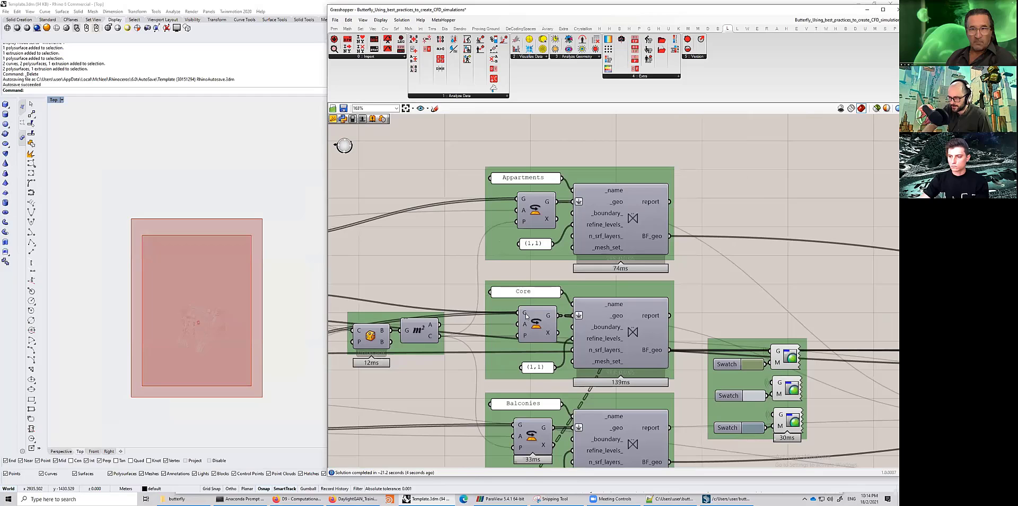
pyautogui.rightClick(607, 315)
pyautogui.click(576, 360)
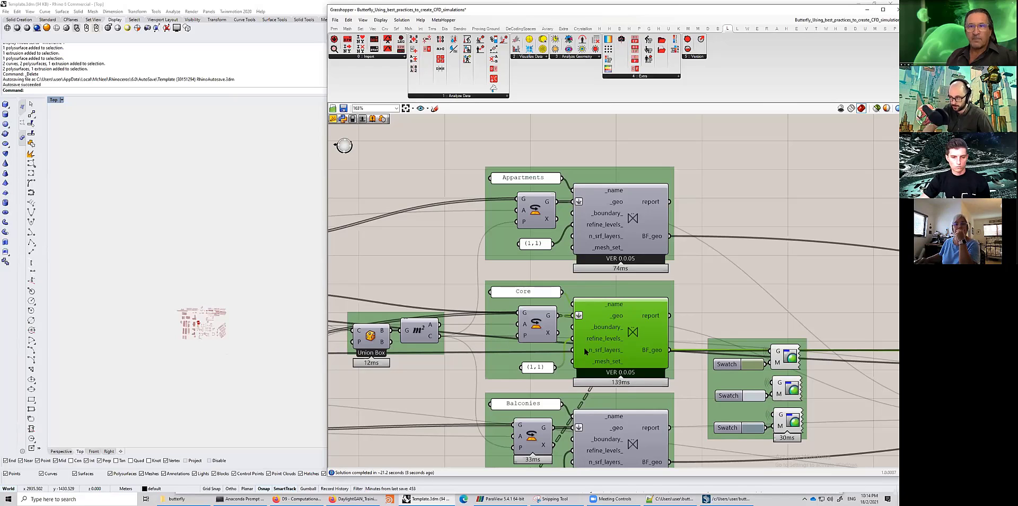
# - Flatten the geometry input of the Core orient component feeding the Butterfly geometry
pyautogui.scroll(-2, 529, 337)
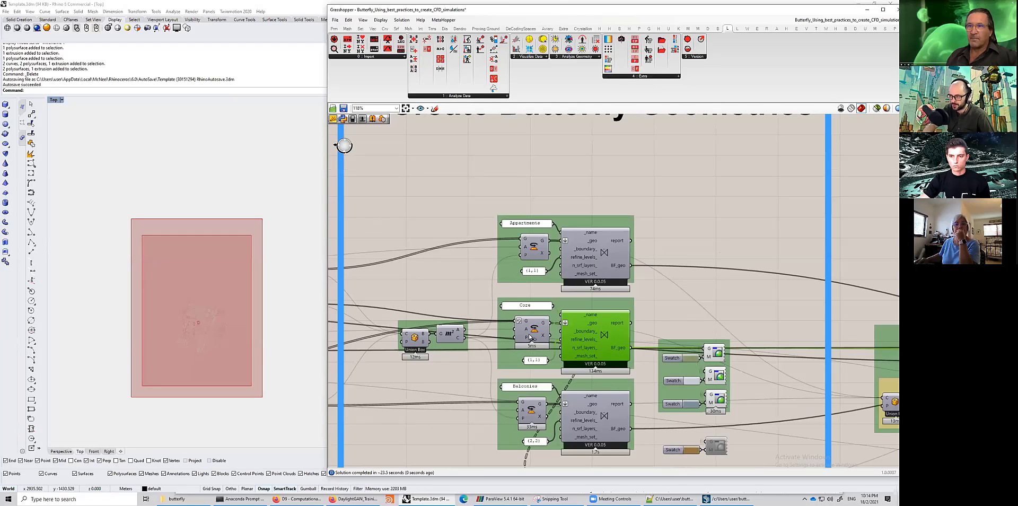
pyautogui.scroll(-2, 495, 319)
pyautogui.scroll(6, 463, 317)
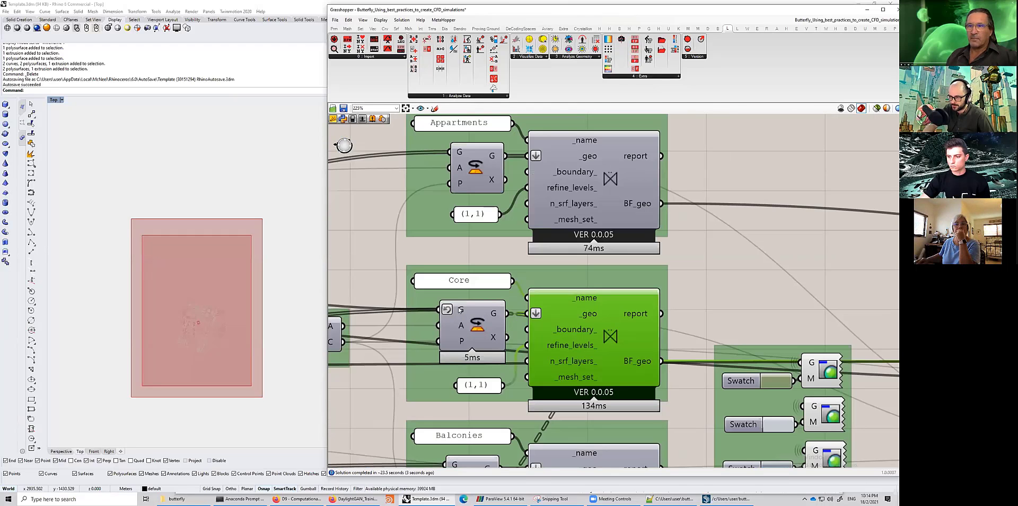
pyautogui.rightClick(460, 311)
pyautogui.click(479, 365)
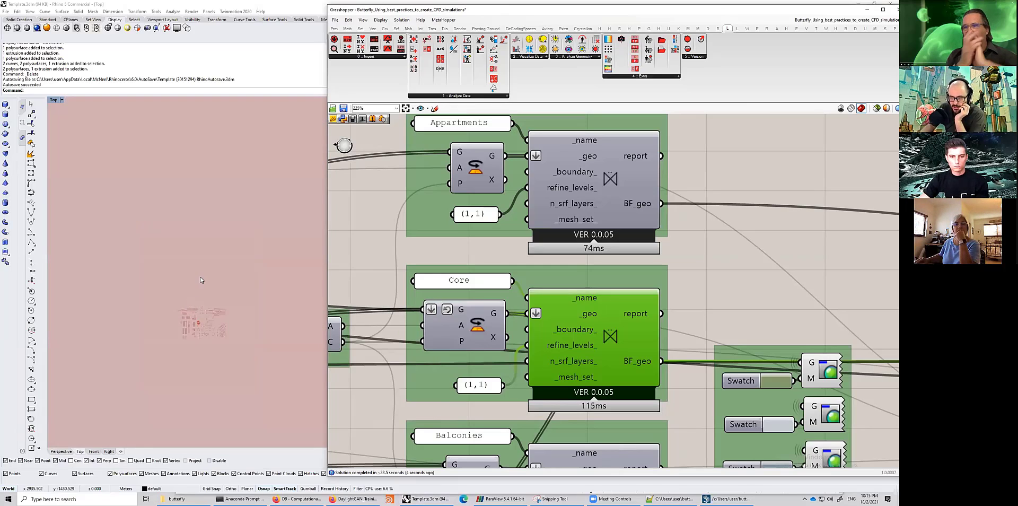
pyautogui.scroll(-6, 169, 289)
pyautogui.scroll(-3, 169, 293)
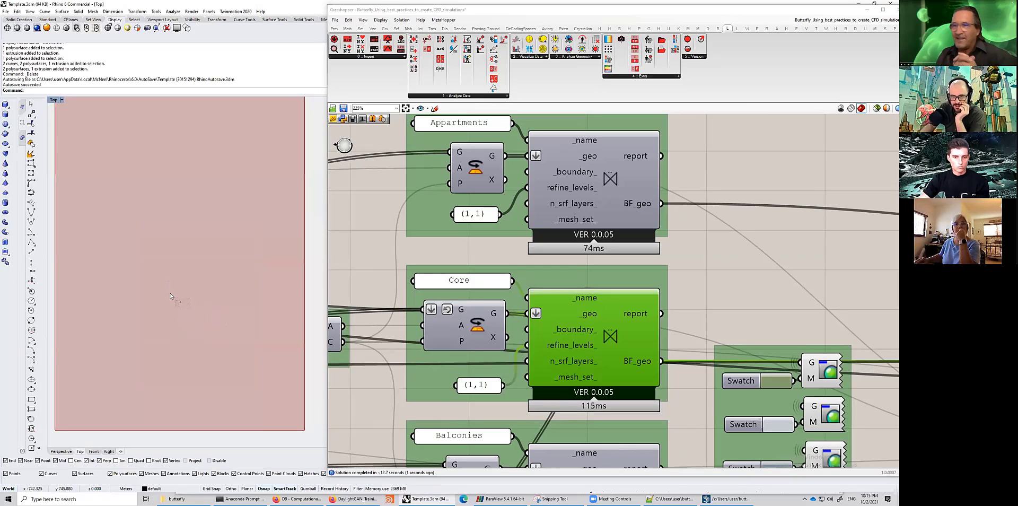
pyautogui.scroll(-2, 181, 313)
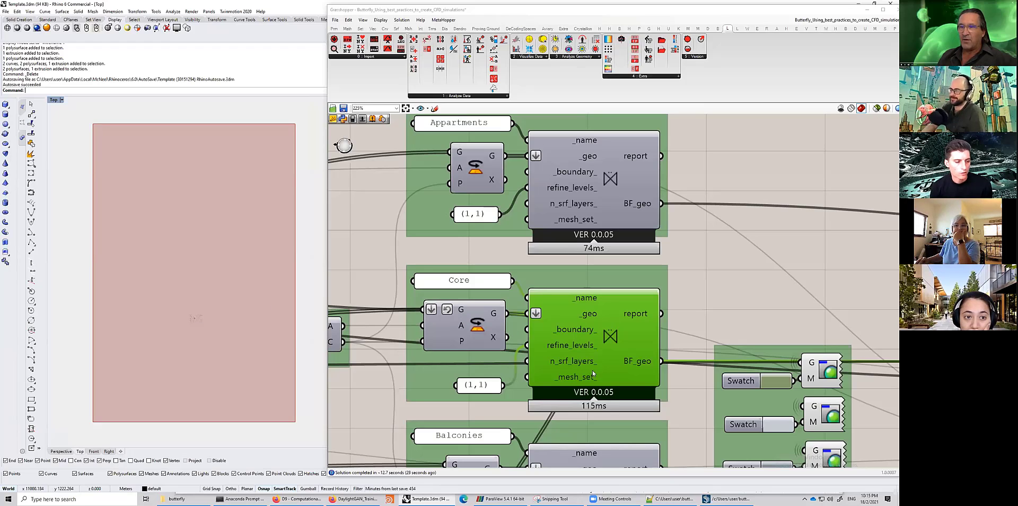
pyautogui.scroll(-5, 594, 371)
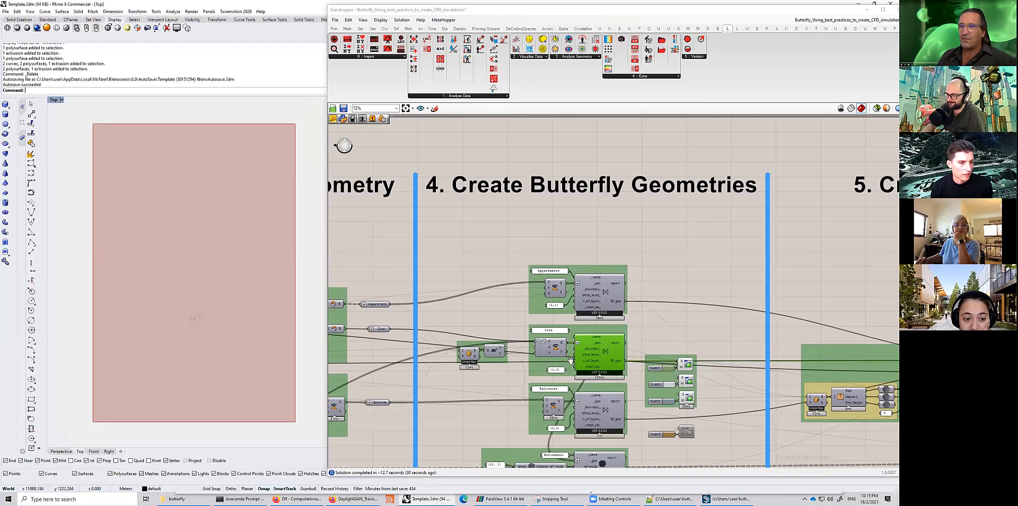
pyautogui.scroll(-8, 571, 360)
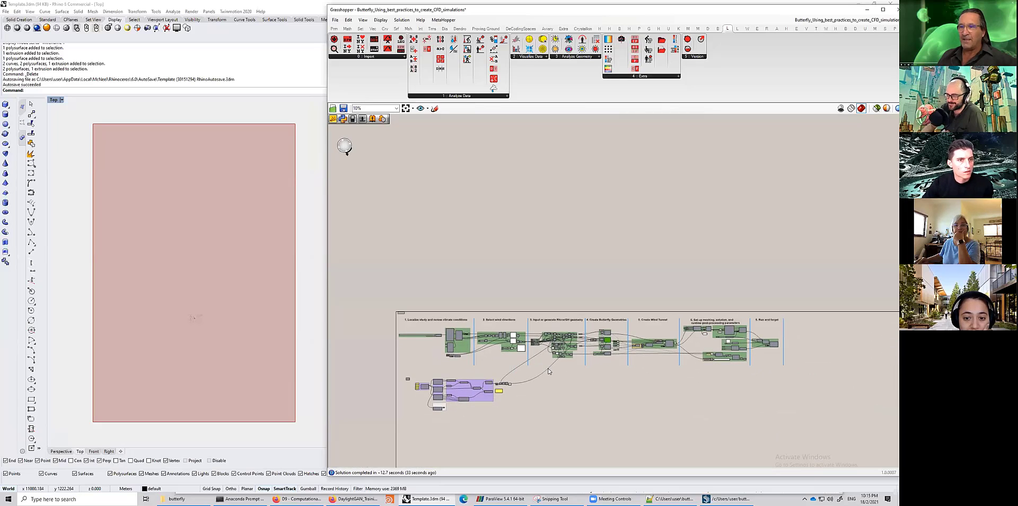
pyautogui.scroll(3, 549, 371)
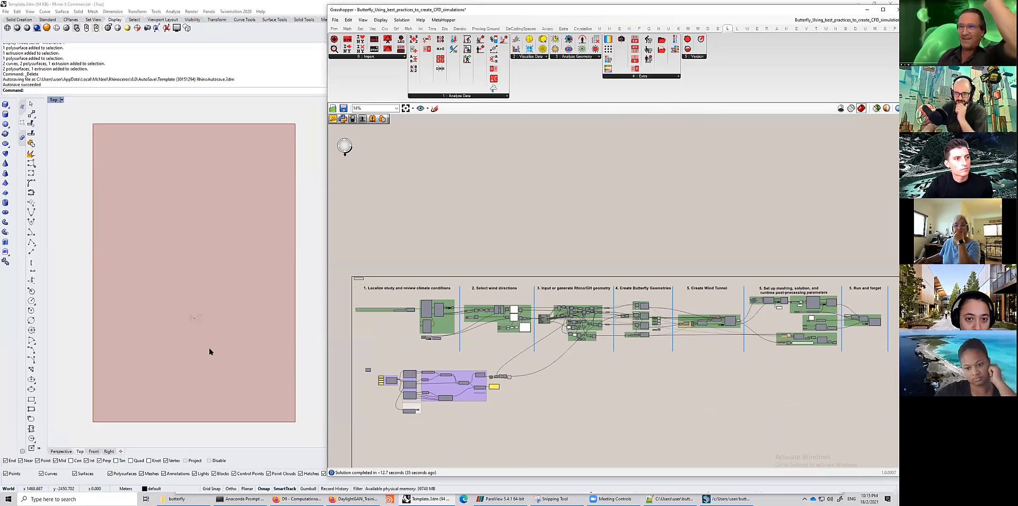